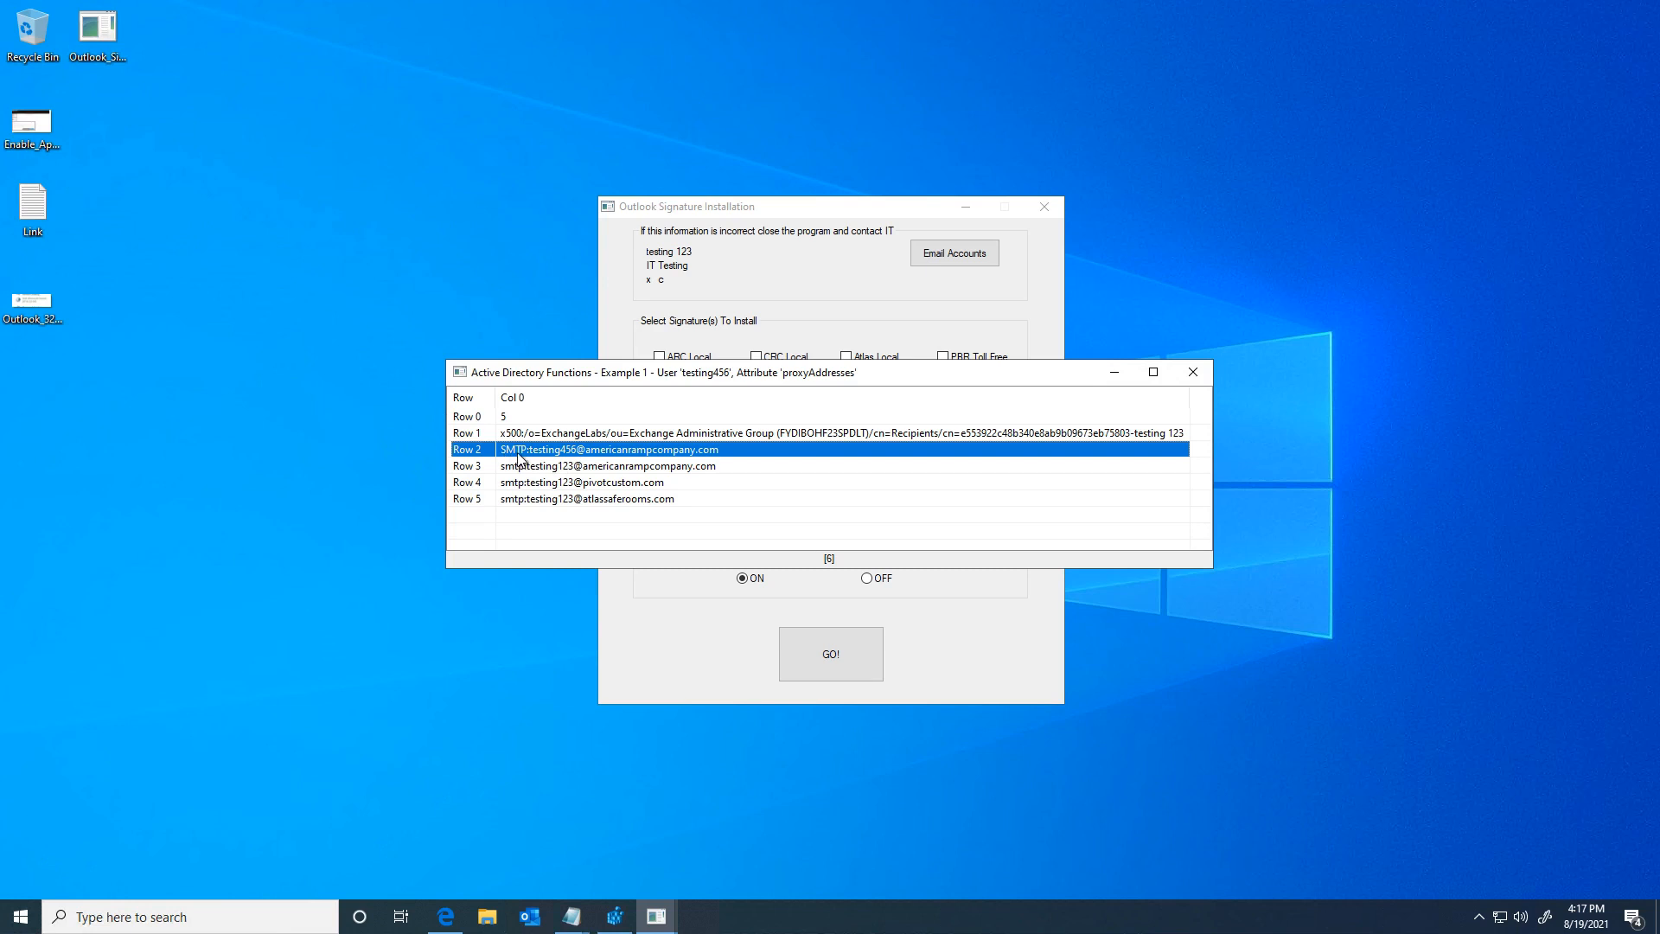
# Step: Review the proxyAddresses rows, return to the primary SMTP address, then close the list and the installer
pyautogui.click(609, 467)
pyautogui.click(606, 482)
pyautogui.click(593, 502)
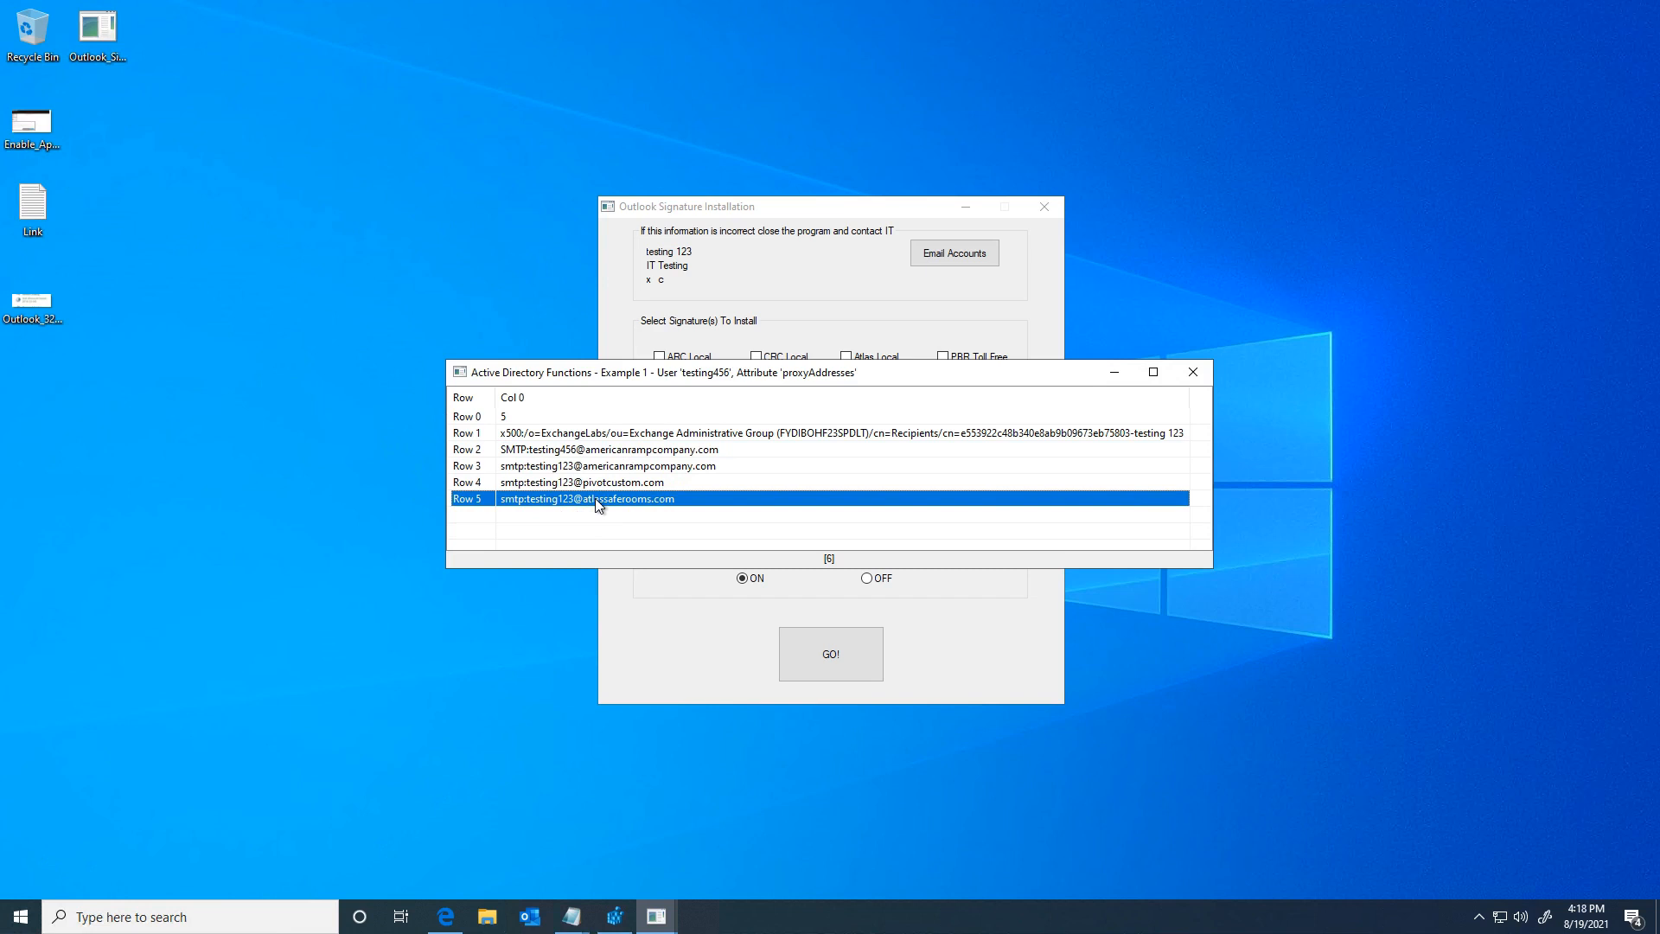
pyautogui.click(546, 451)
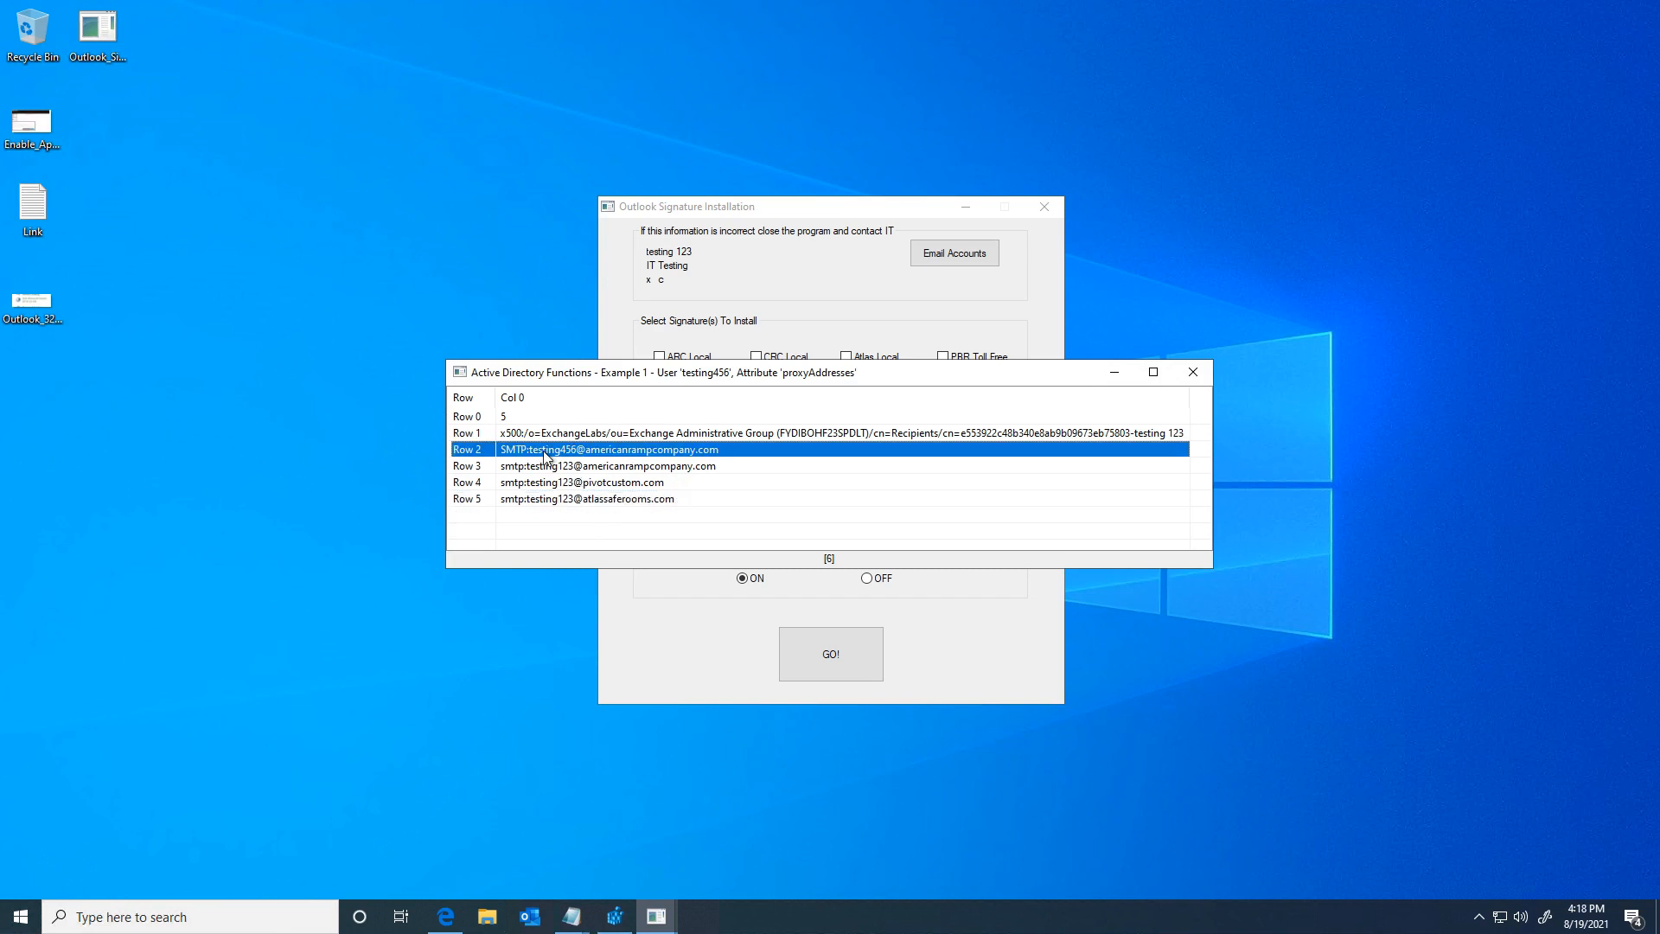
pyautogui.click(1192, 373)
pyautogui.click(1045, 208)
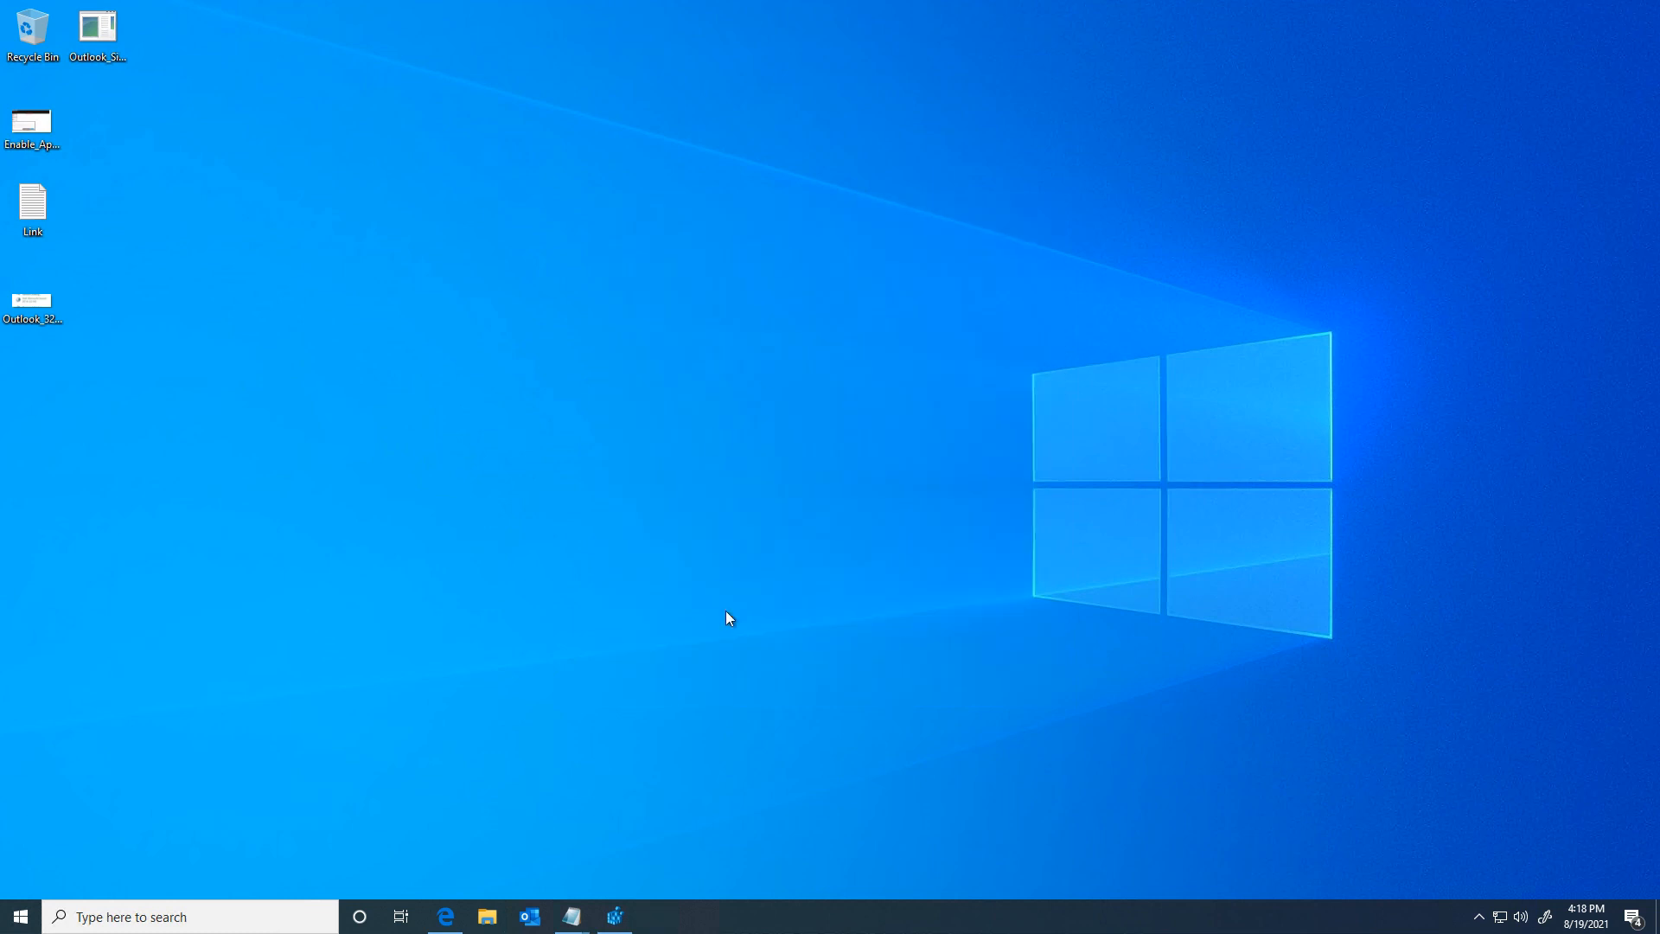
# Step: Launch Outlook from the taskbar
pyautogui.click(530, 916)
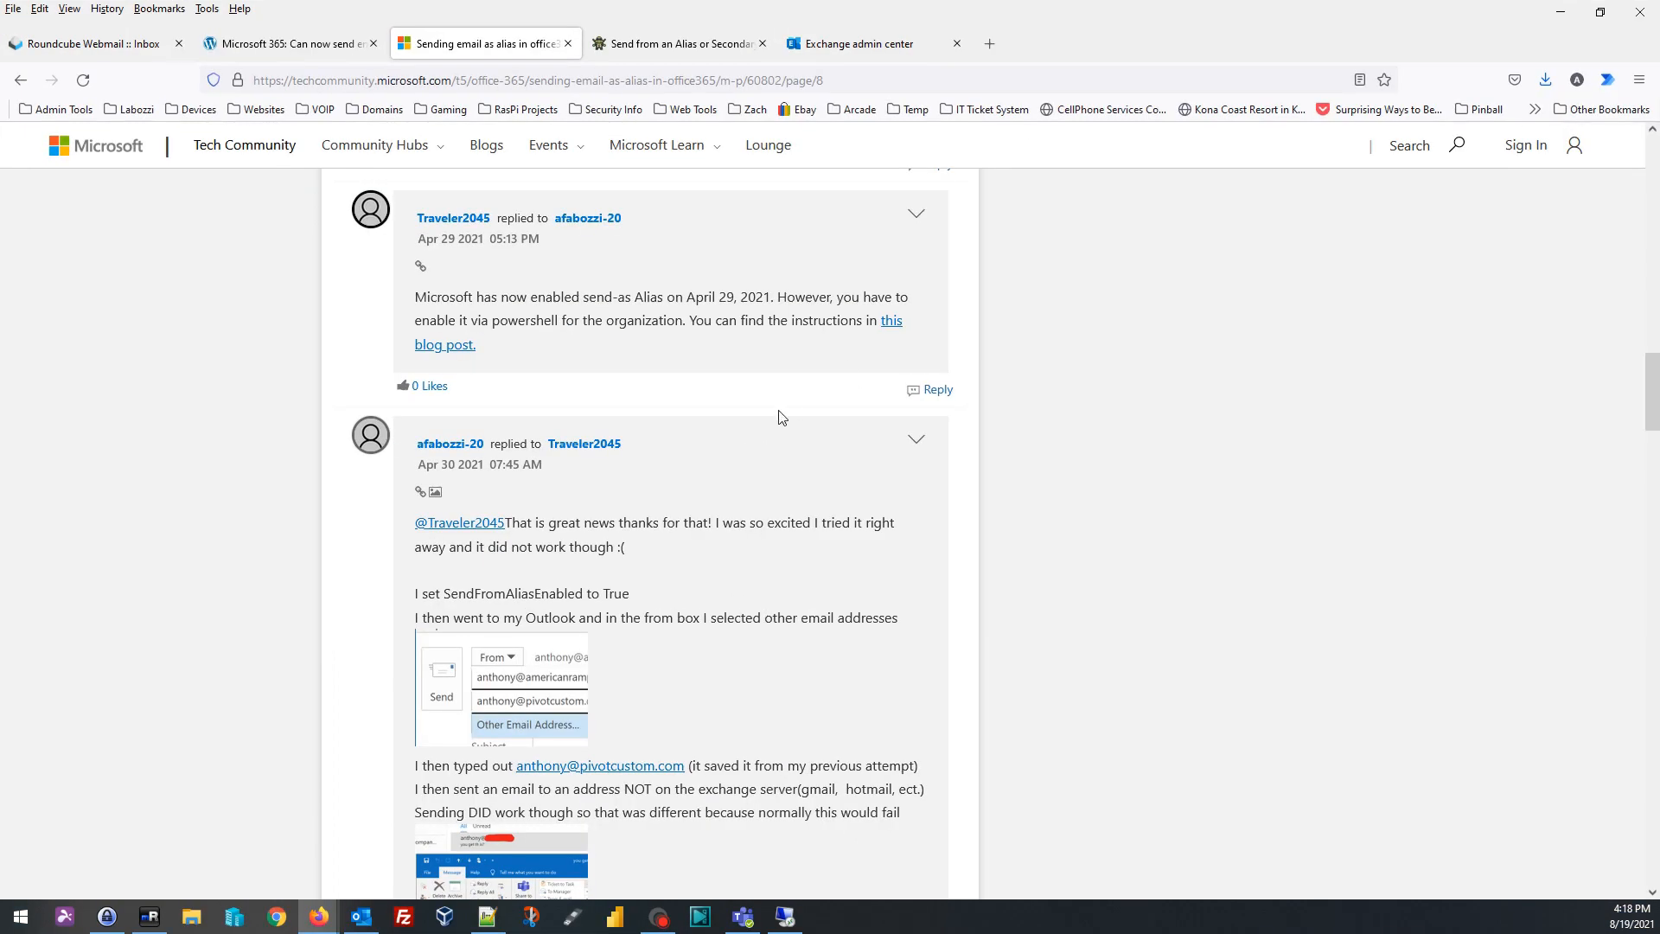
# Step: Read Derek Seaman's SendFromAliasEnabled PowerShell post, then move Firefox aside to show Outlook
pyautogui.scroll(1, 780, 417)
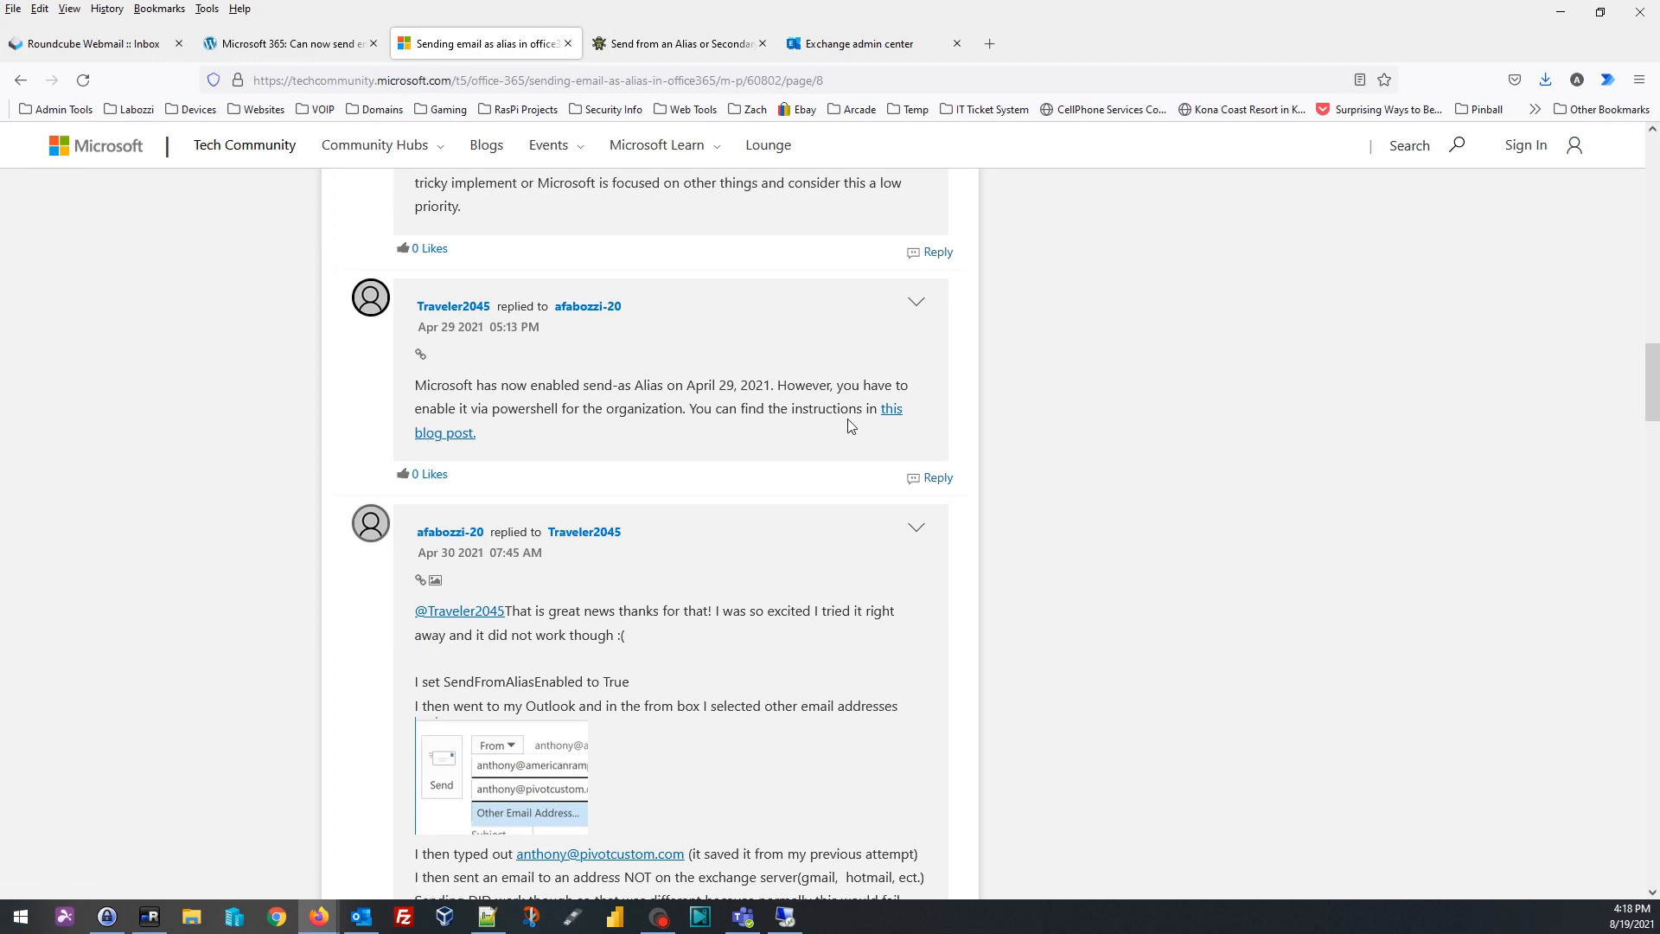
pyautogui.click(303, 50)
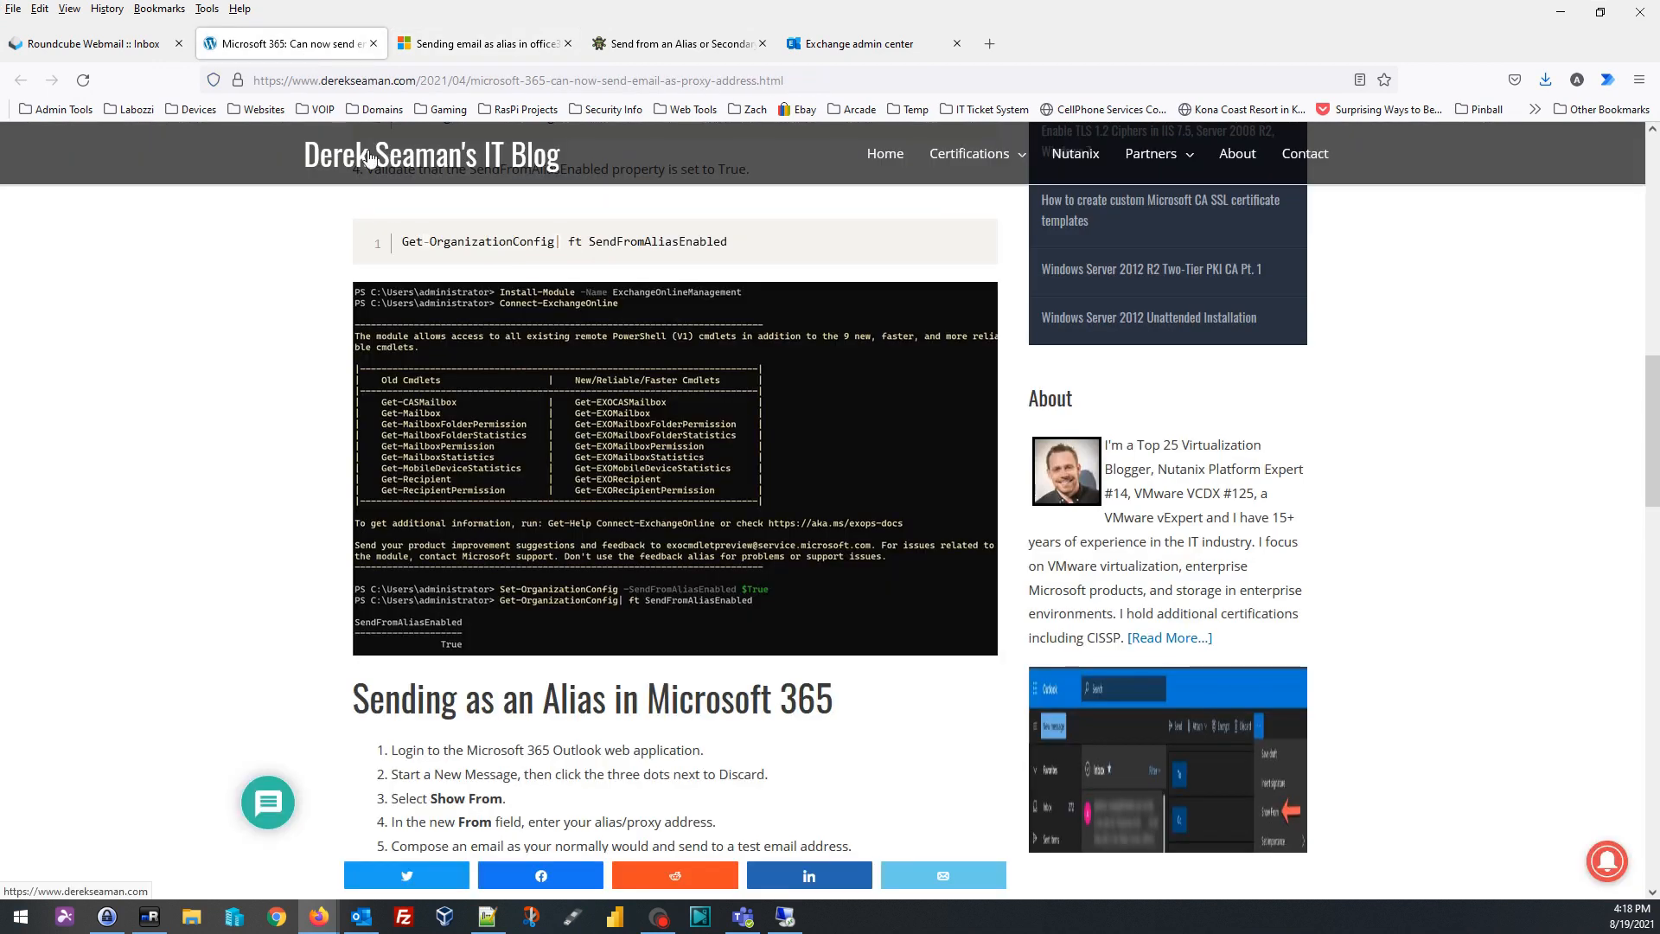
pyautogui.scroll(6, 493, 426)
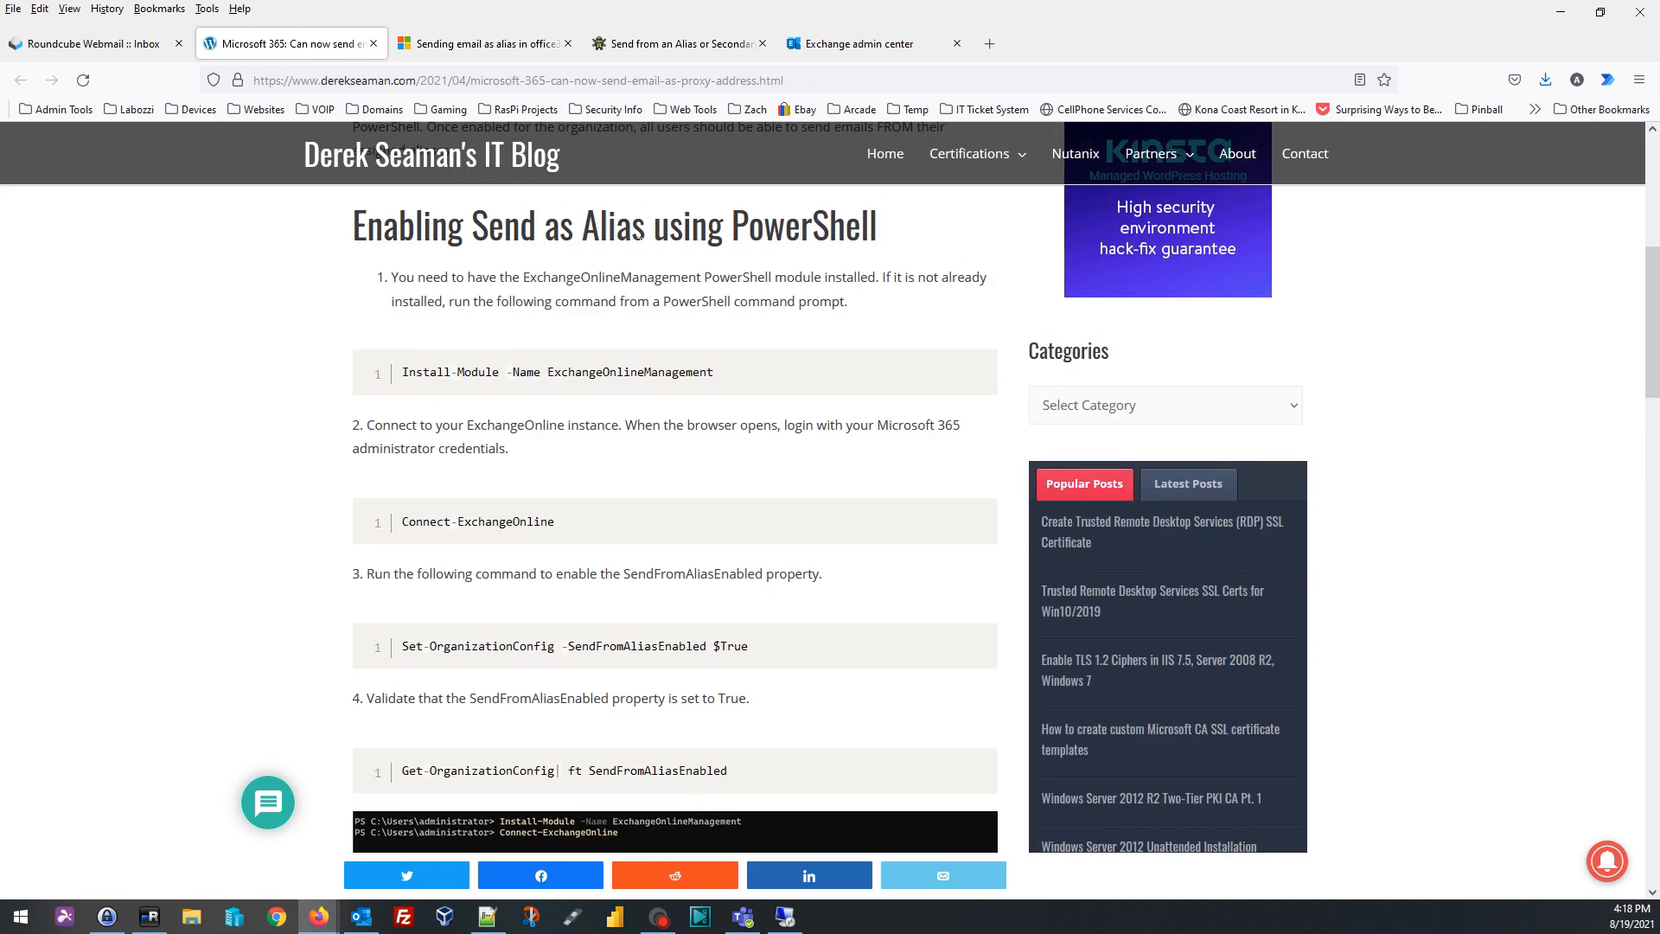
pyautogui.scroll(-2, 567, 500)
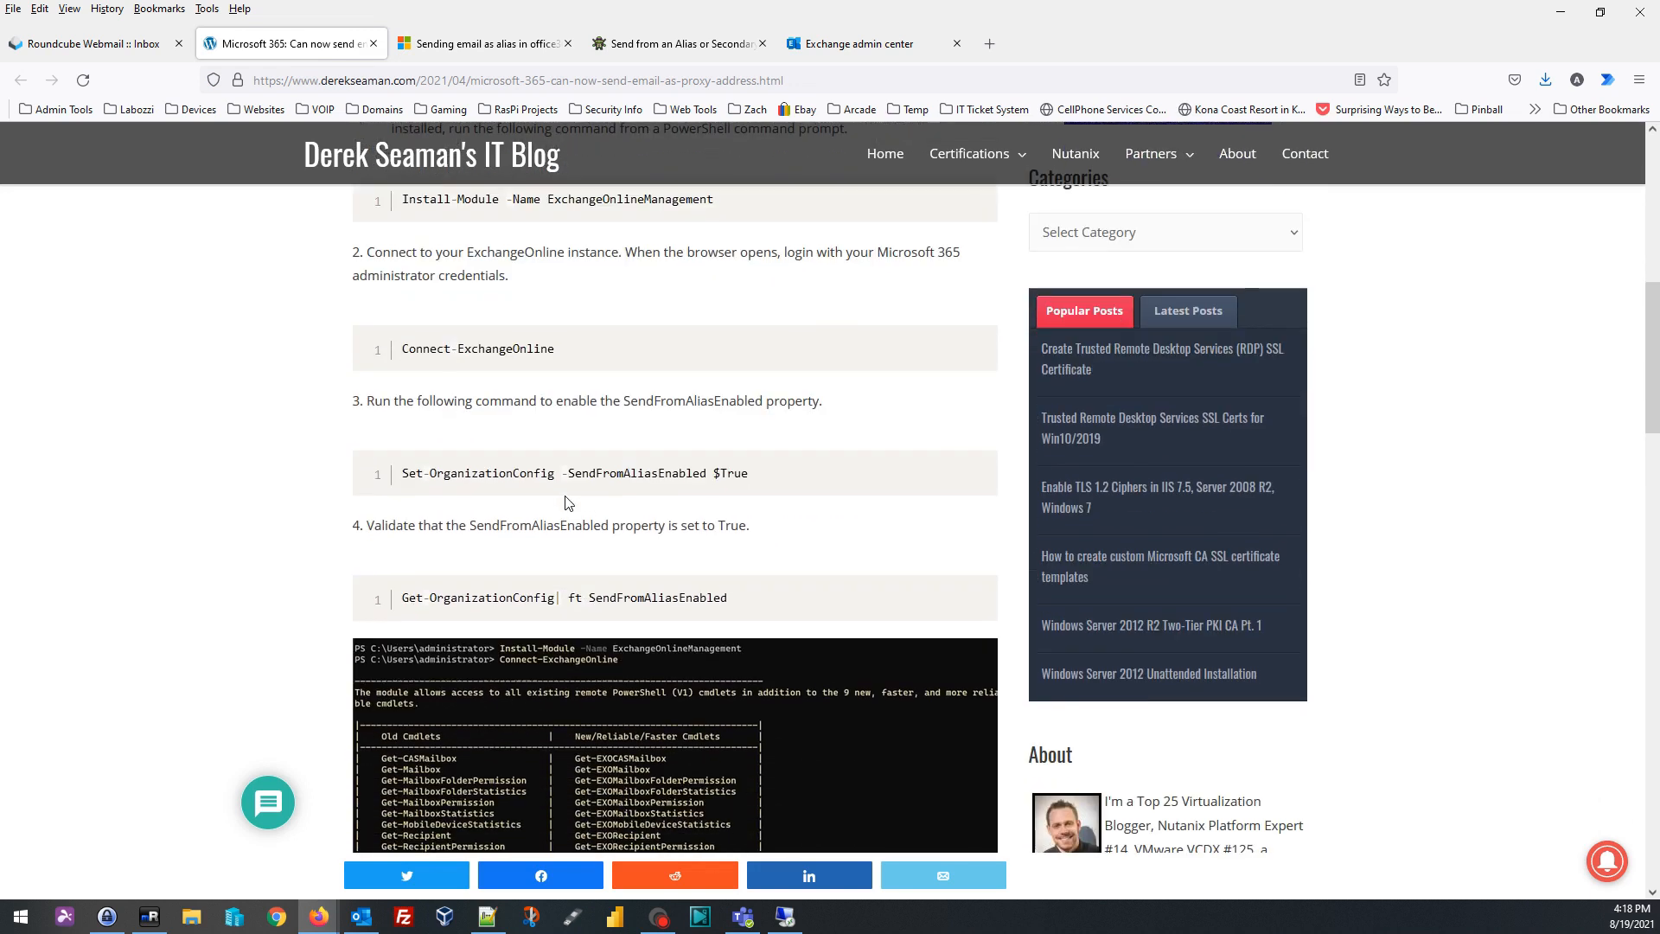
pyautogui.scroll(-1, 567, 501)
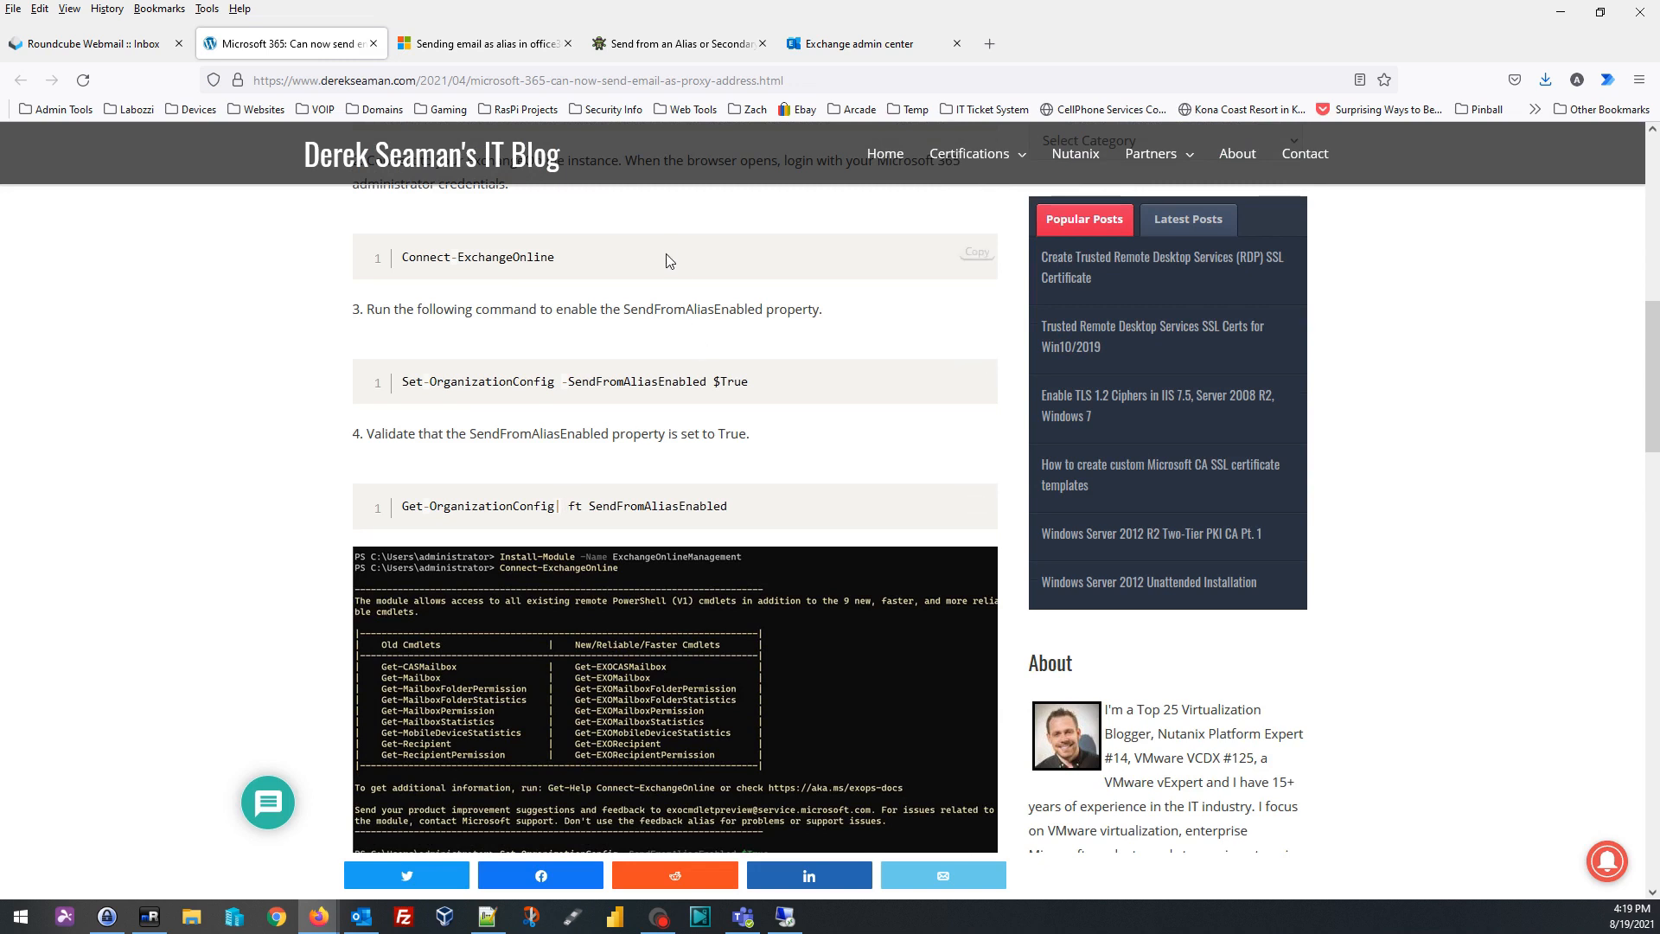
pyautogui.scroll(-1, 571, 408)
pyautogui.scroll(-8, 571, 408)
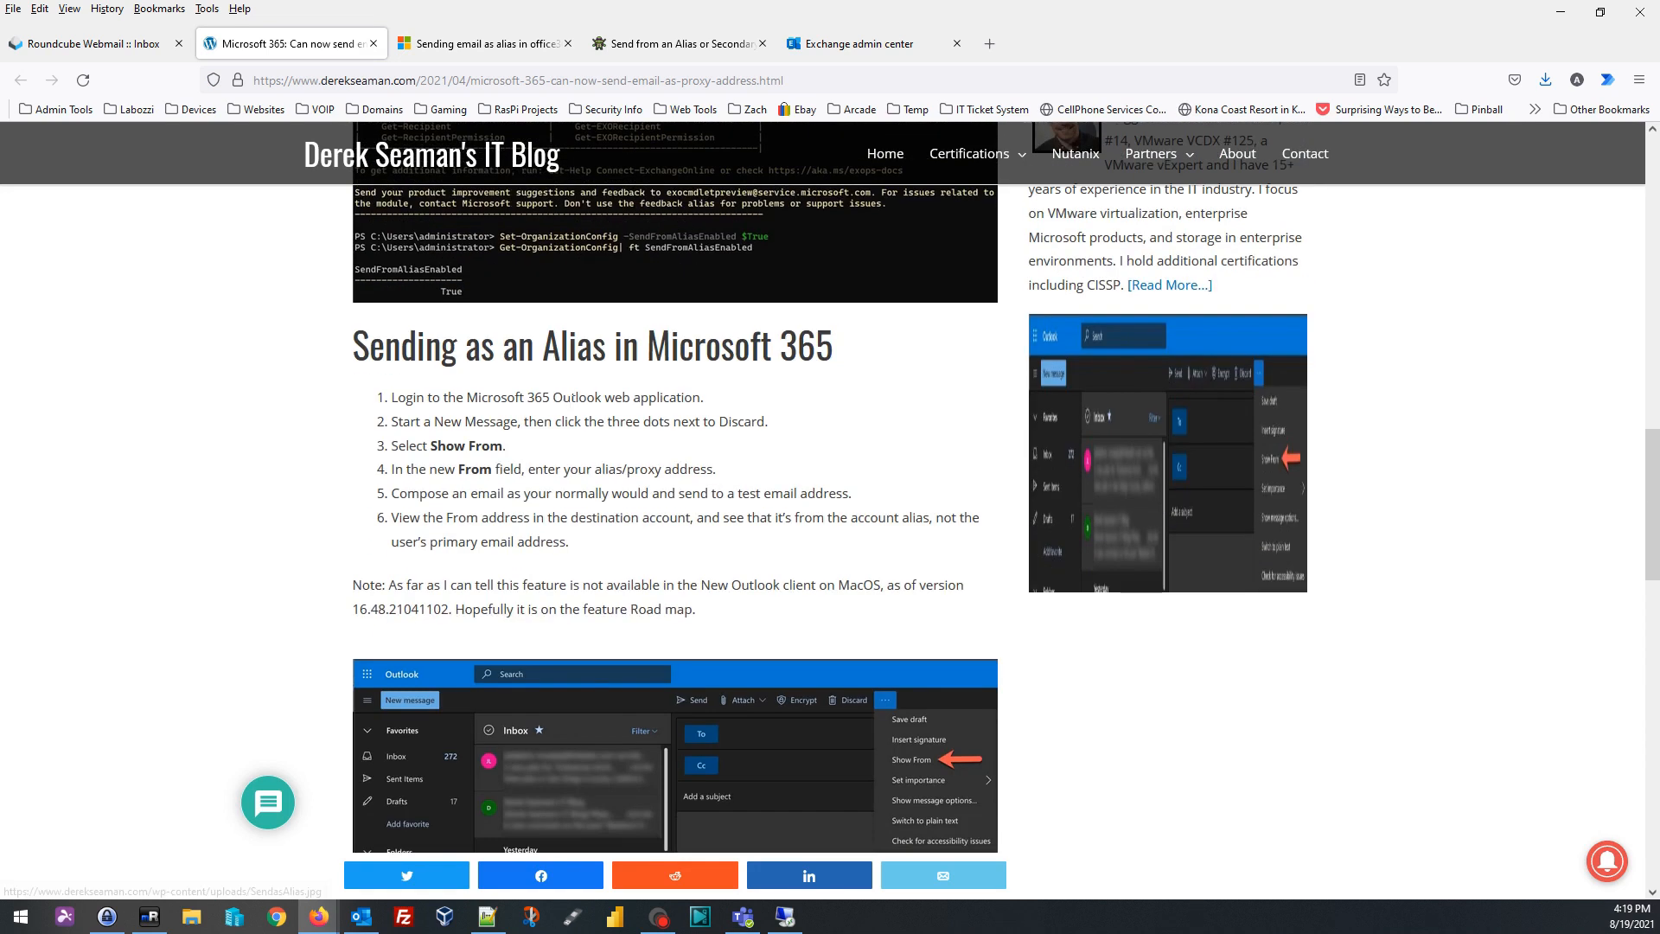
pyautogui.scroll(-2, 572, 408)
pyautogui.scroll(18, 571, 408)
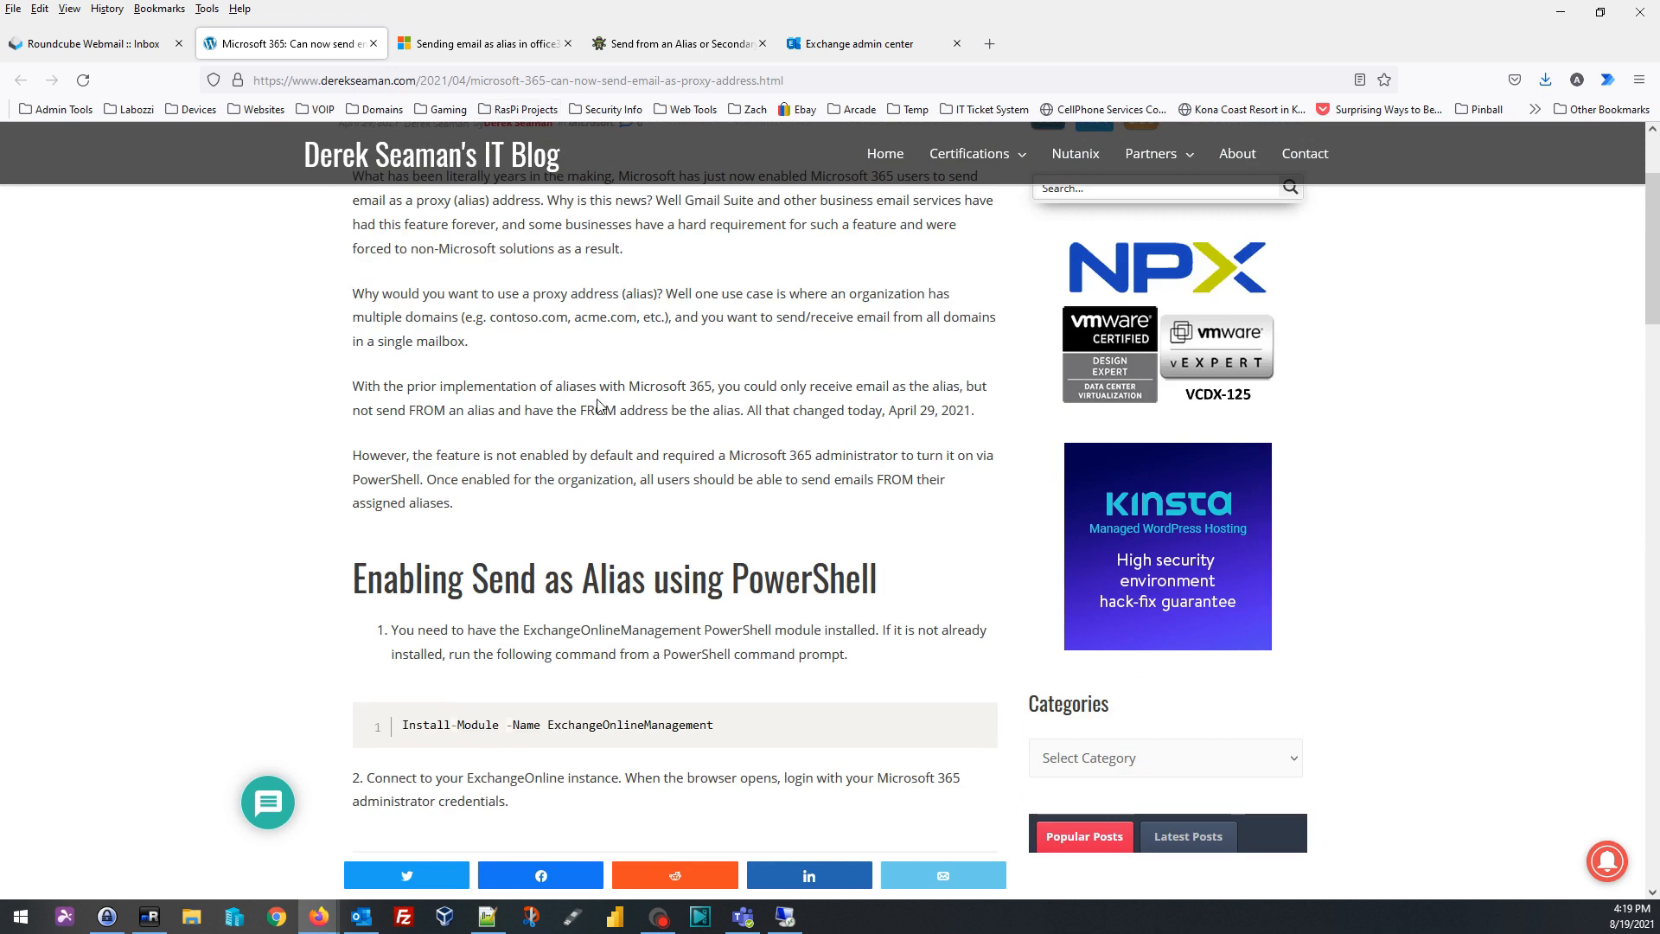
pyautogui.scroll(-2, 616, 408)
pyautogui.scroll(-1, 617, 408)
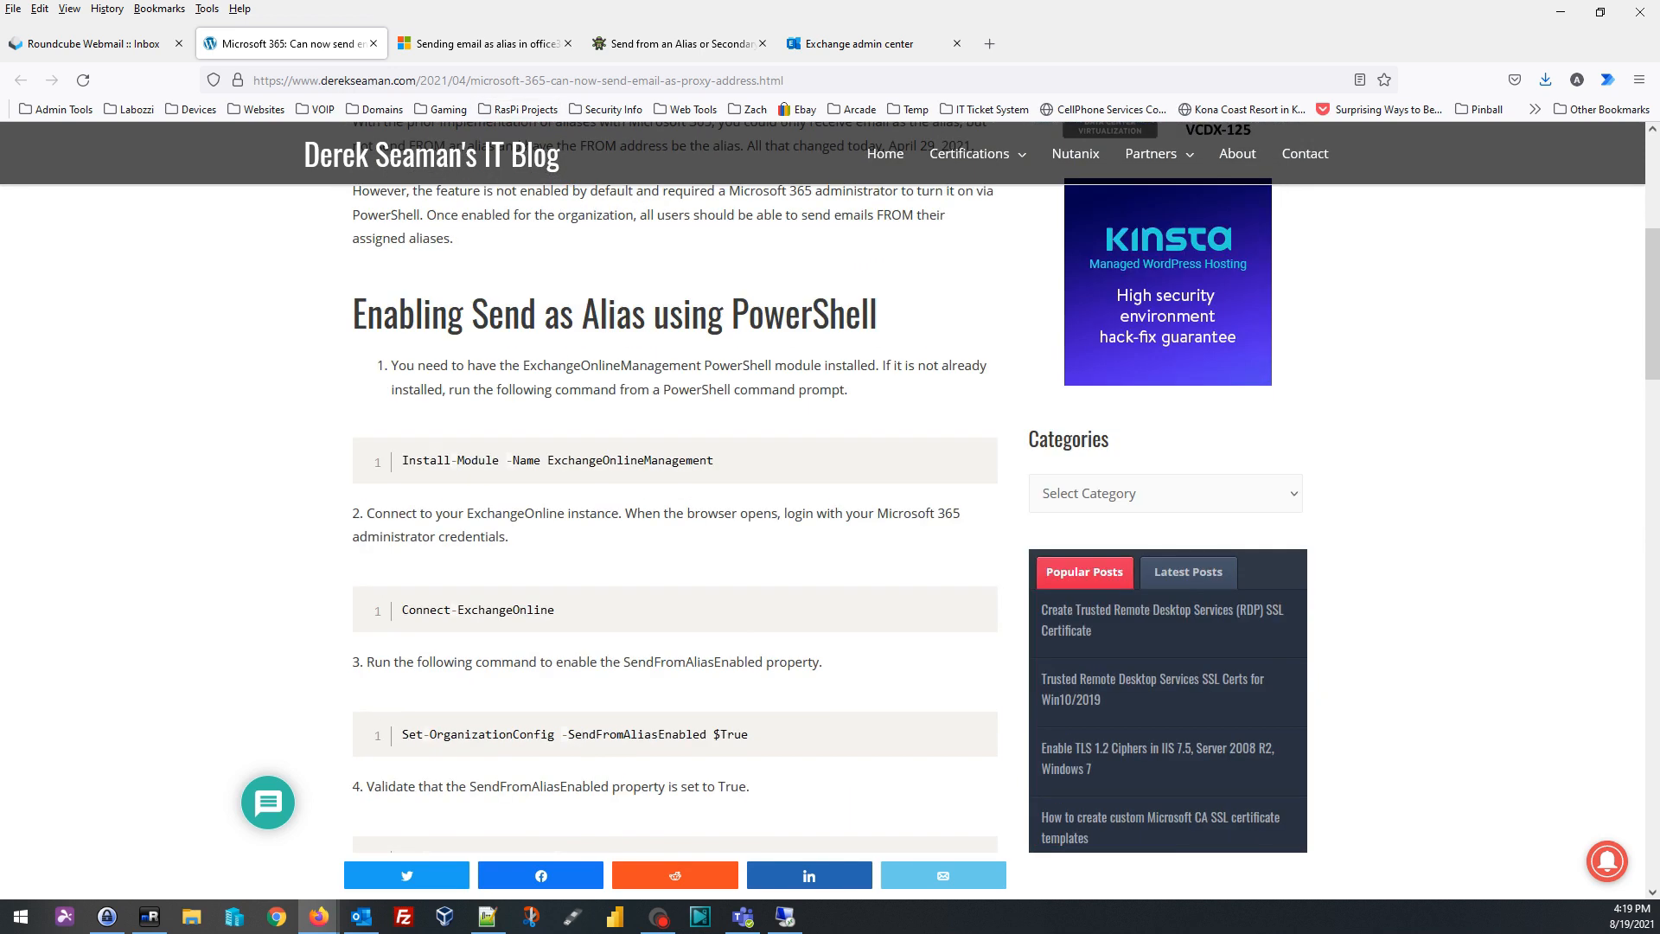
pyautogui.moveTo(619, 13); pyautogui.dragTo(0, 199)
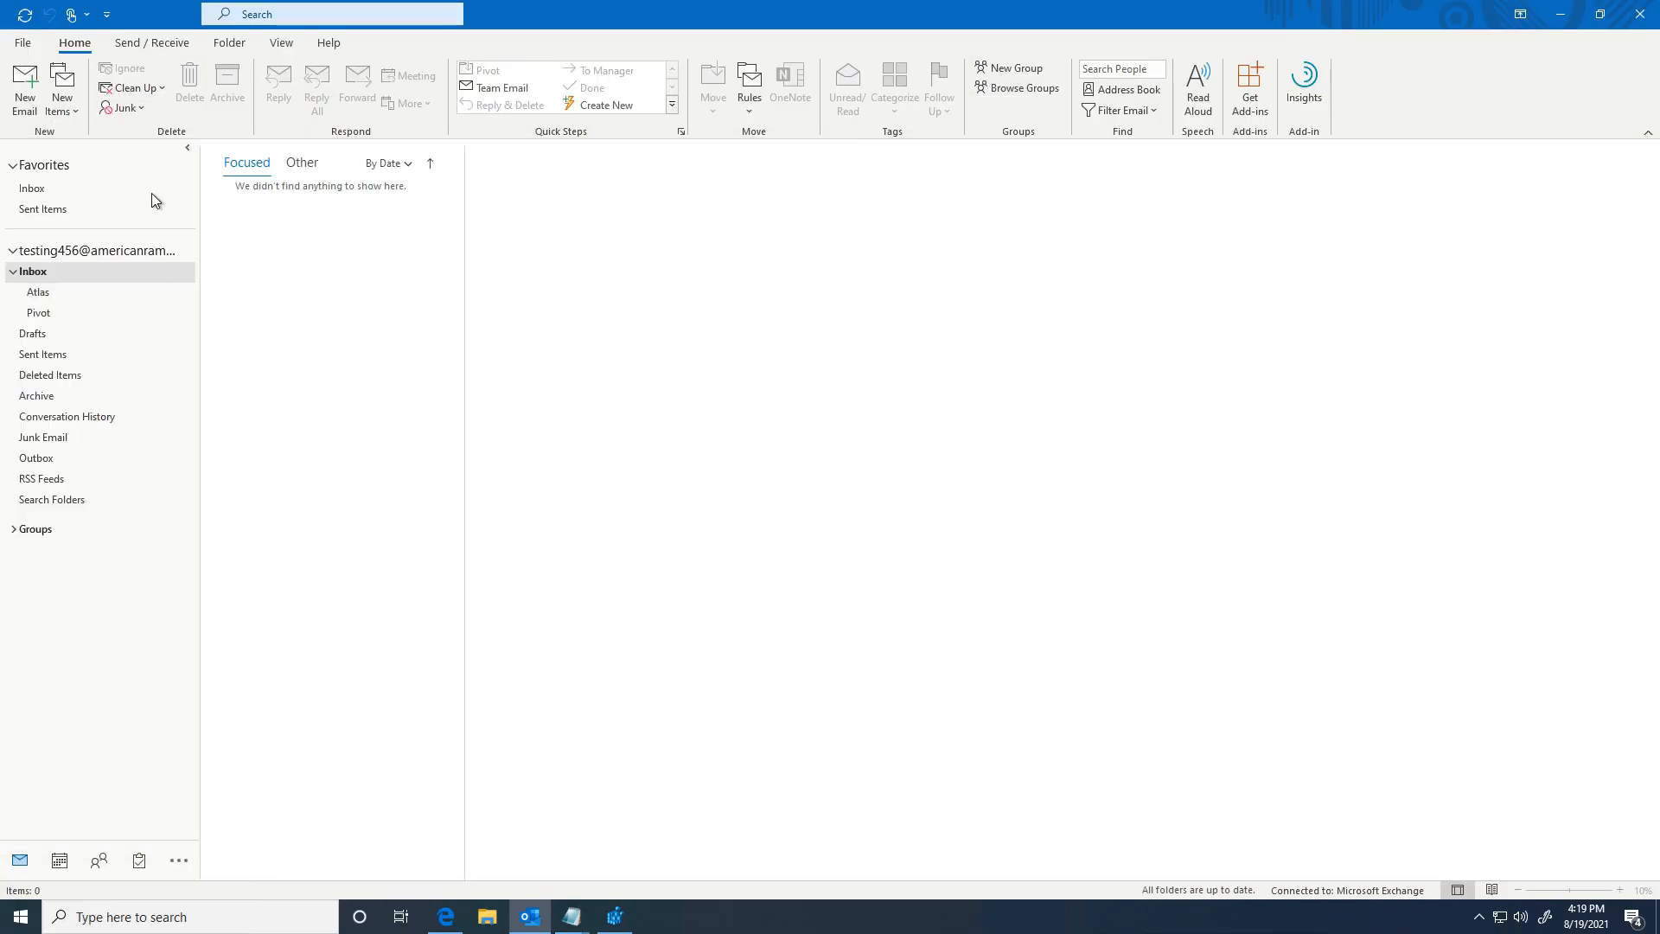
# Step: Remove the remembered pivotcustom.com sender address from a new draft and close it
pyautogui.click(26, 105)
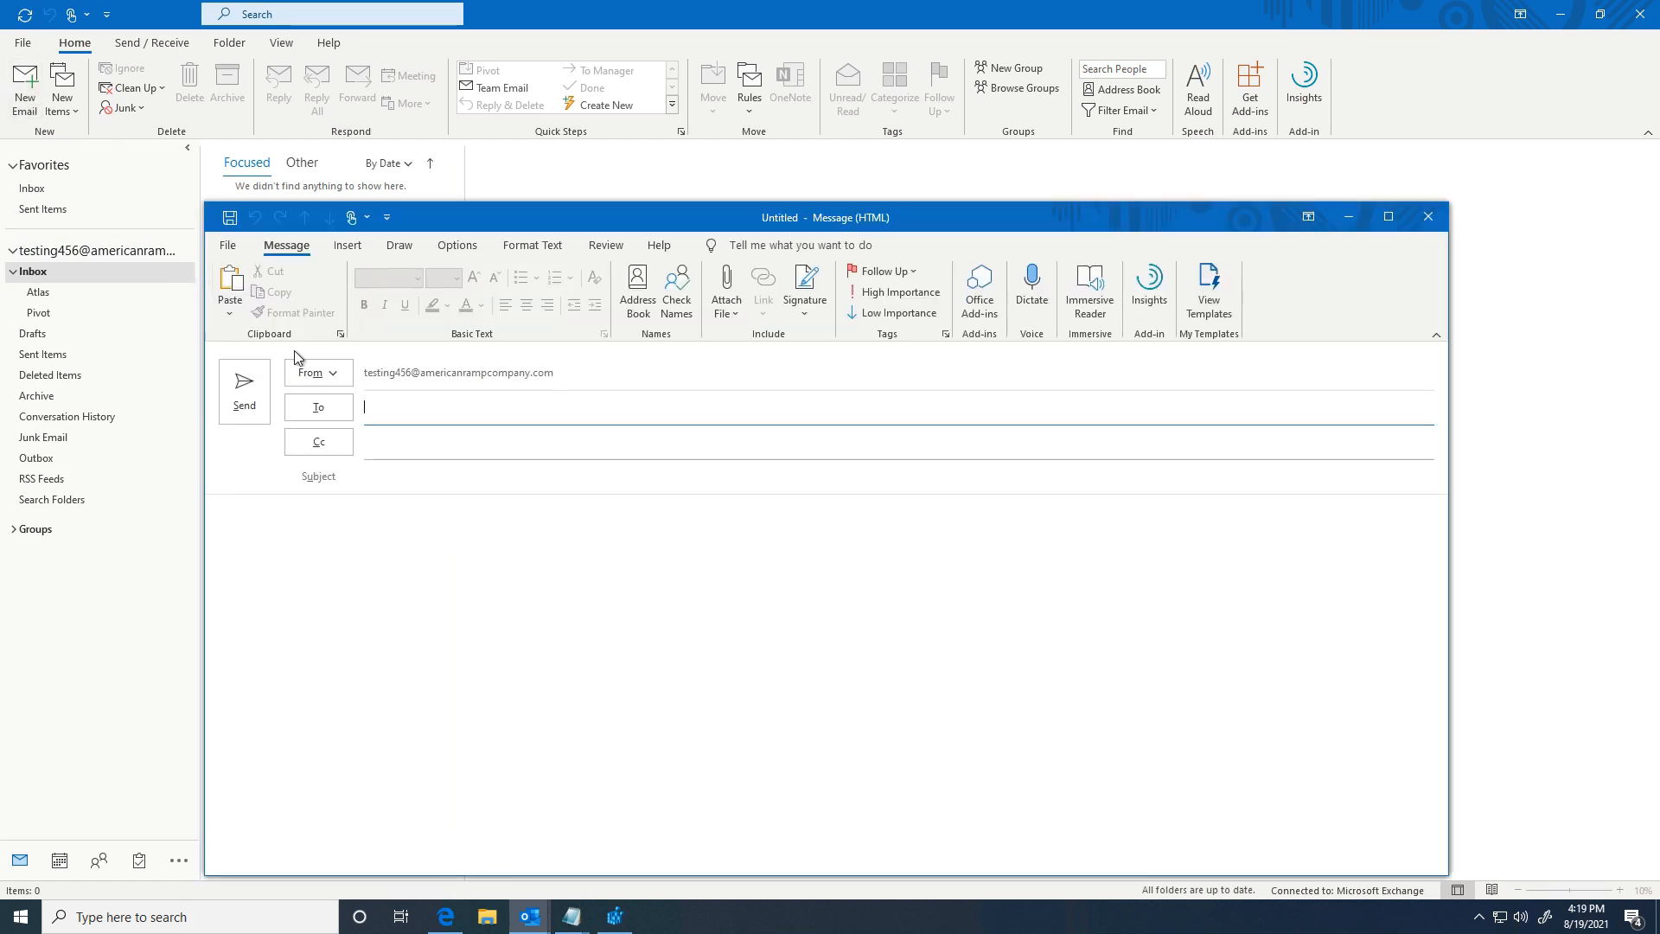
pyautogui.click(336, 377)
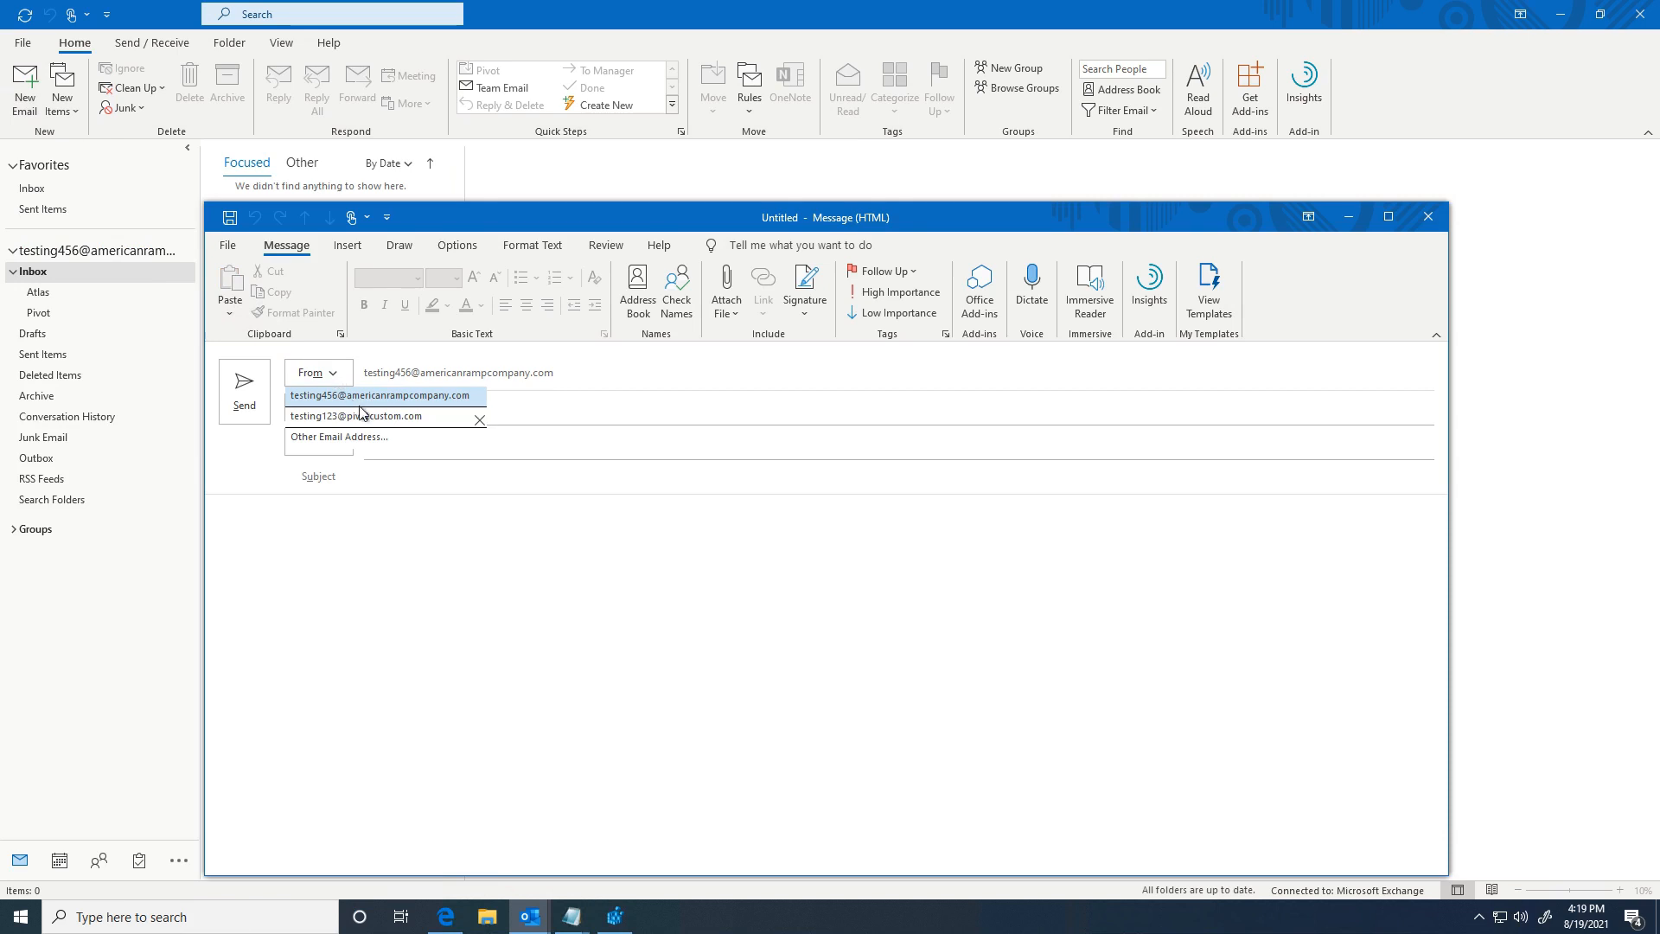
pyautogui.click(480, 420)
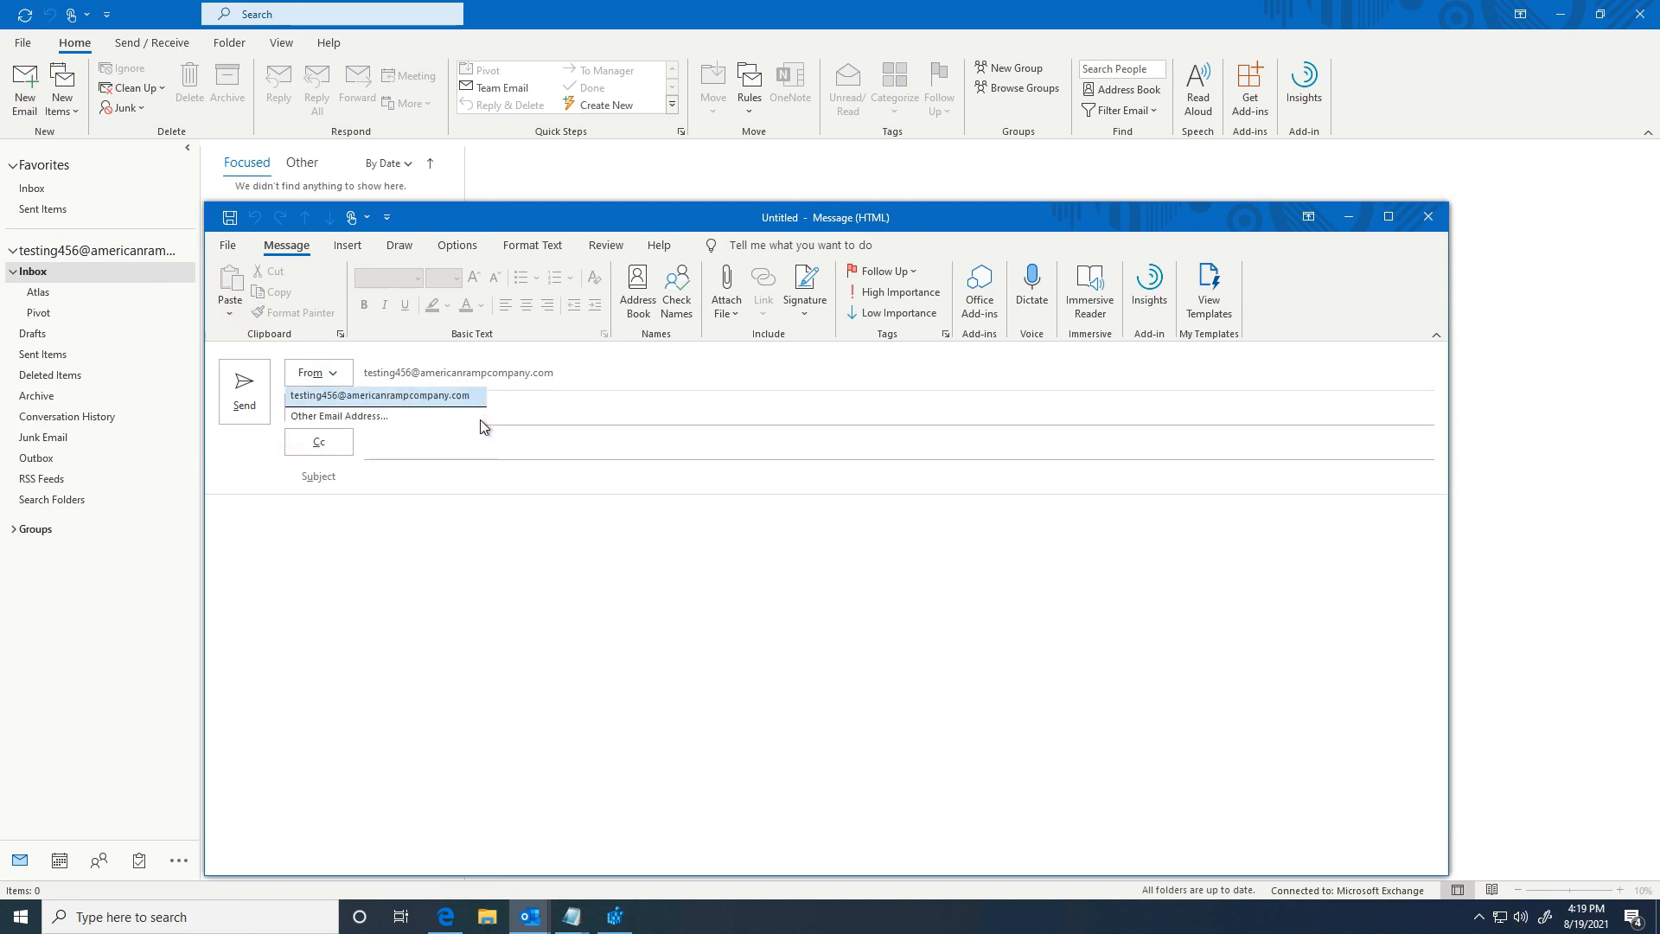
pyautogui.click(1428, 217)
pyautogui.click(26, 95)
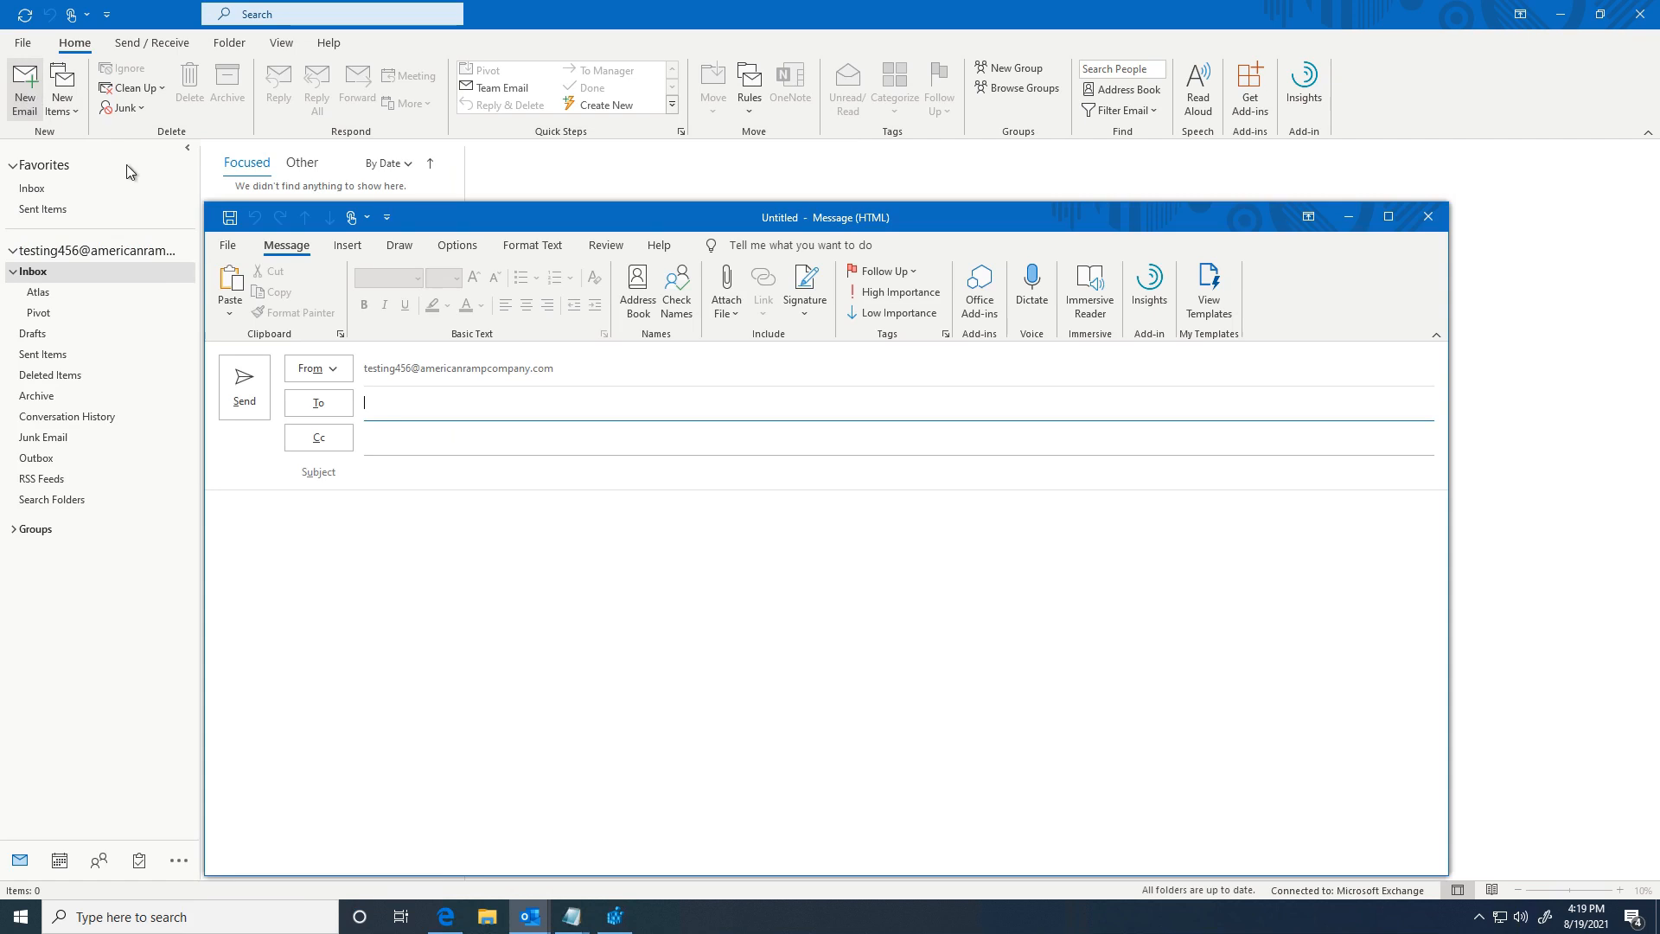
pyautogui.click(330, 370)
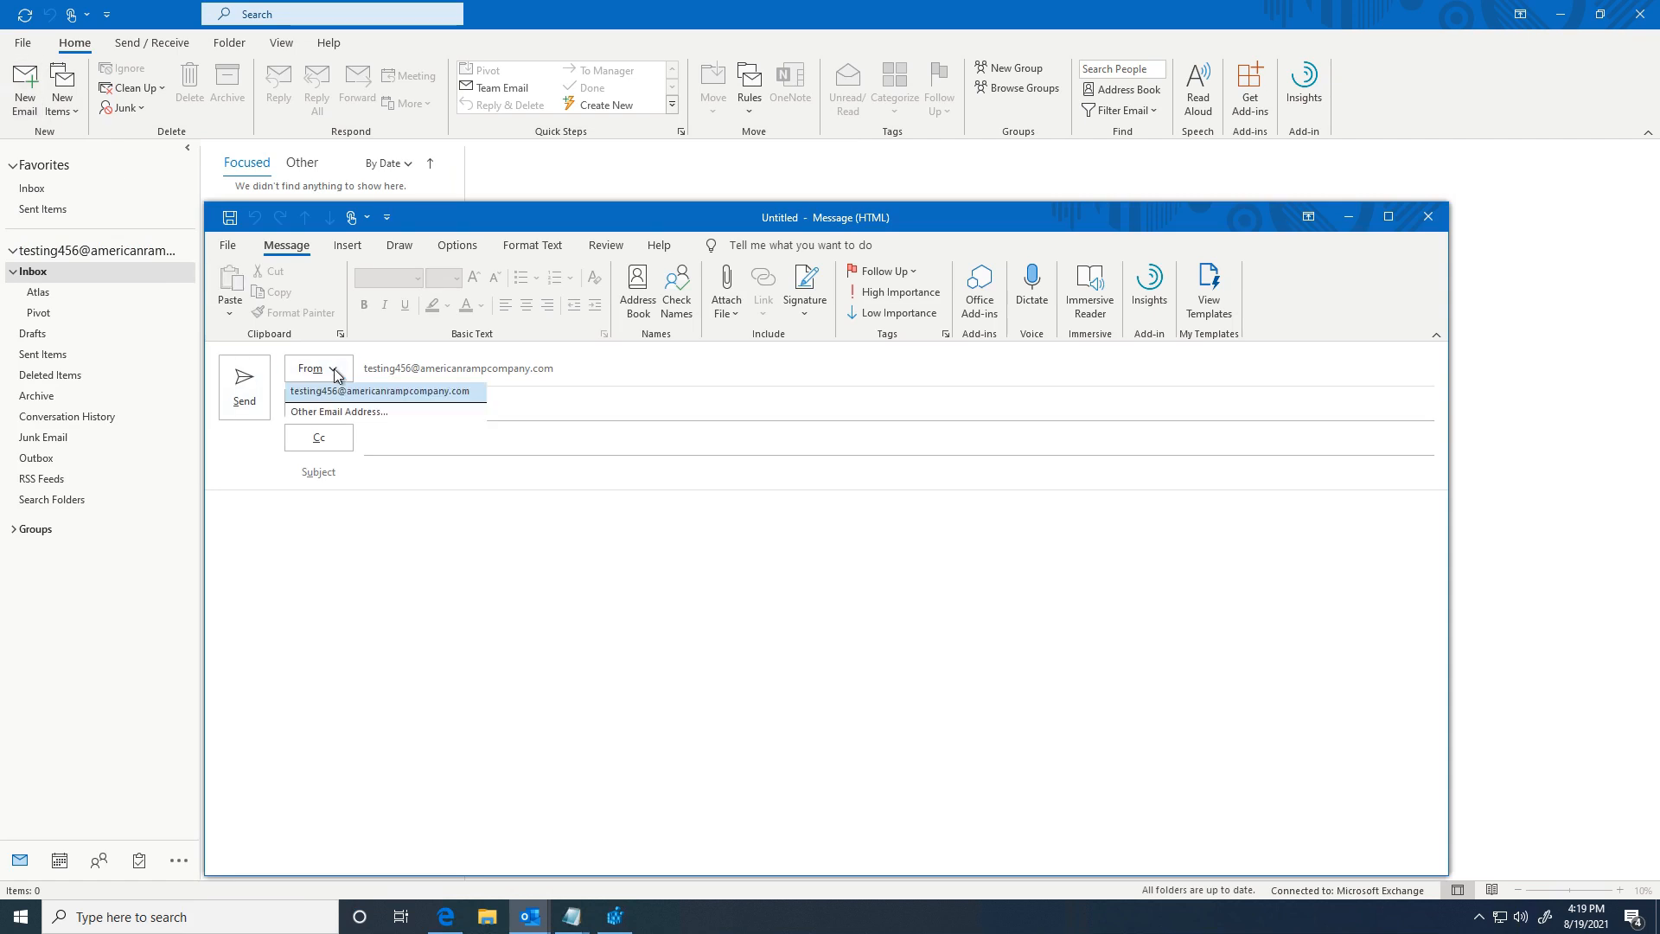
pyautogui.click(320, 413)
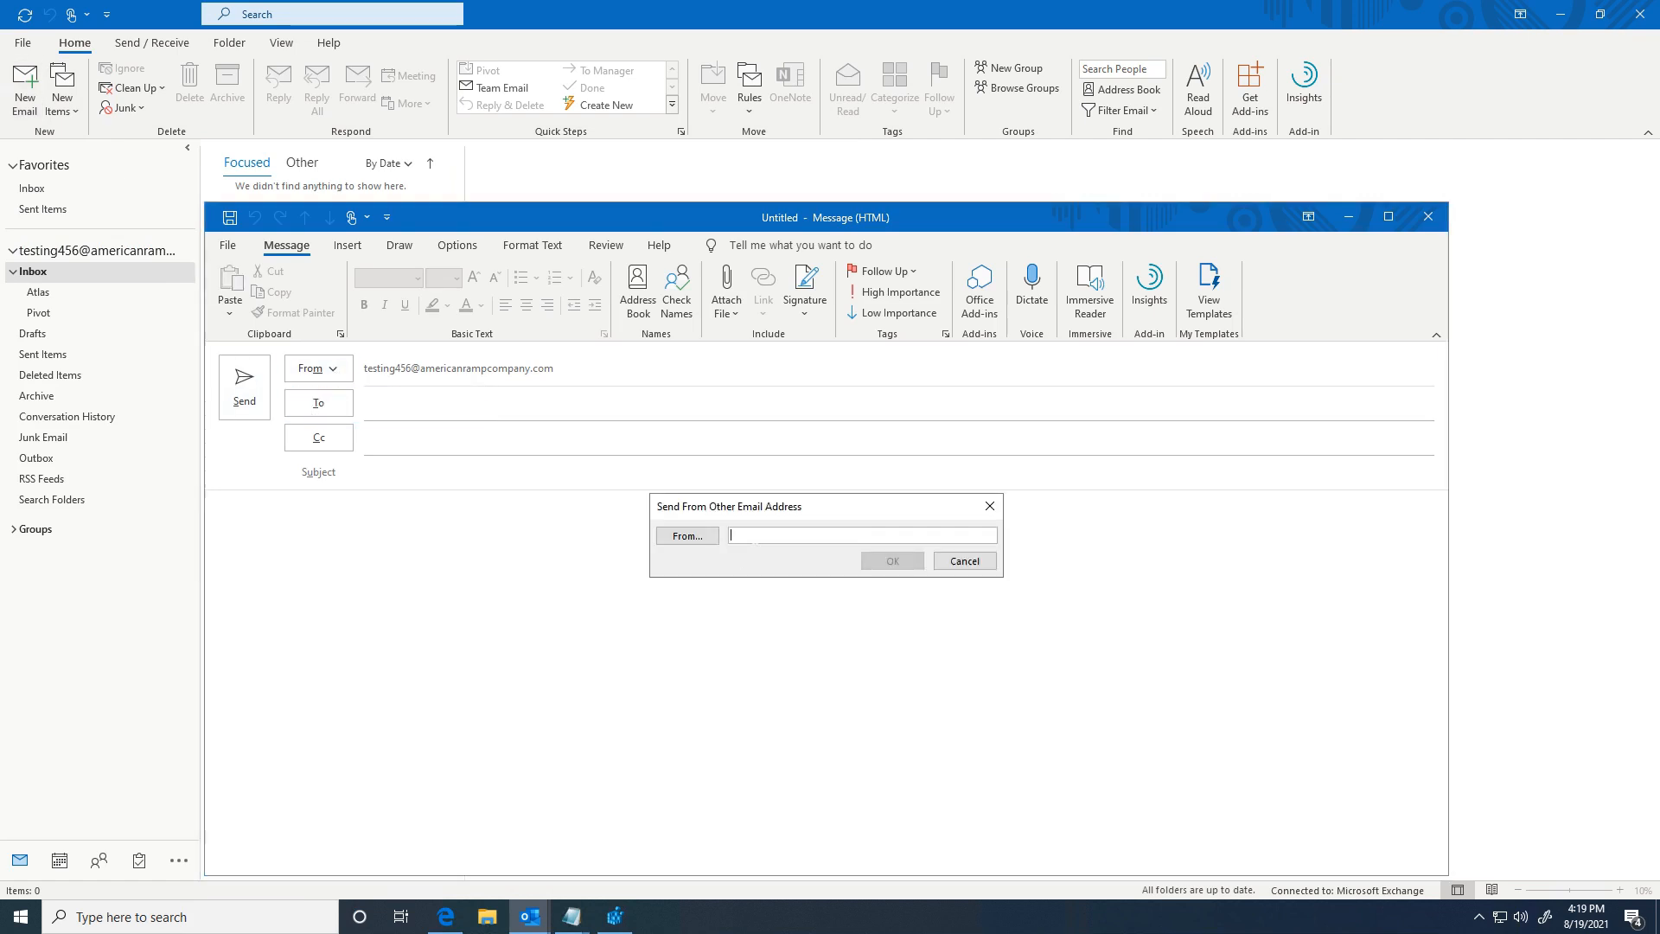
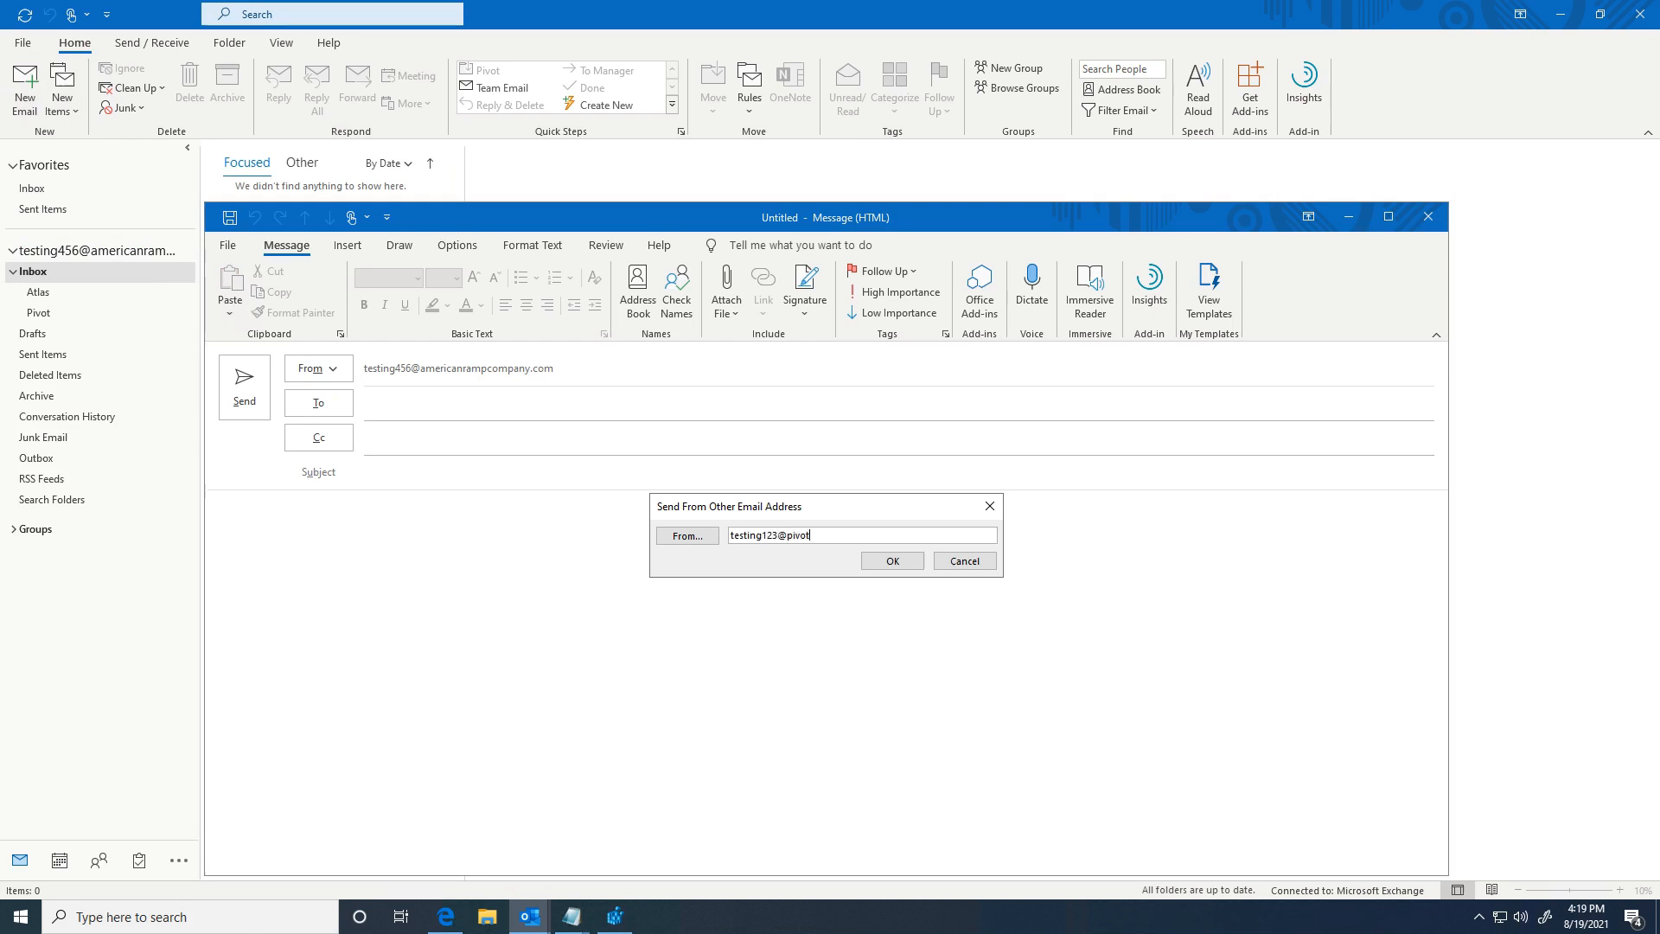
pyautogui.click(891, 562)
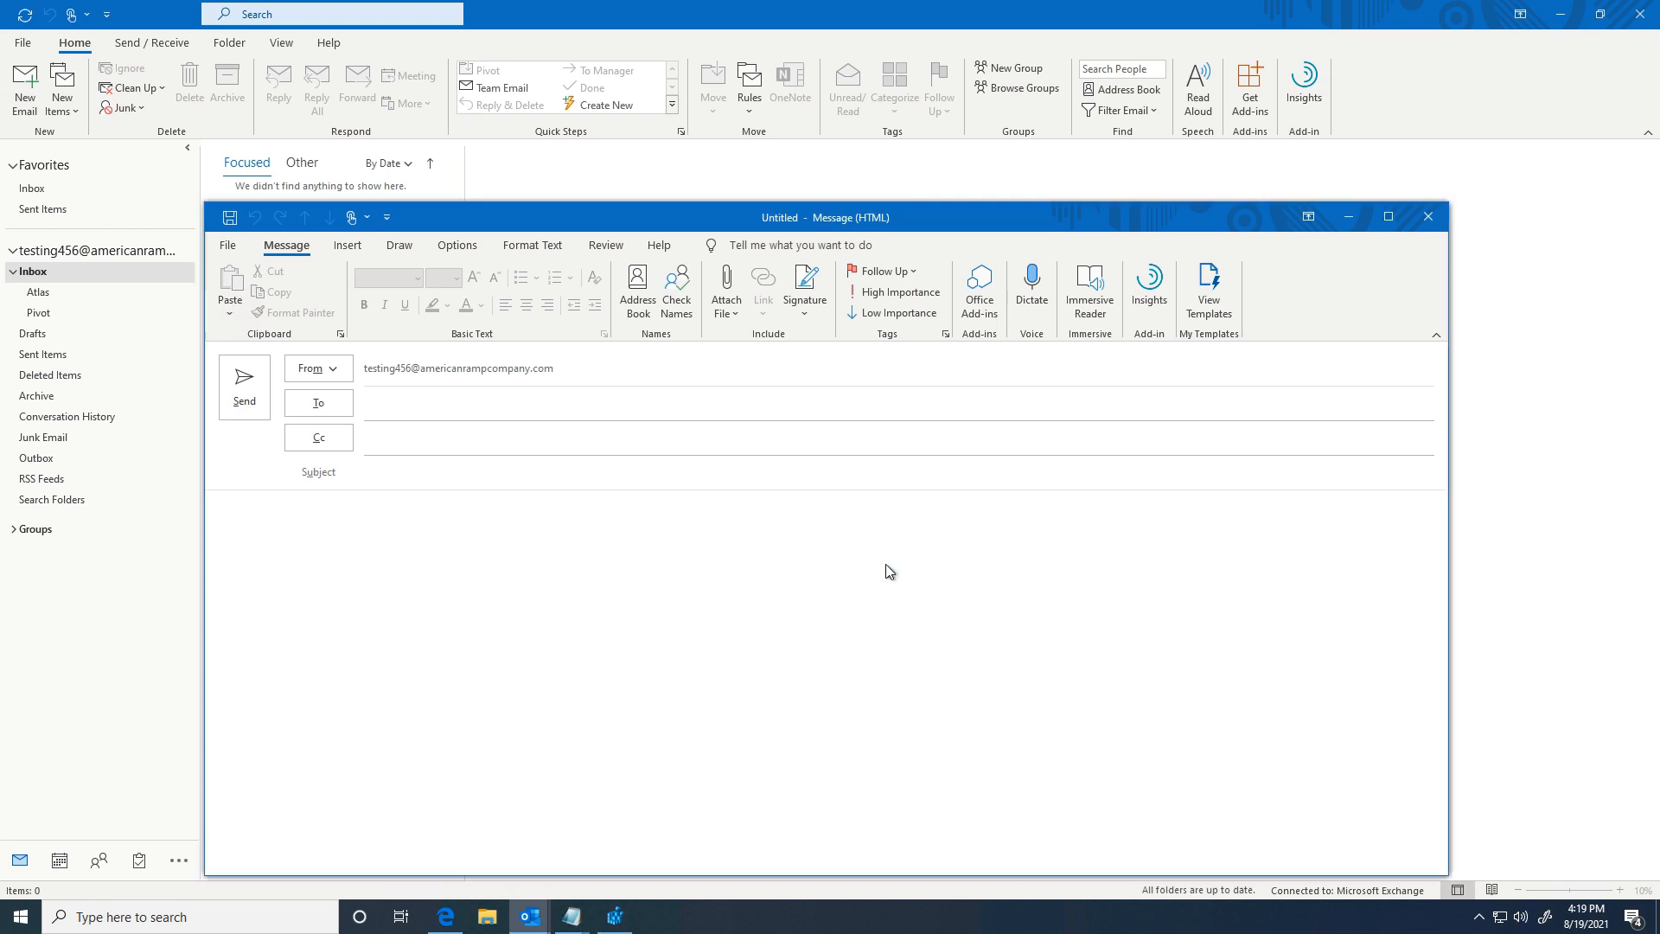
# Step: Address it to the recent test recipient with subject 'testing' and body 'test', and send it
pyautogui.click(394, 406)
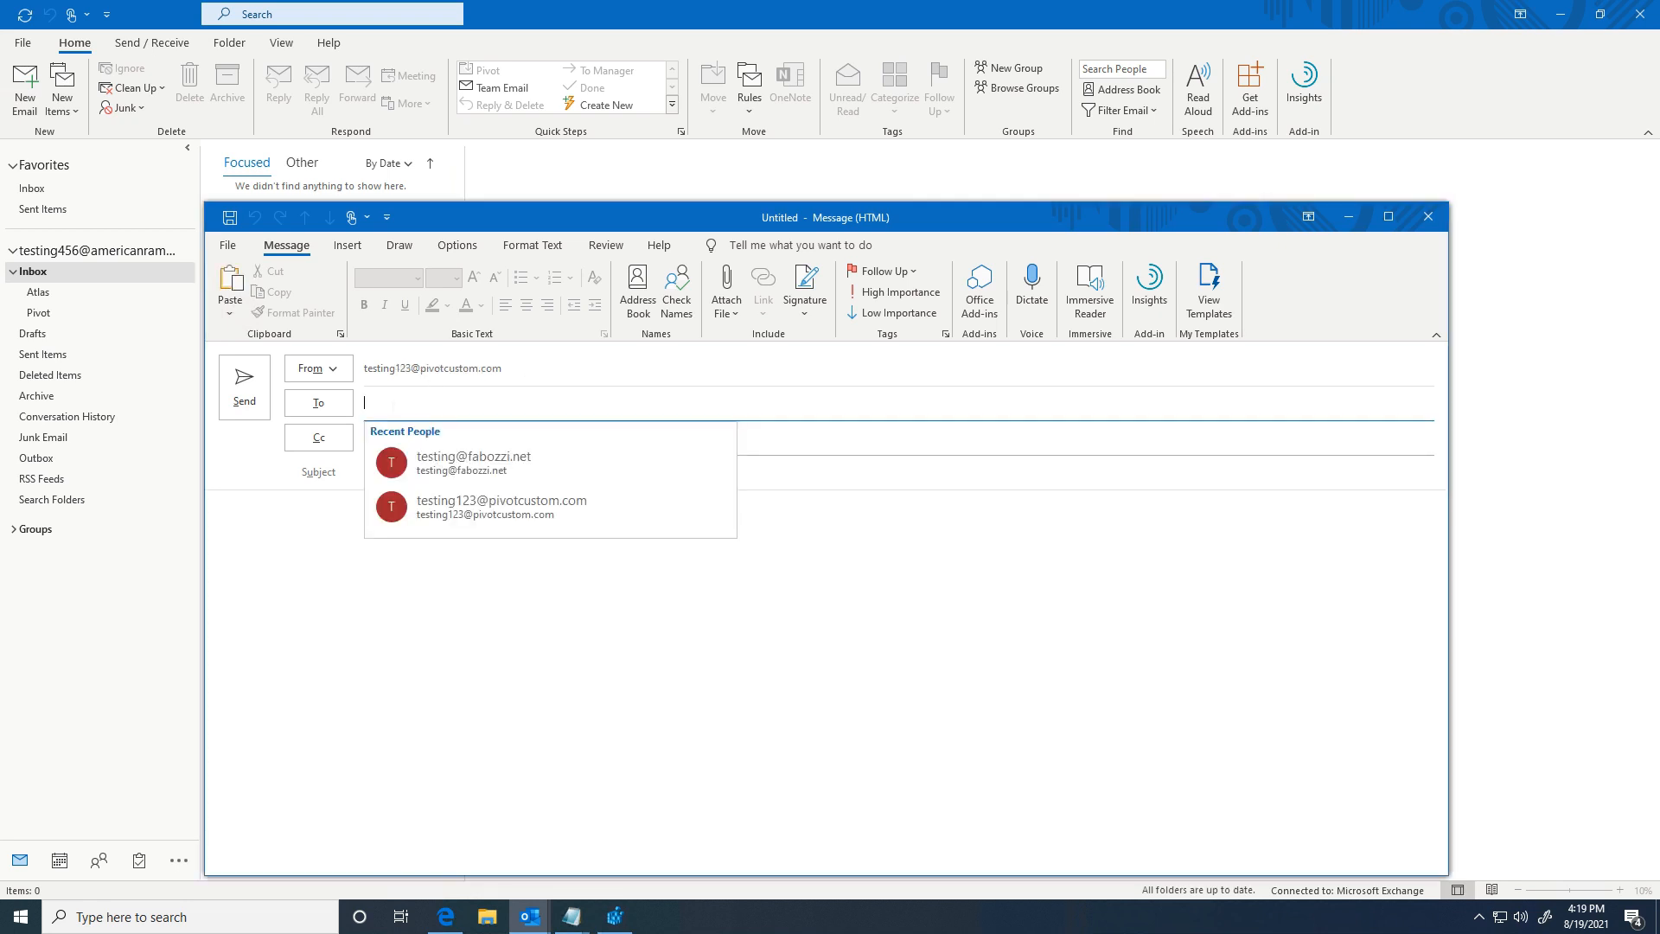
pyautogui.click(432, 463)
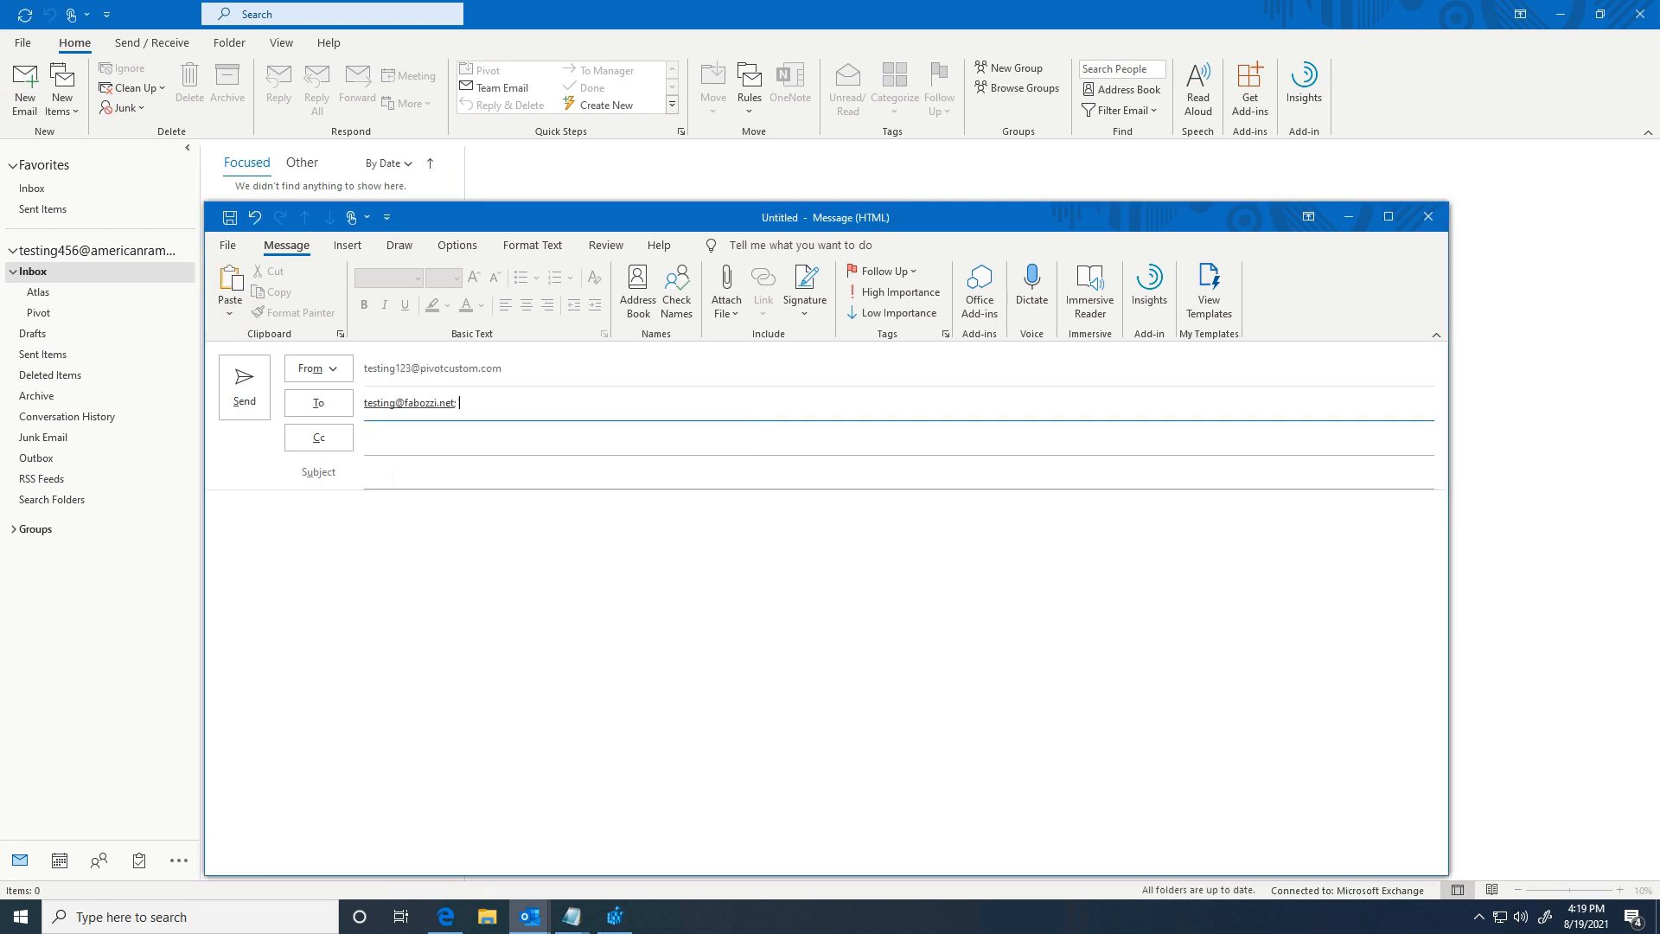
pyautogui.click(395, 476)
pyautogui.write('testing')
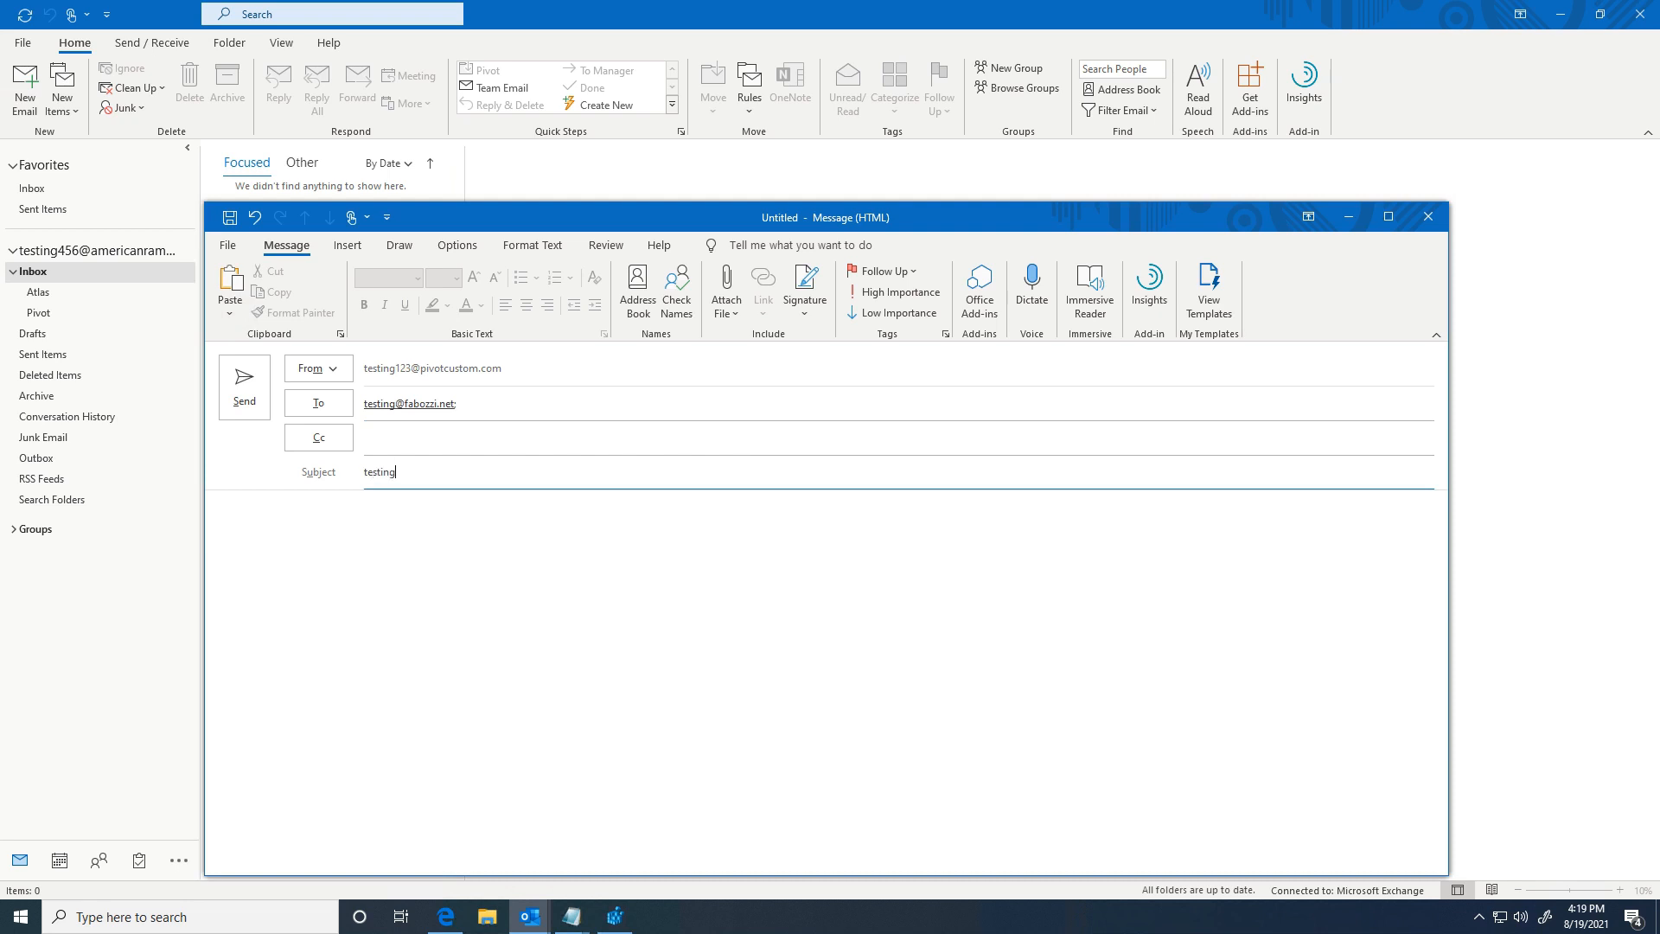
pyautogui.press('Tab')
pyautogui.write('test')
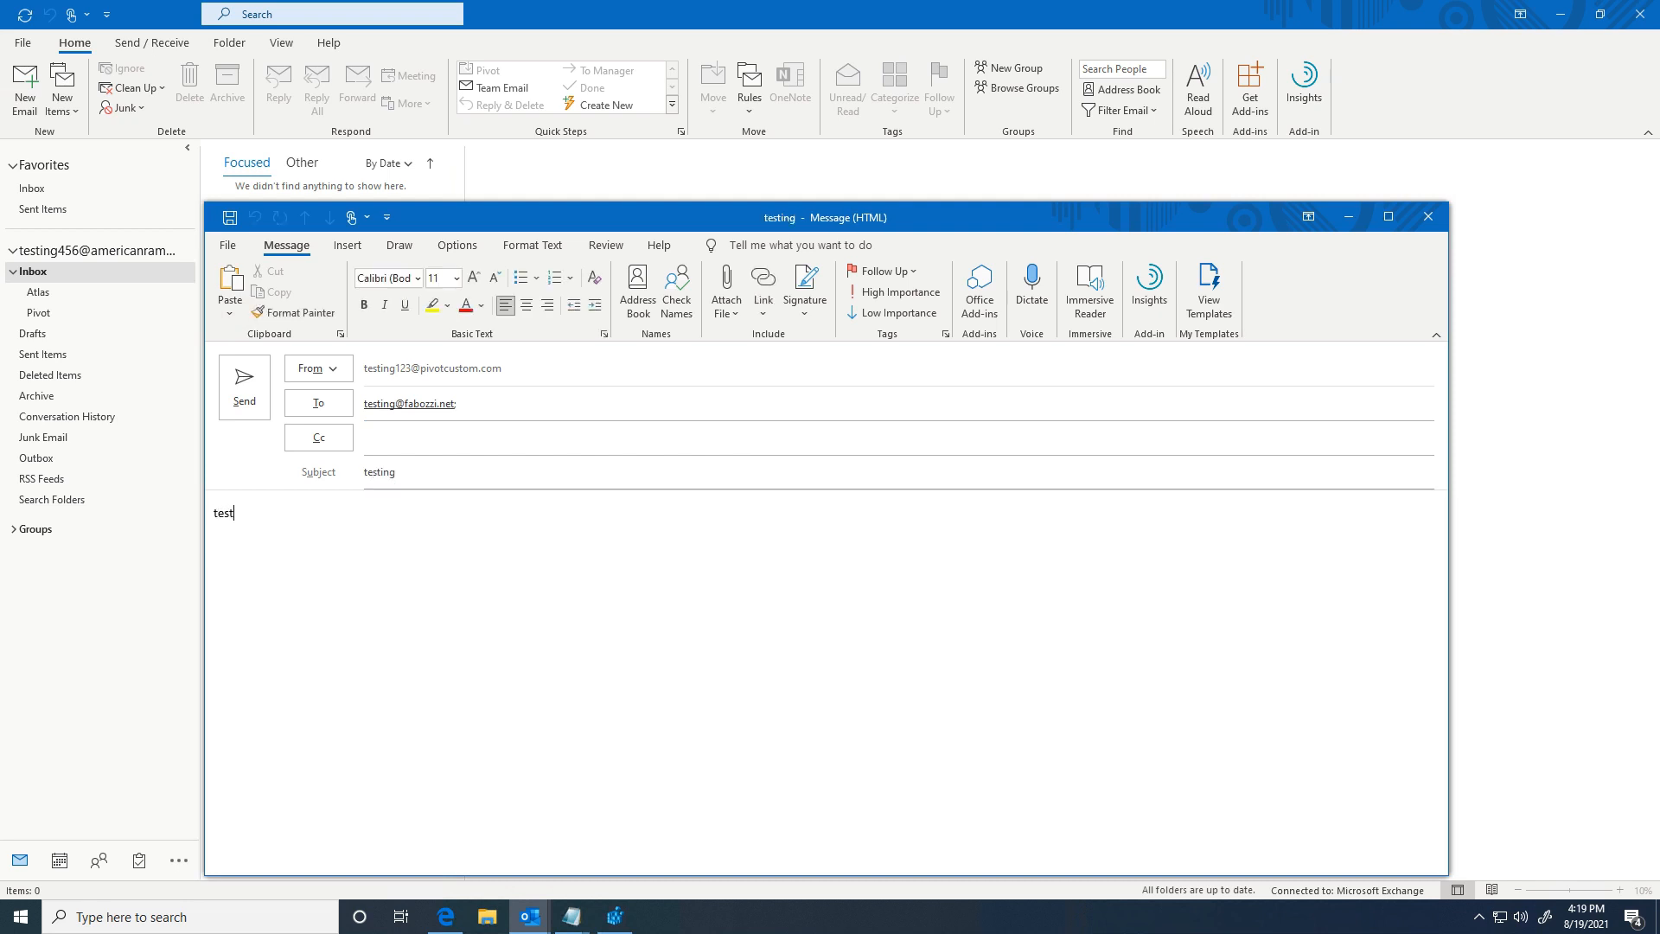
pyautogui.click(245, 417)
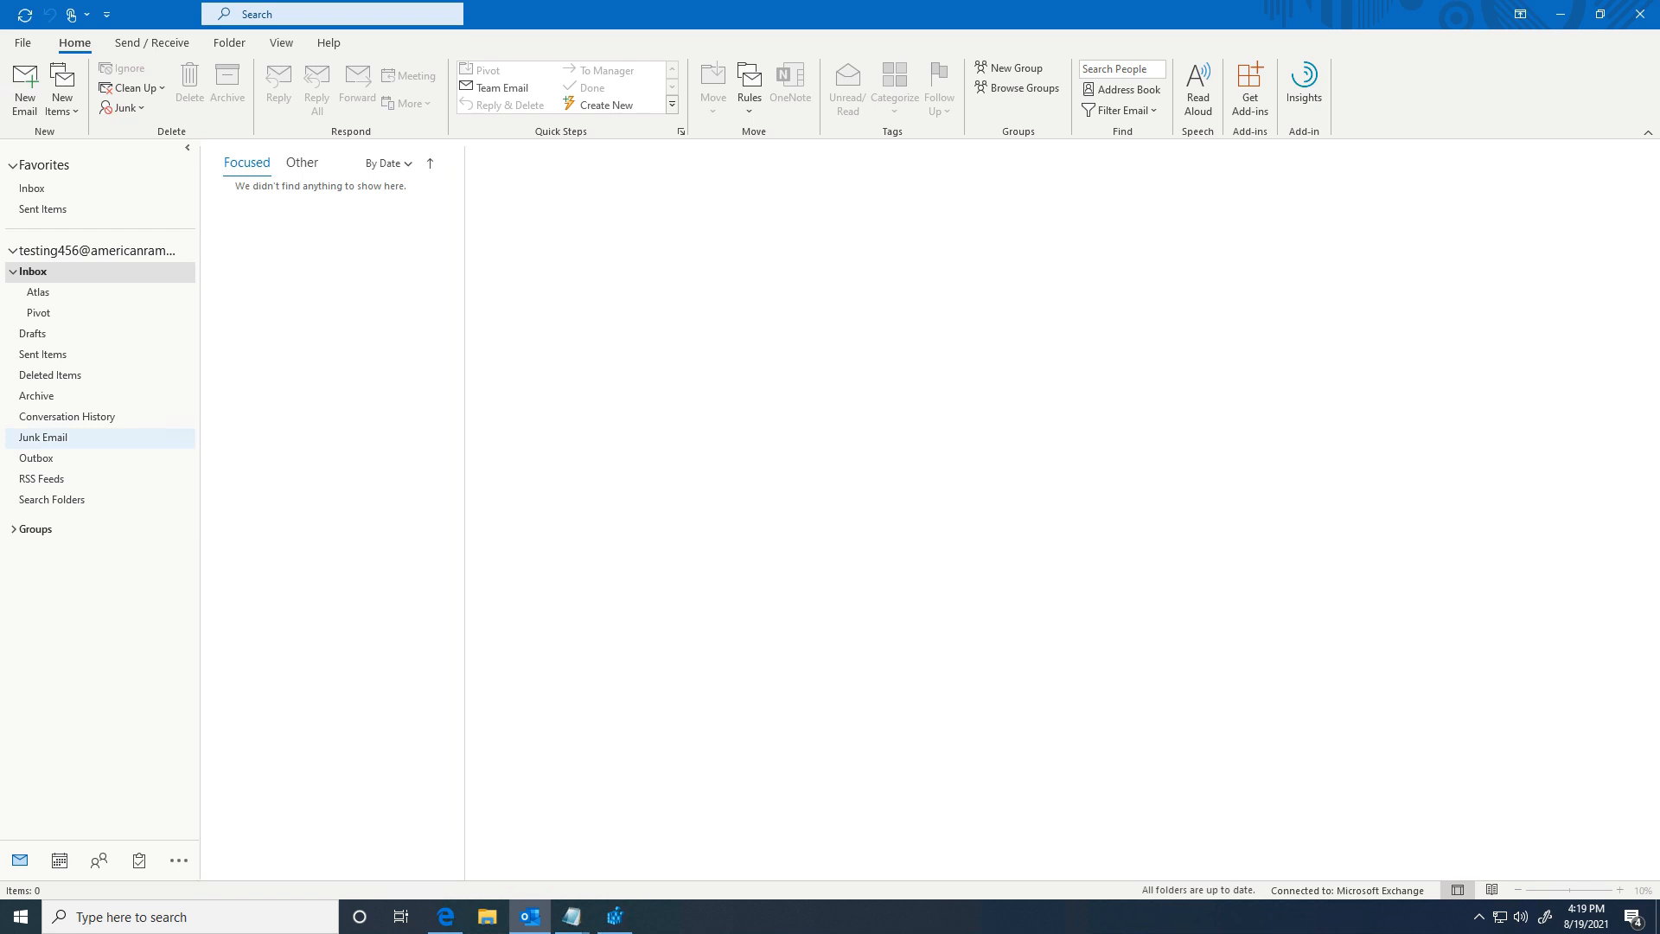
pyautogui.moveTo(0, 151); pyautogui.dragTo(765, 0)
# Step: Open the testing message, confirm the recipient address, and reply 'yep got it'
pyautogui.click(439, 244)
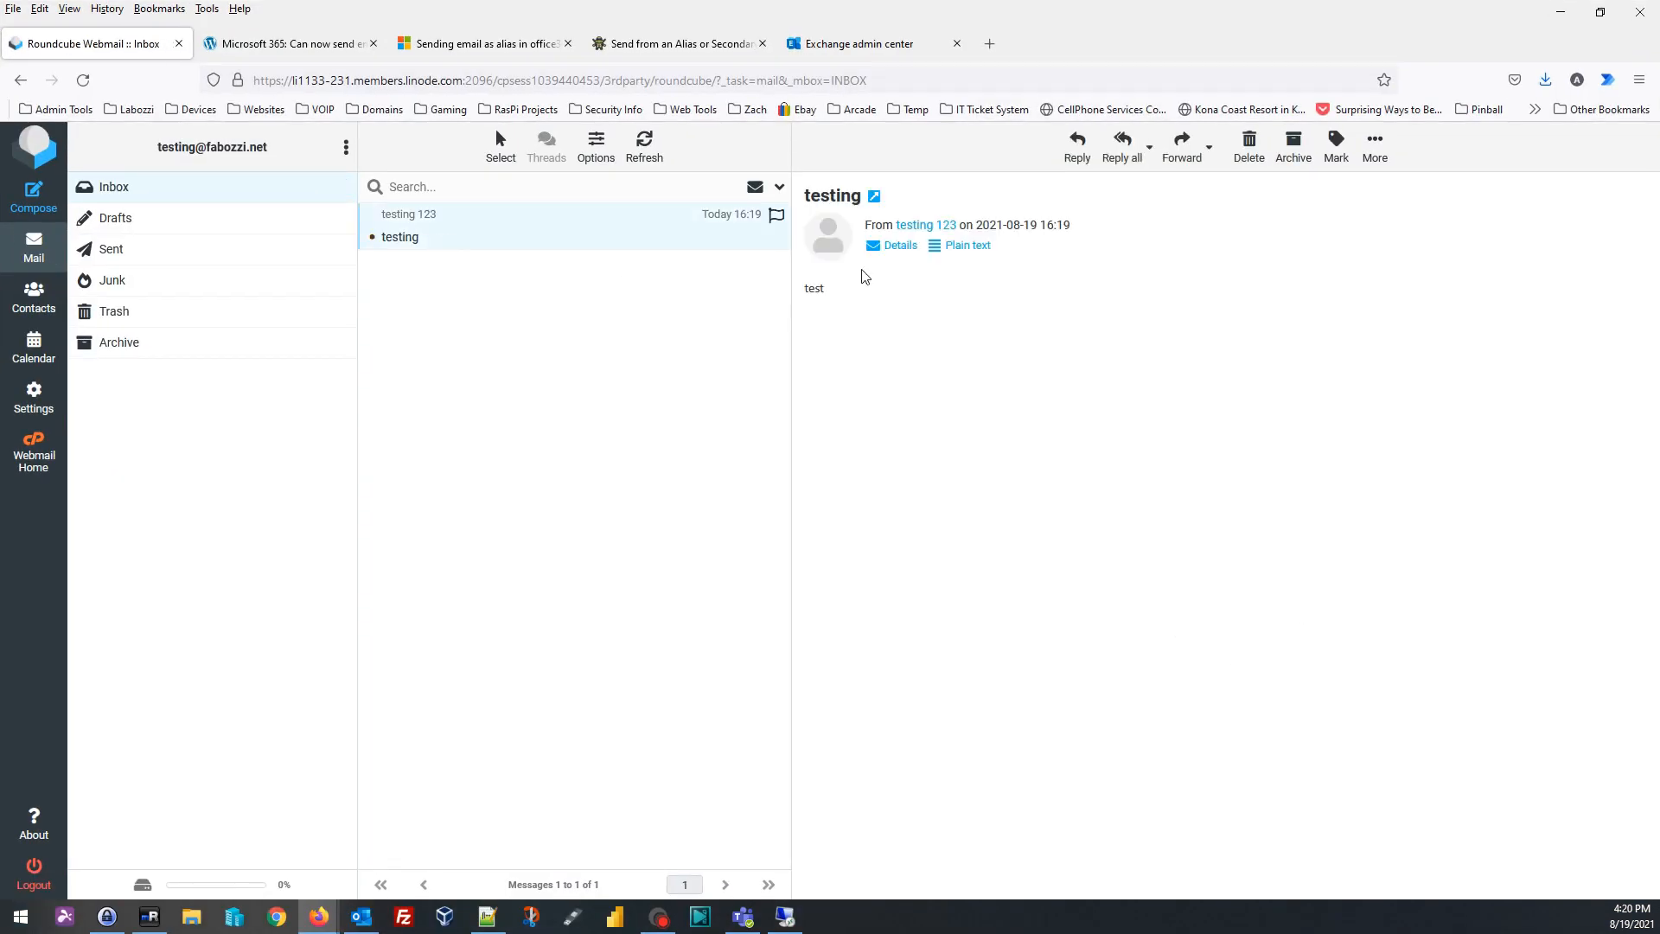
pyautogui.click(1085, 153)
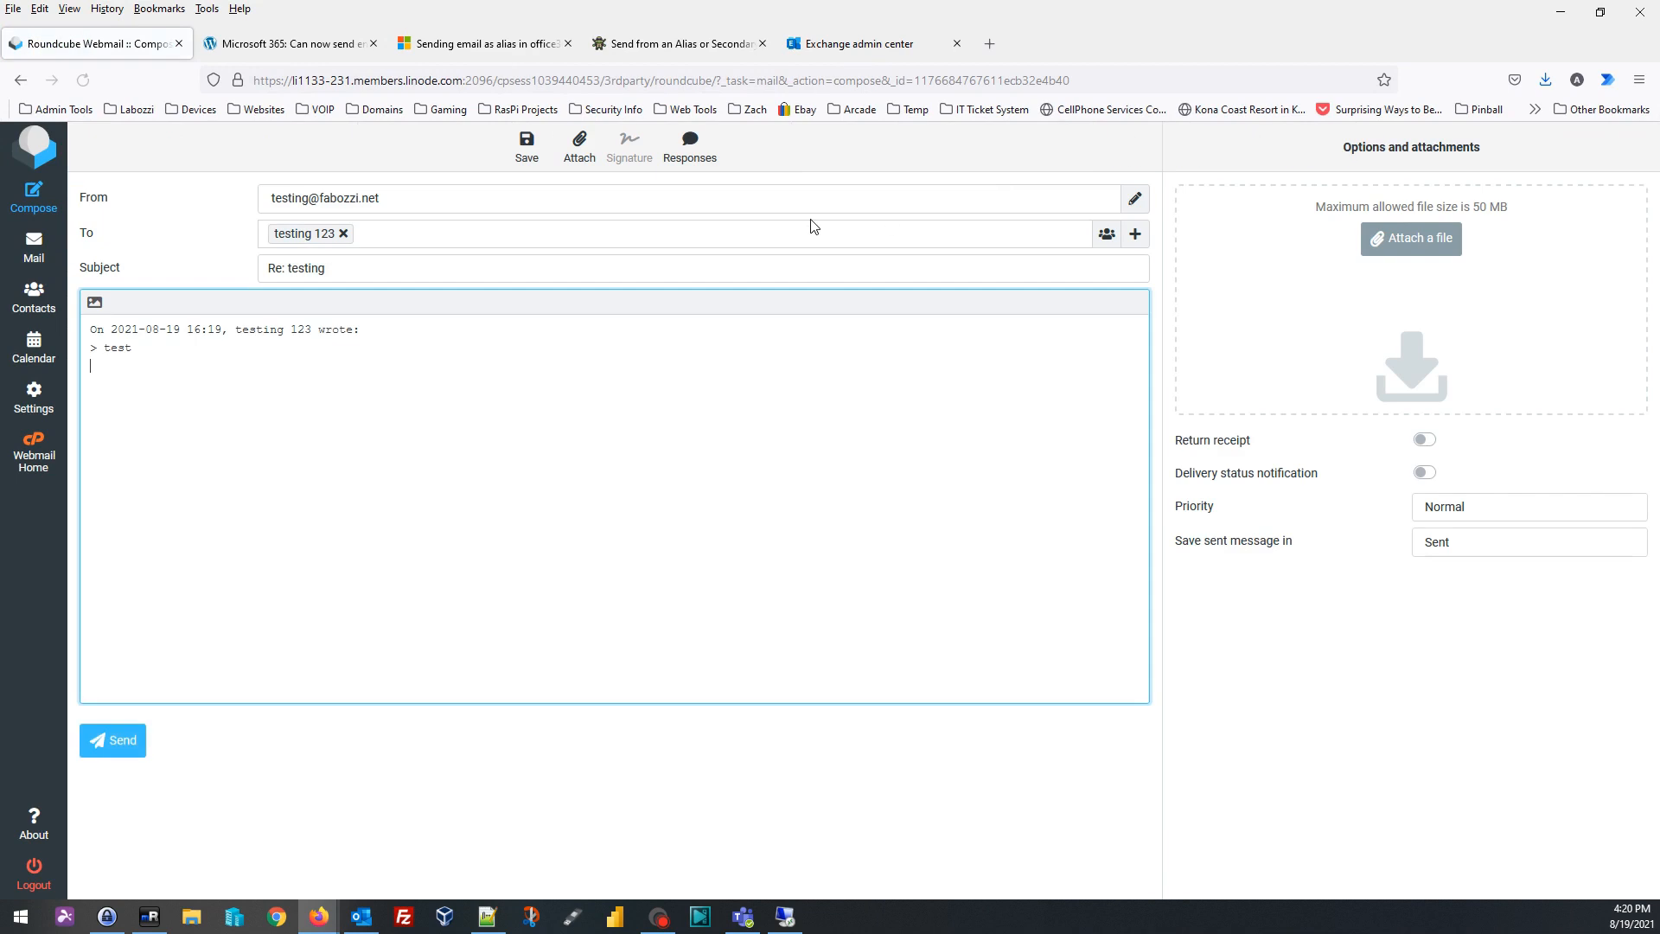
pyautogui.doubleClick(290, 235)
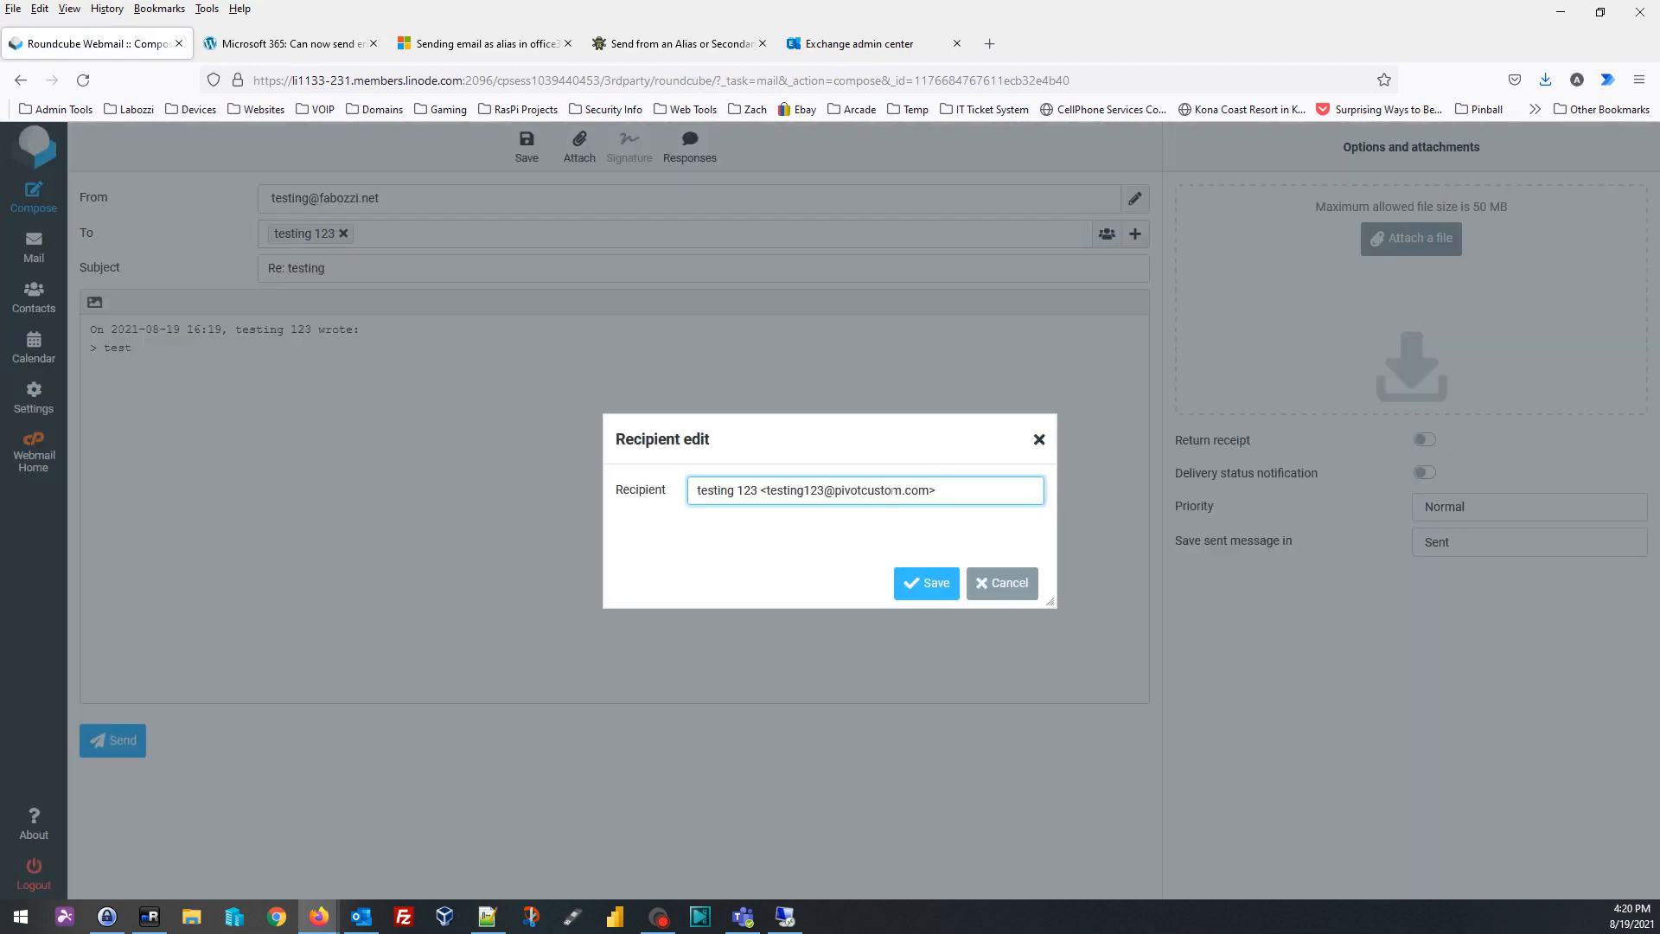
pyautogui.click(1001, 582)
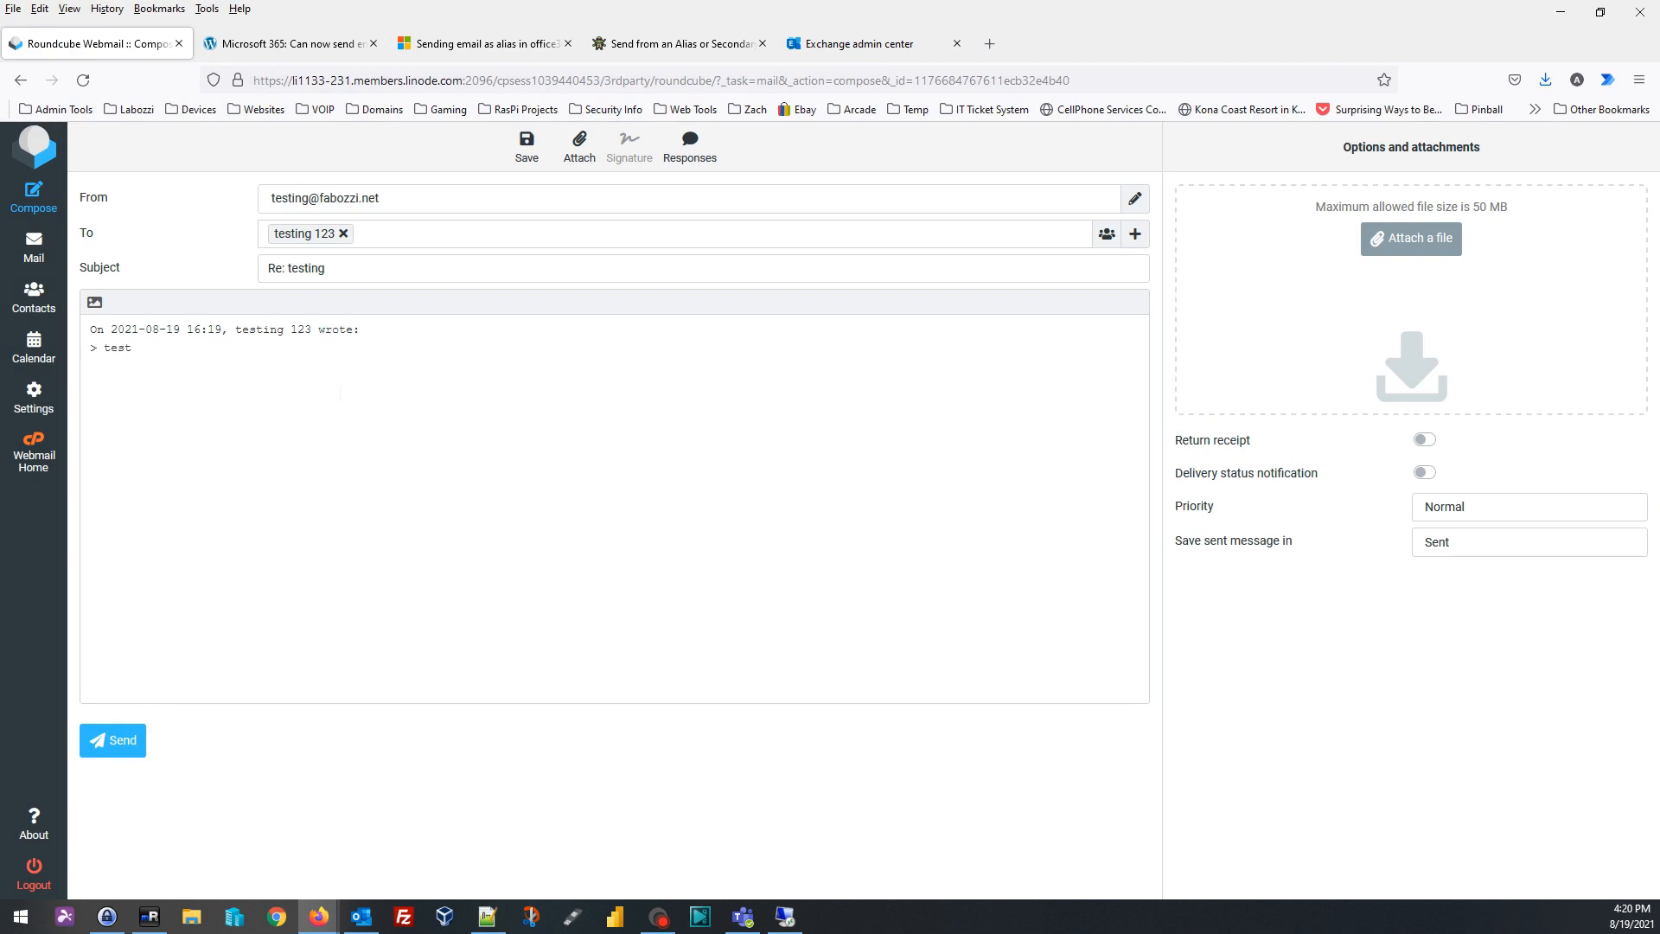
pyautogui.click(148, 380)
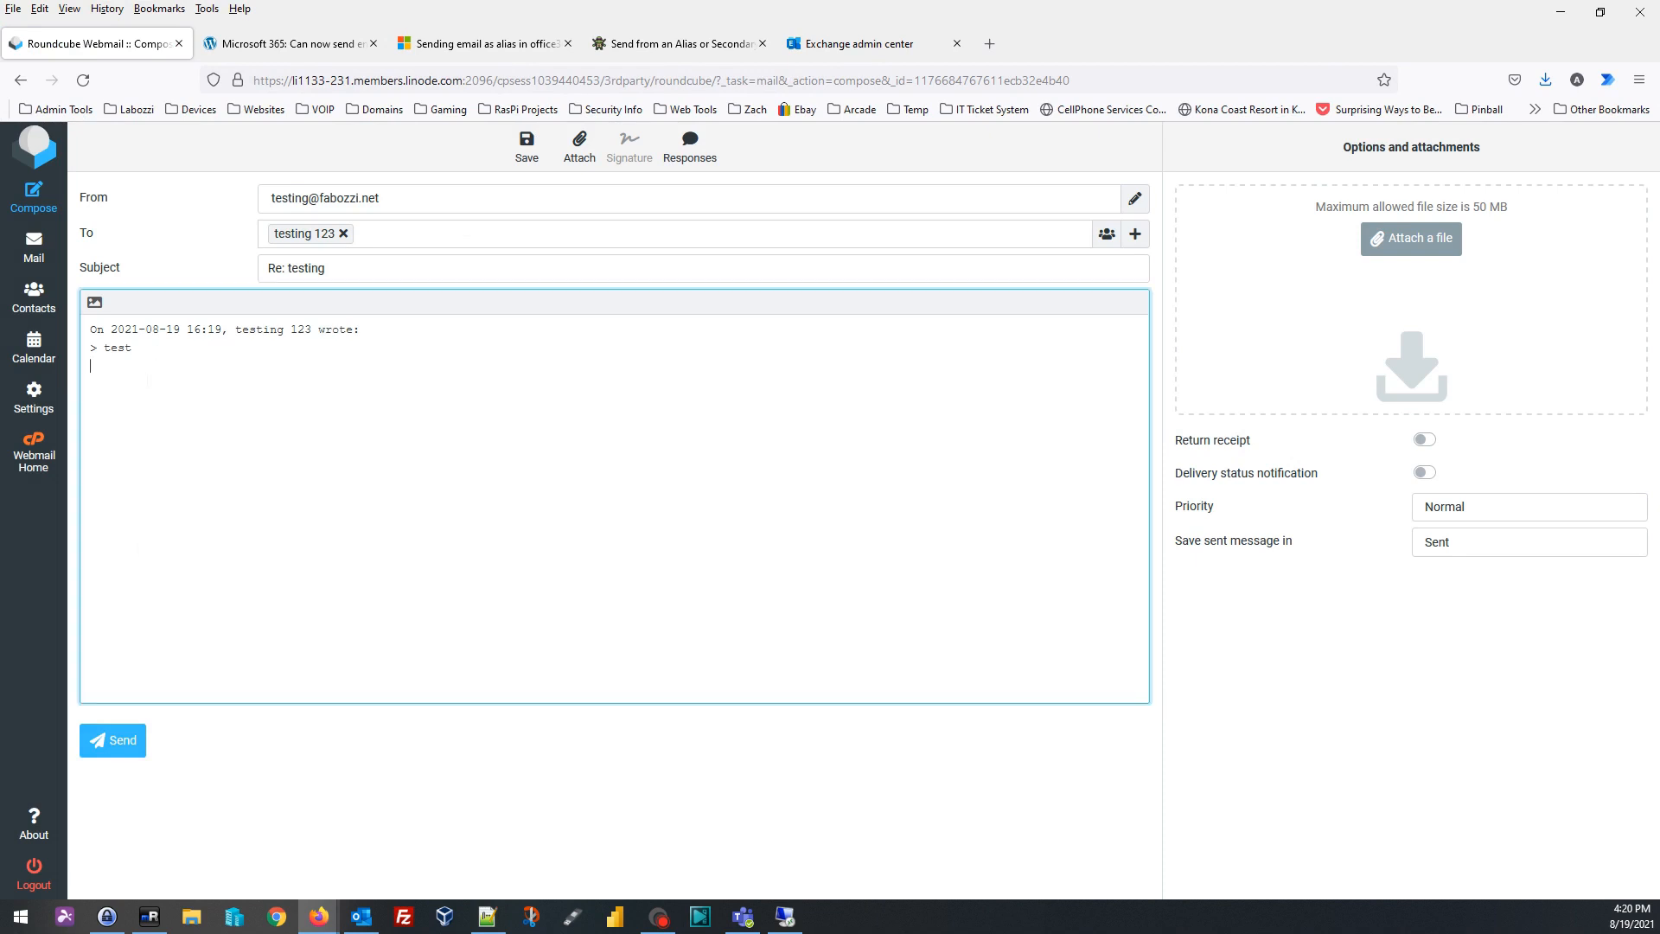
pyautogui.write('yep got it')
pyautogui.click(121, 740)
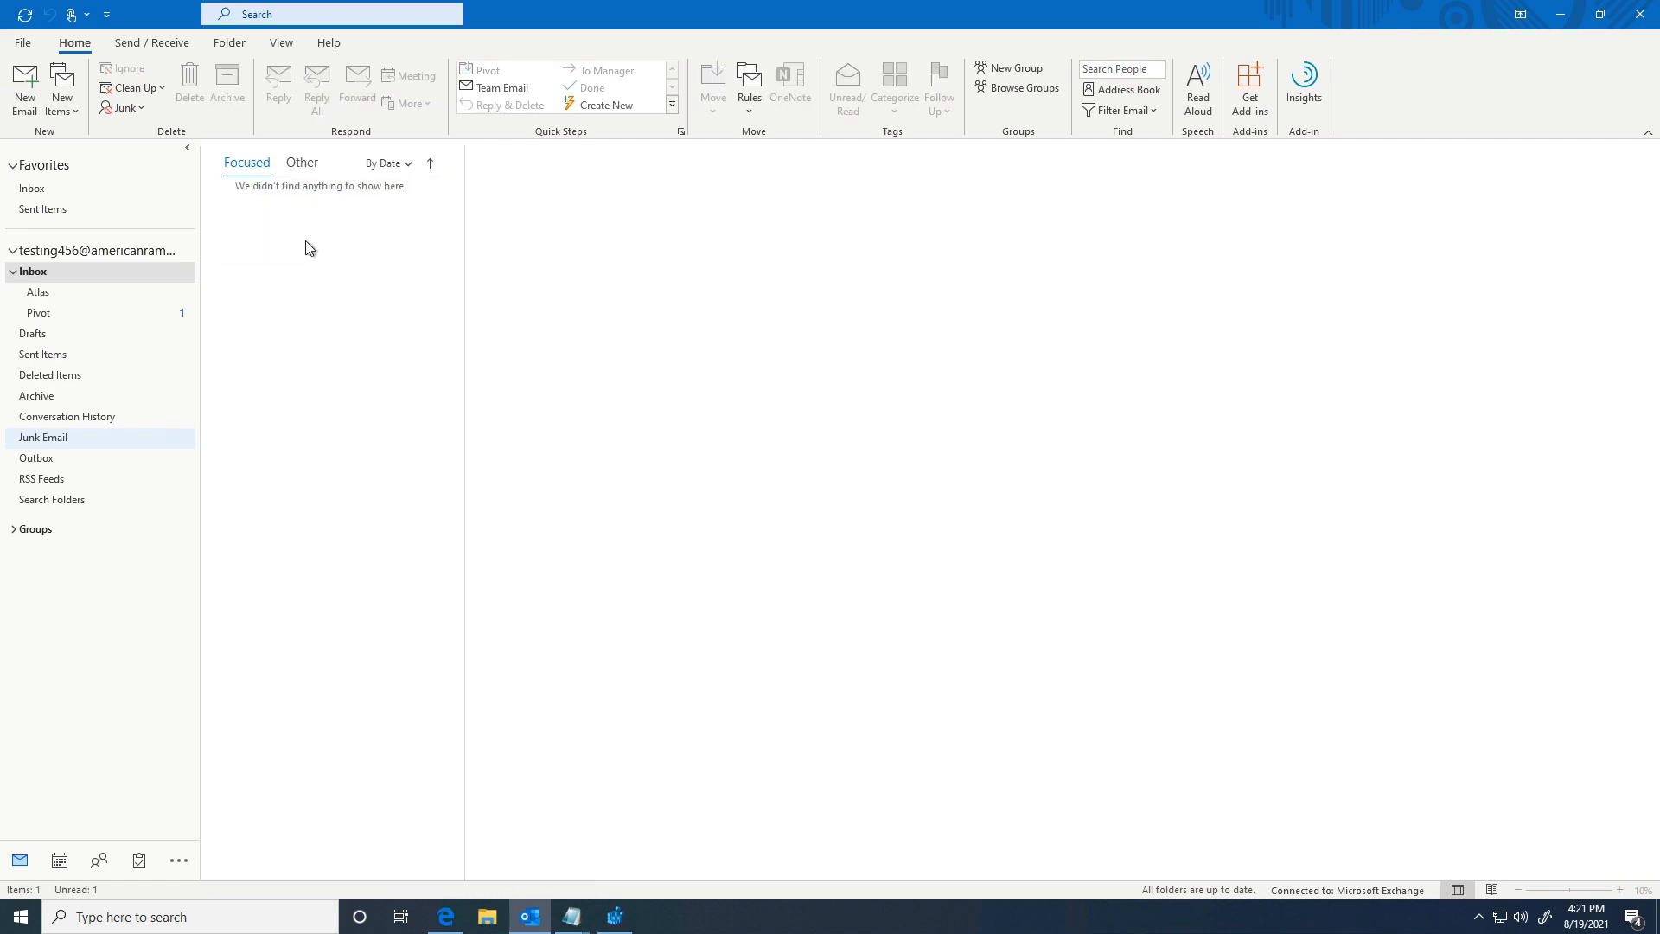
# Step: Open the Re: testing email from the Pivot folder in its own window and start a reply
pyautogui.click(47, 316)
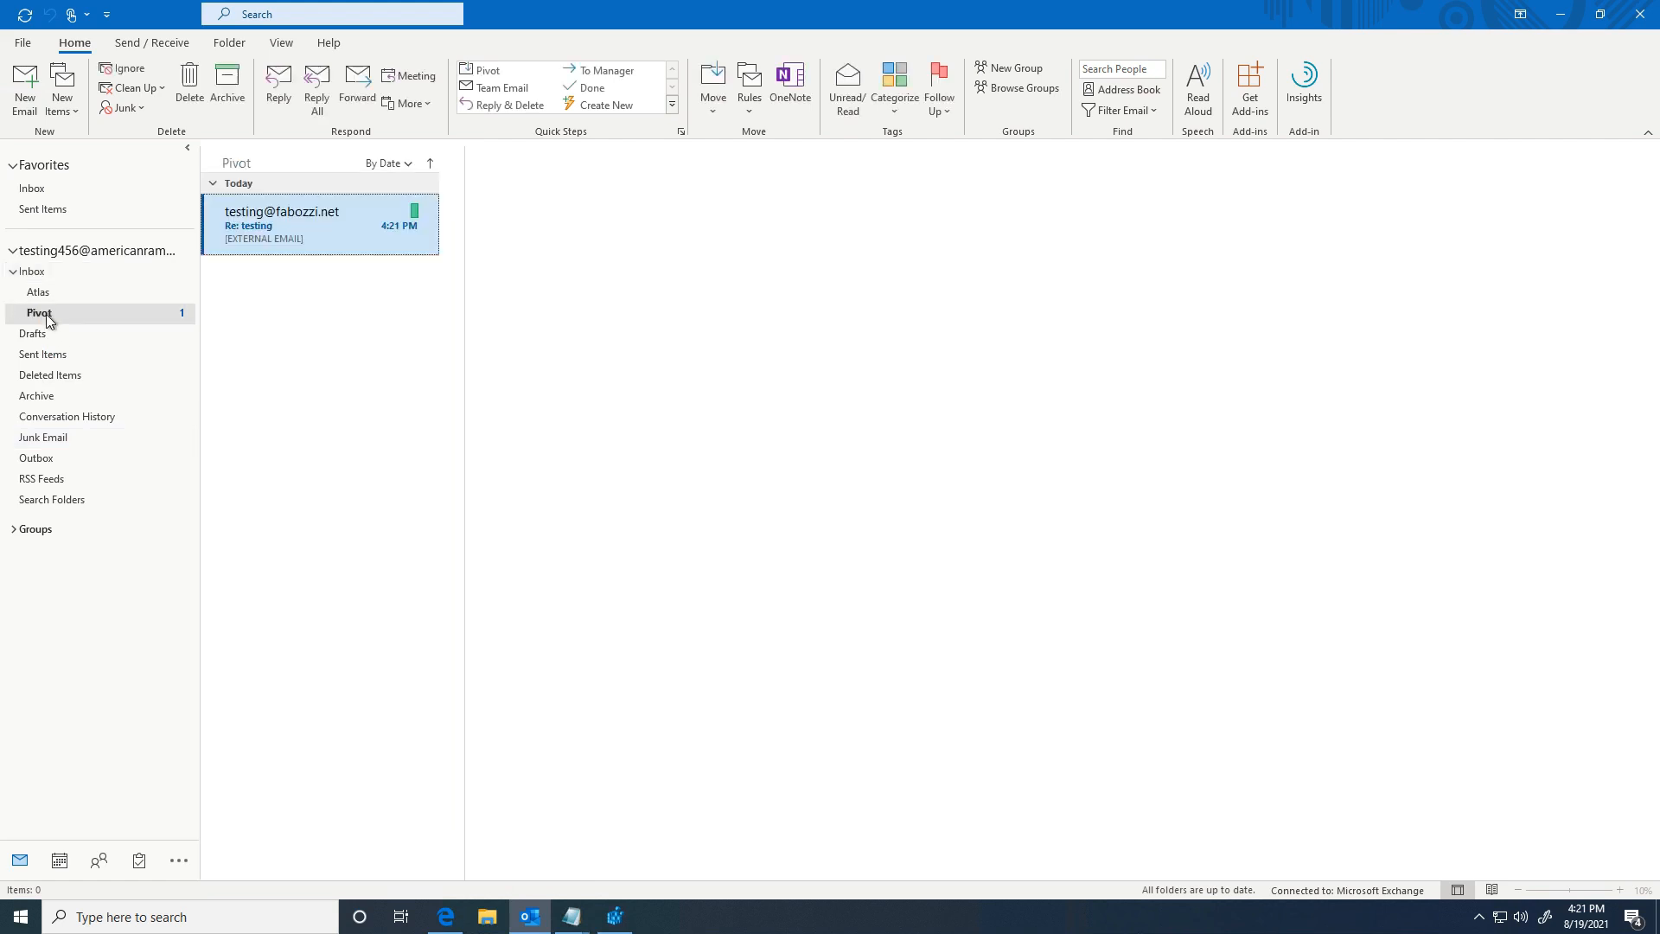
pyautogui.doubleClick(264, 230)
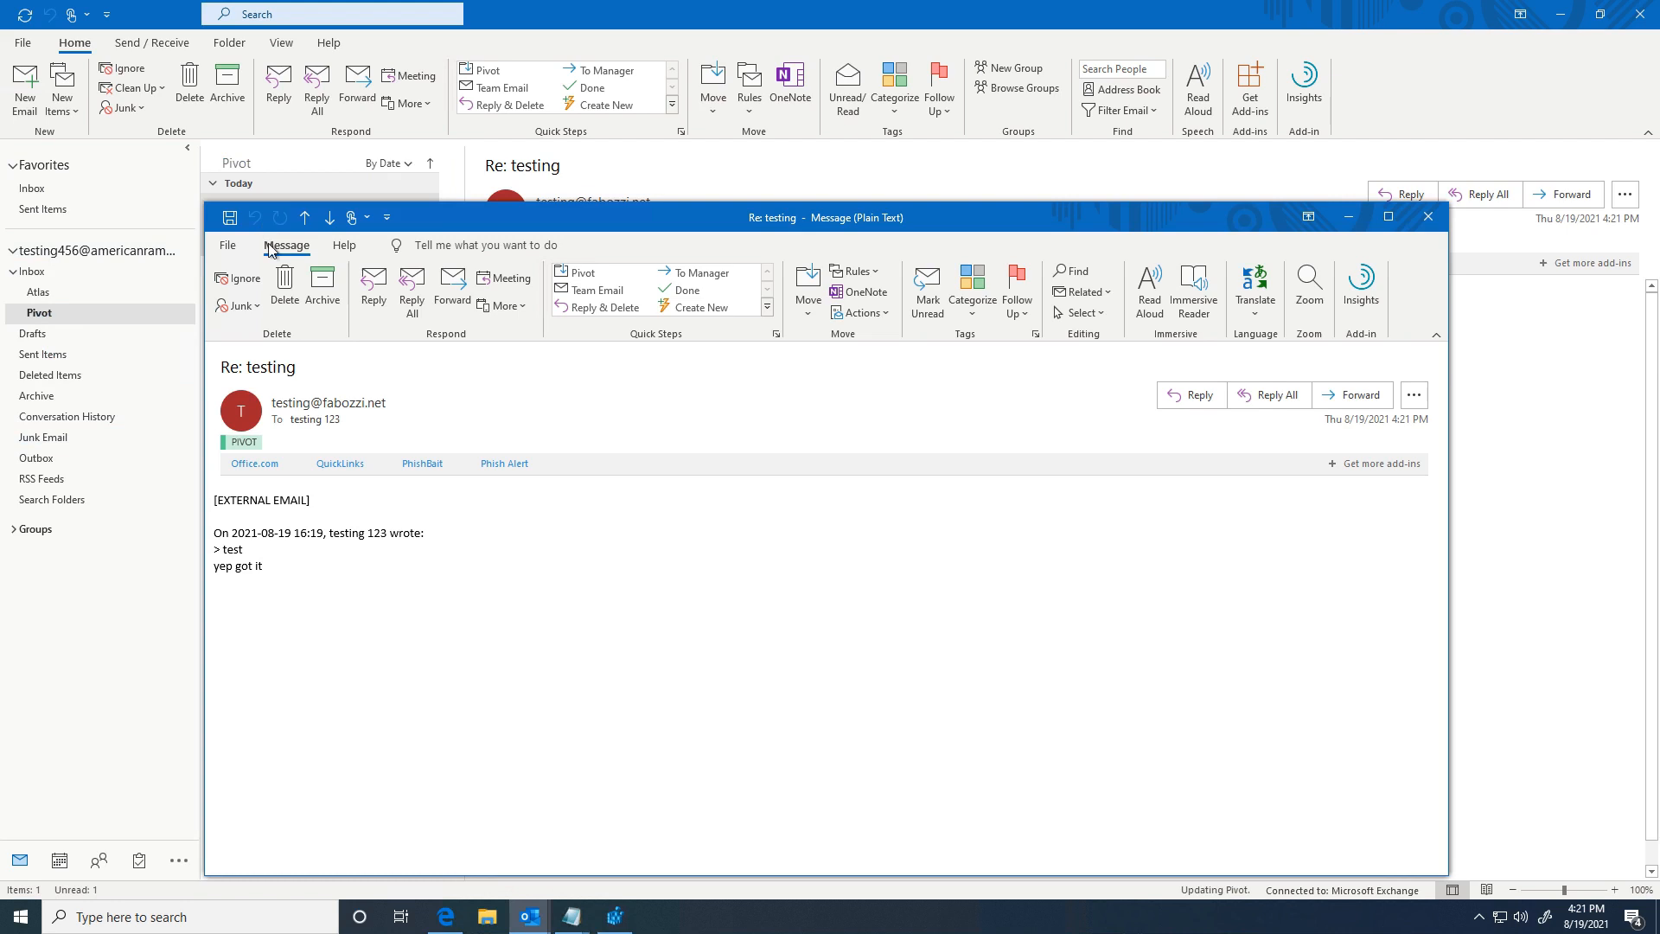
pyautogui.moveTo(315, 421)
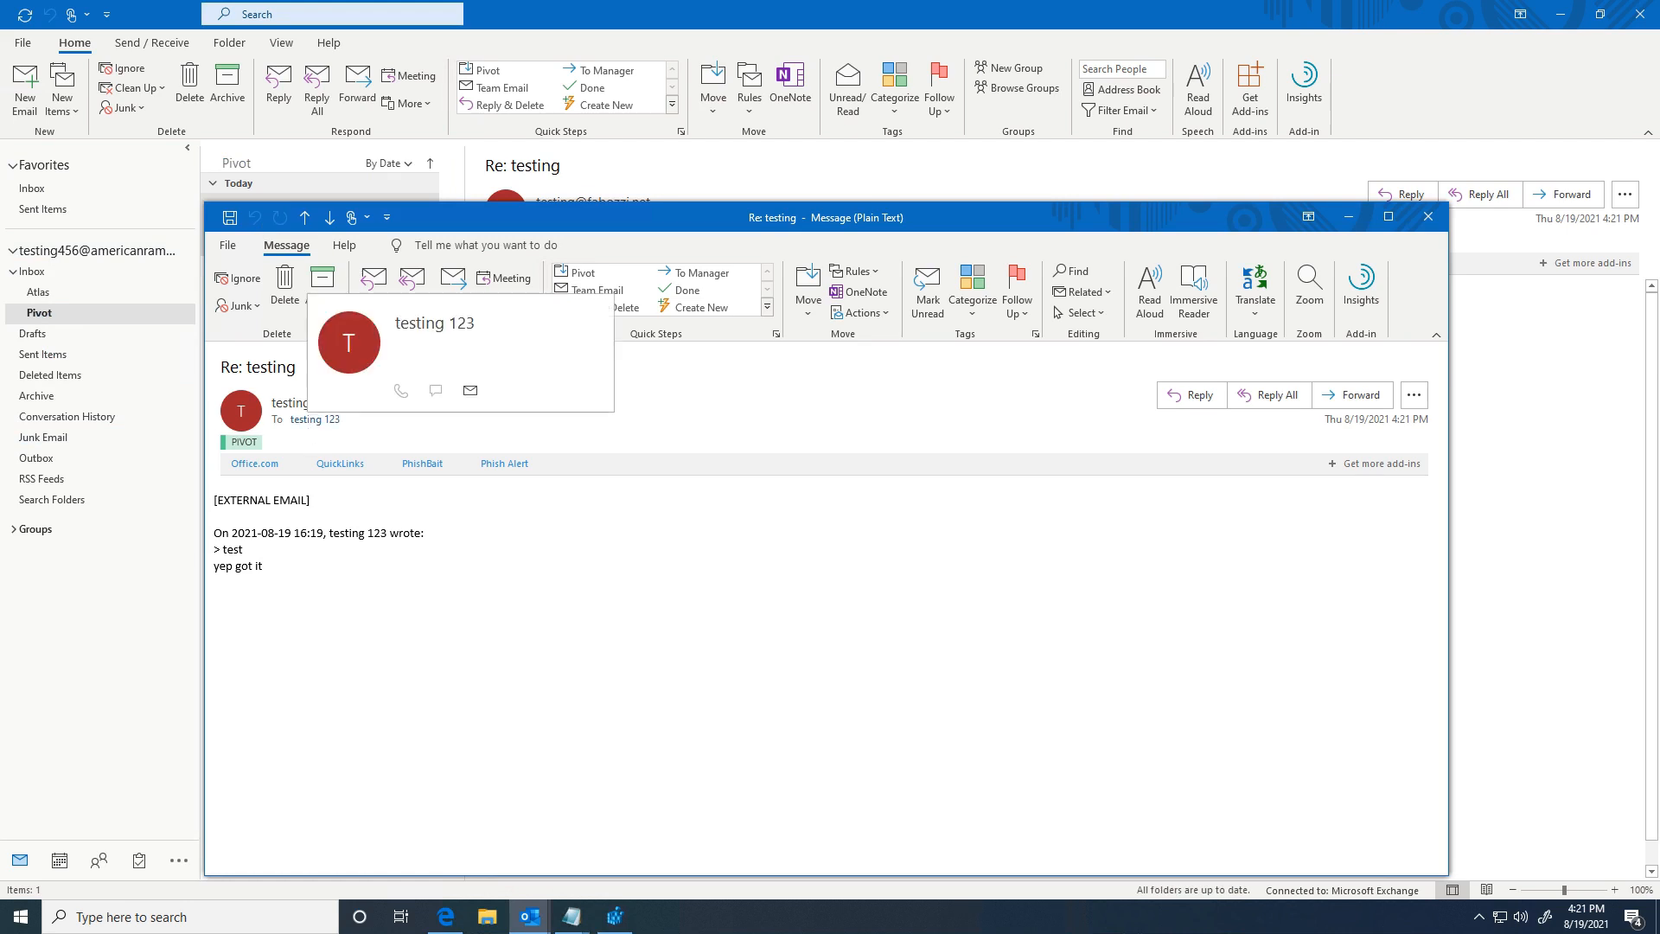
pyautogui.click(378, 282)
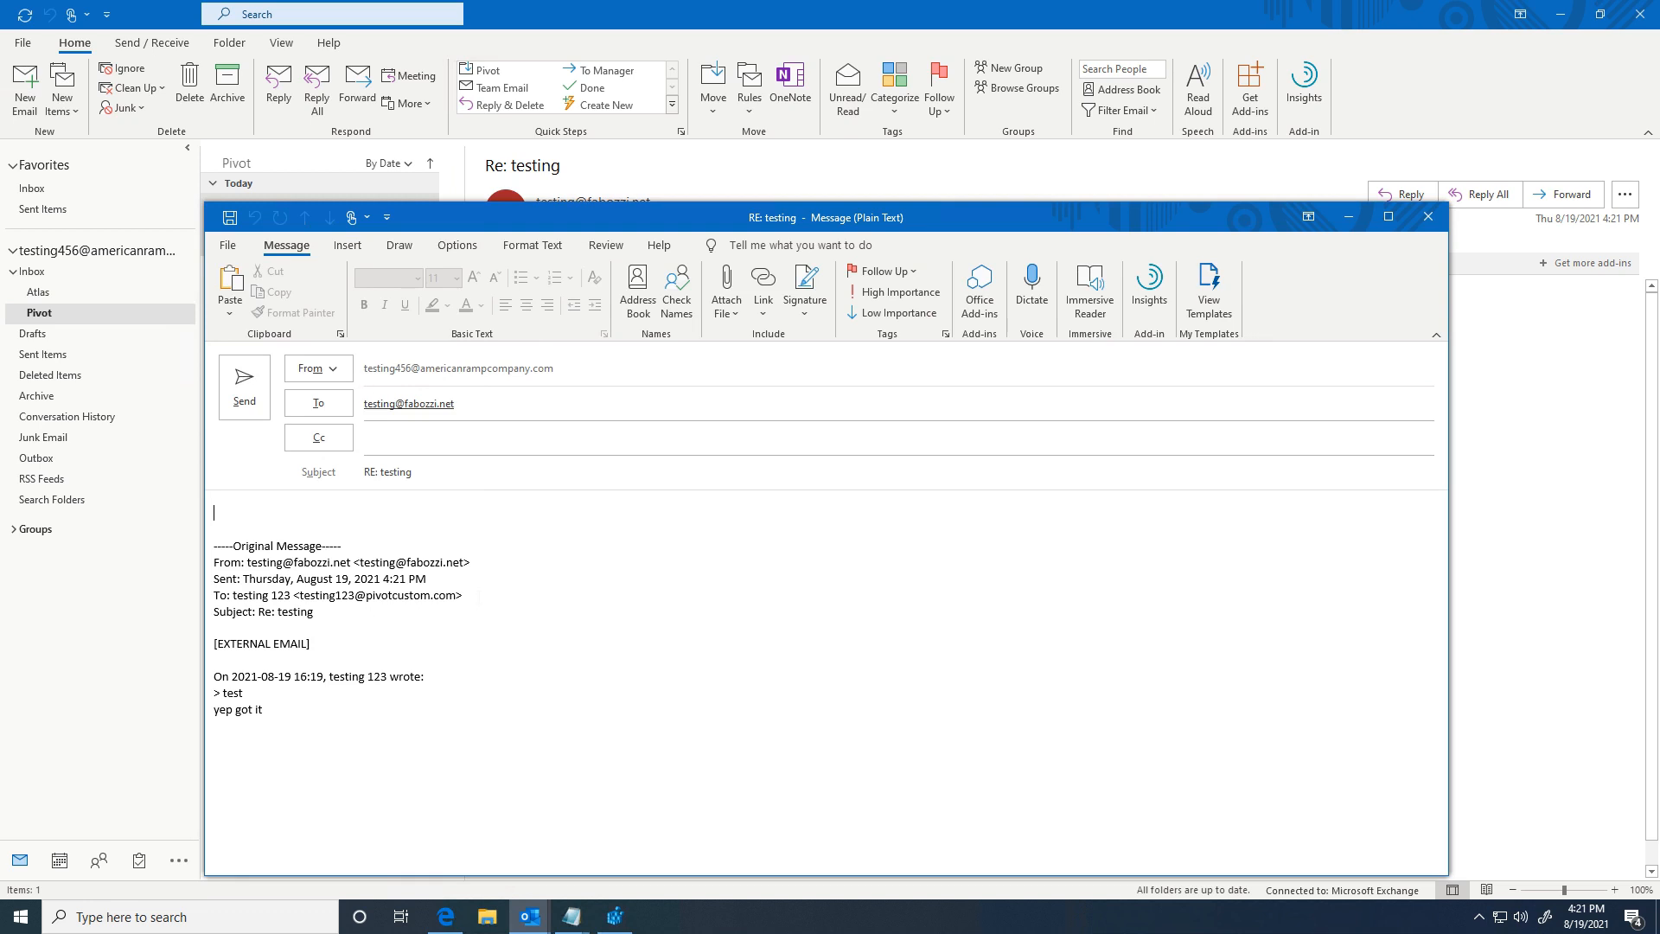
pyautogui.moveTo(463, 596); pyautogui.dragTo(327, 596)
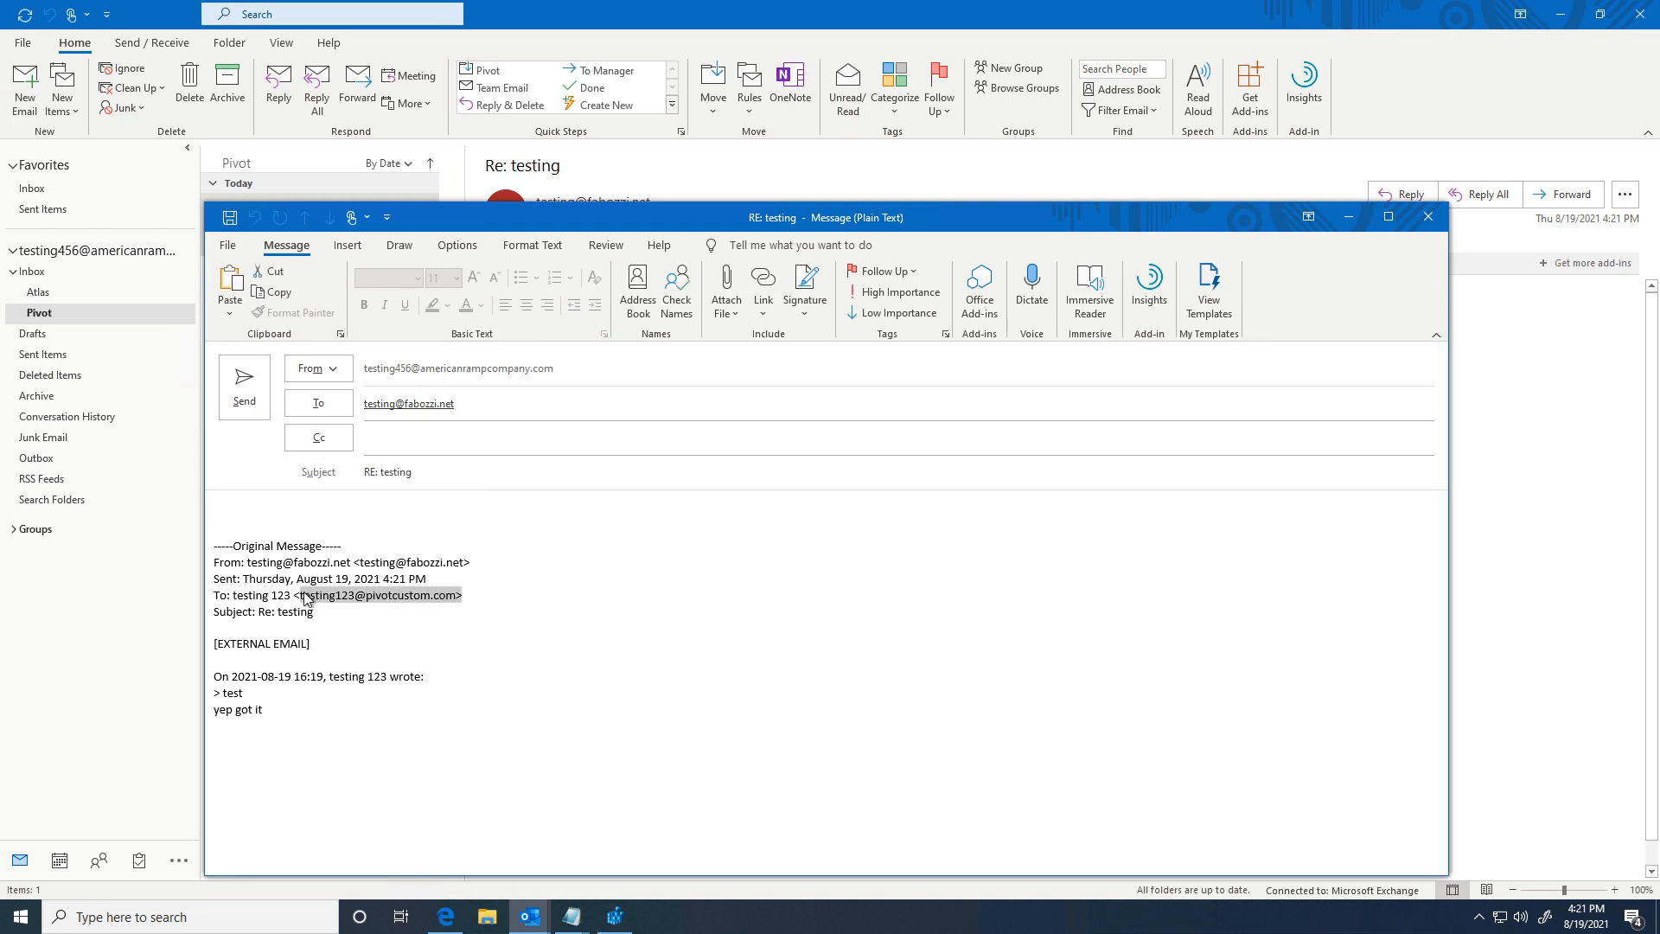
# Step: Set the reply's From to the pivotcustom account, then close it without saving
pyautogui.click(320, 372)
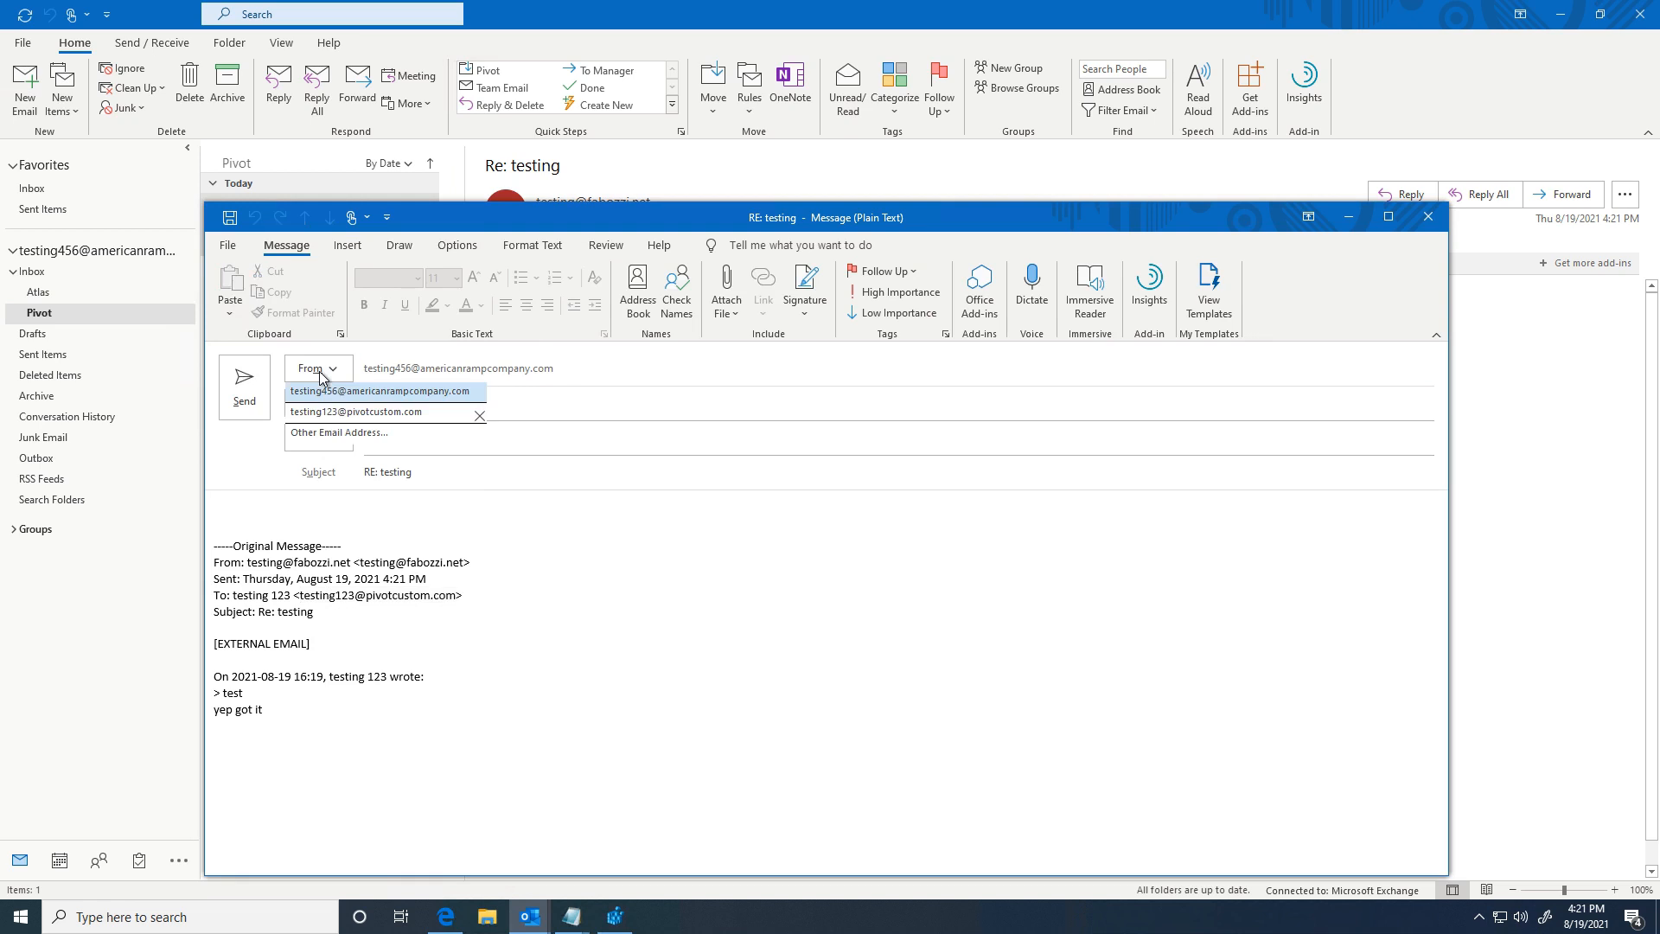
pyautogui.click(340, 413)
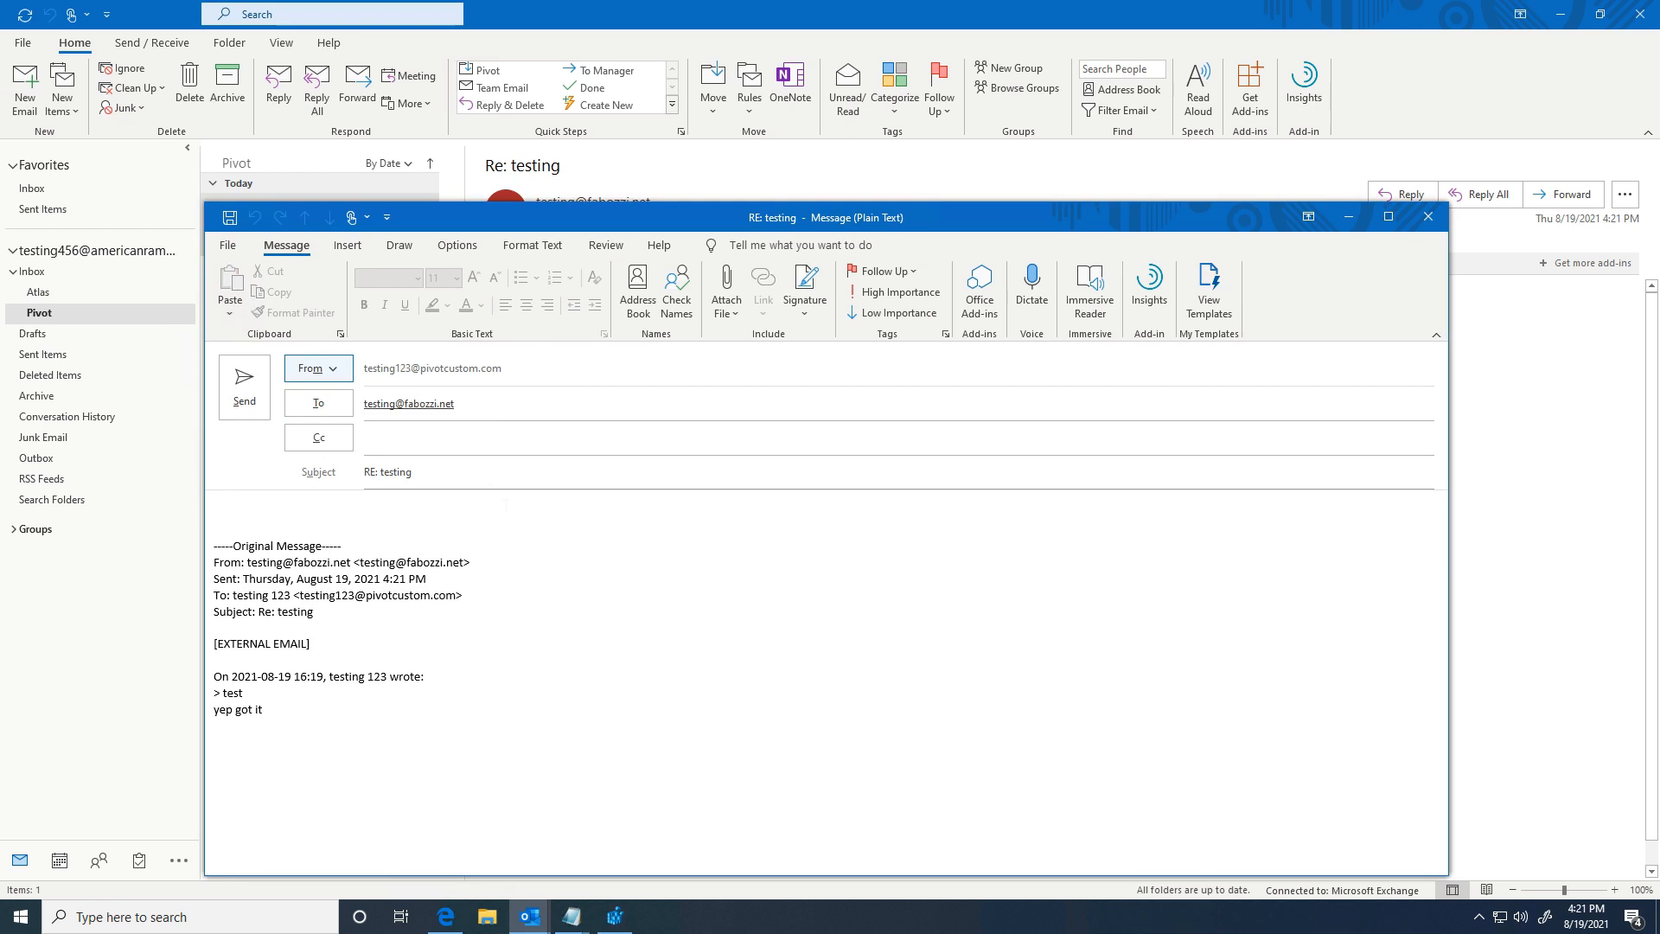
pyautogui.click(1426, 223)
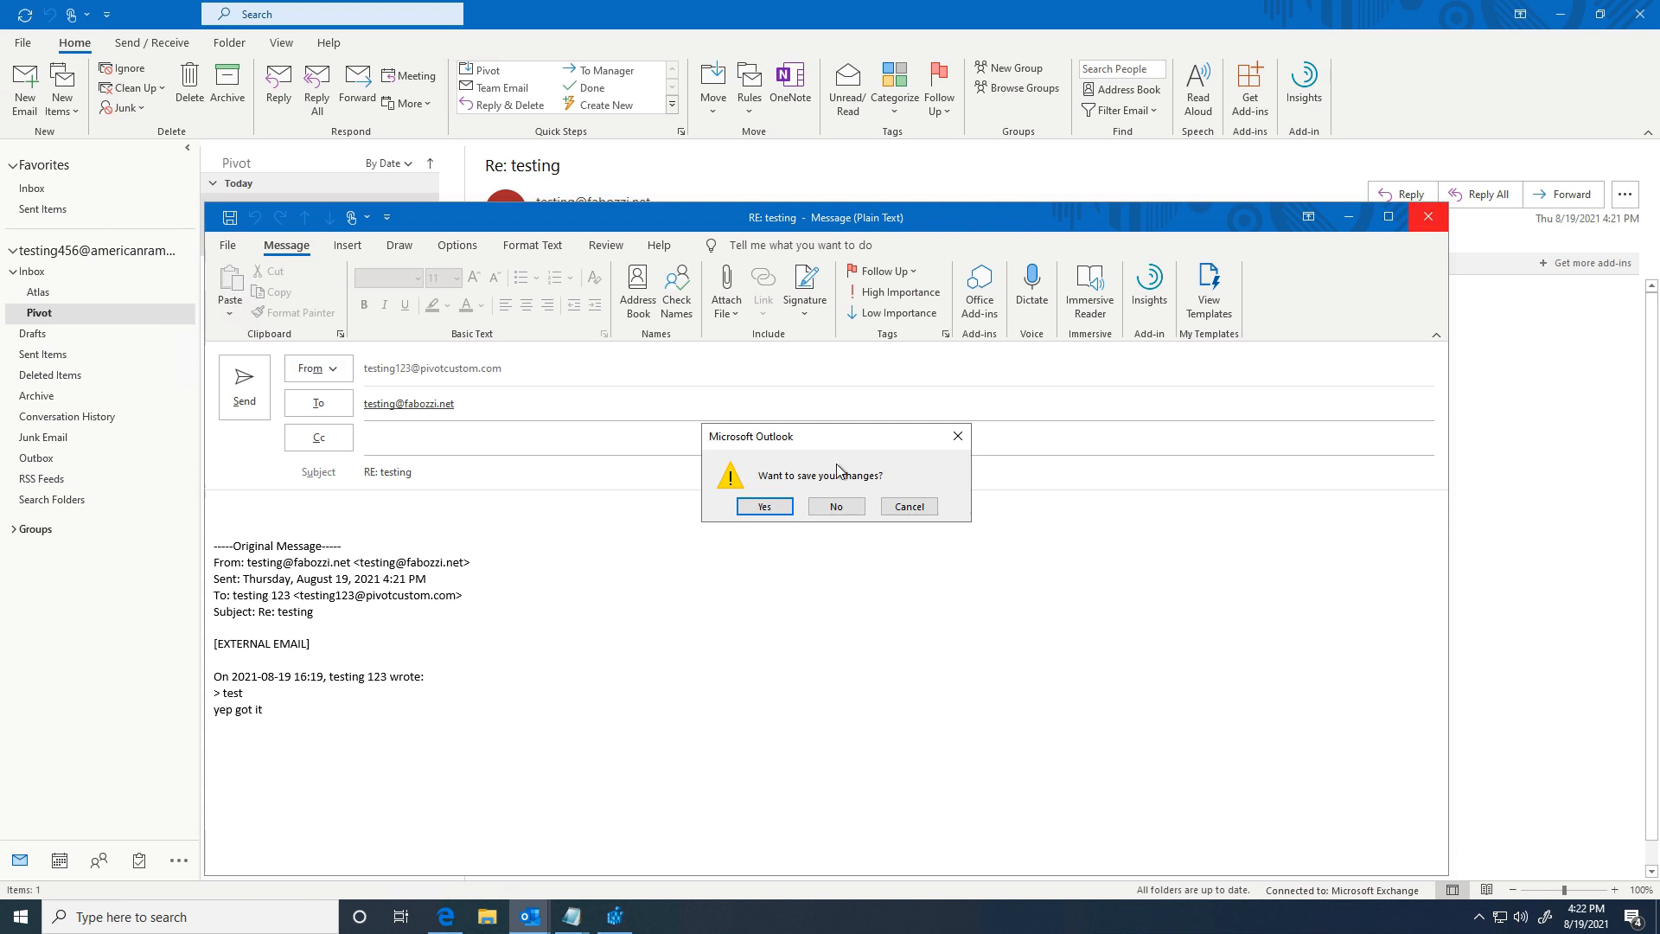
pyautogui.click(851, 507)
pyautogui.click(1441, 224)
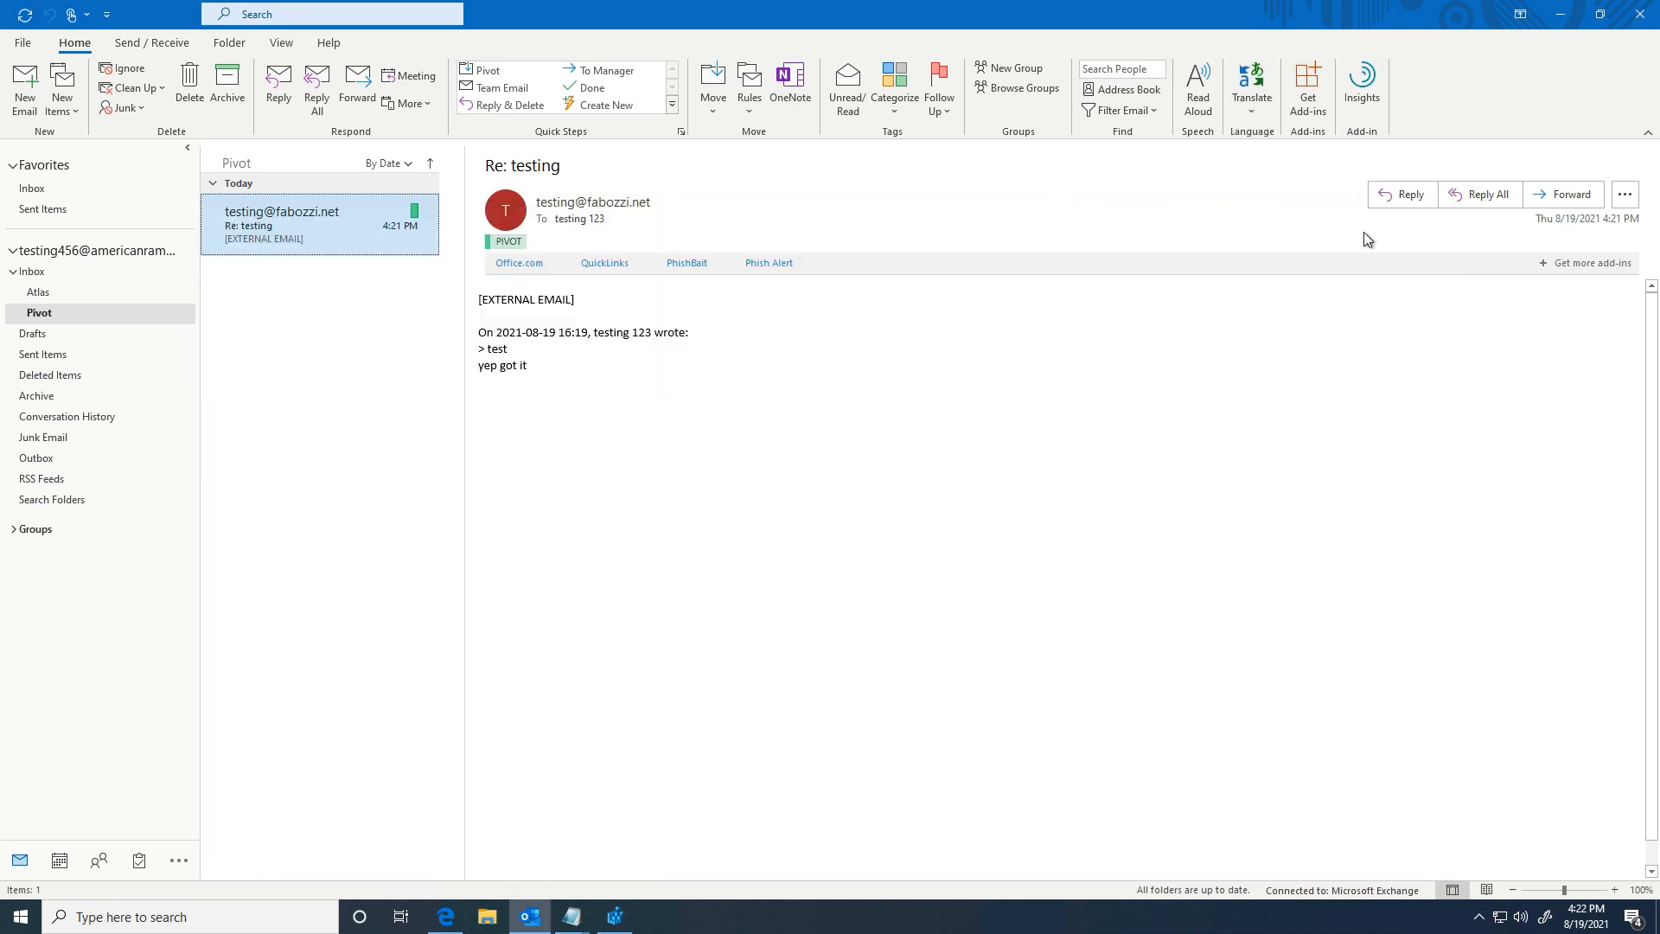
# Step: Start a new email sent from the pivotcustom account
pyautogui.click(22, 102)
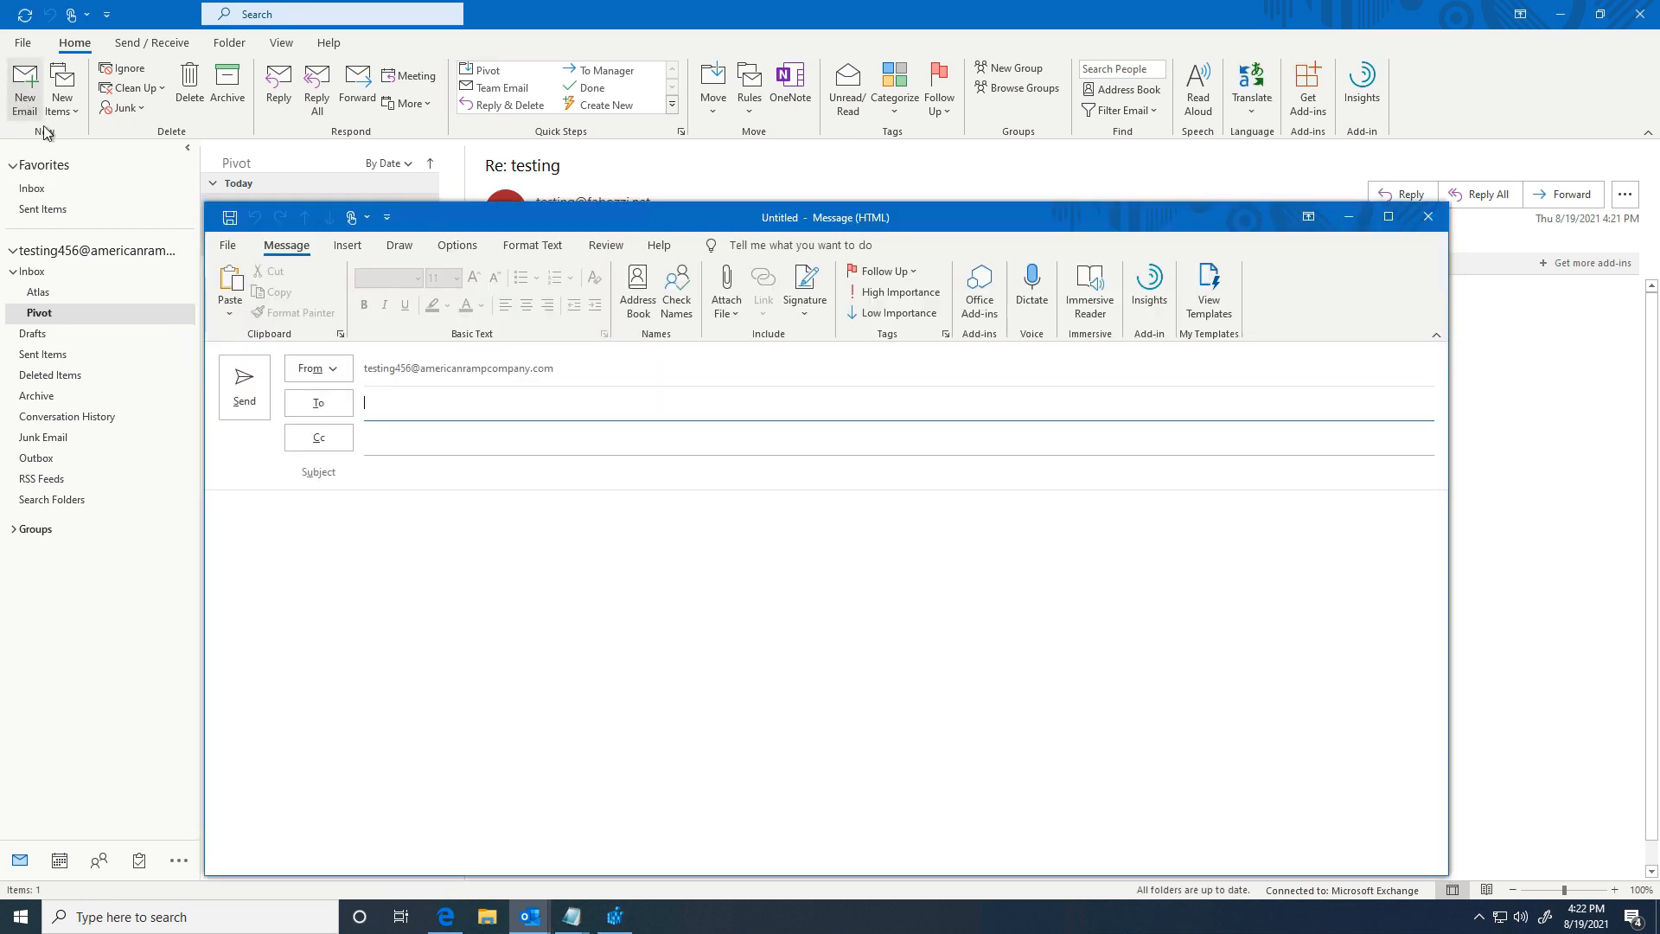
pyautogui.click(336, 372)
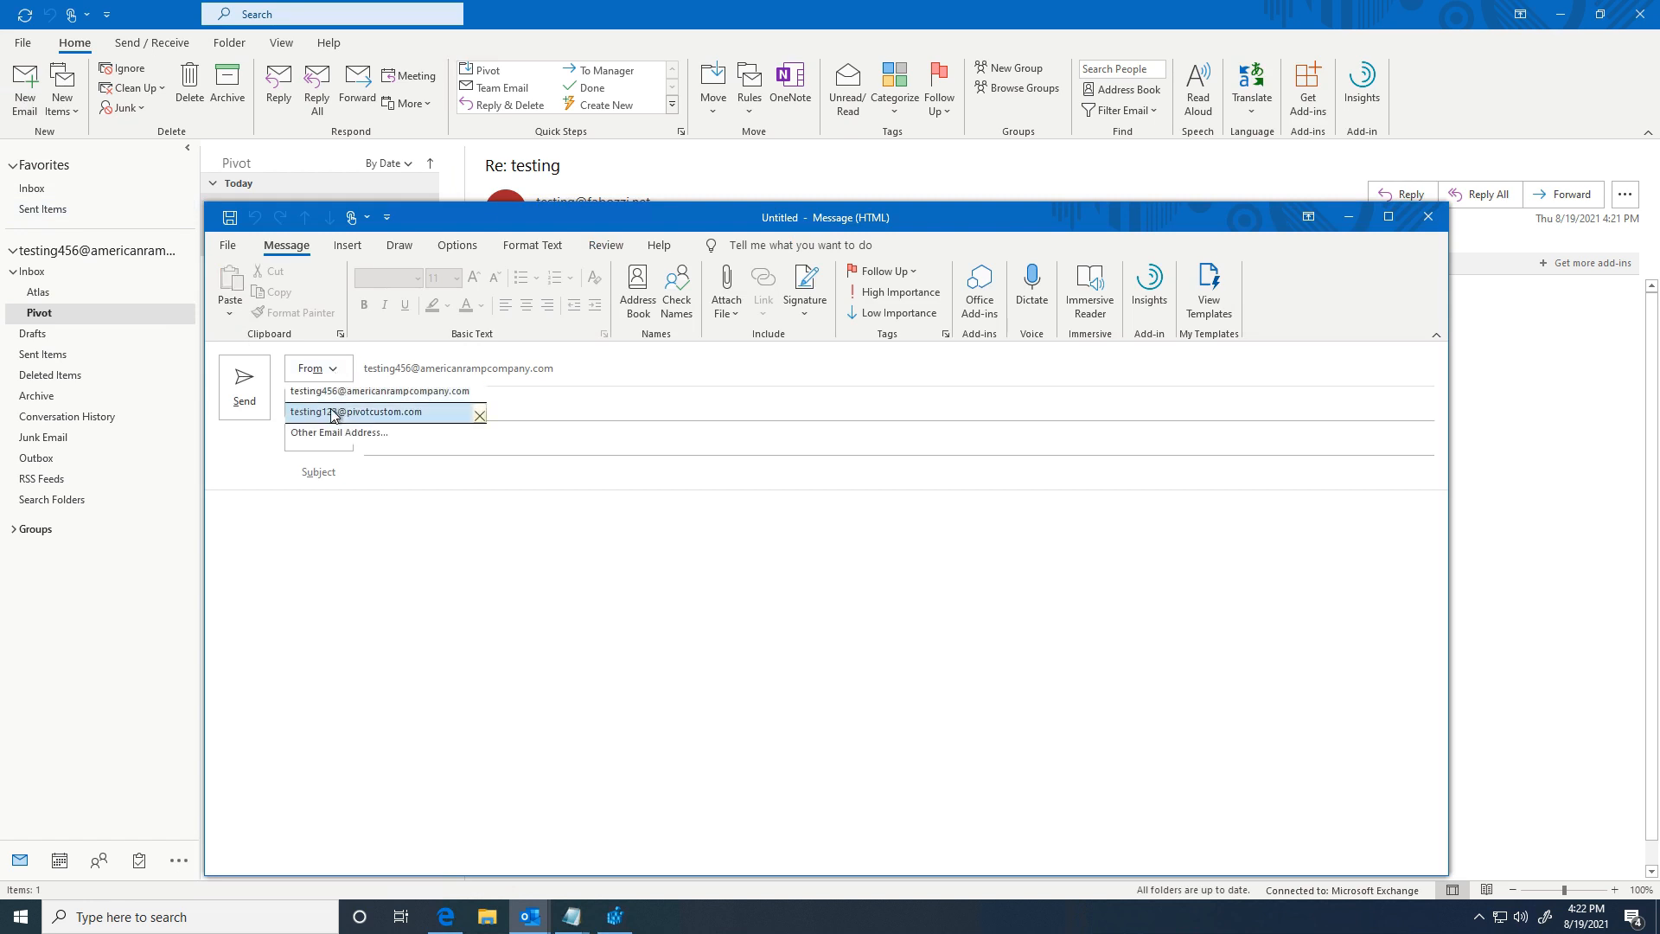
pyautogui.click(334, 412)
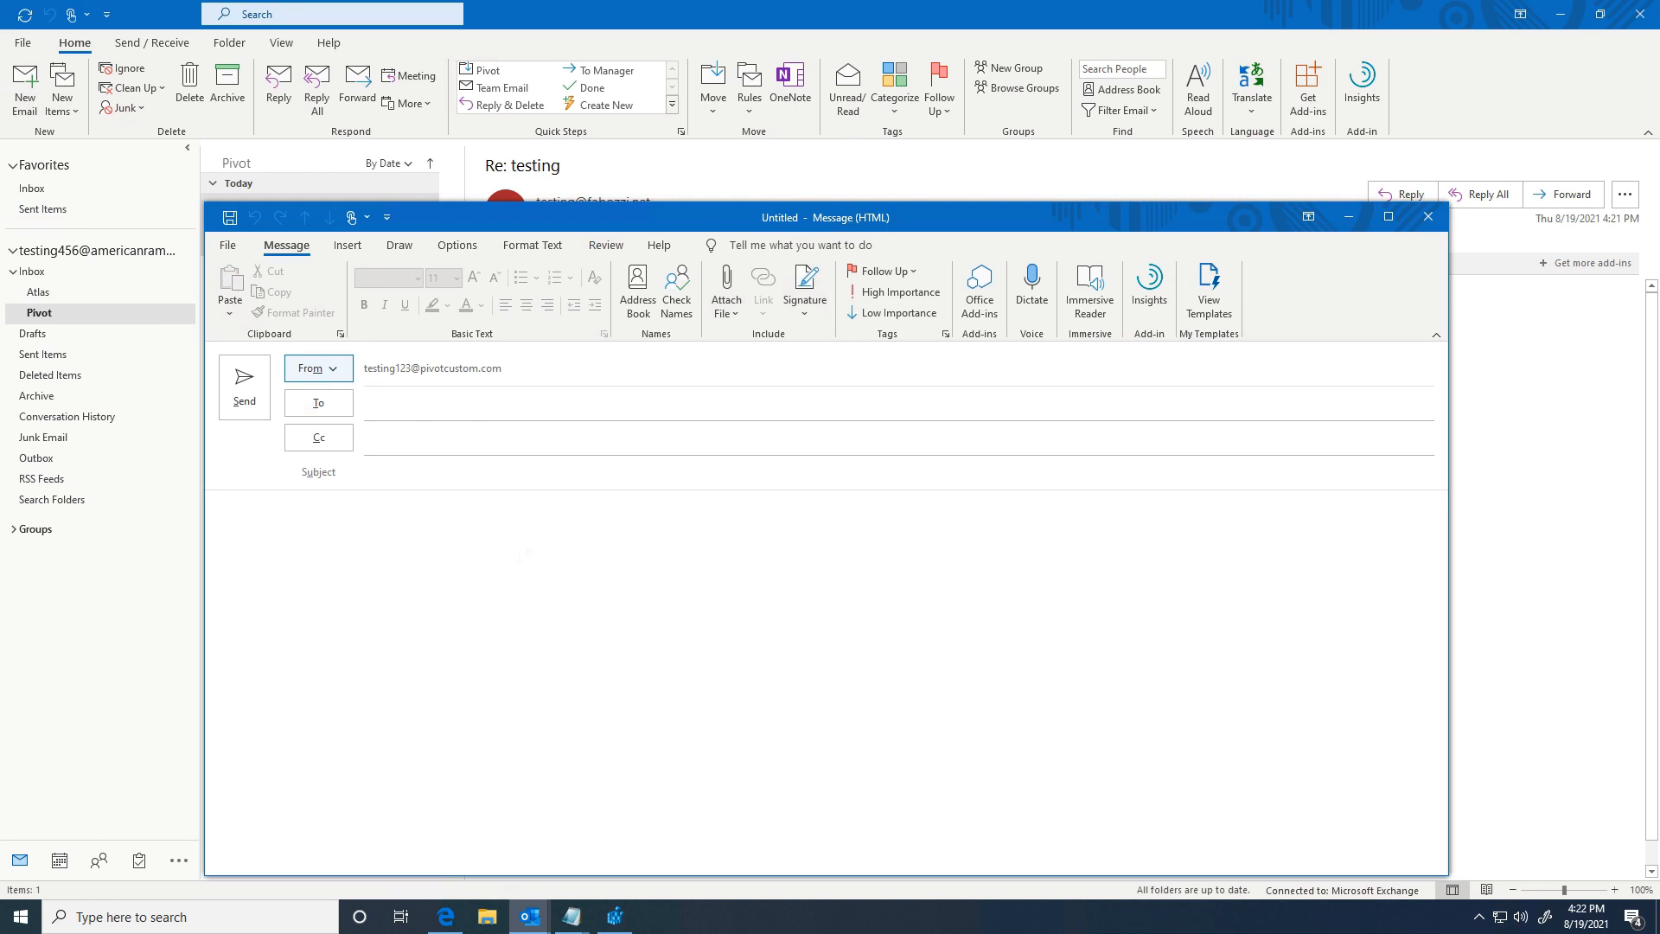
# Step: Check the signature defaults for the only mail account, leaving new messages at (none)
pyautogui.click(813, 313)
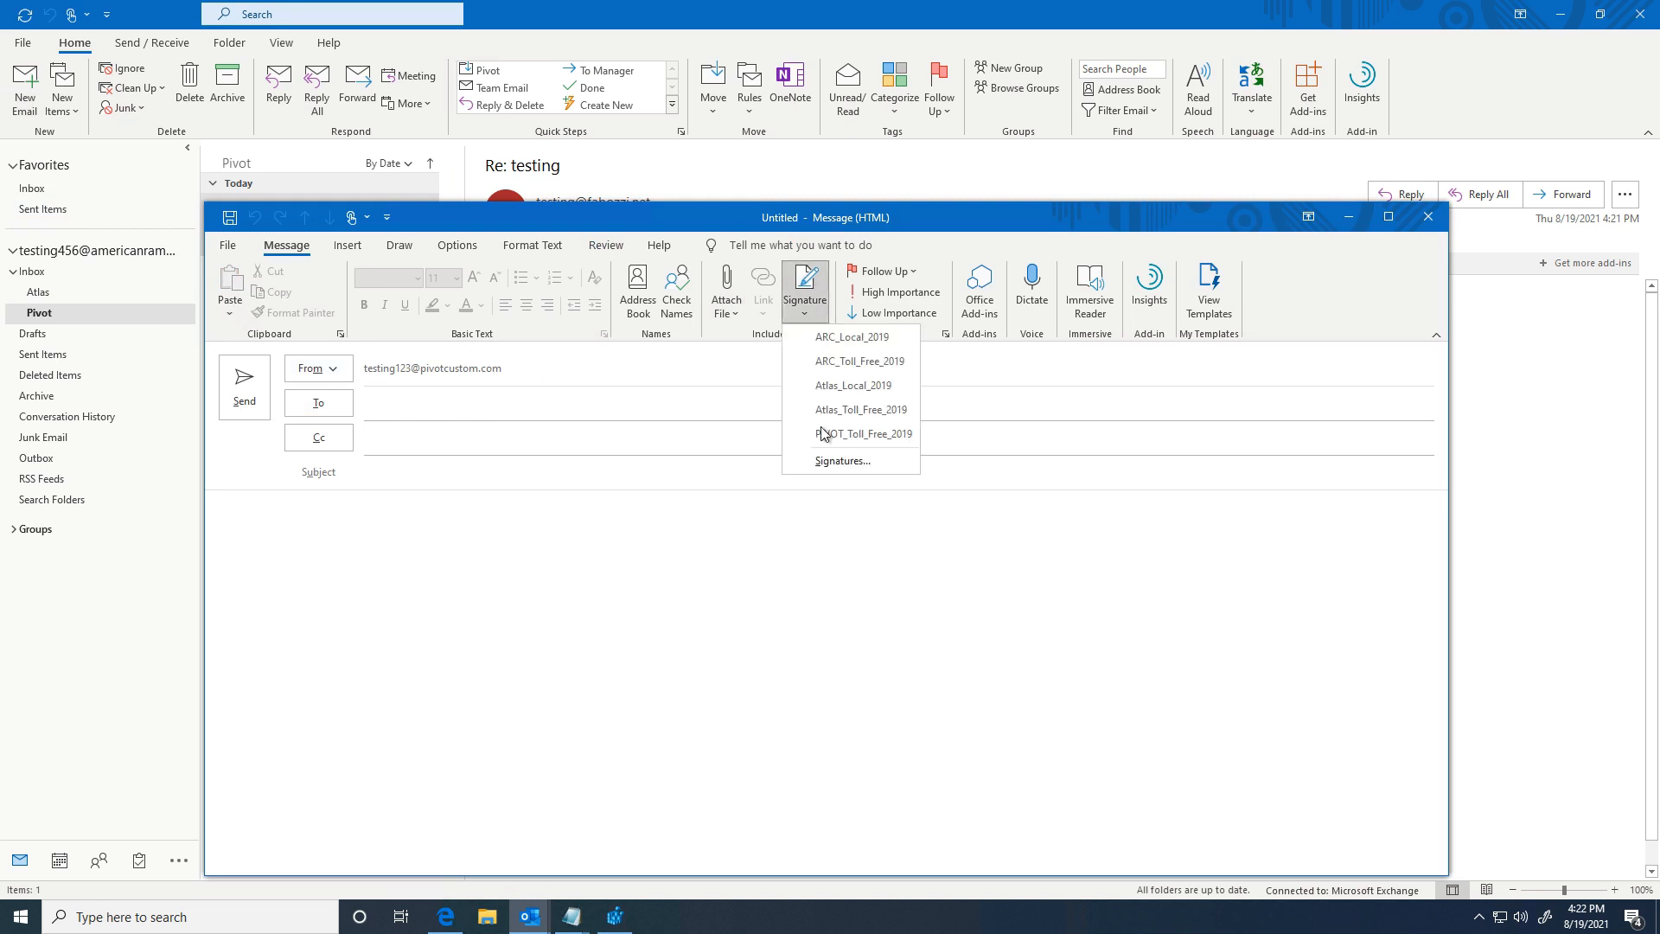
pyautogui.click(824, 459)
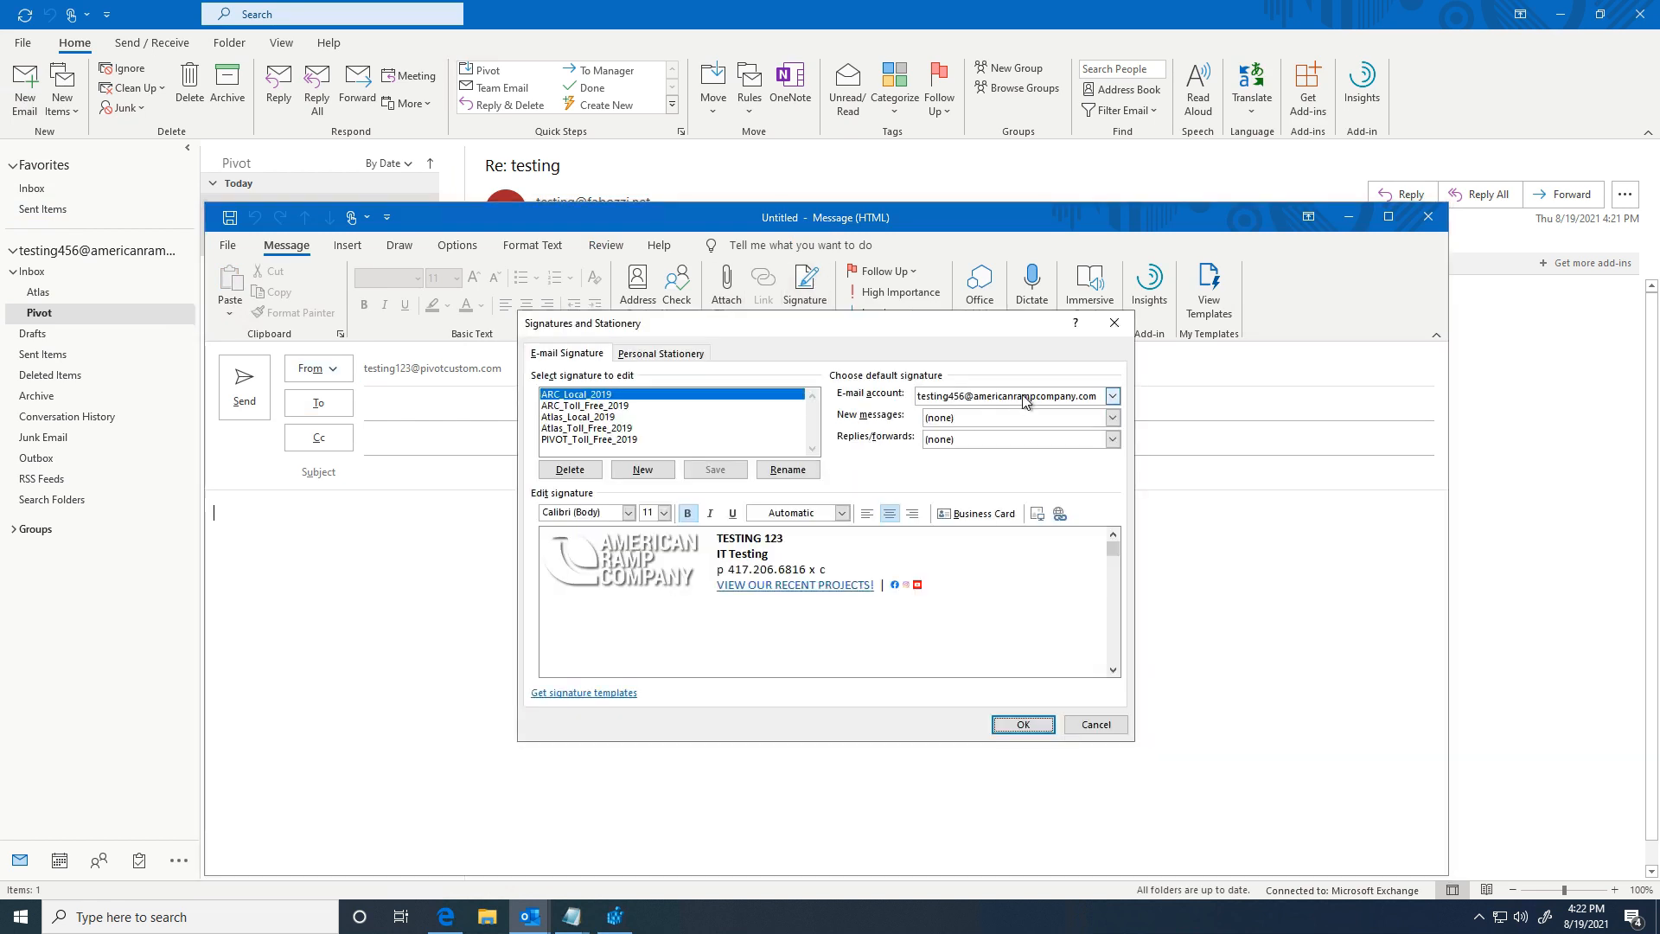
pyautogui.click(1112, 395)
pyautogui.click(996, 413)
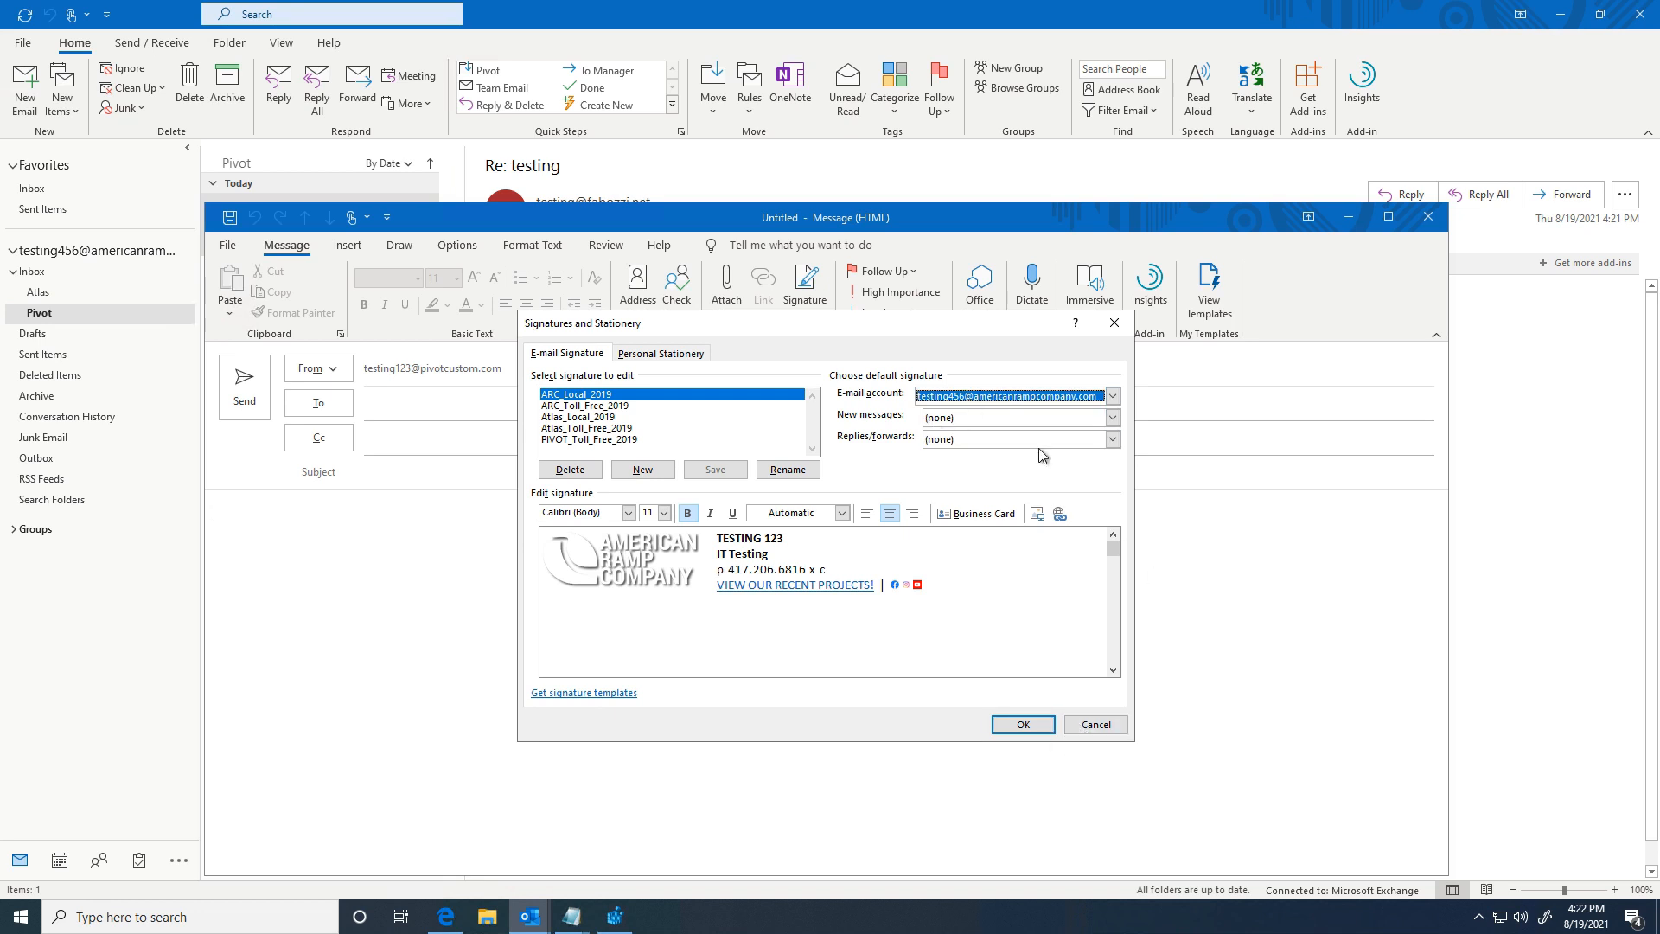
pyautogui.click(956, 419)
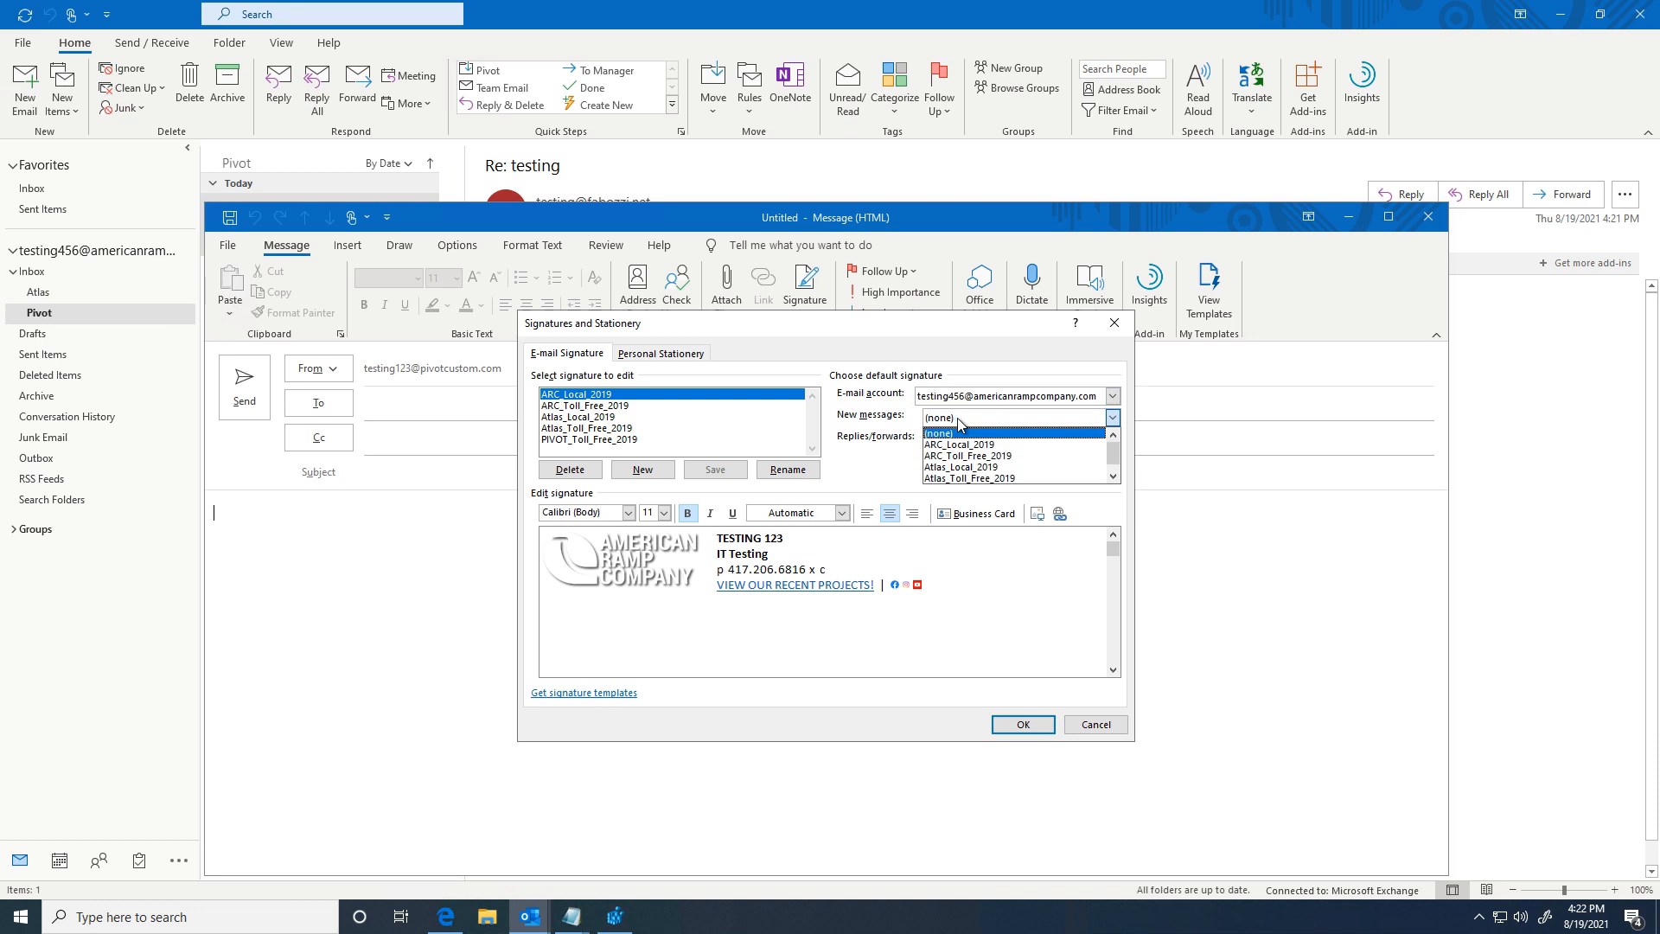
pyautogui.click(961, 433)
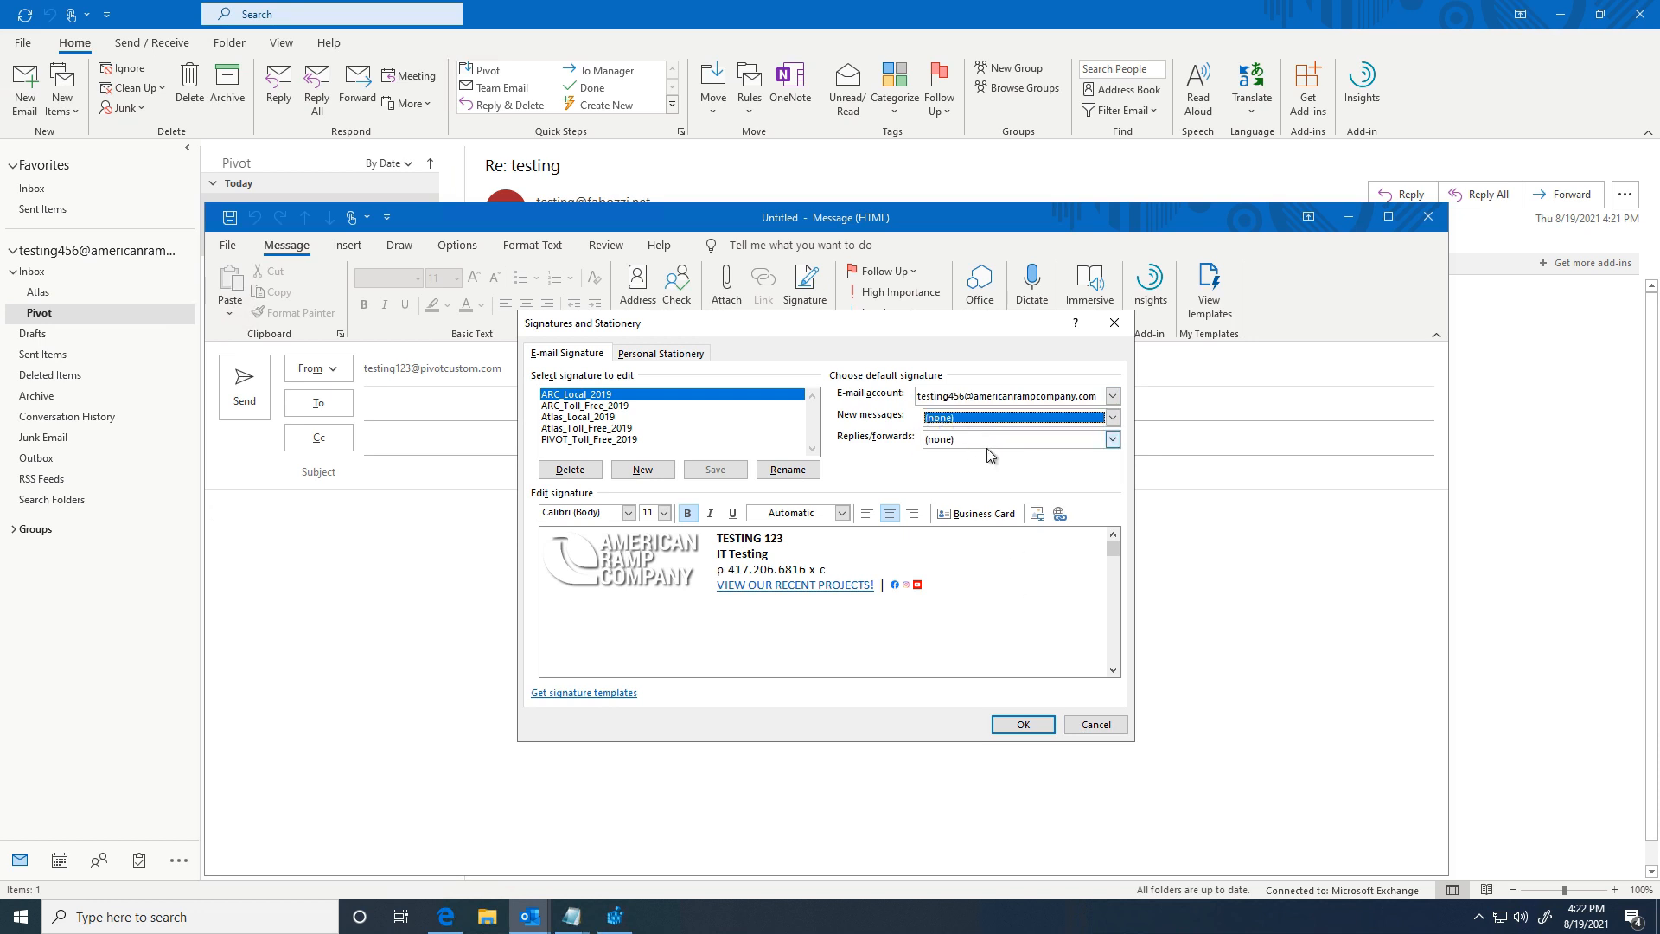
# Step: Cancel signature settings, discard the new email unsaved, and minimize Outlook
pyautogui.click(1092, 726)
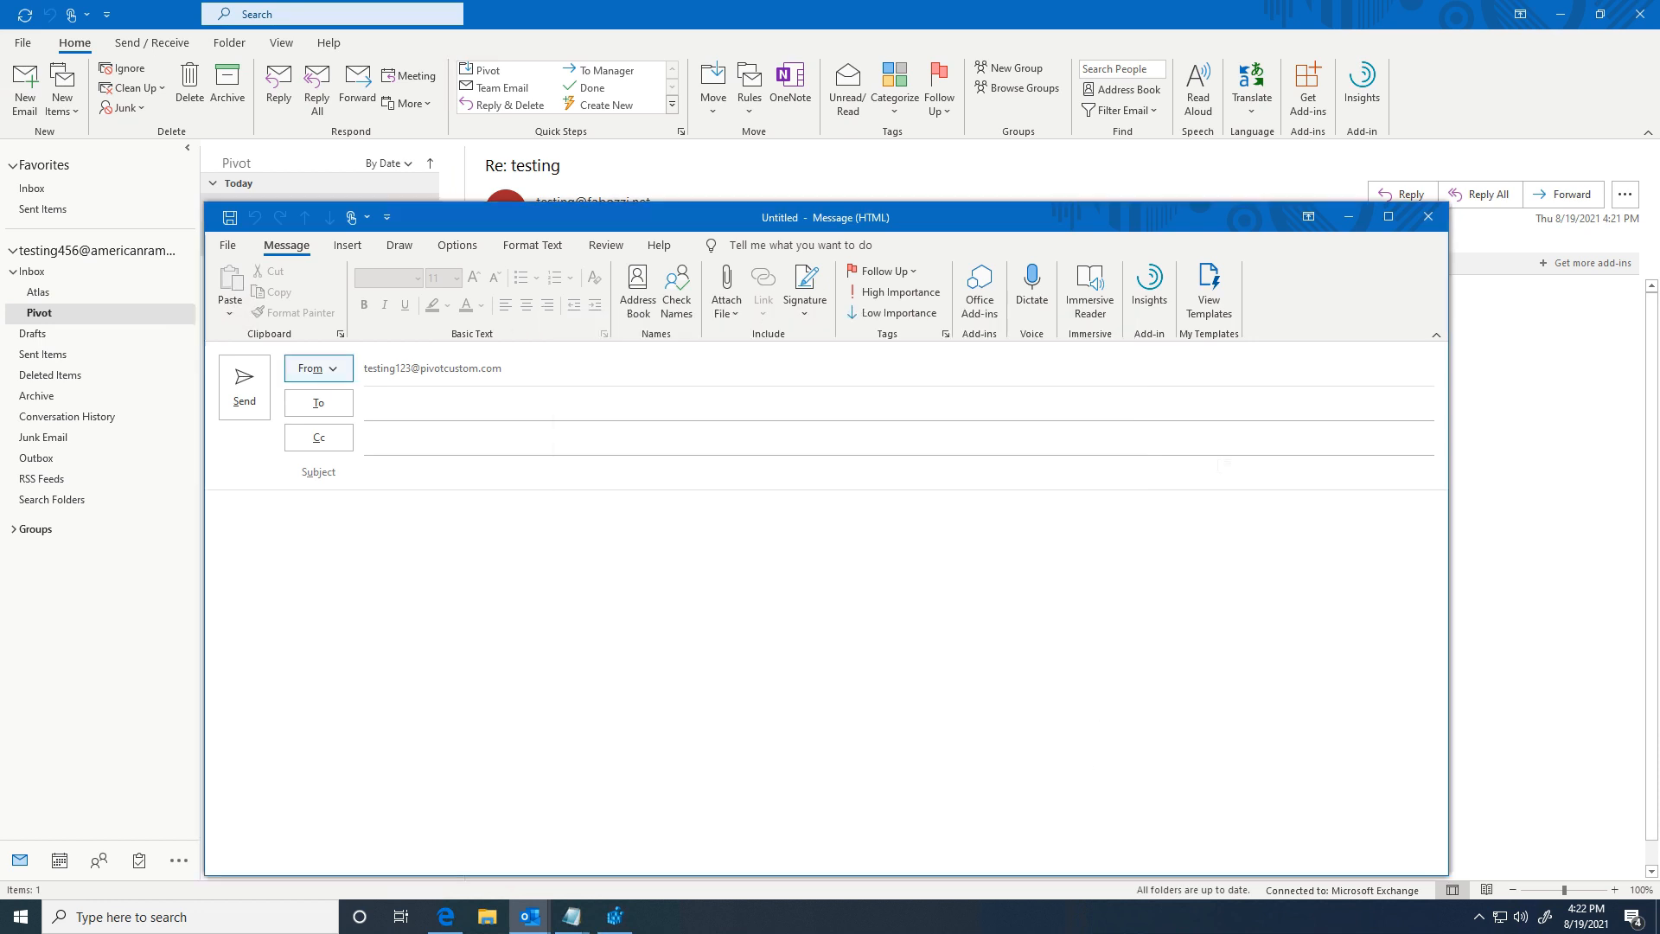
pyautogui.click(1428, 215)
pyautogui.click(836, 506)
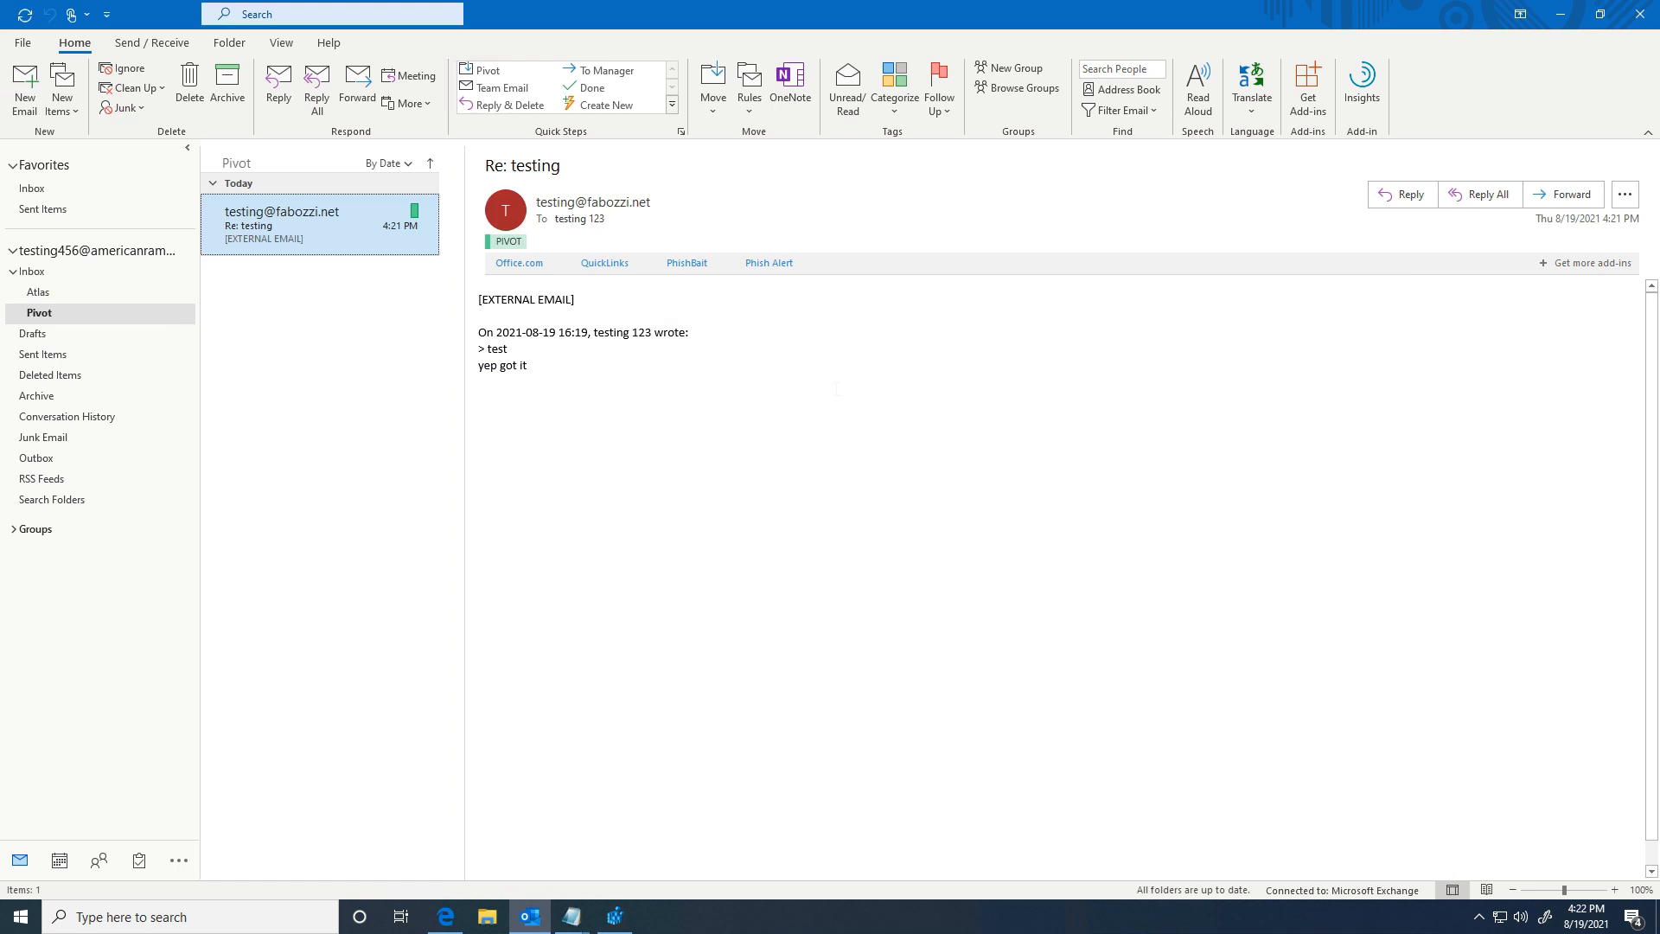
pyautogui.click(1564, 15)
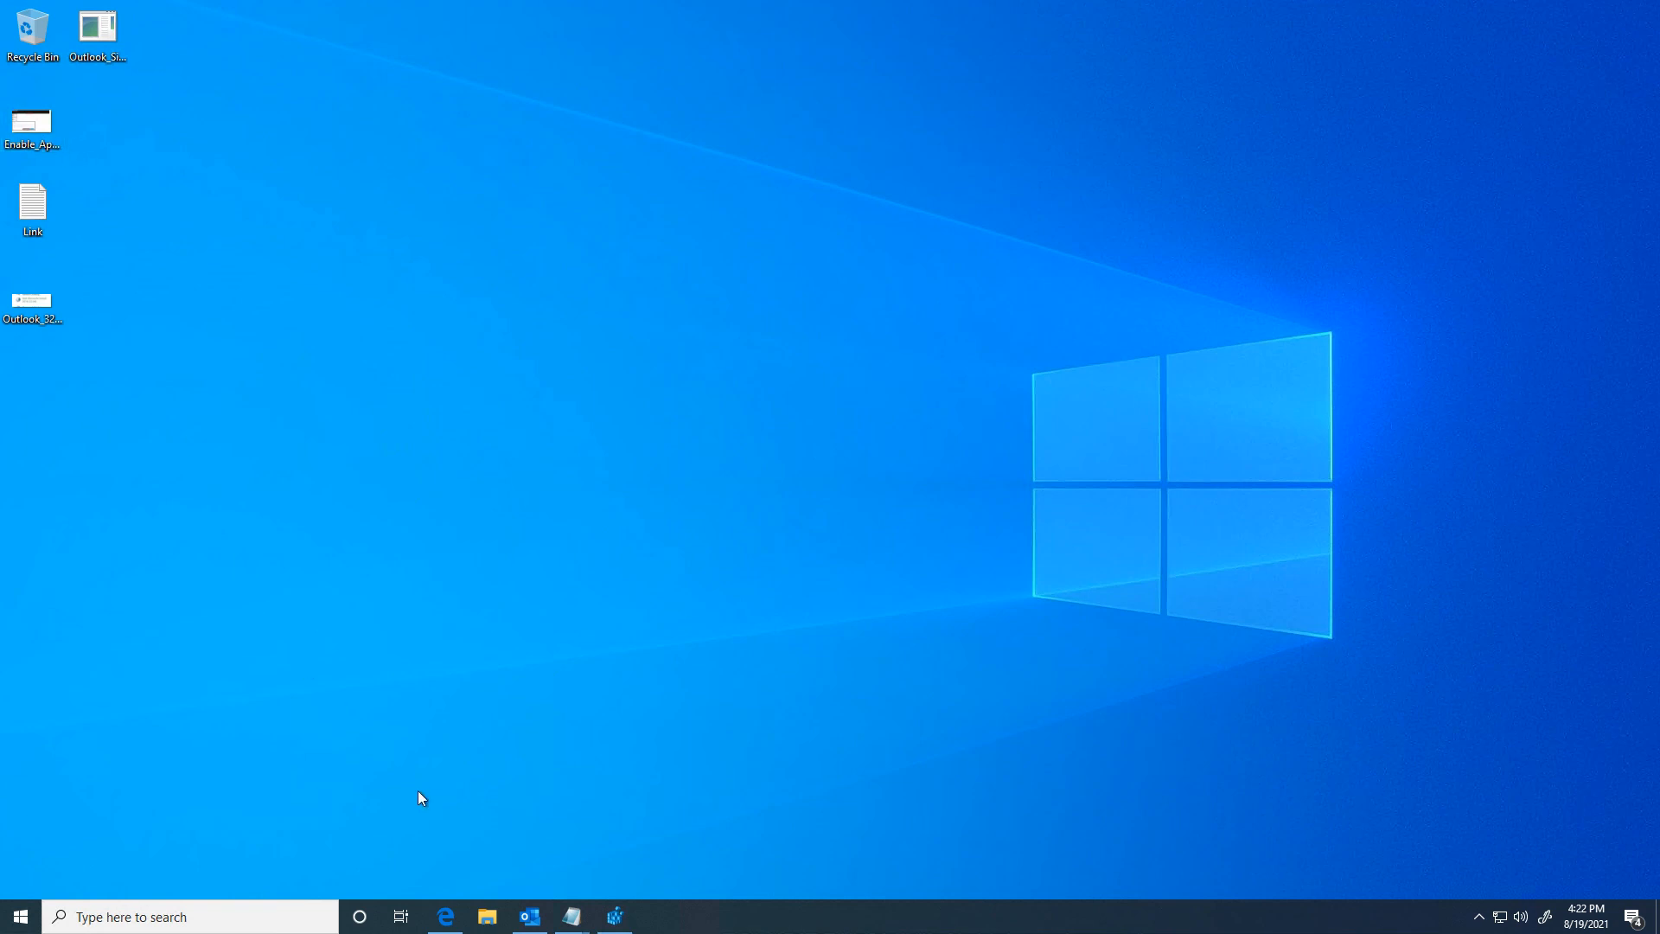
# Step: Go from the account menu through My Account to the Security info page
pyautogui.click(445, 918)
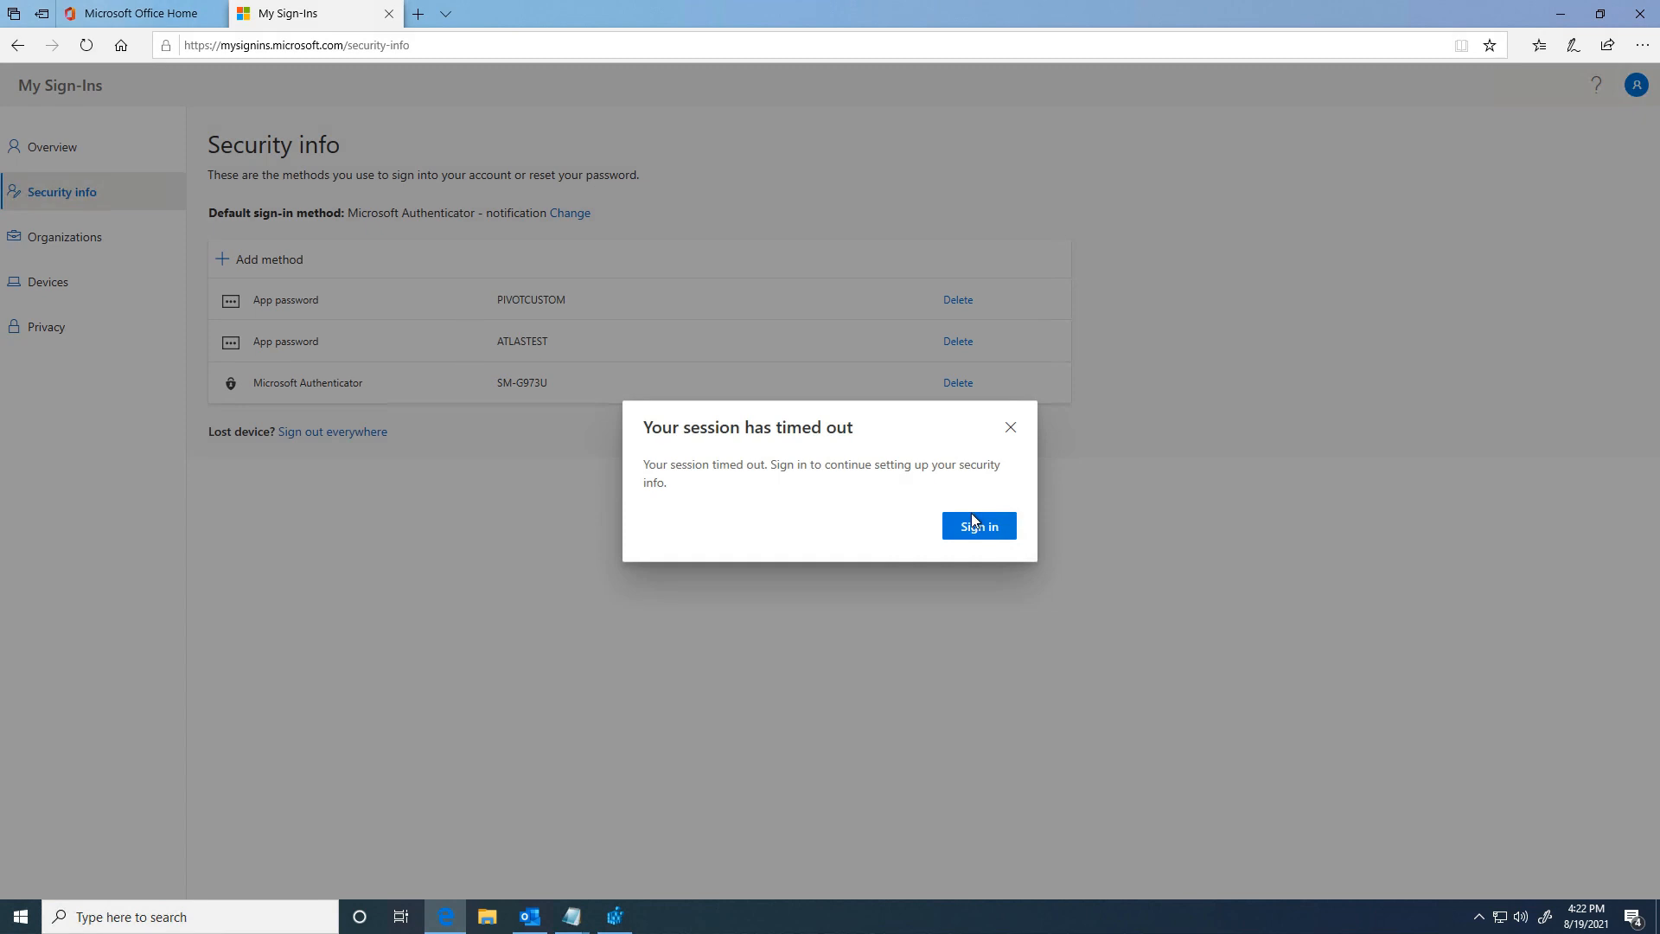
pyautogui.click(389, 14)
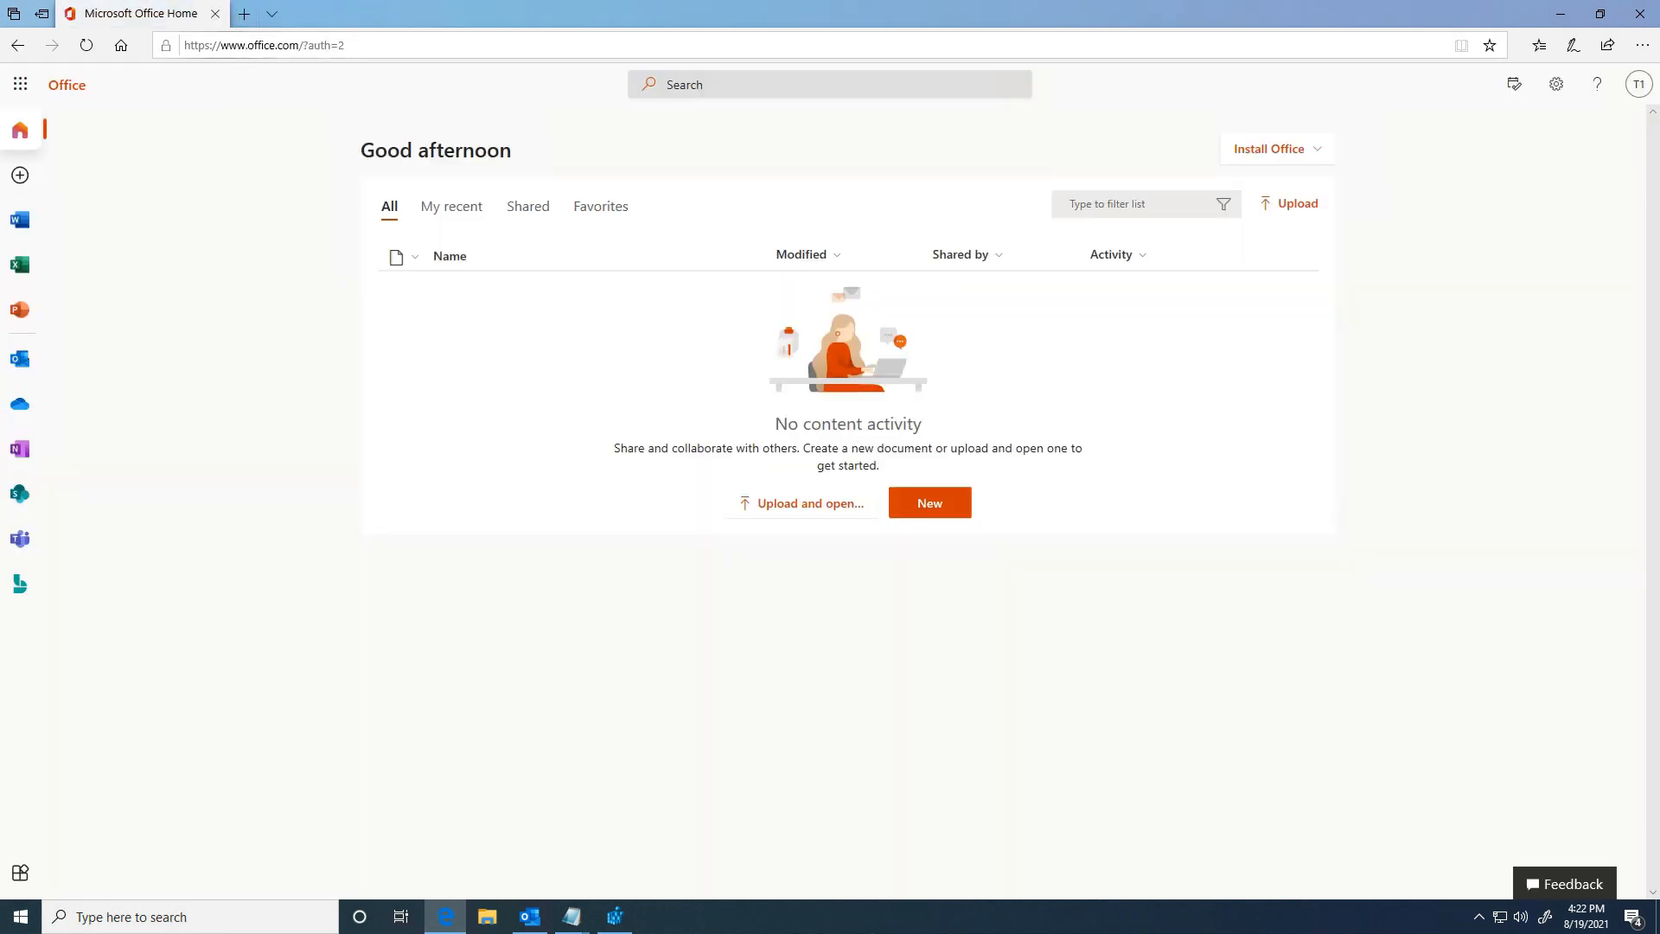
pyautogui.click(1637, 85)
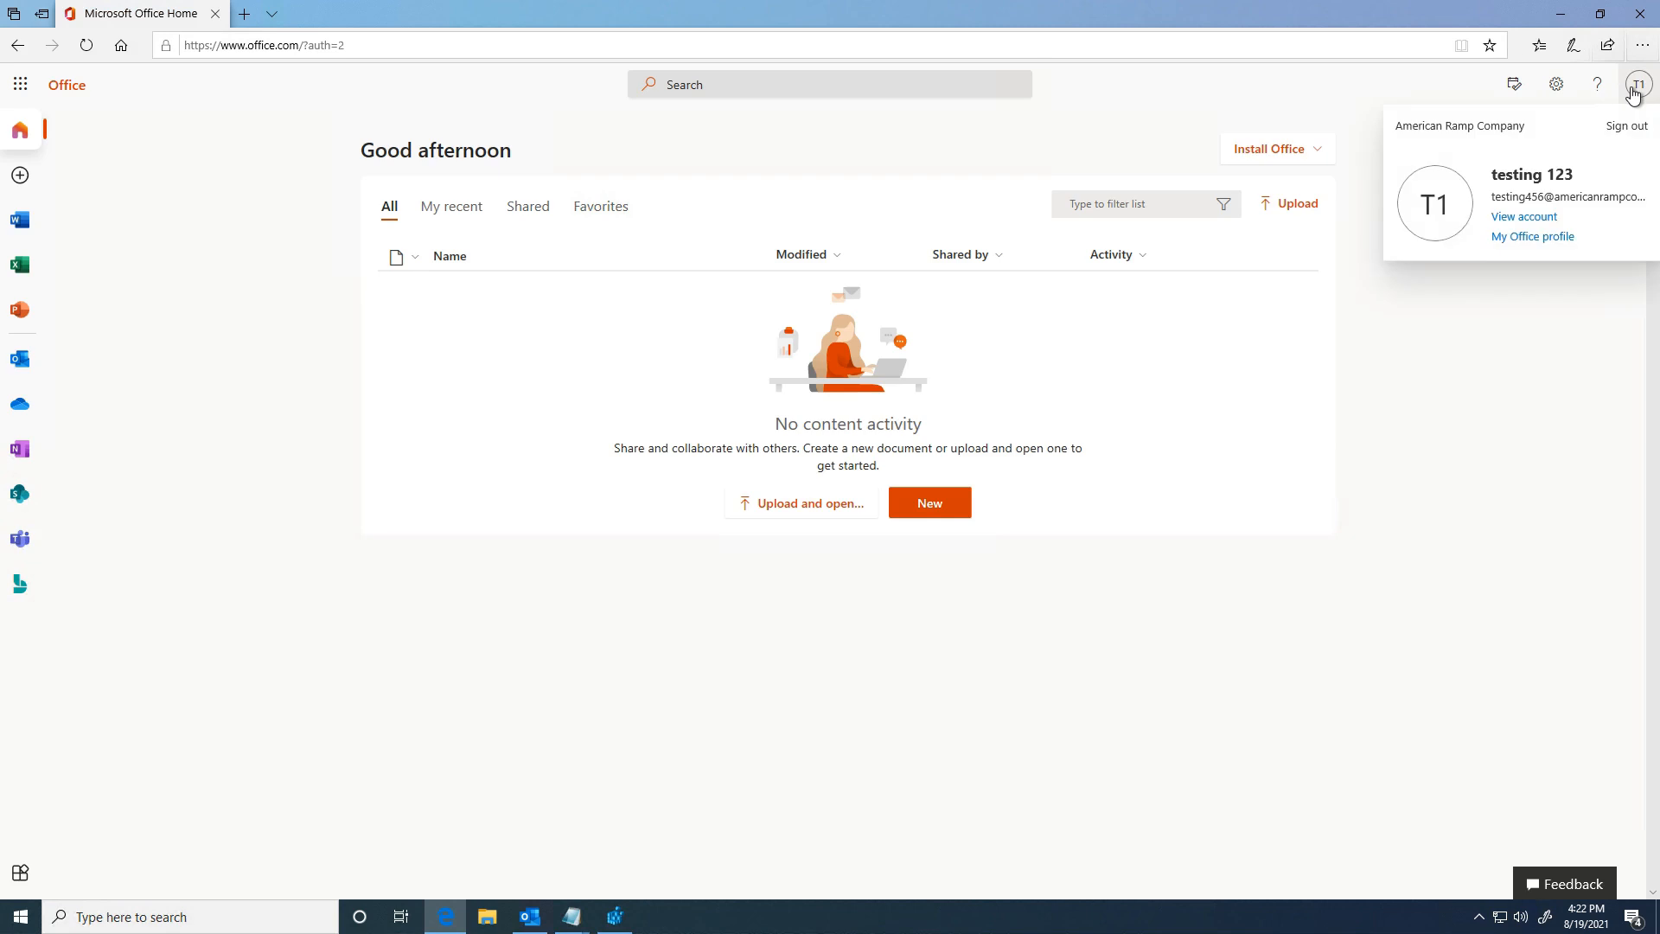
pyautogui.click(1525, 217)
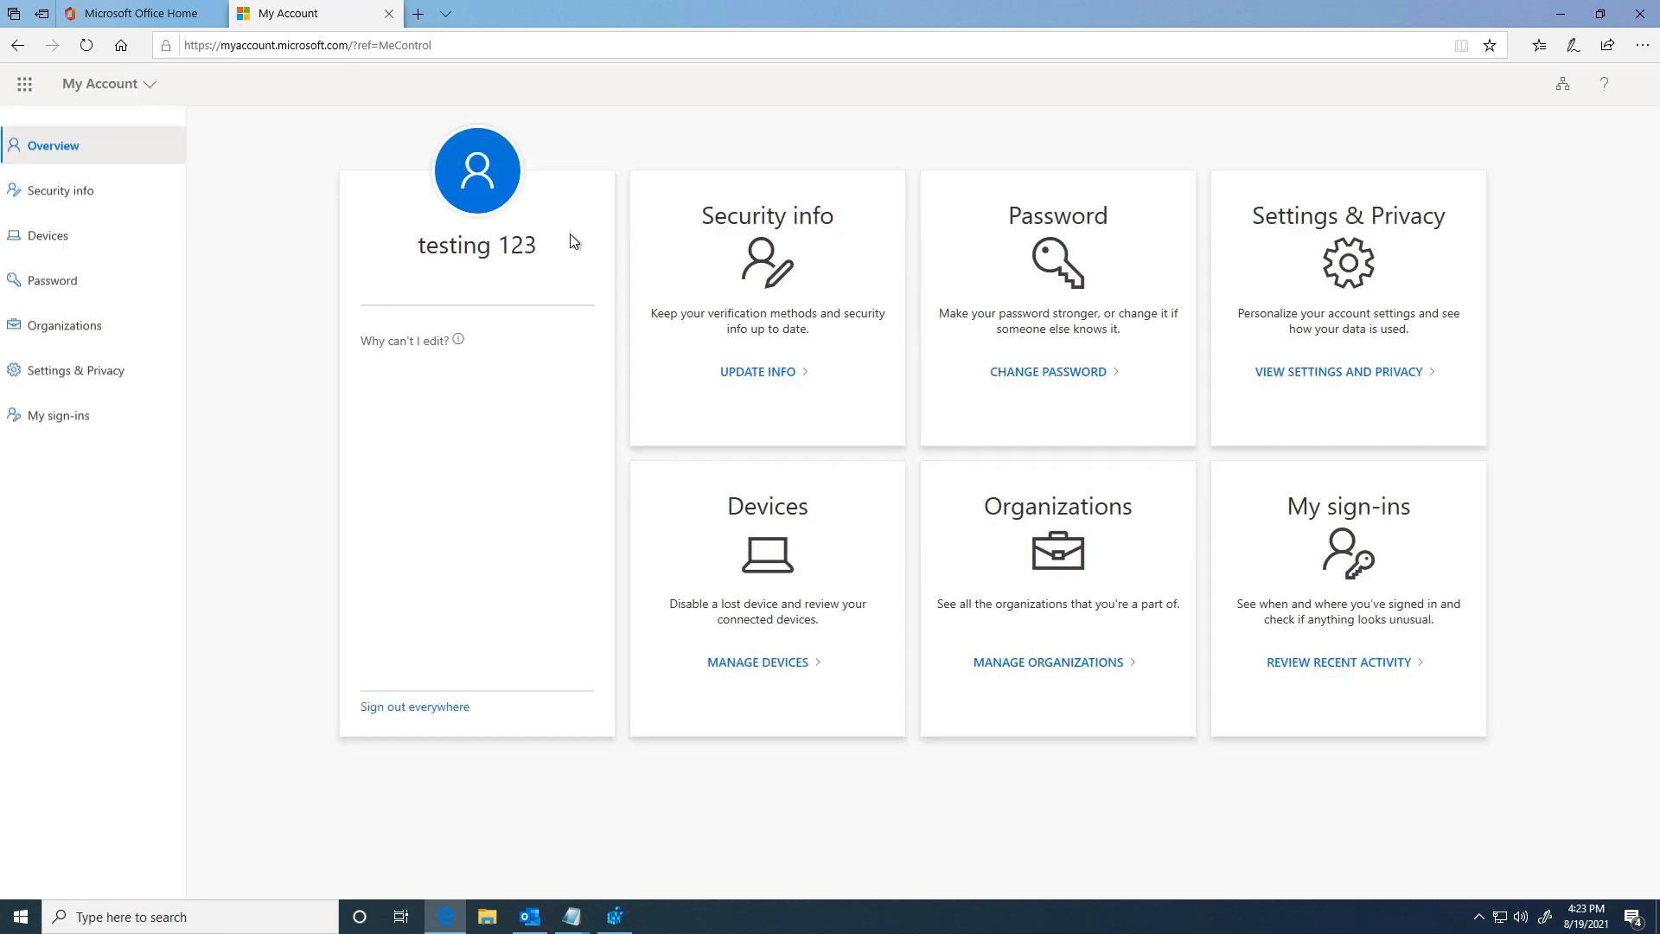
pyautogui.click(50, 198)
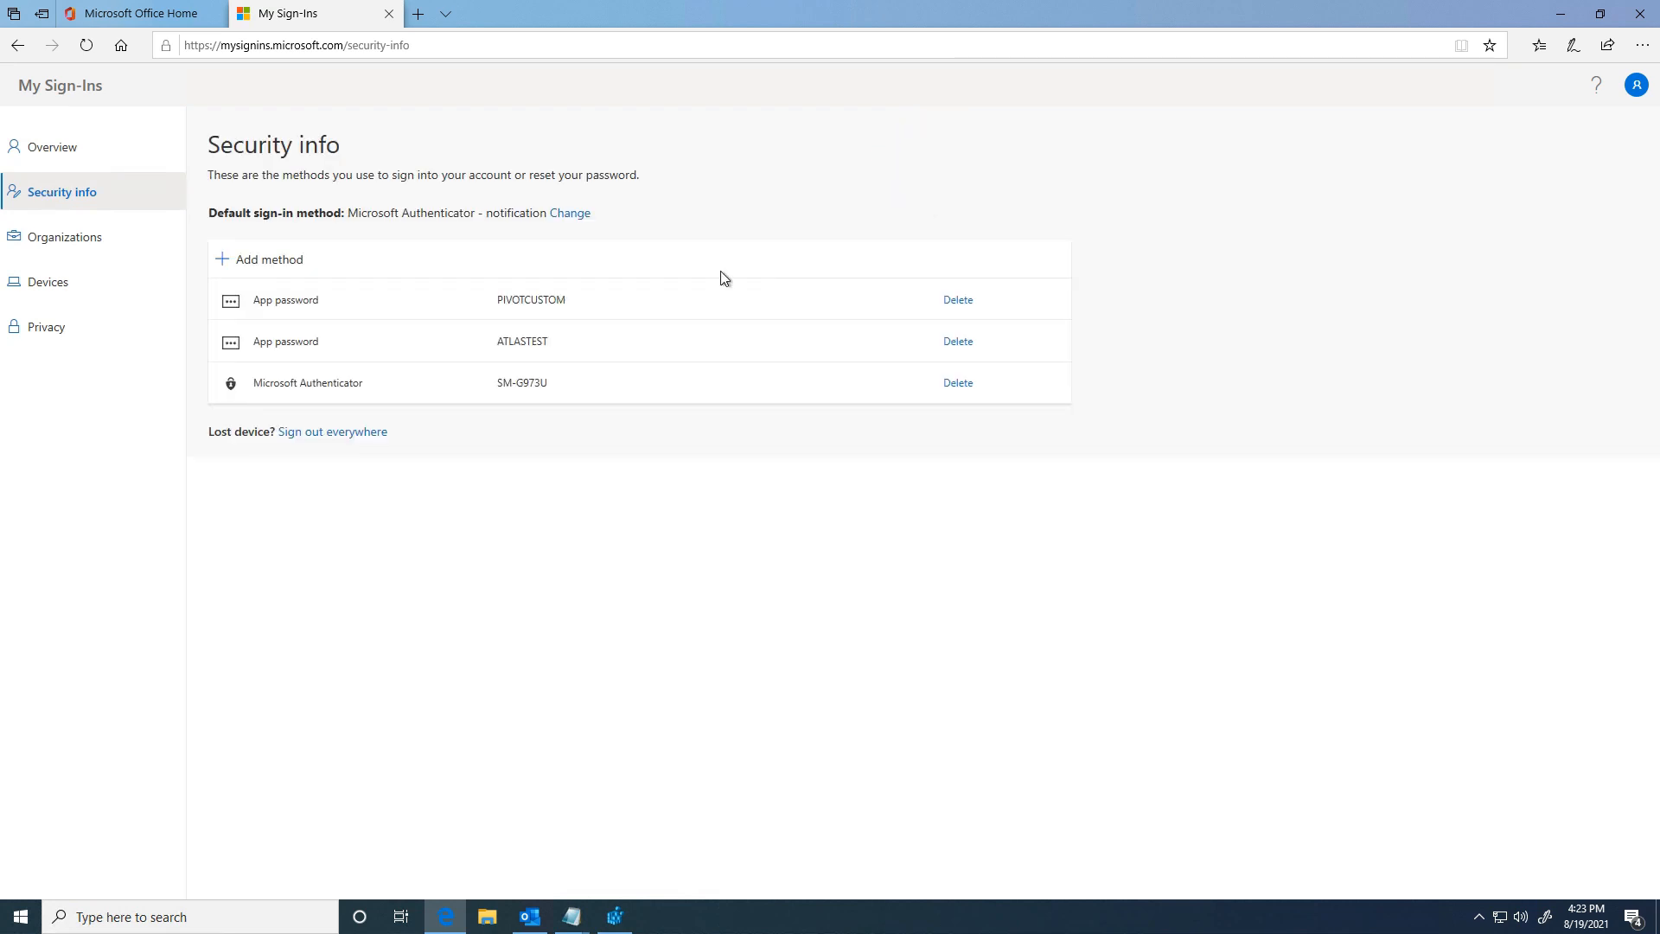
# Step: Delete the PIVOTCUSTOM app password and add a new method of type App password
pyautogui.click(958, 302)
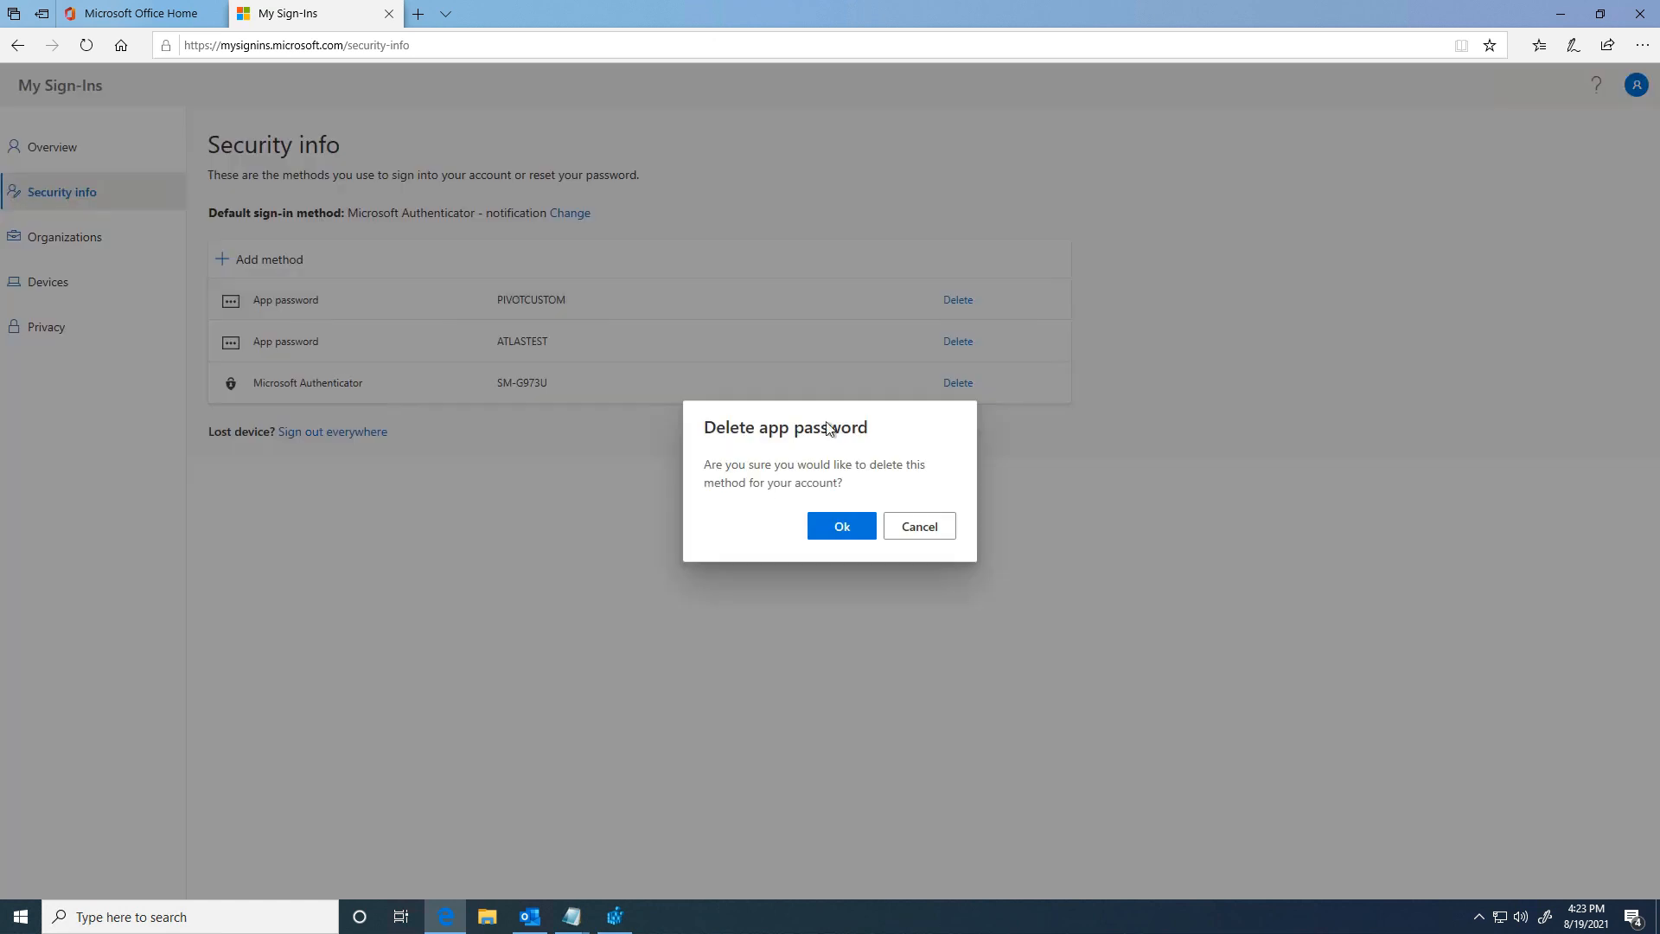
pyautogui.click(841, 526)
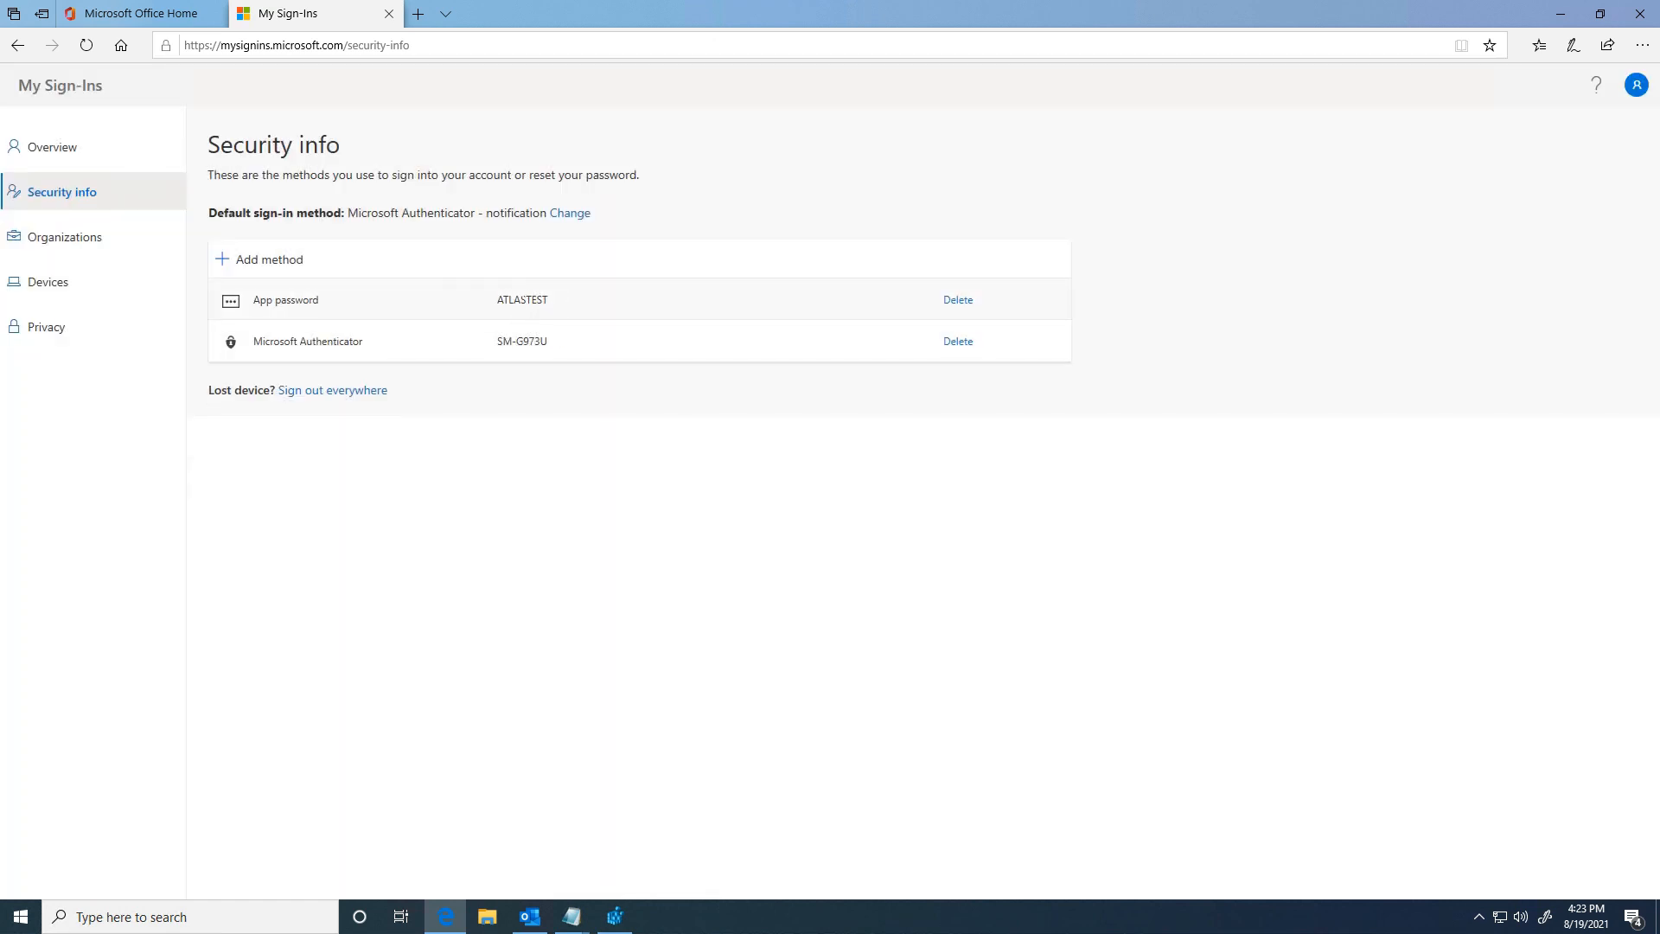
pyautogui.click(289, 261)
pyautogui.click(656, 499)
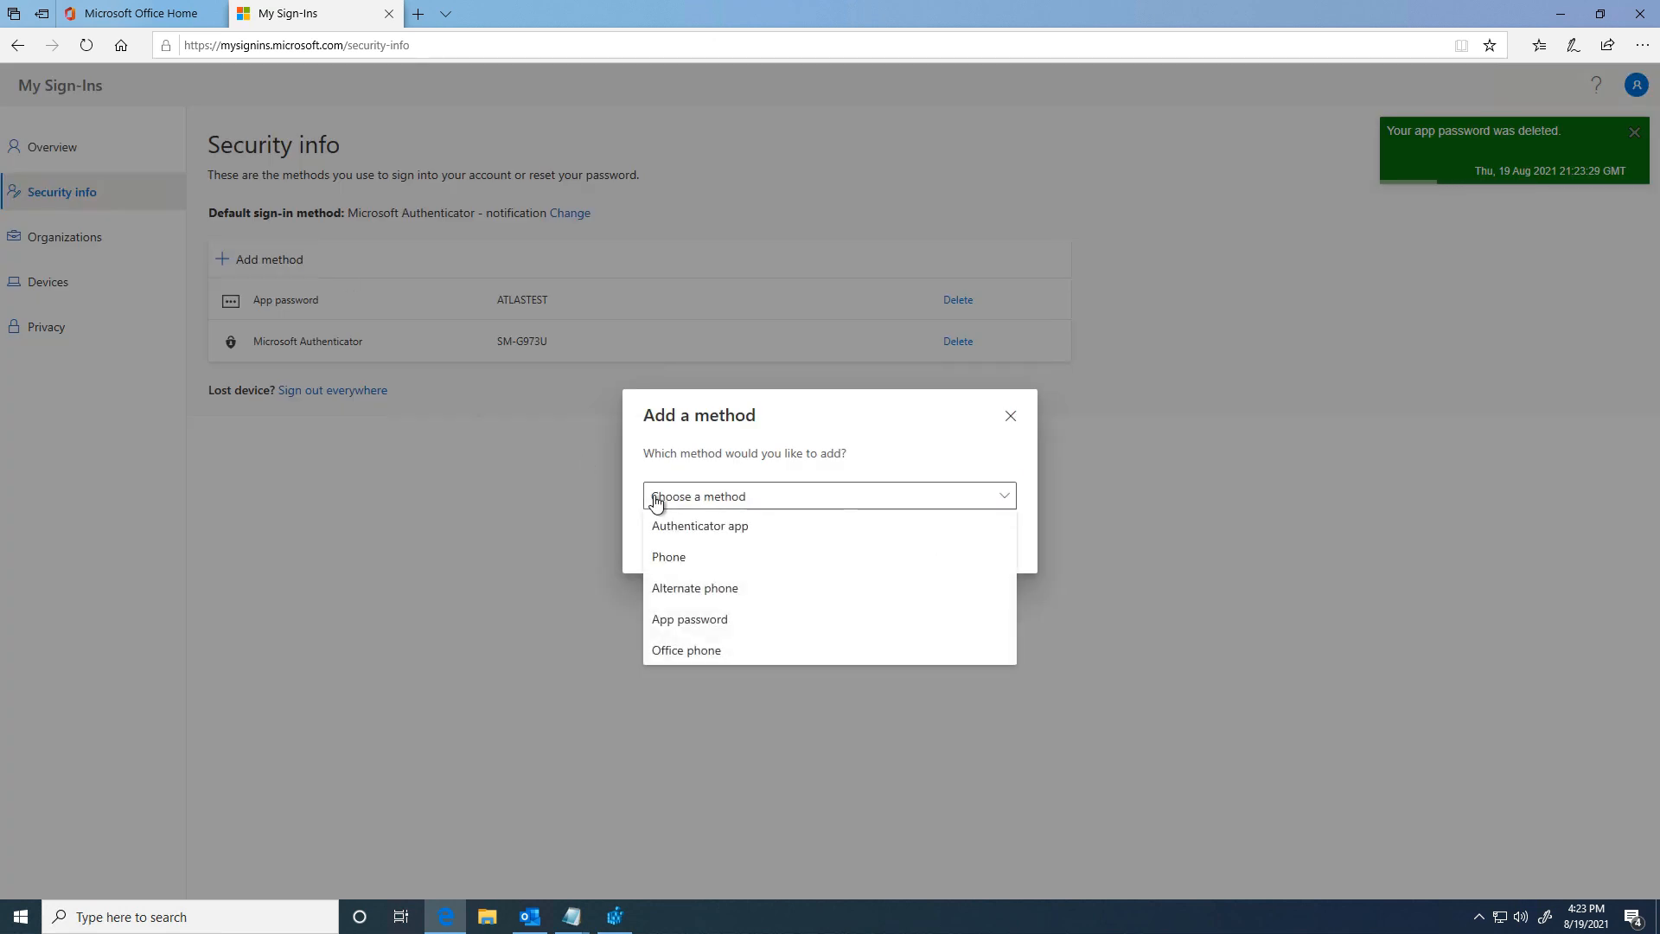
pyautogui.click(680, 620)
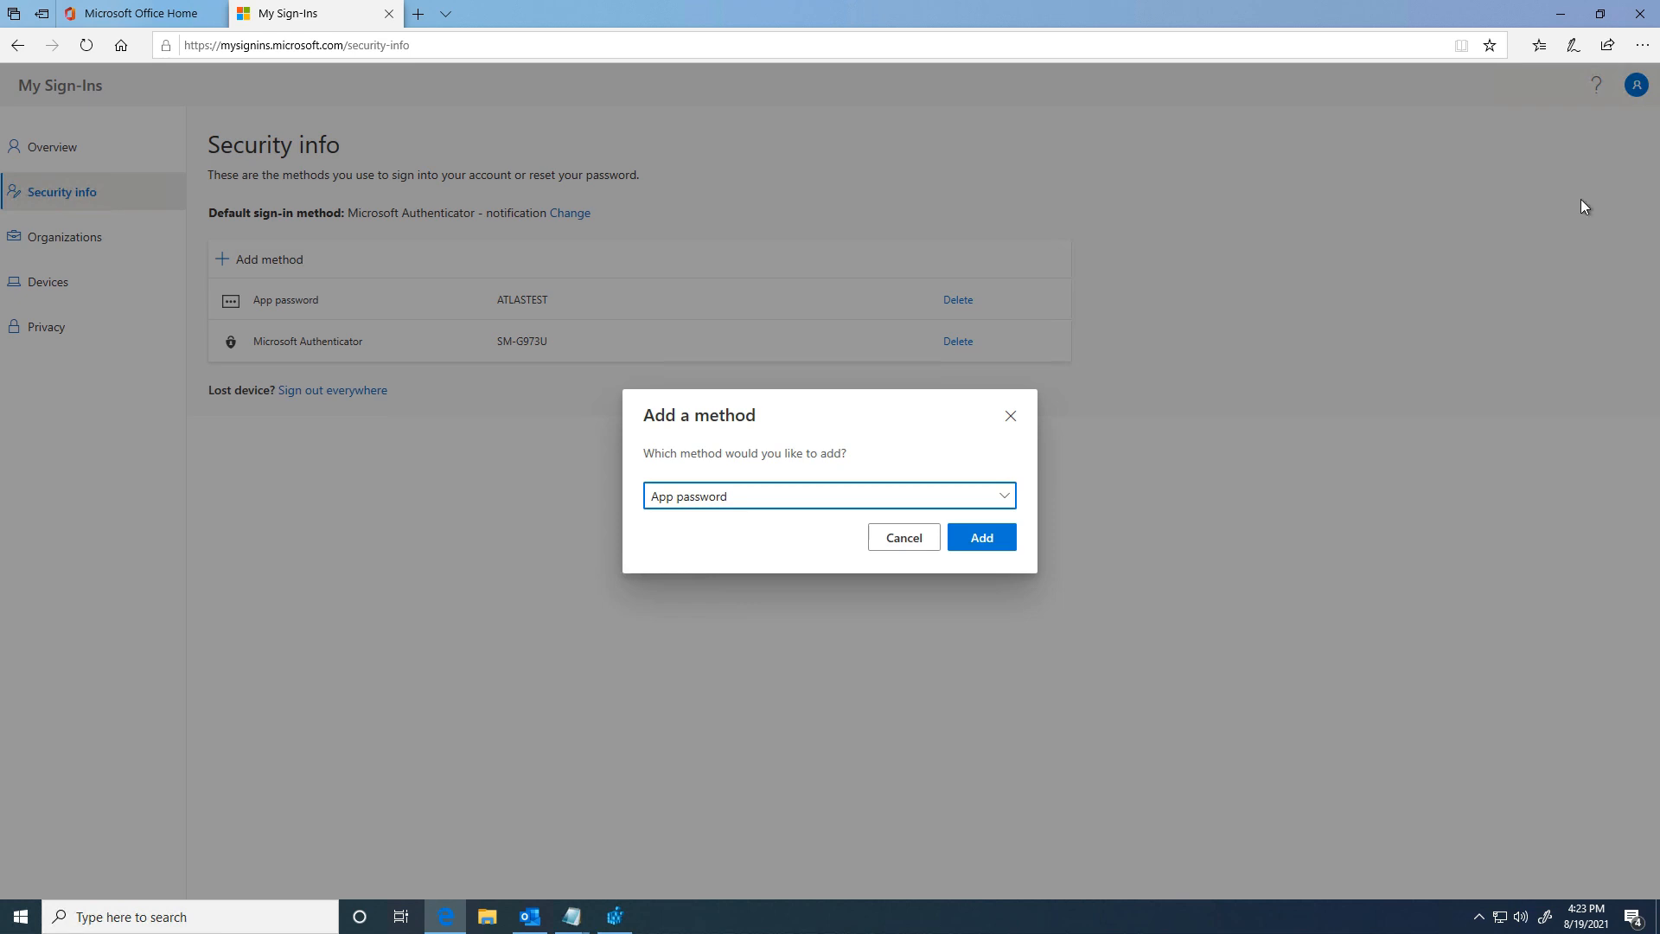
# Step: View the Enable_App_Password reference image on the desktop, then return to the browser
pyautogui.click(1557, 26)
pyautogui.doubleClick(40, 125)
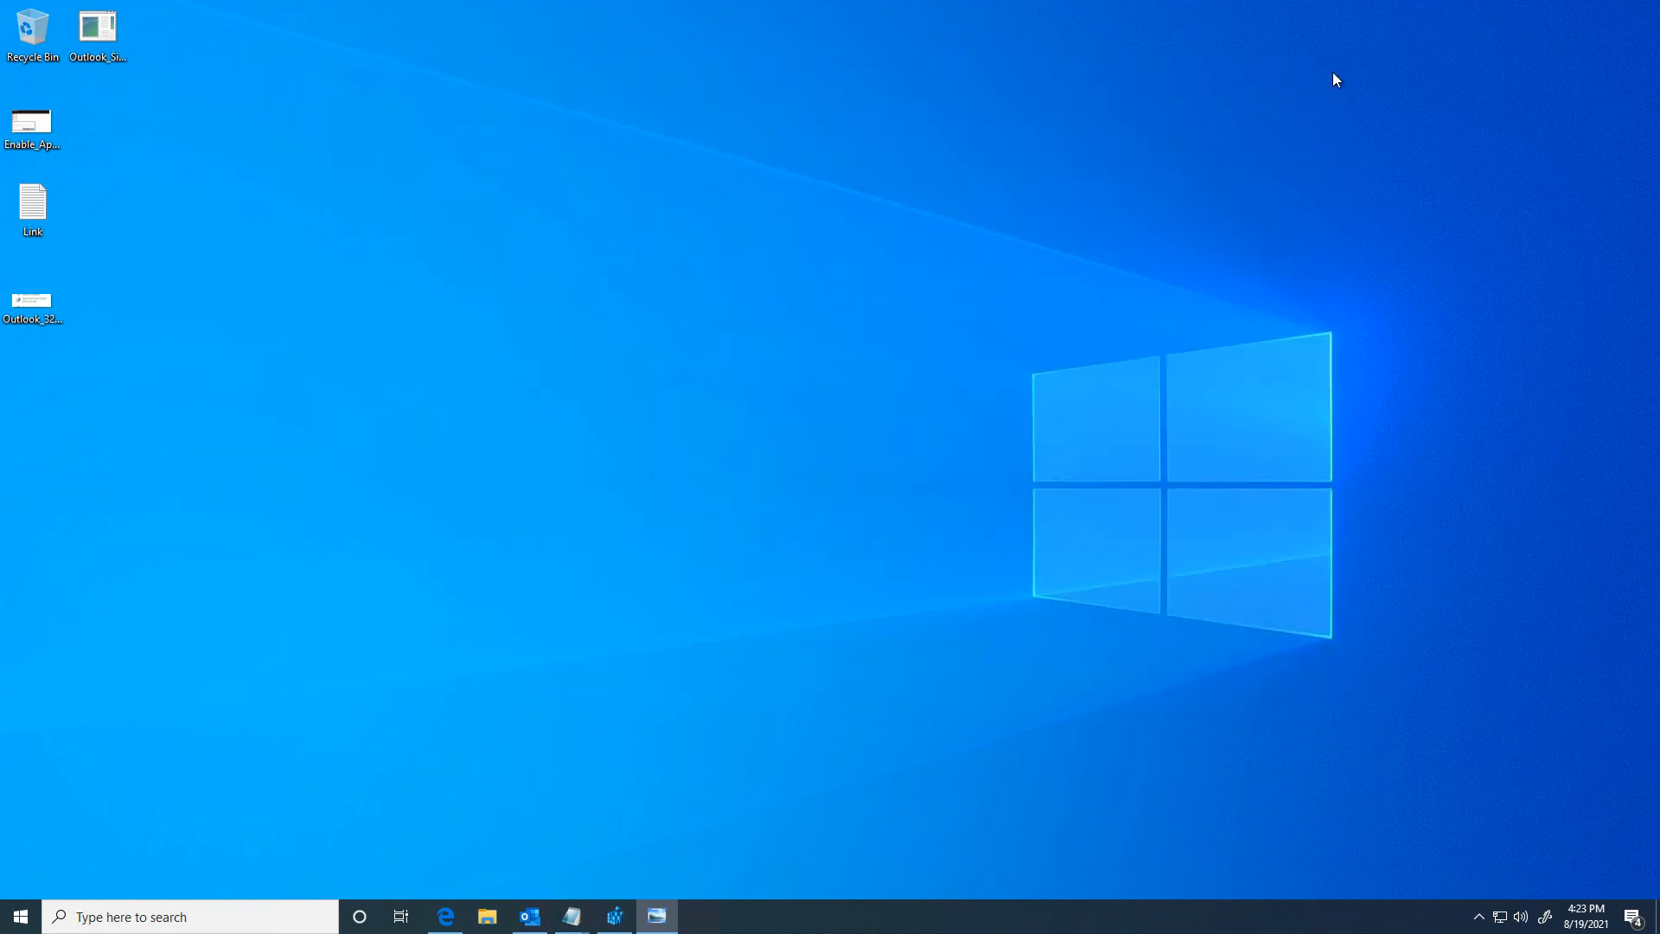
pyautogui.click(1338, 70)
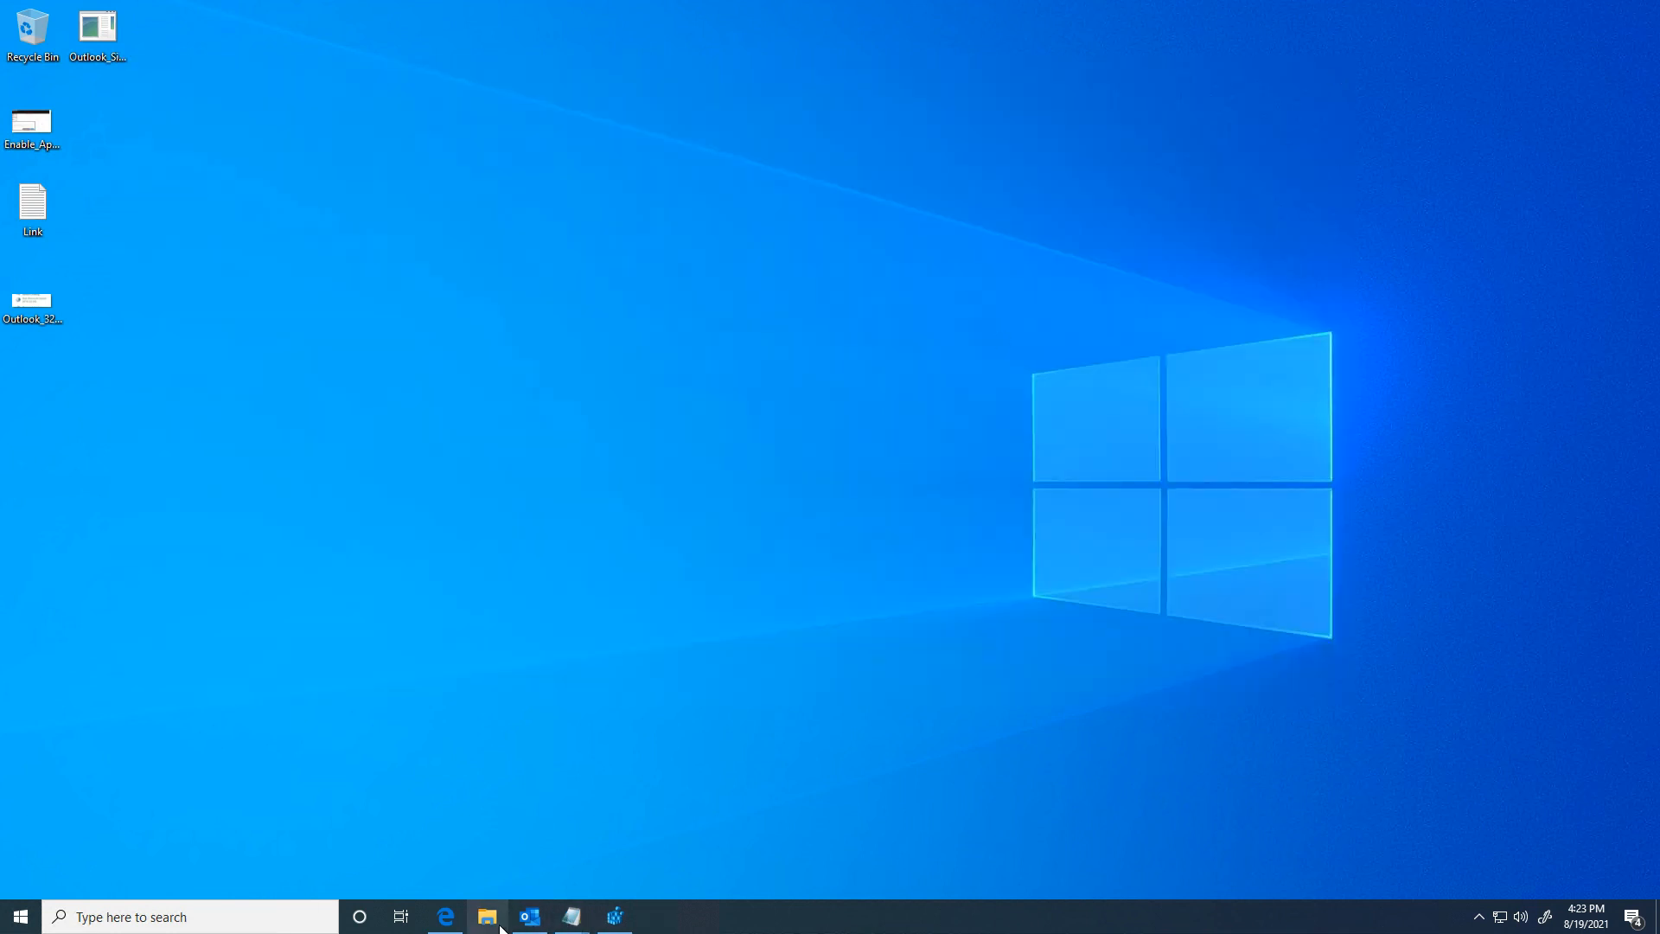
pyautogui.click(446, 916)
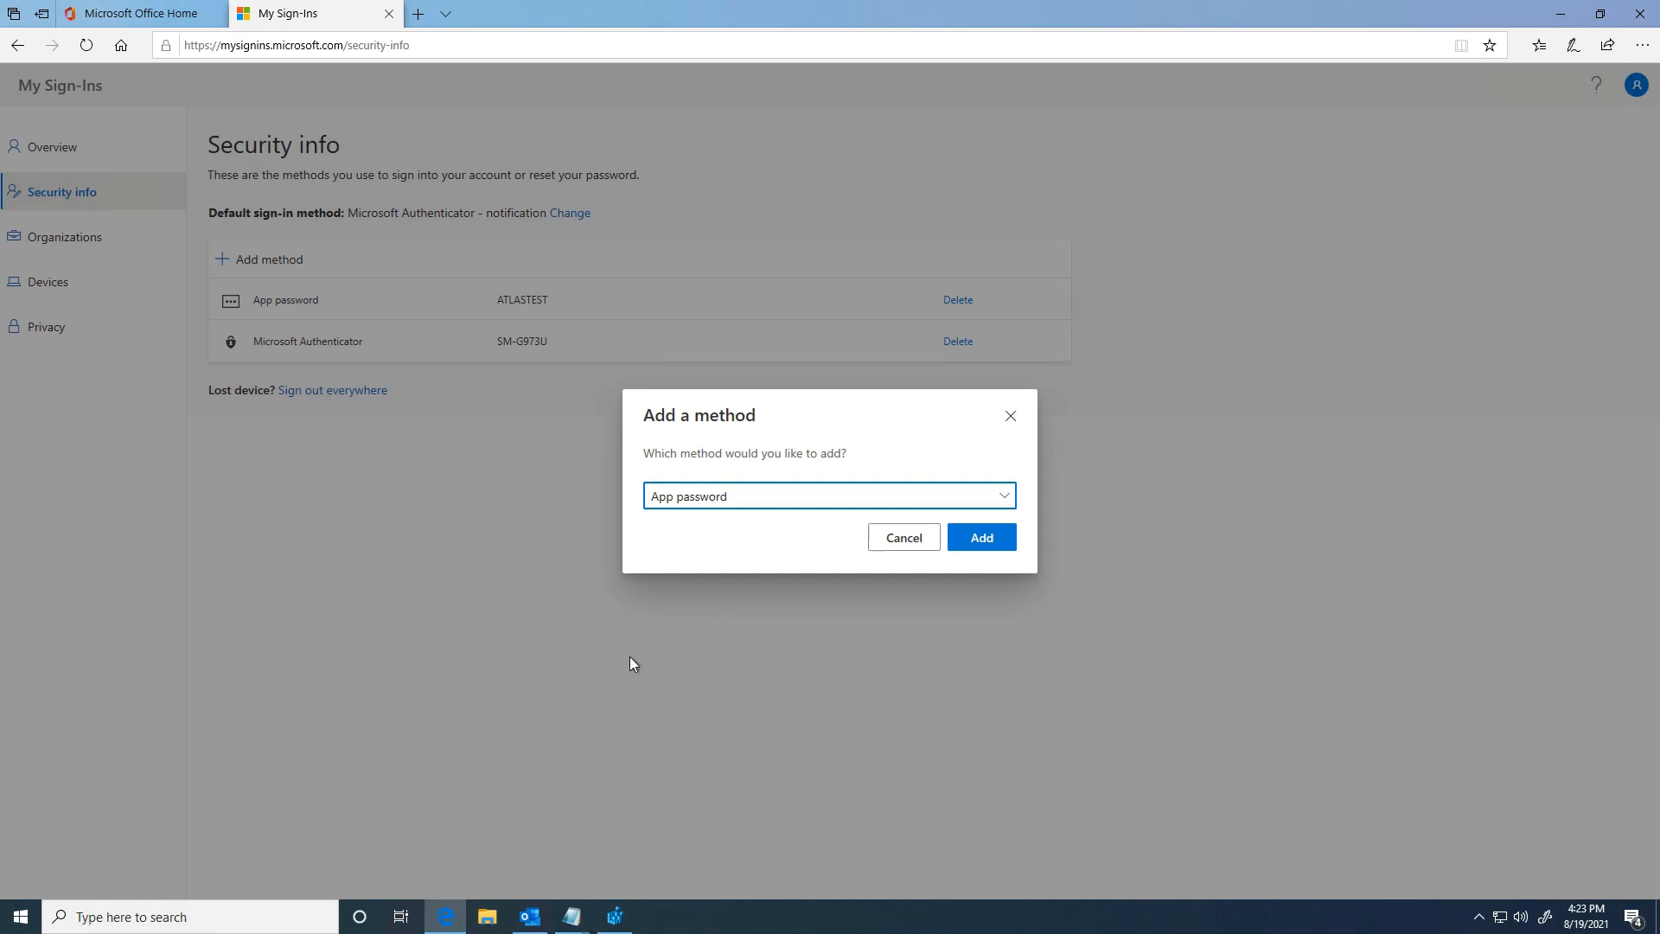
# Step: Name the new app password PIVOTTEST
pyautogui.click(977, 537)
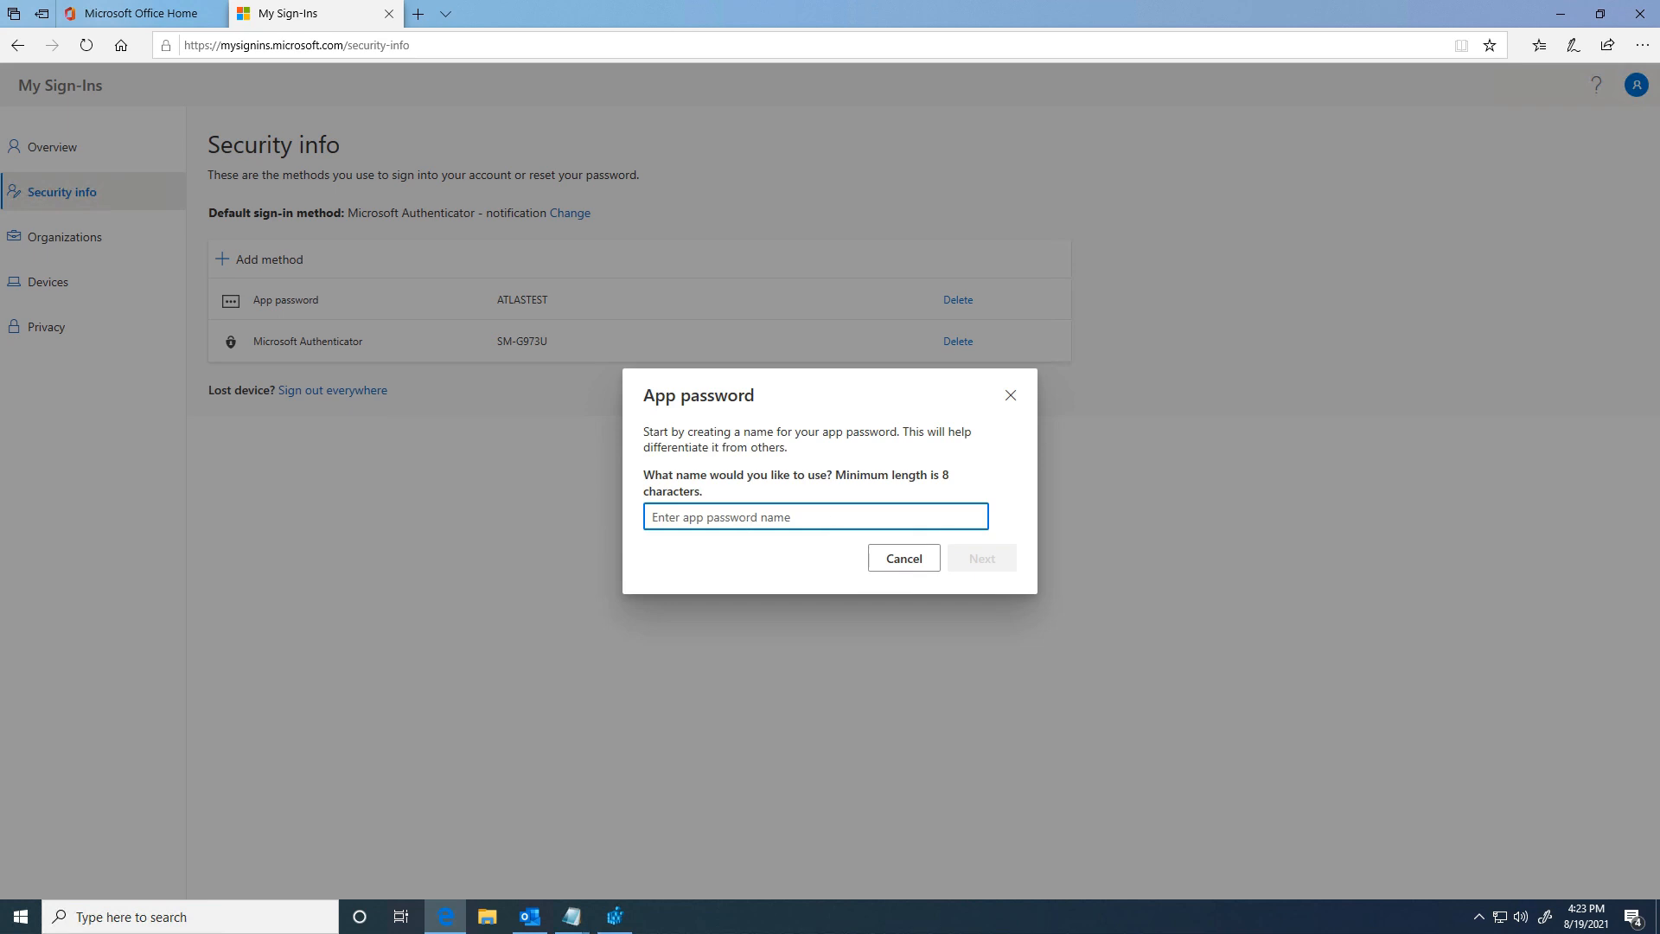
pyautogui.write('PIVOTTEST')
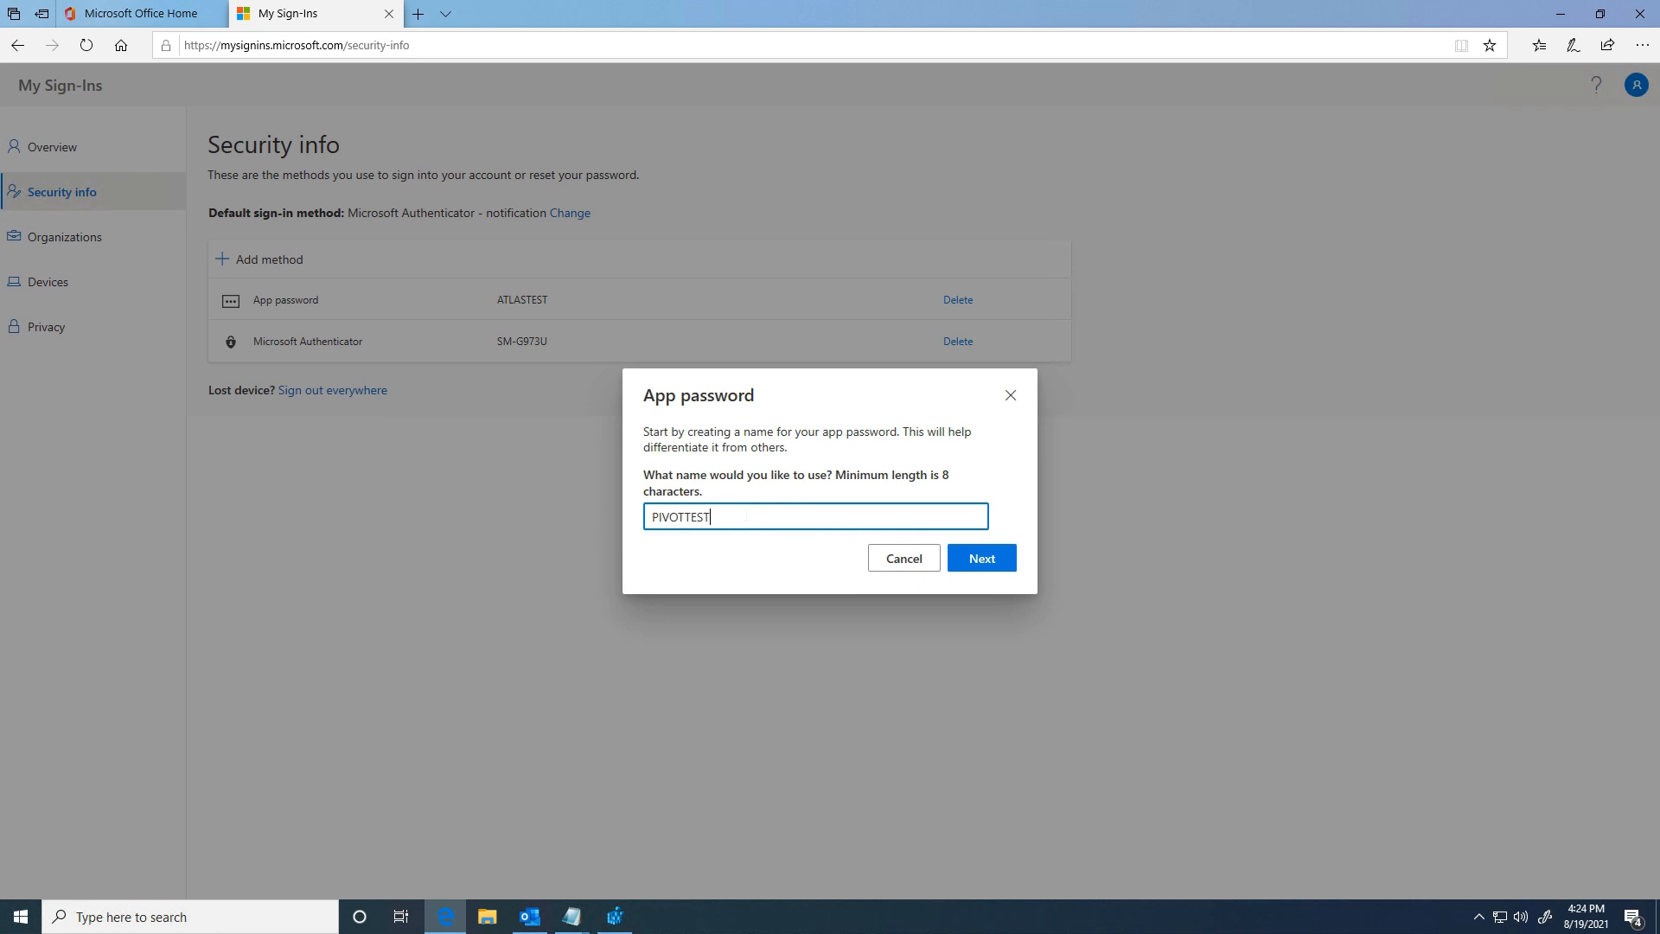
pyautogui.click(986, 558)
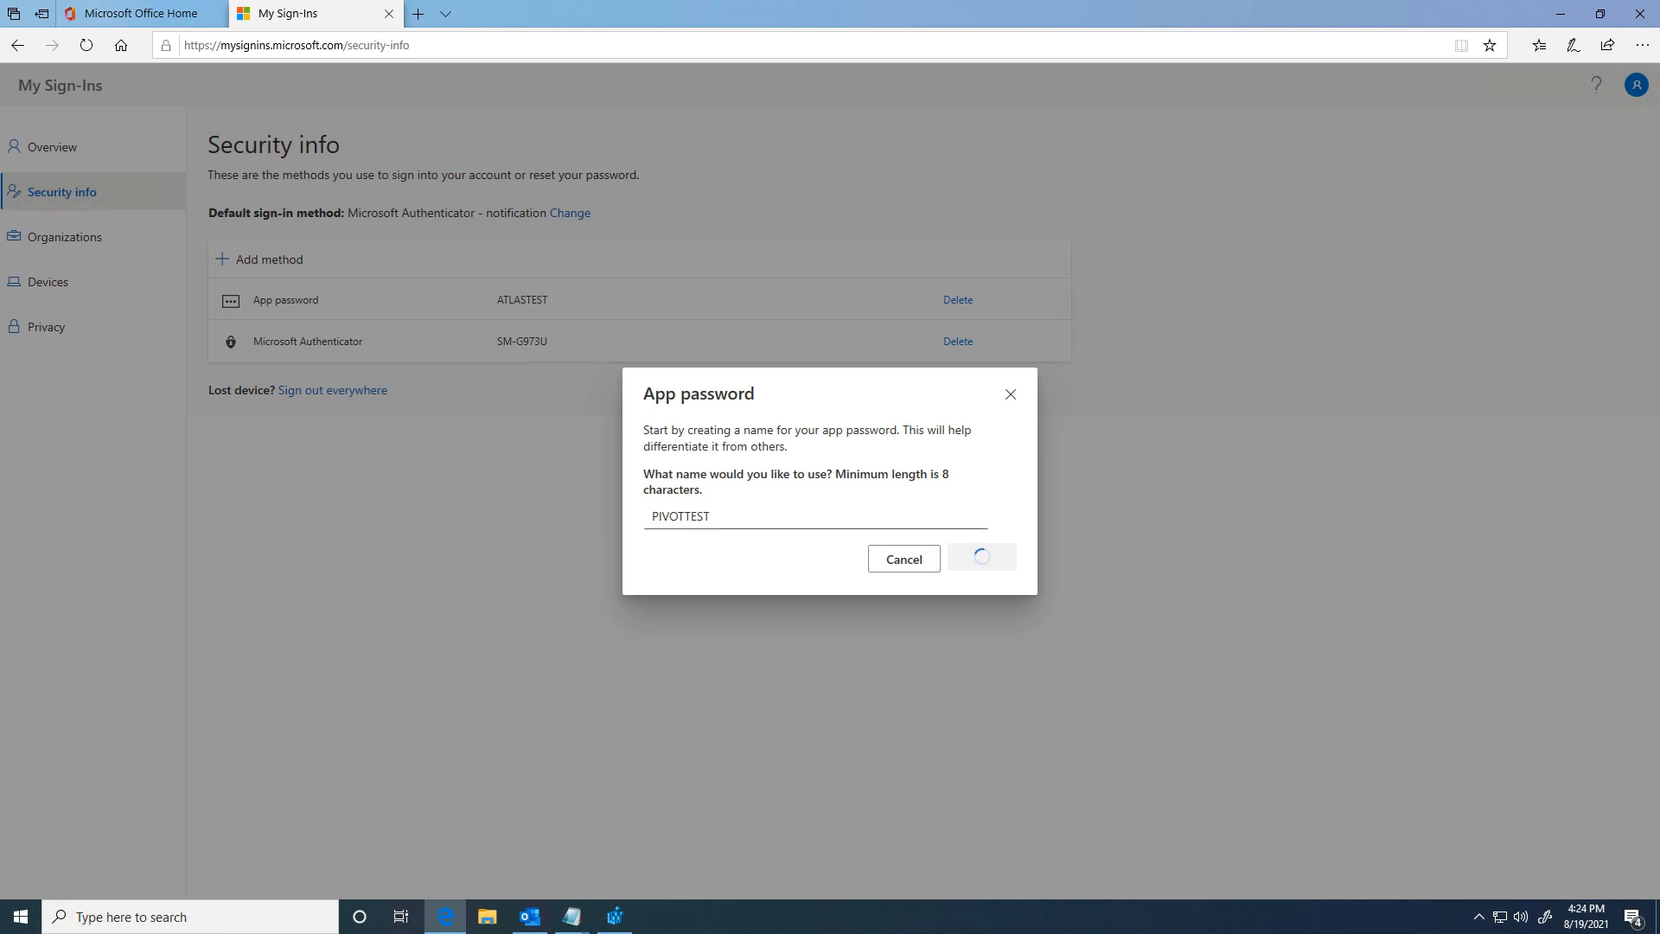
# Step: Paste the generated password over the old one in the Notepad notes, finish, and close My Sign-Ins
pyautogui.click(746, 521)
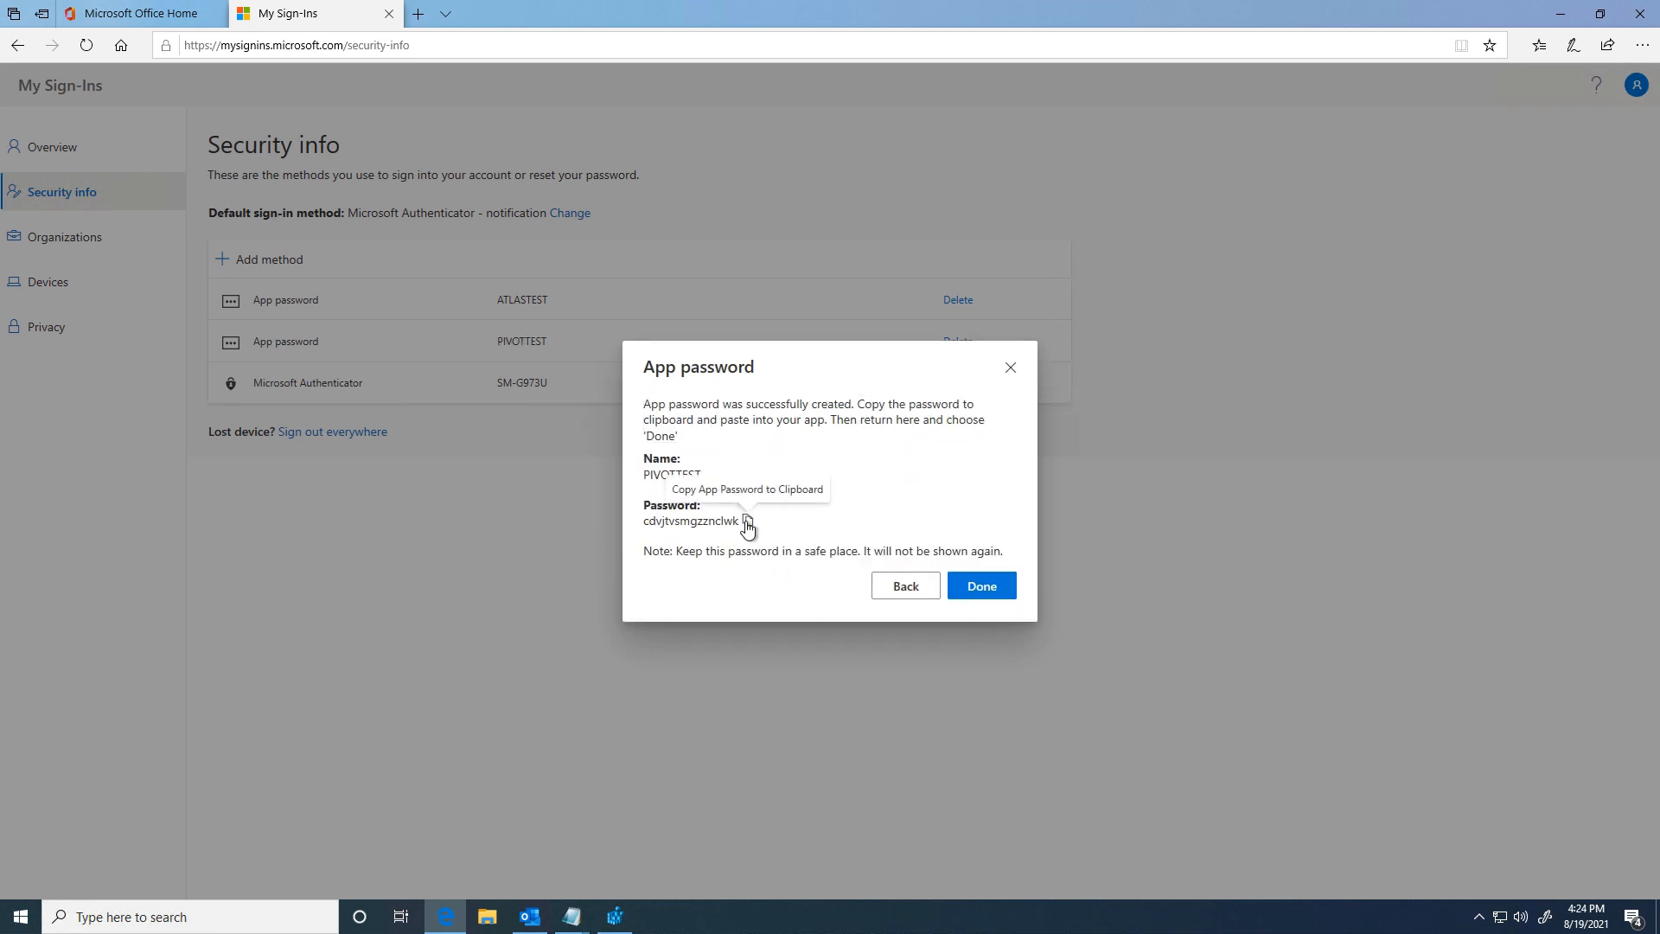
pyautogui.click(572, 916)
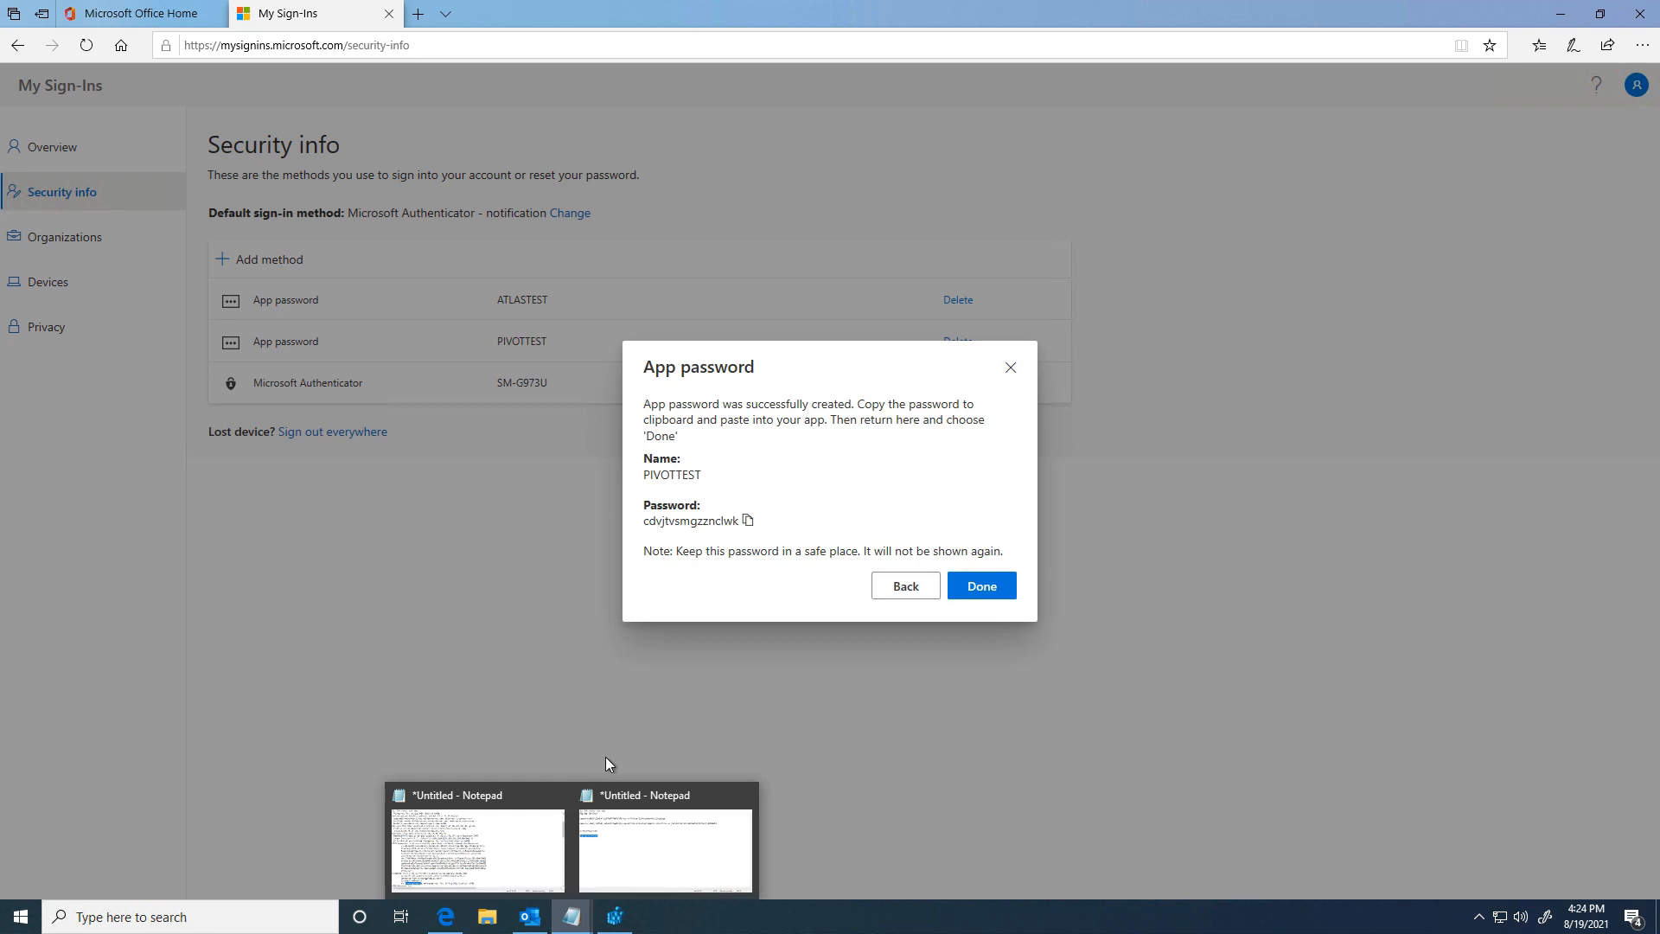
pyautogui.click(663, 851)
pyautogui.moveTo(164, 245); pyautogui.dragTo(14, 206)
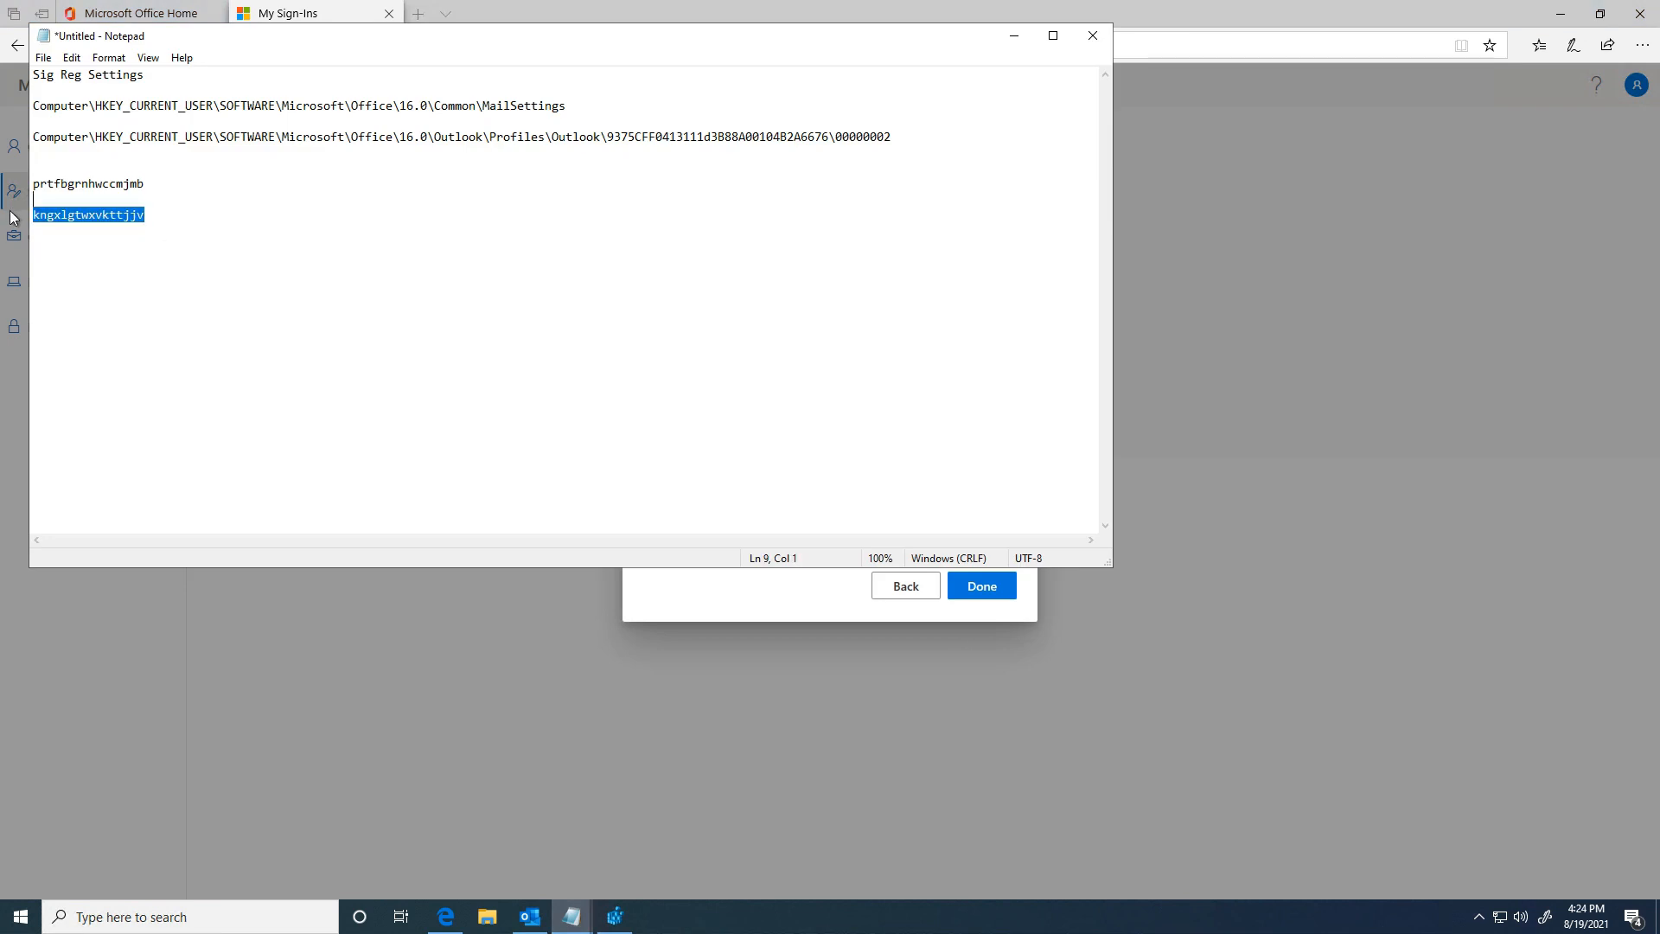
pyautogui.hotkey('ctrl', 'v')
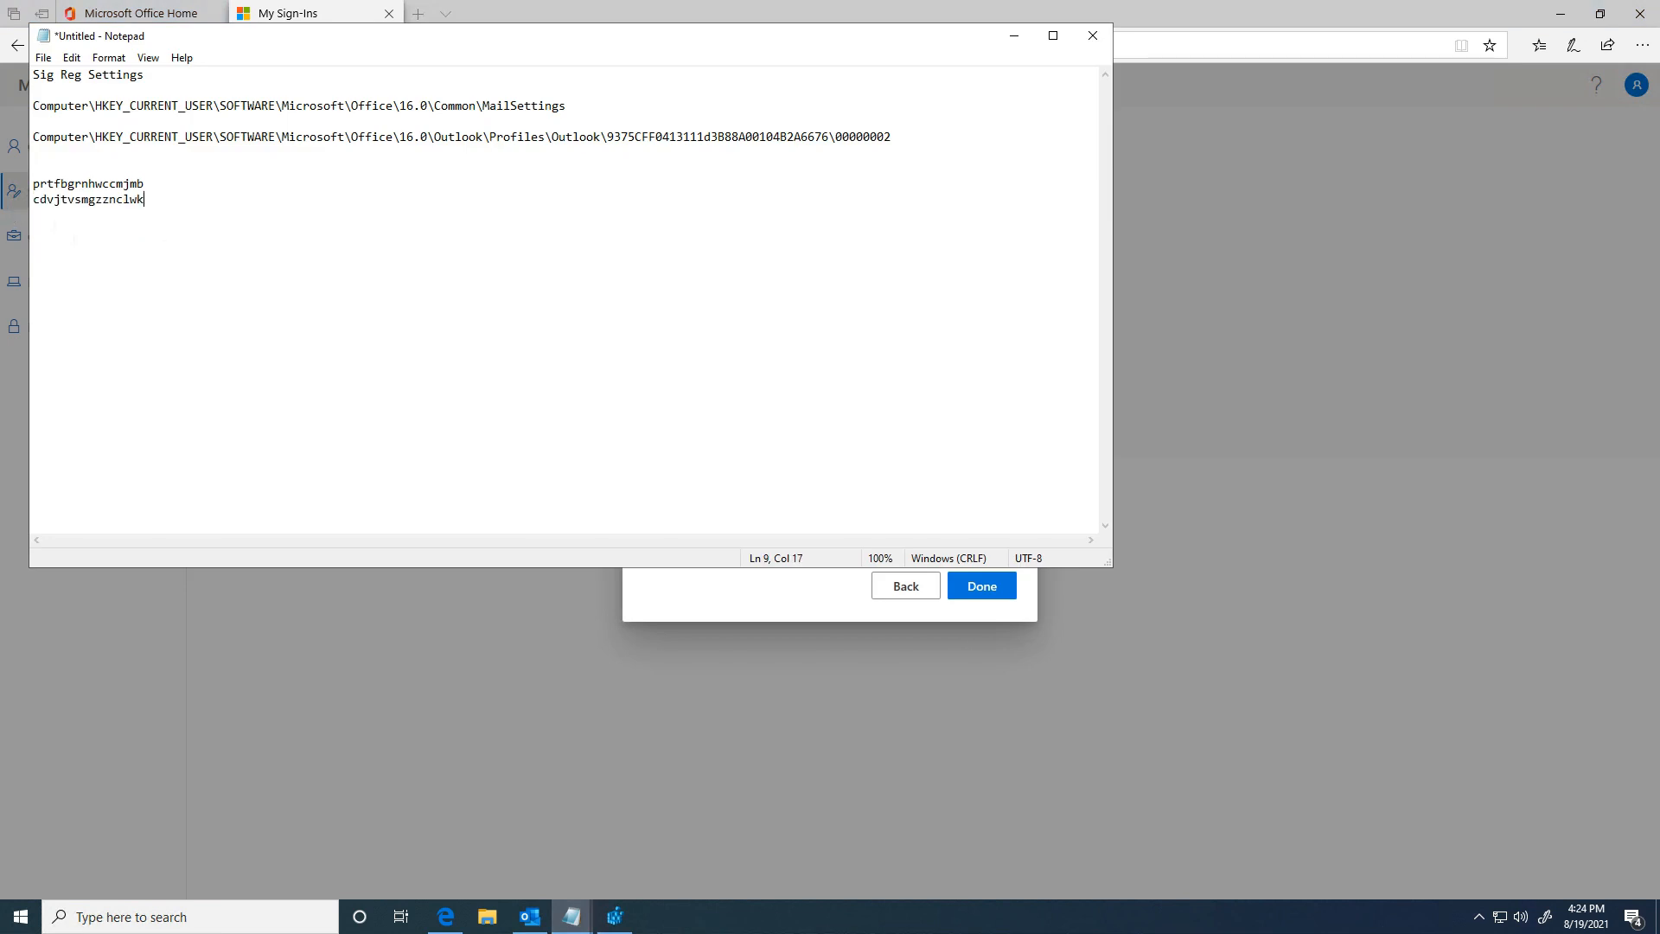
pyautogui.click(1014, 35)
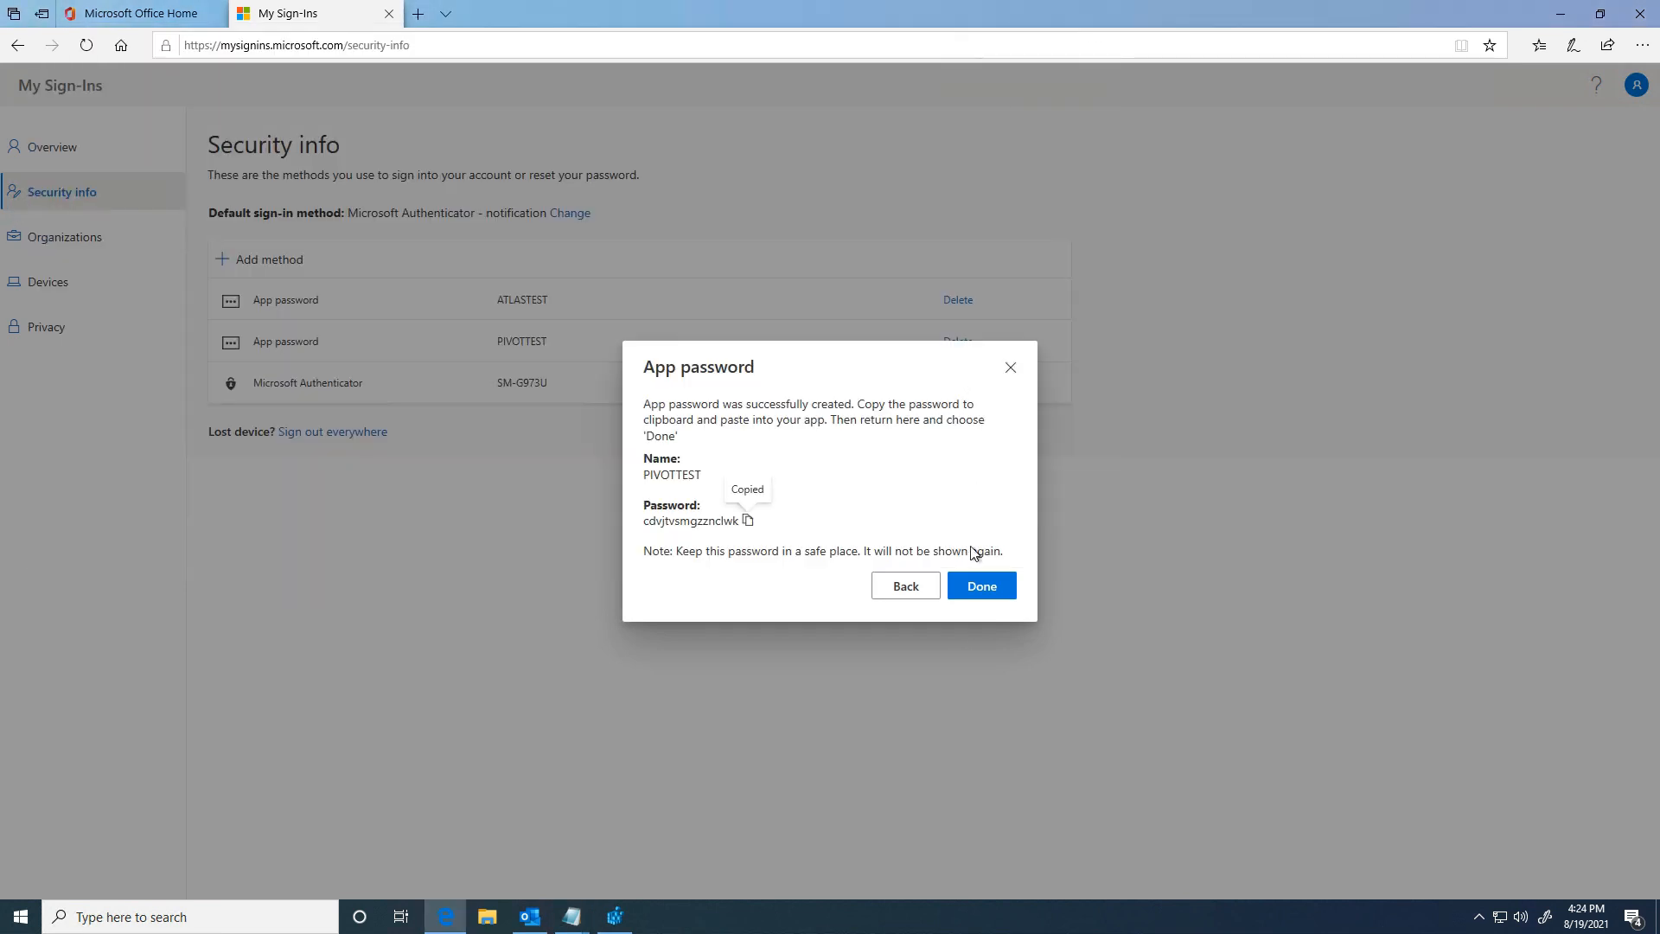
pyautogui.click(978, 591)
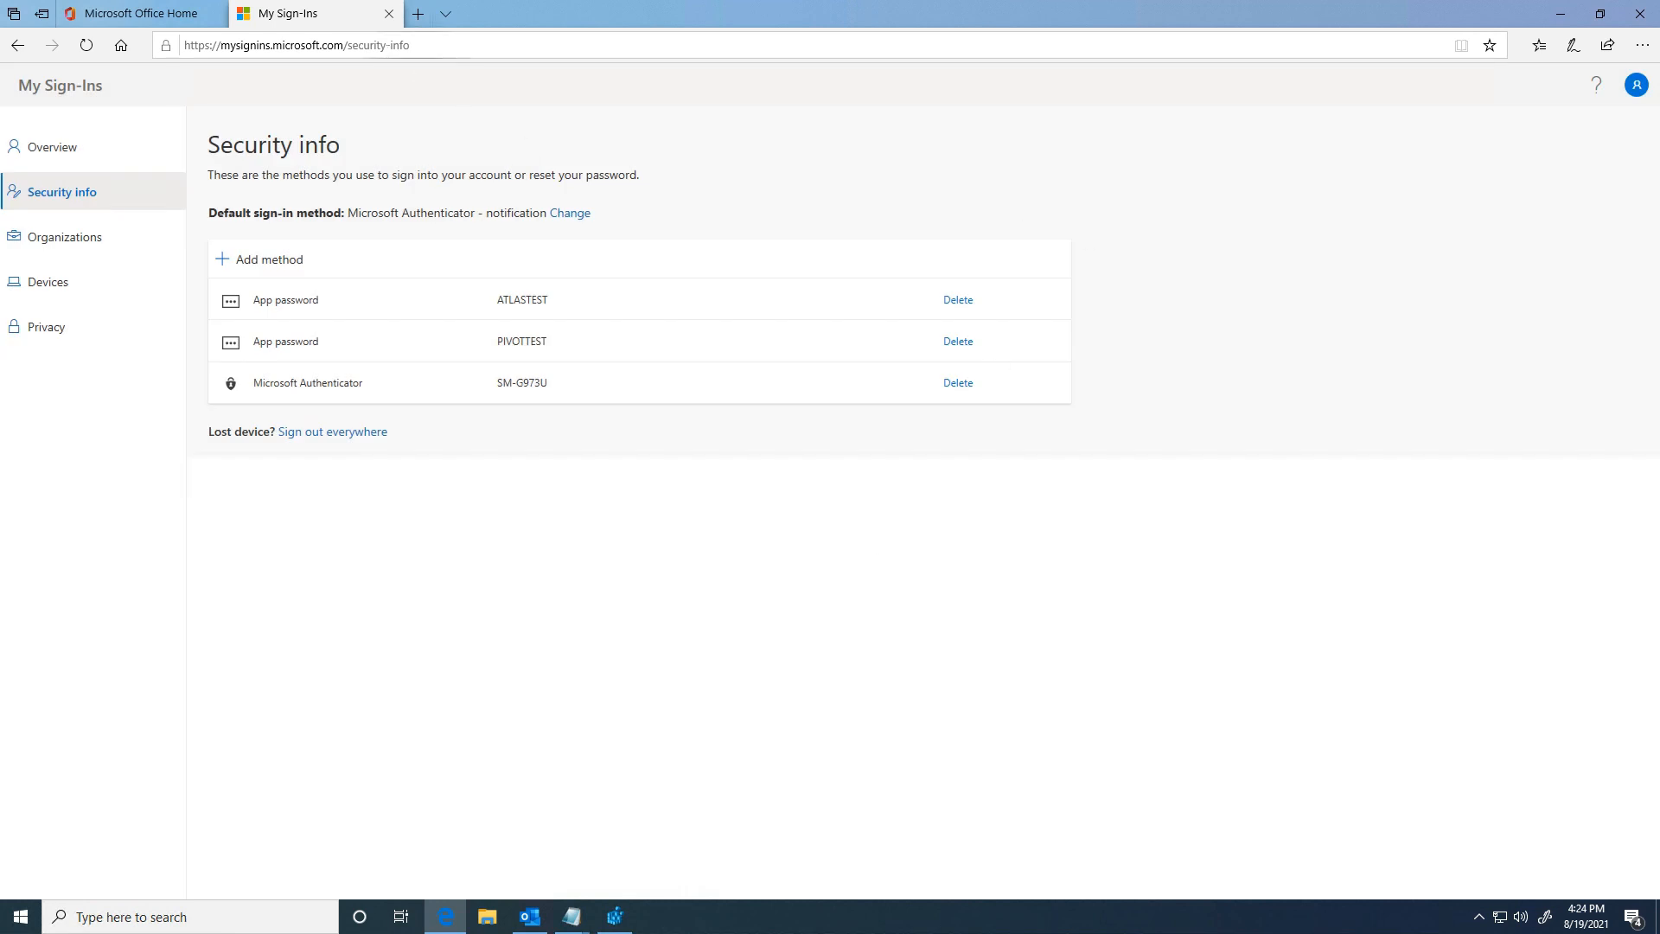
pyautogui.click(389, 13)
# Step: Minimize the browser and close Outlook
pyautogui.click(1561, 14)
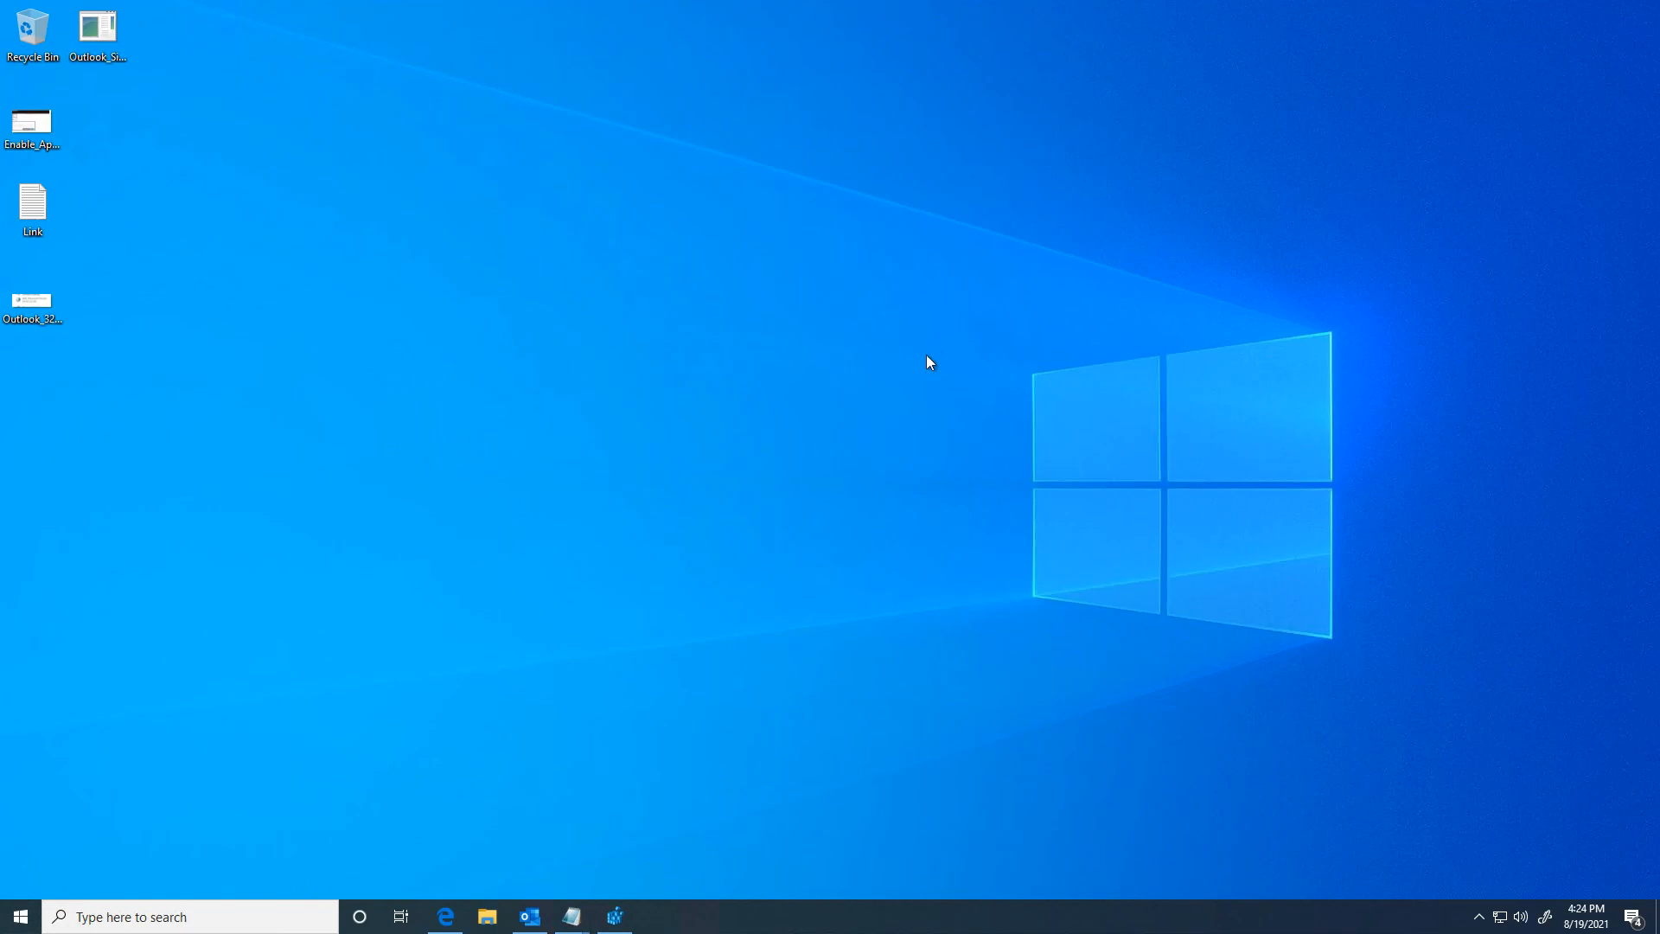
pyautogui.click(530, 917)
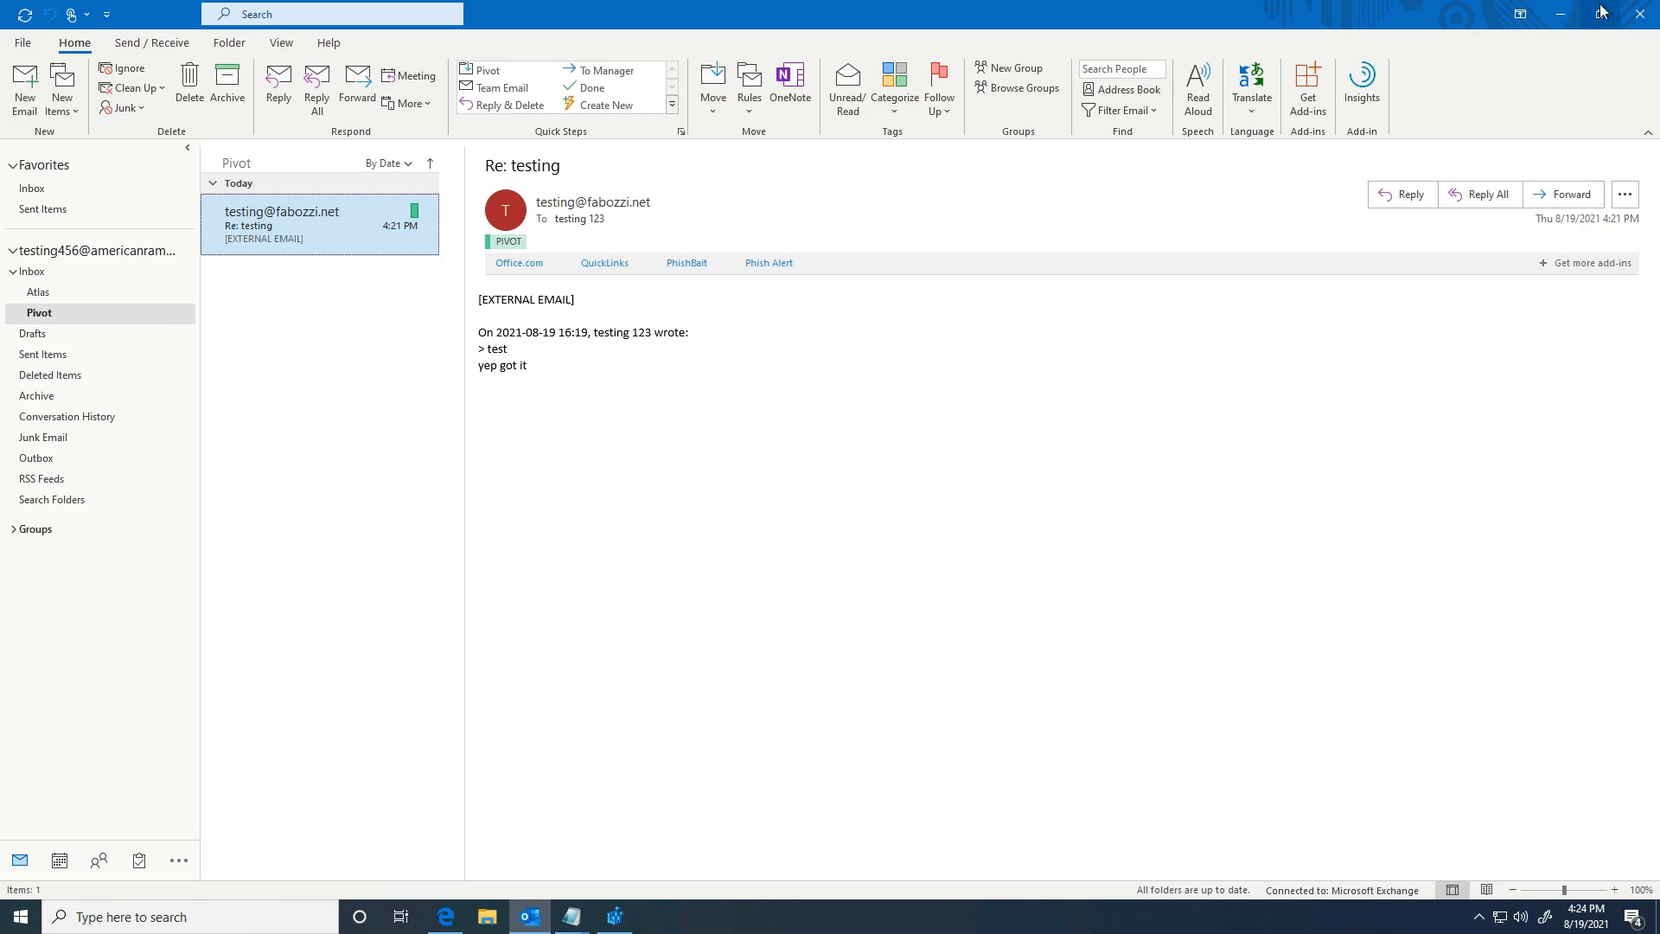
pyautogui.click(1639, 15)
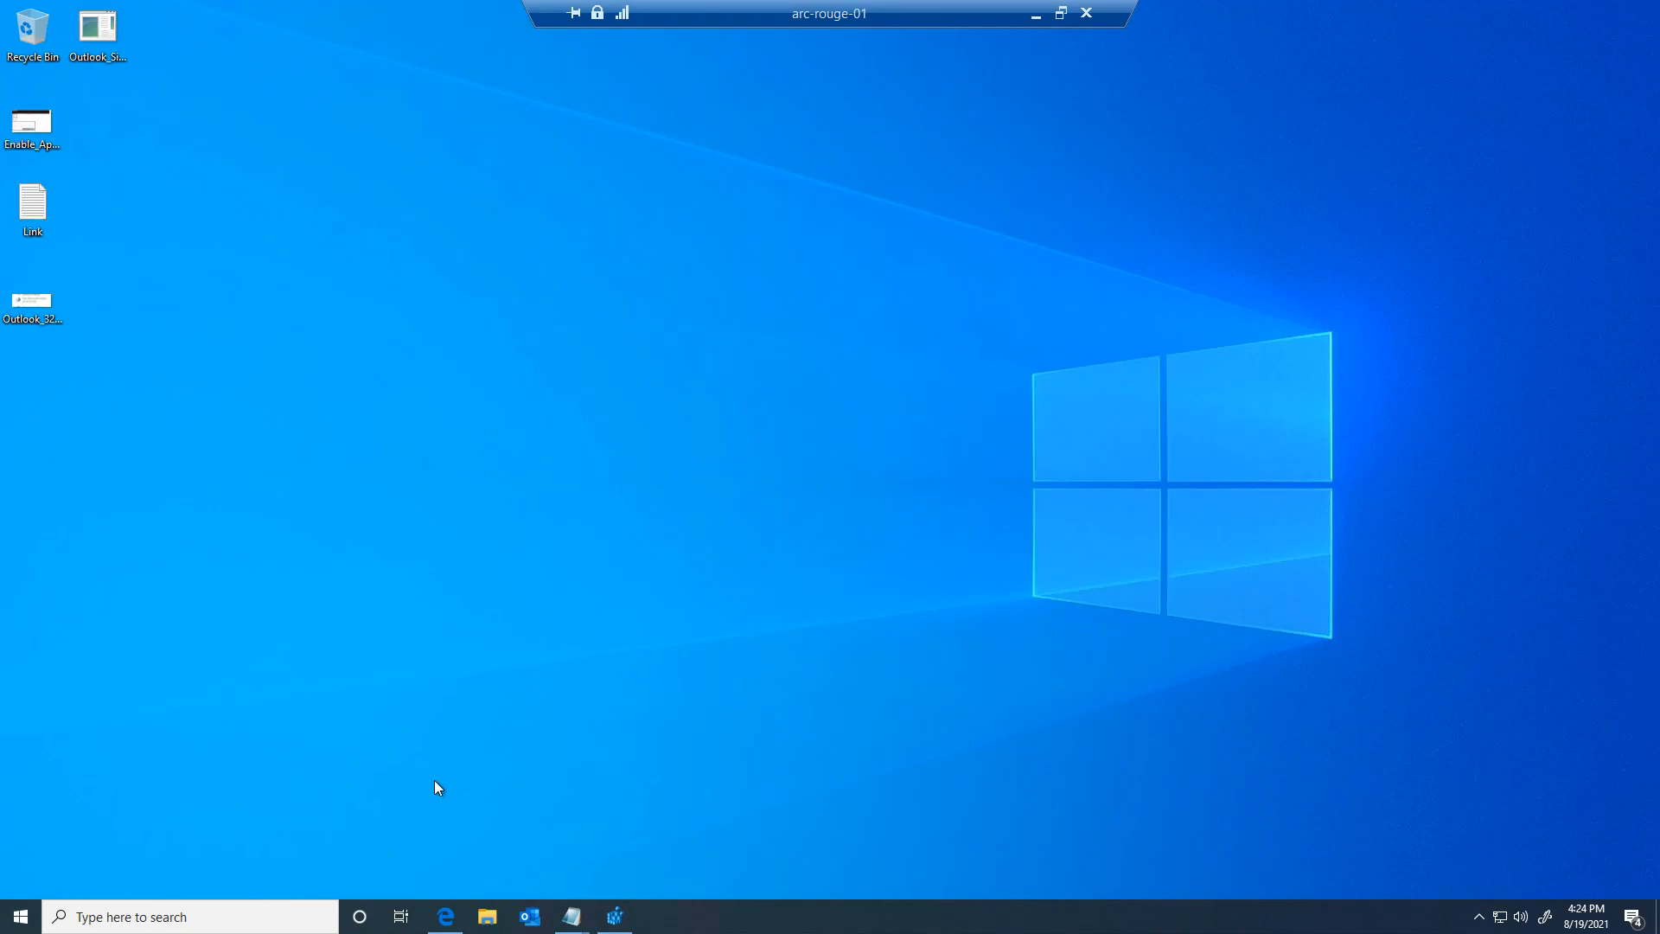
# Step: Launch the Control Panel from the Start menu's Run dialog
pyautogui.rightClick(21, 916)
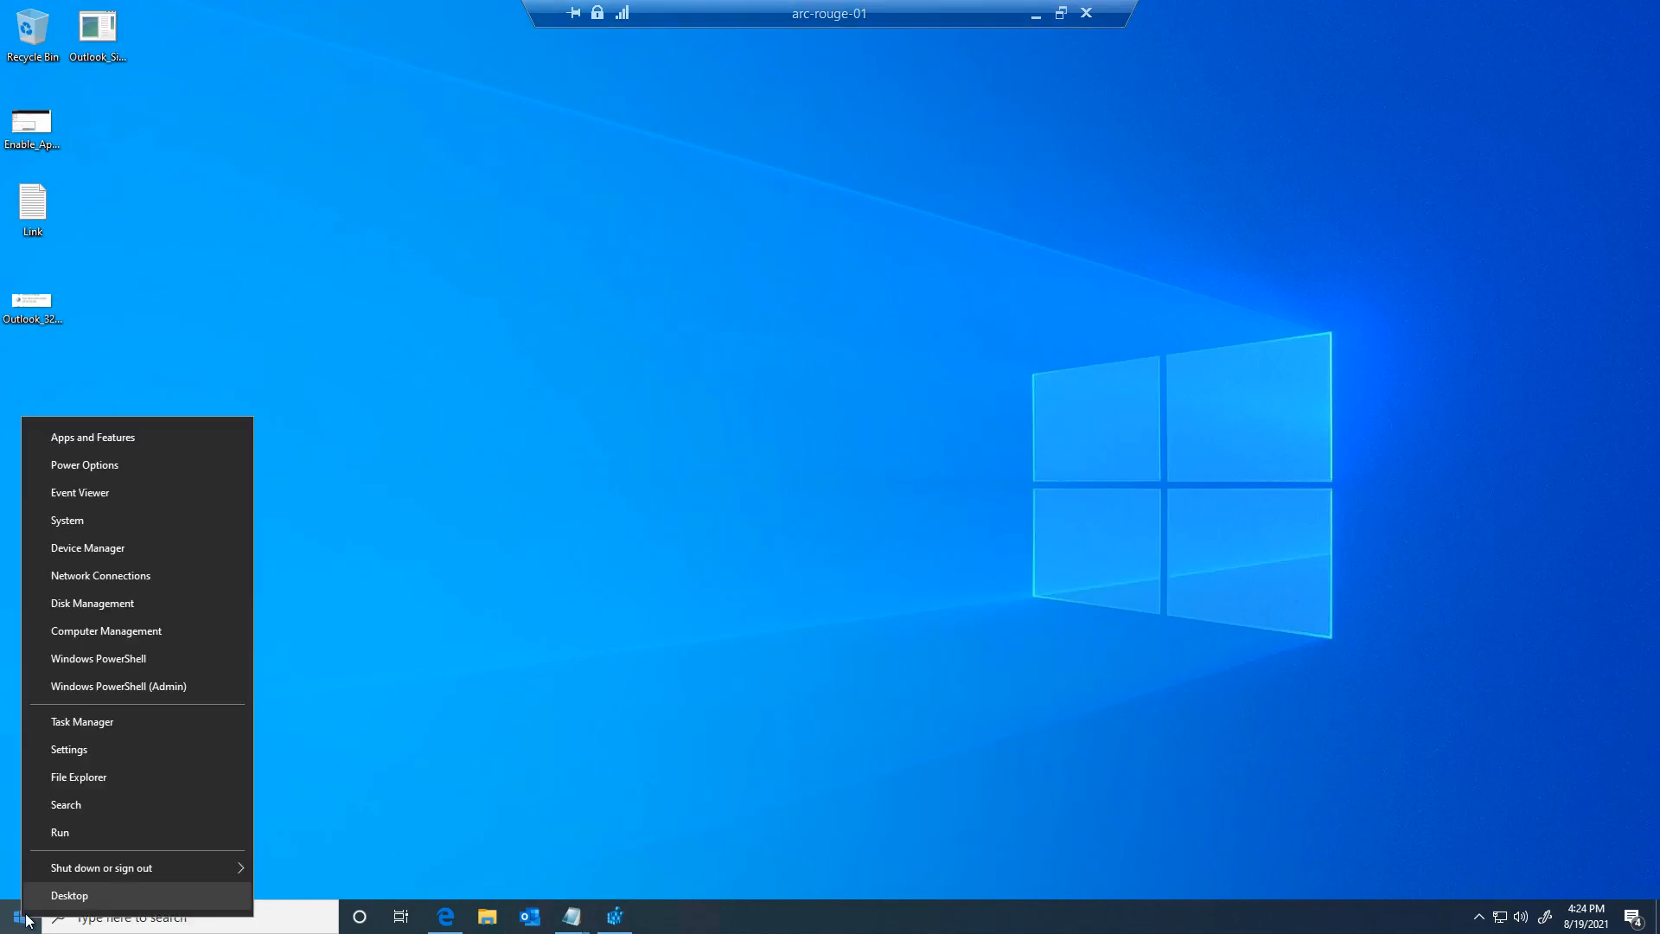
pyautogui.click(57, 831)
pyautogui.click(138, 859)
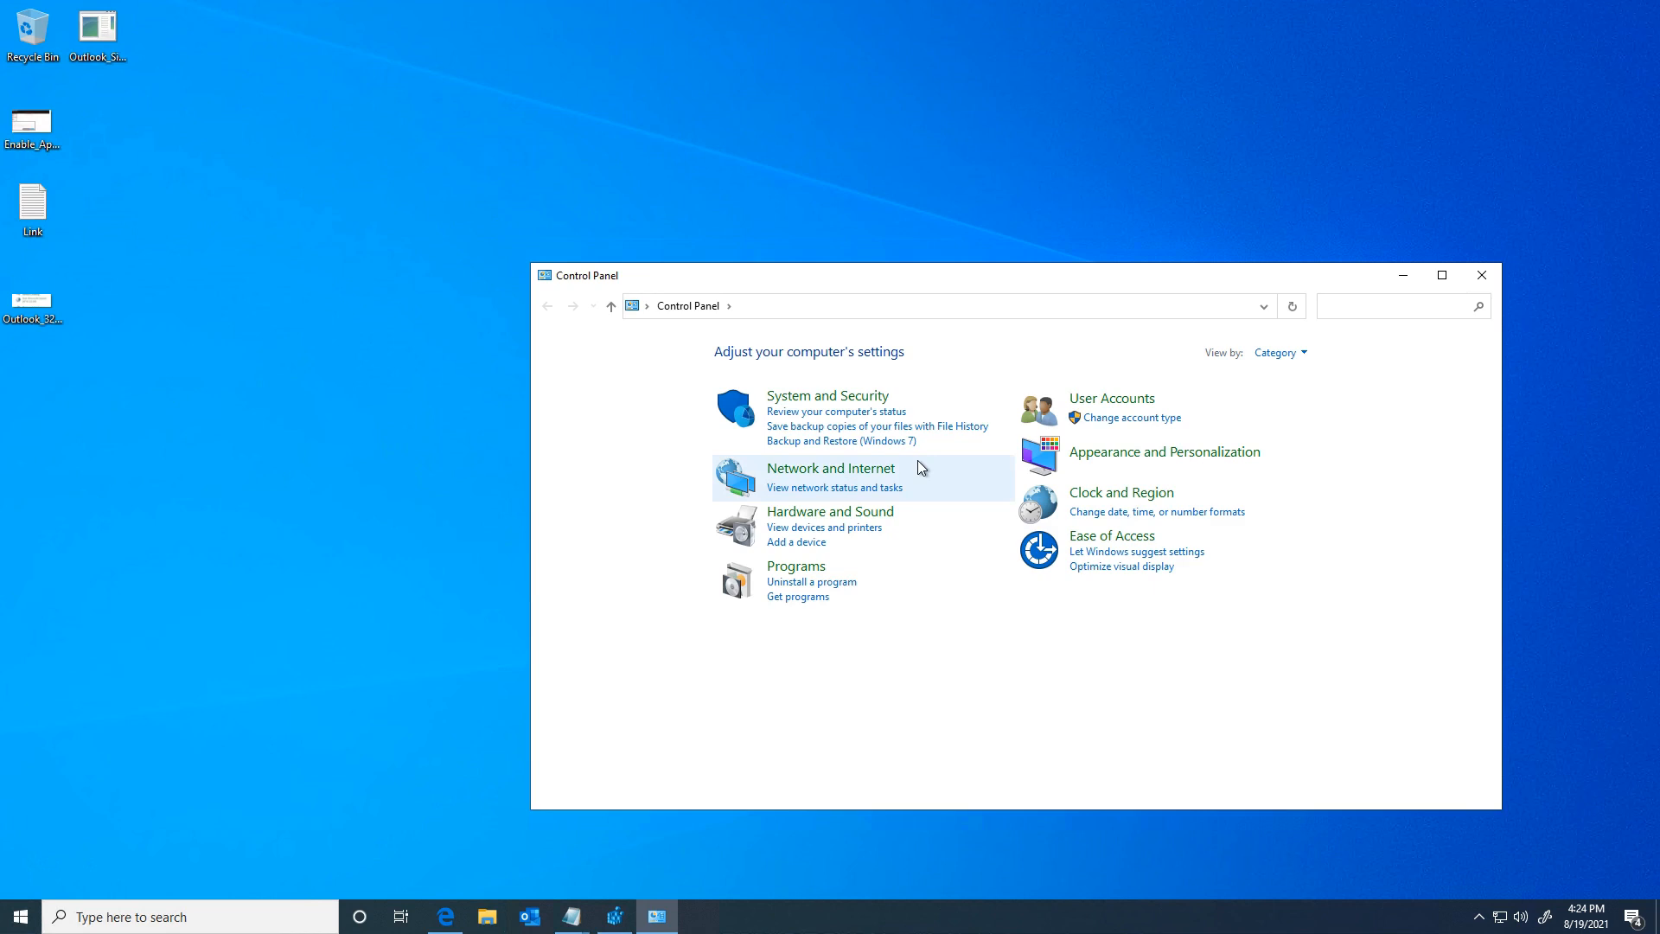
# Step: Search Control Panel for 'mail' and open Mail (Microsoft Outlook) setup
pyautogui.write('mail')
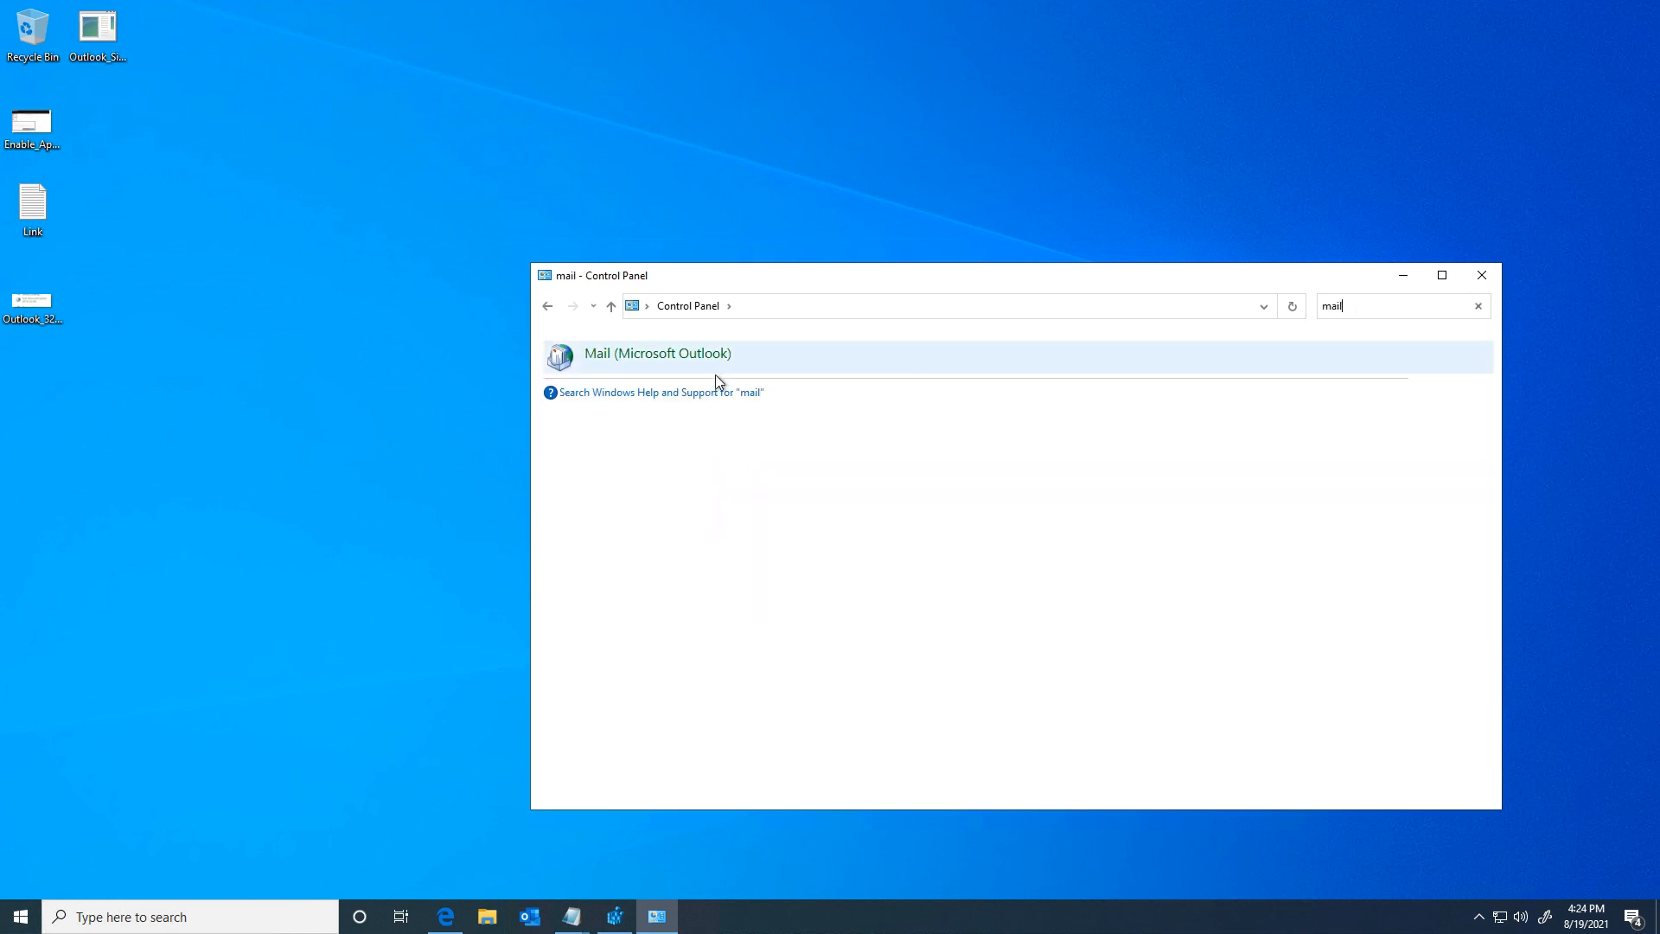
pyautogui.doubleClick(35, 303)
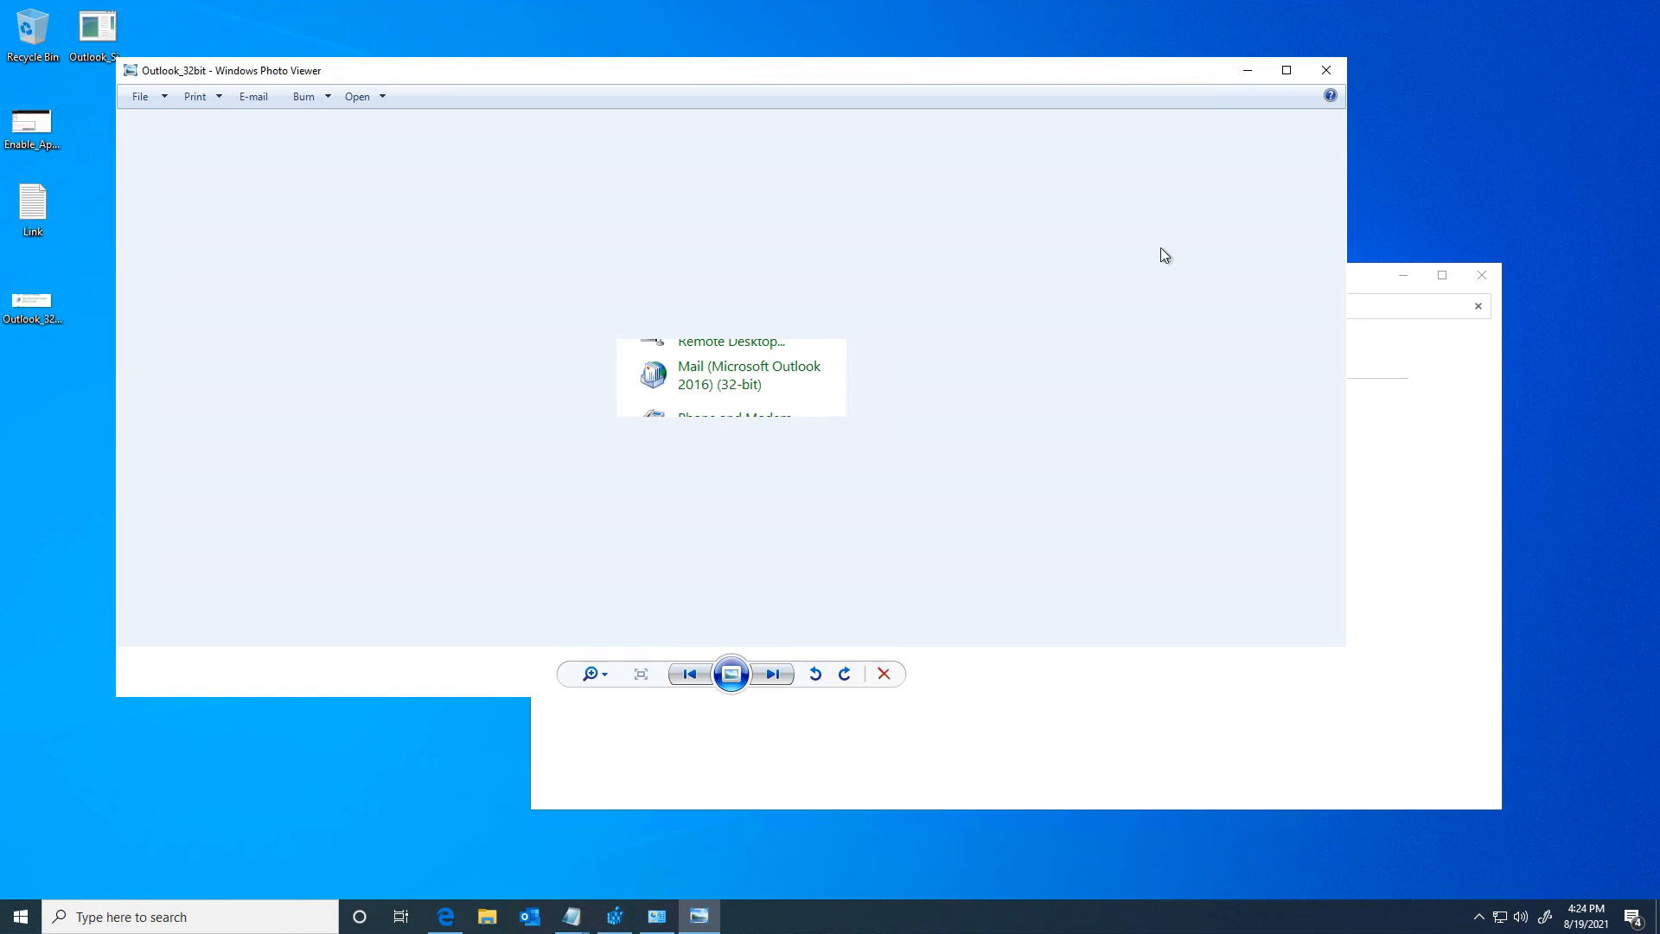
pyautogui.click(1325, 73)
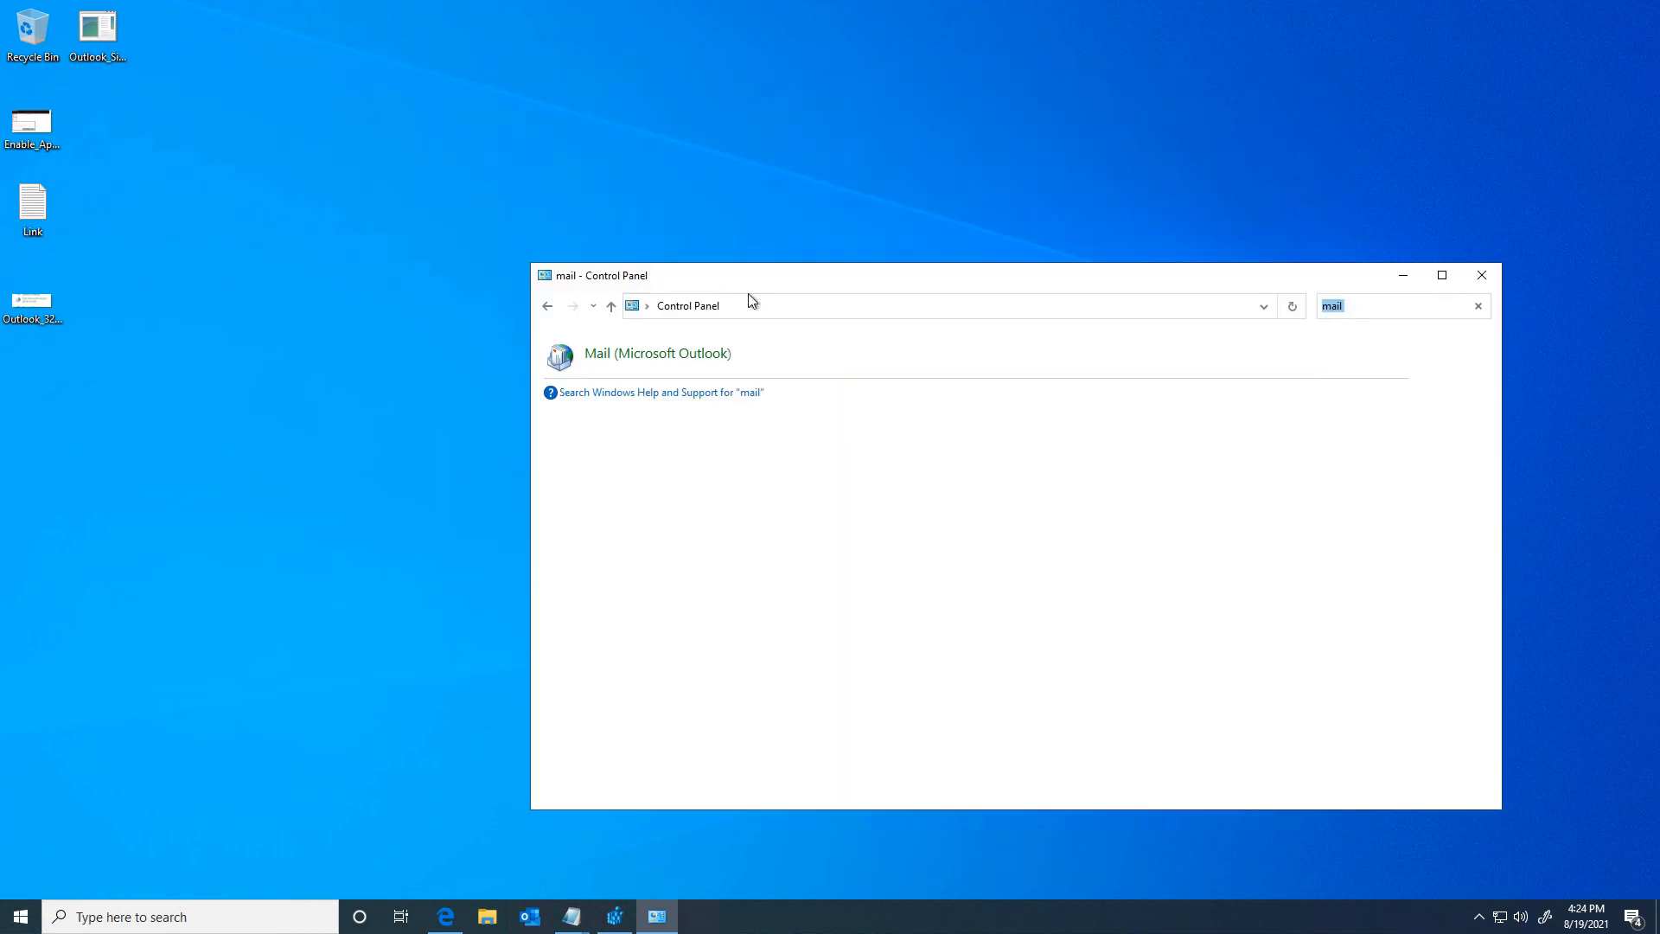
pyautogui.click(644, 354)
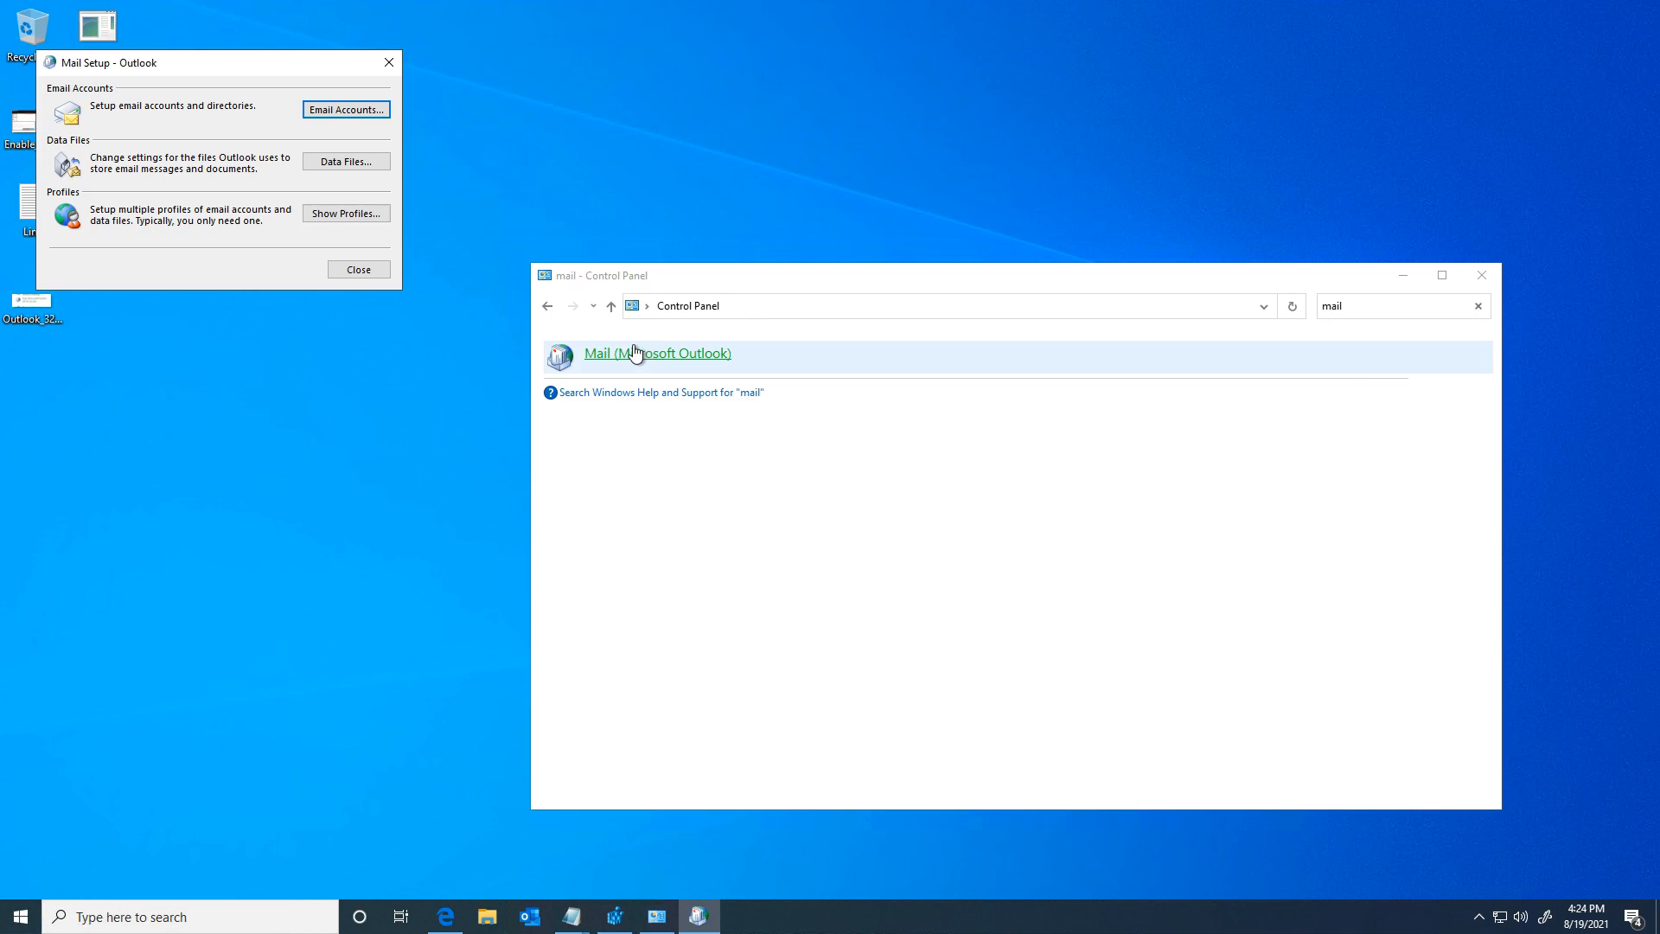
# Step: Add a new email account by manual setup, choosing the POP or IMAP type
pyautogui.click(327, 113)
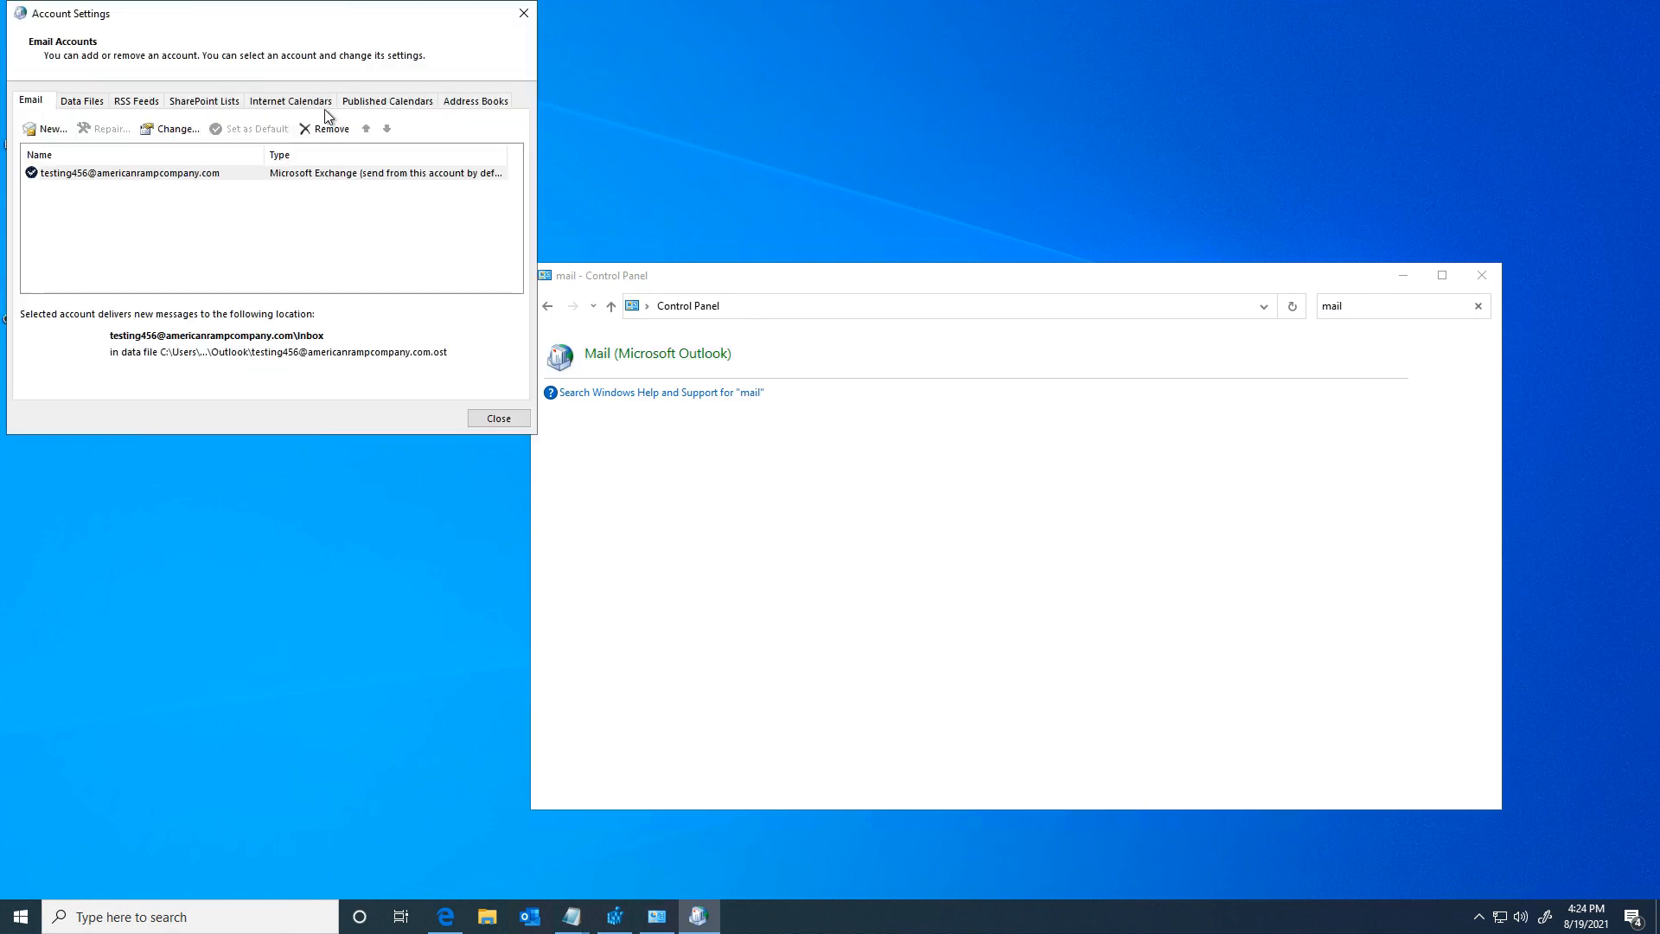
pyautogui.click(45, 130)
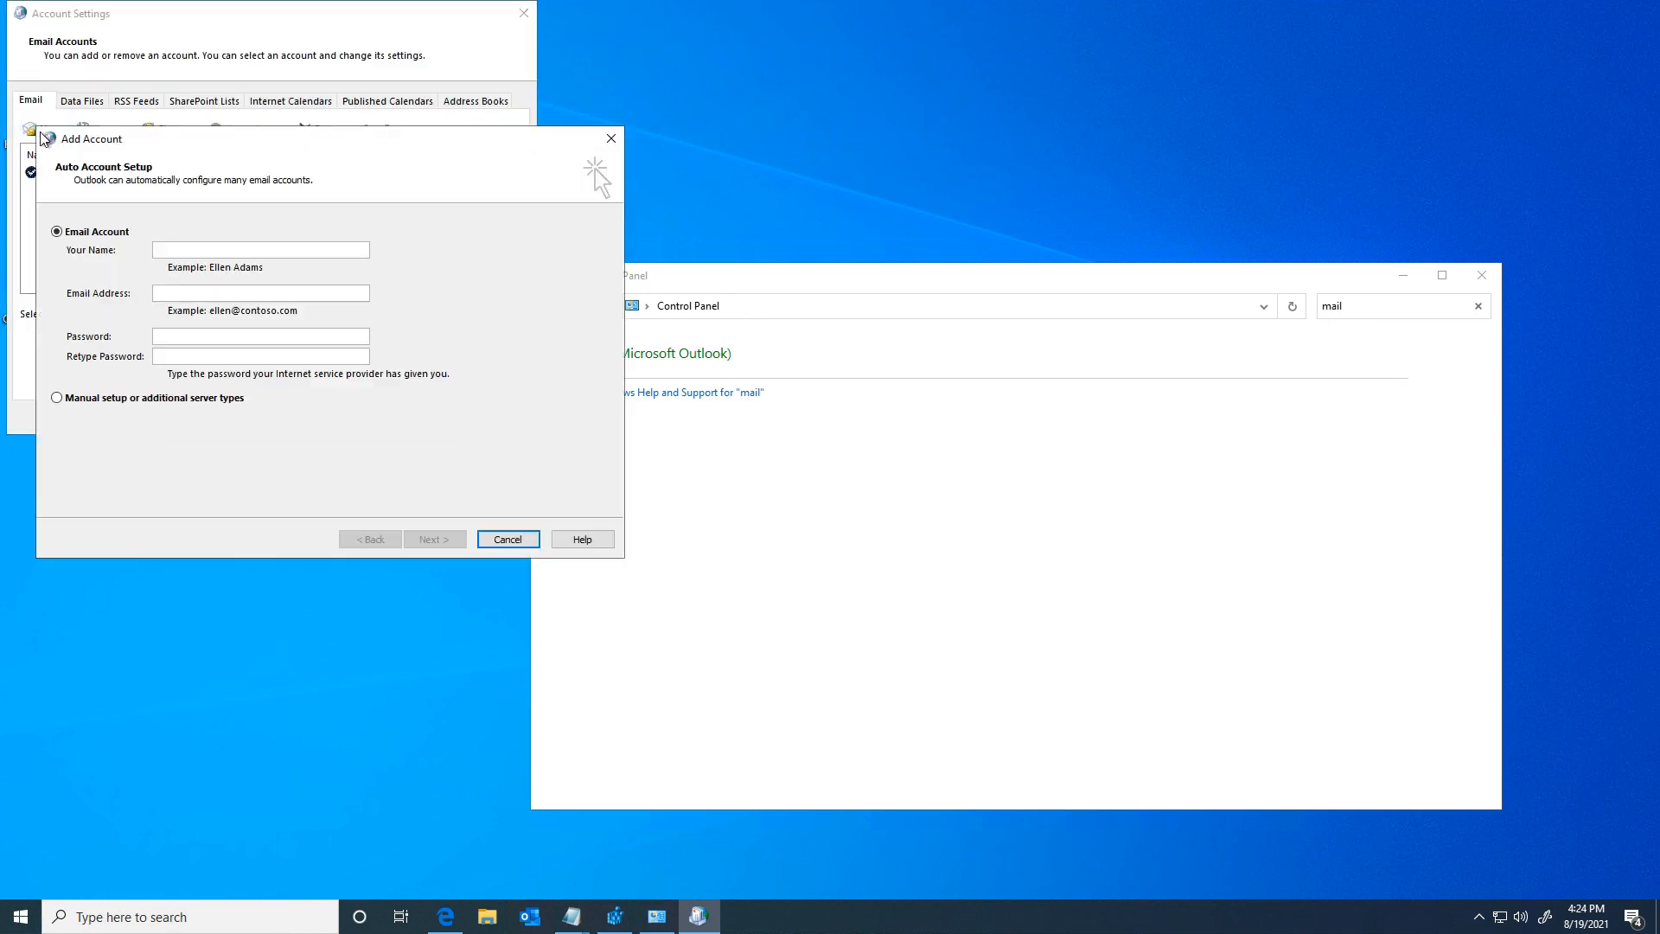
pyautogui.click(60, 404)
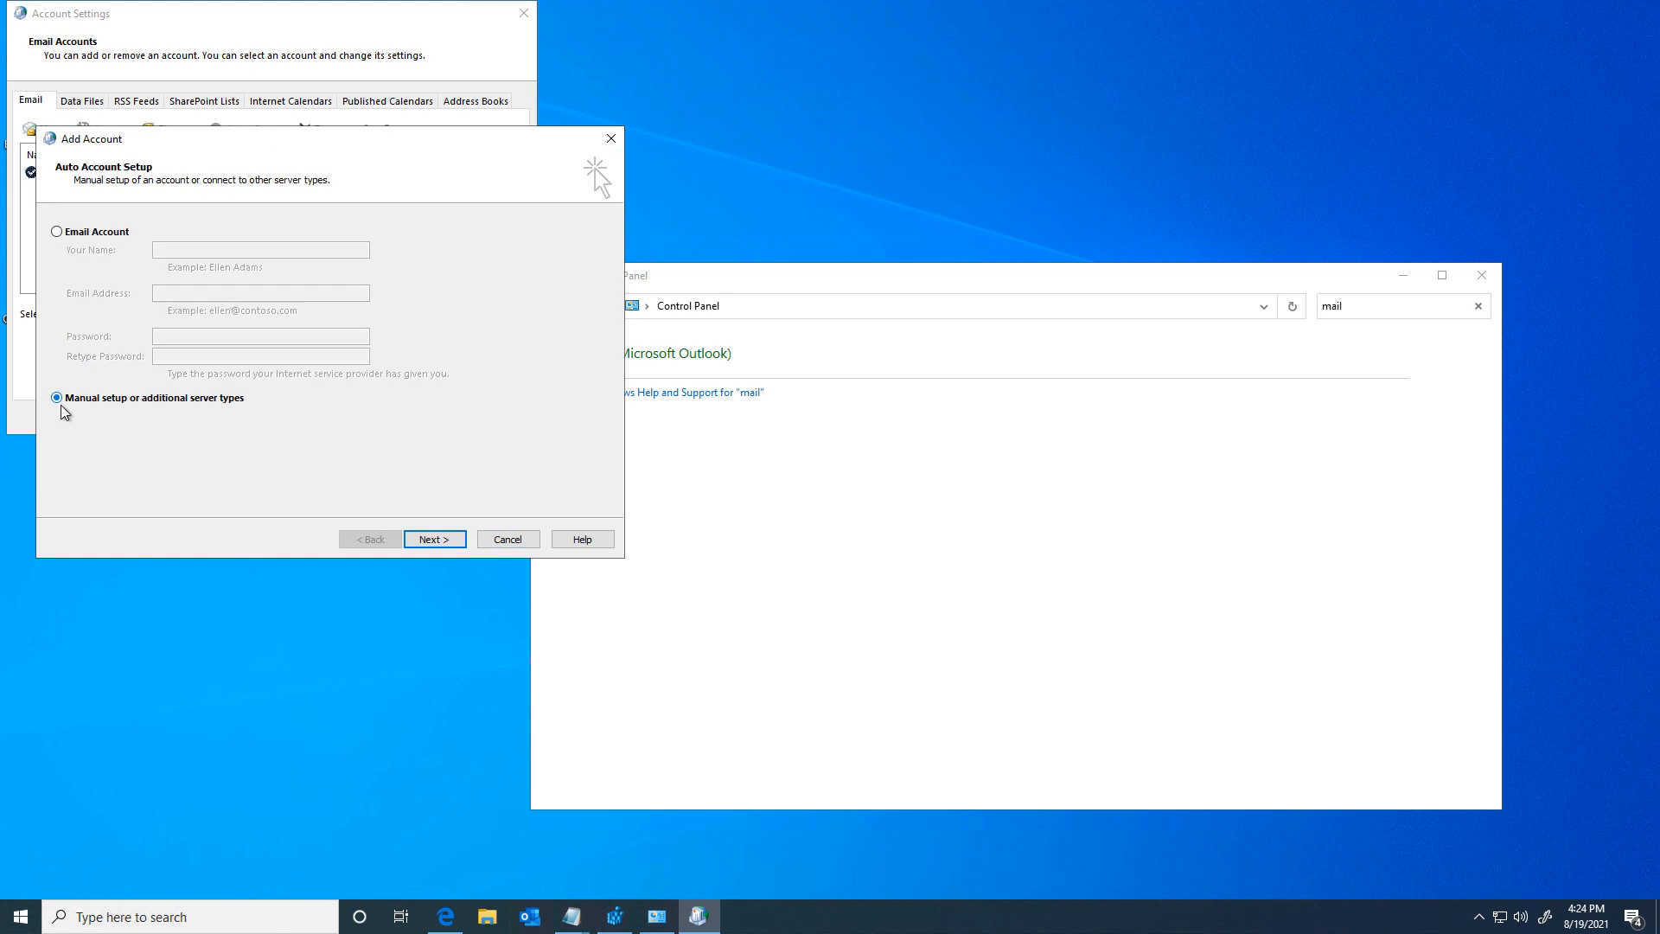
pyautogui.click(437, 539)
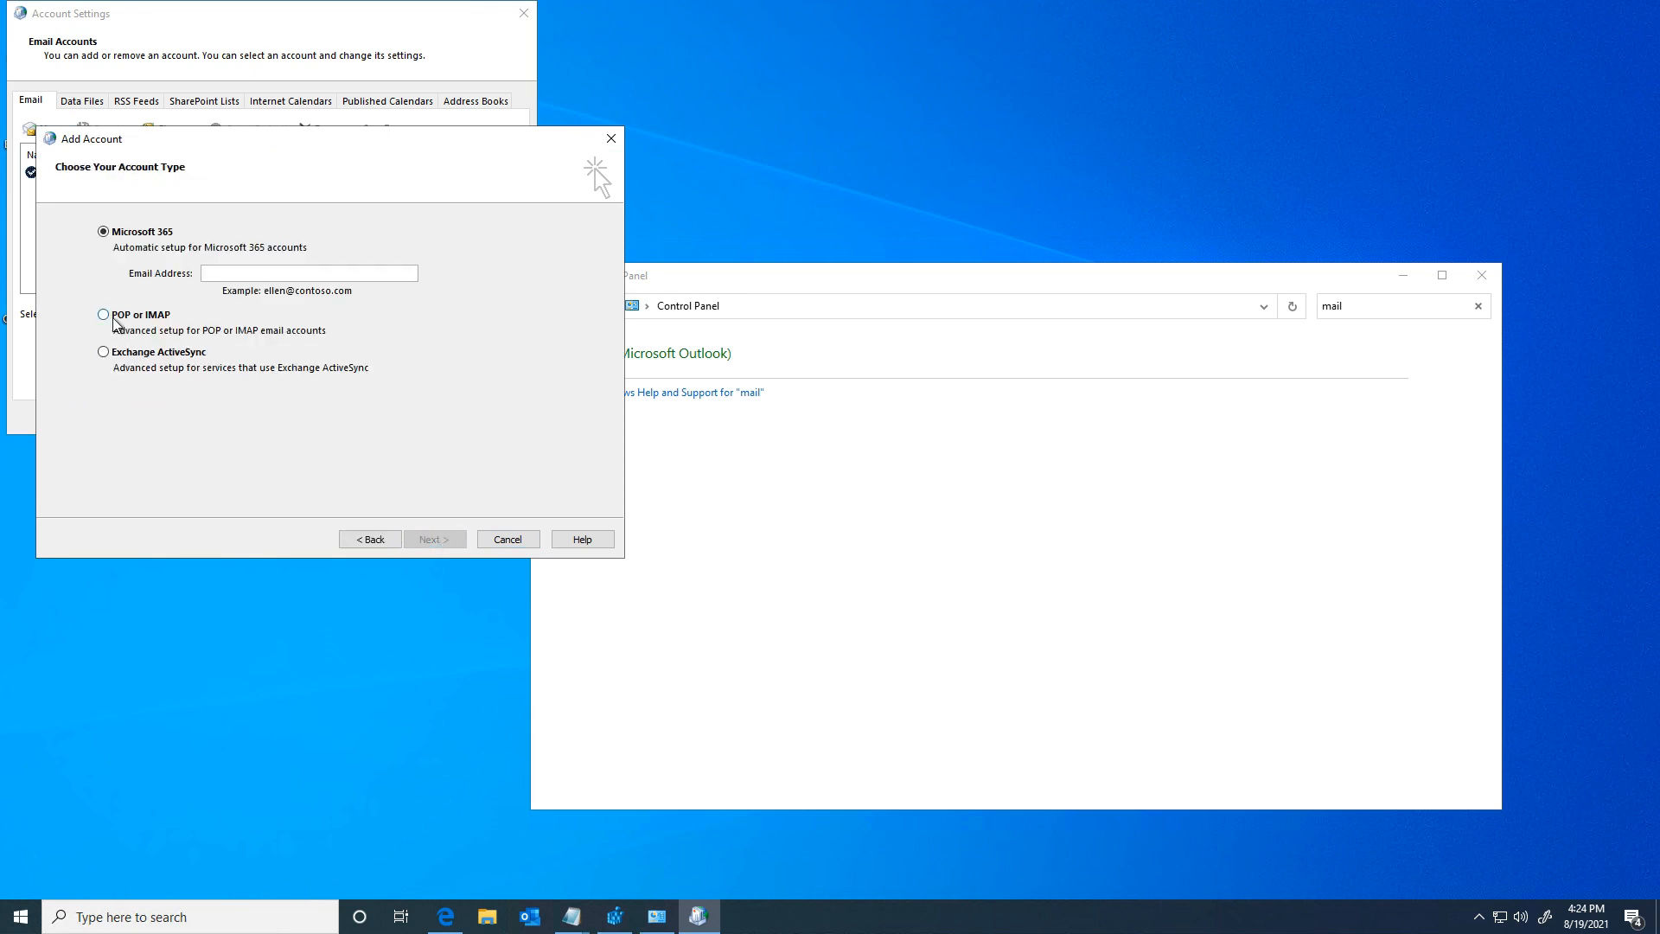
pyautogui.click(136, 322)
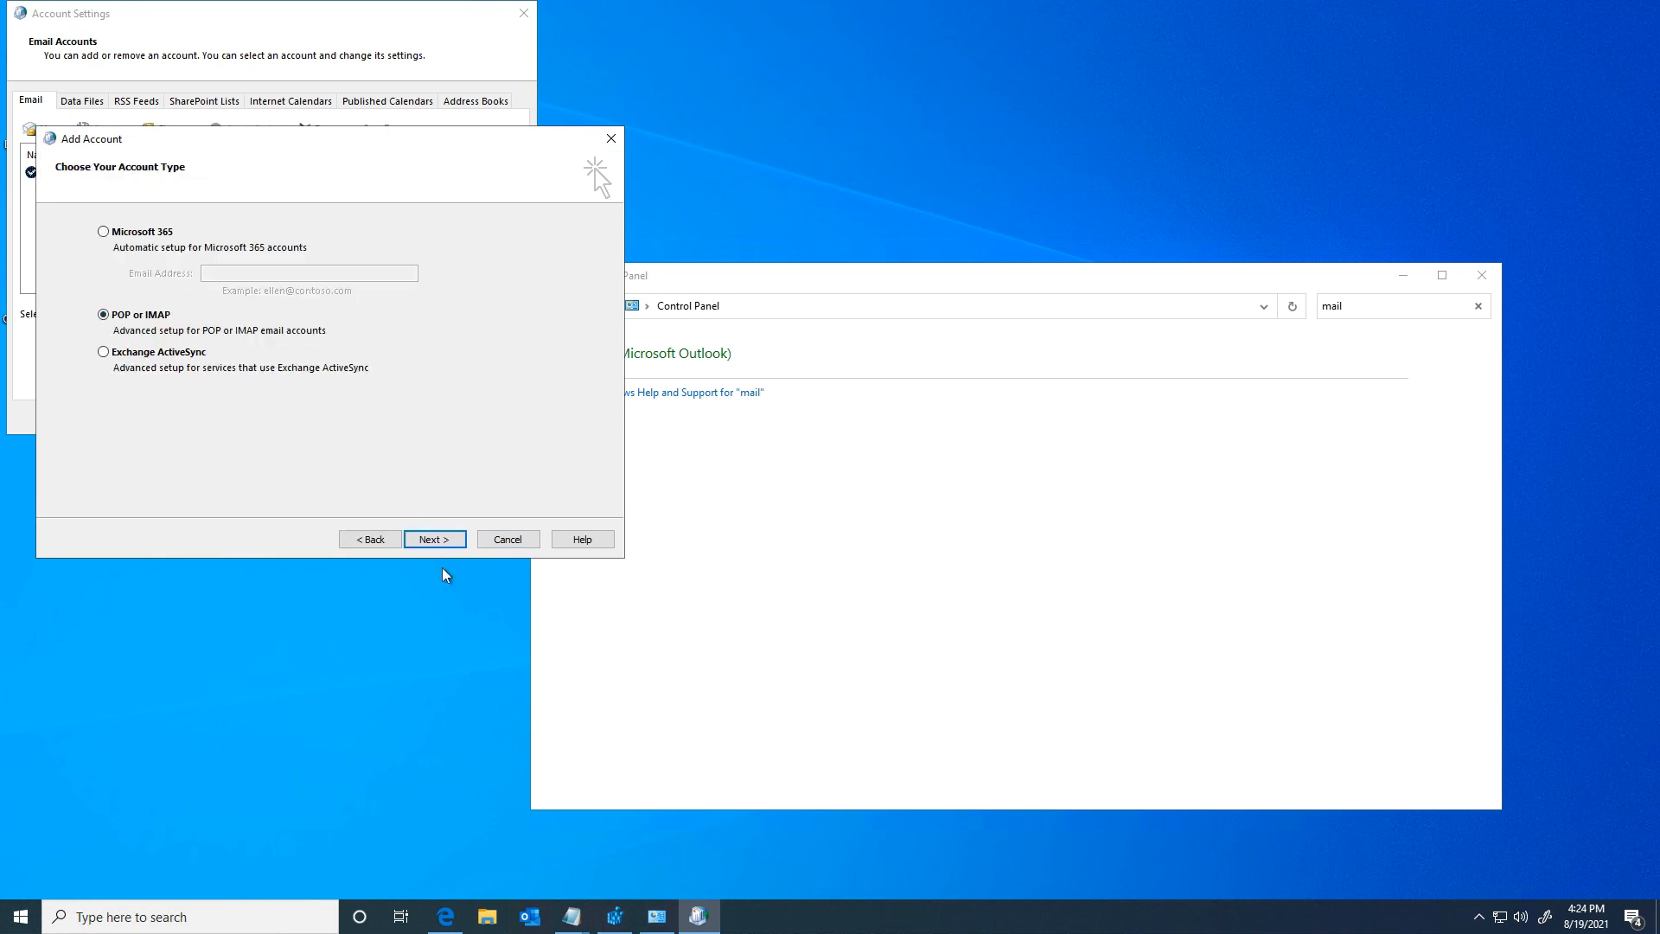
pyautogui.click(437, 540)
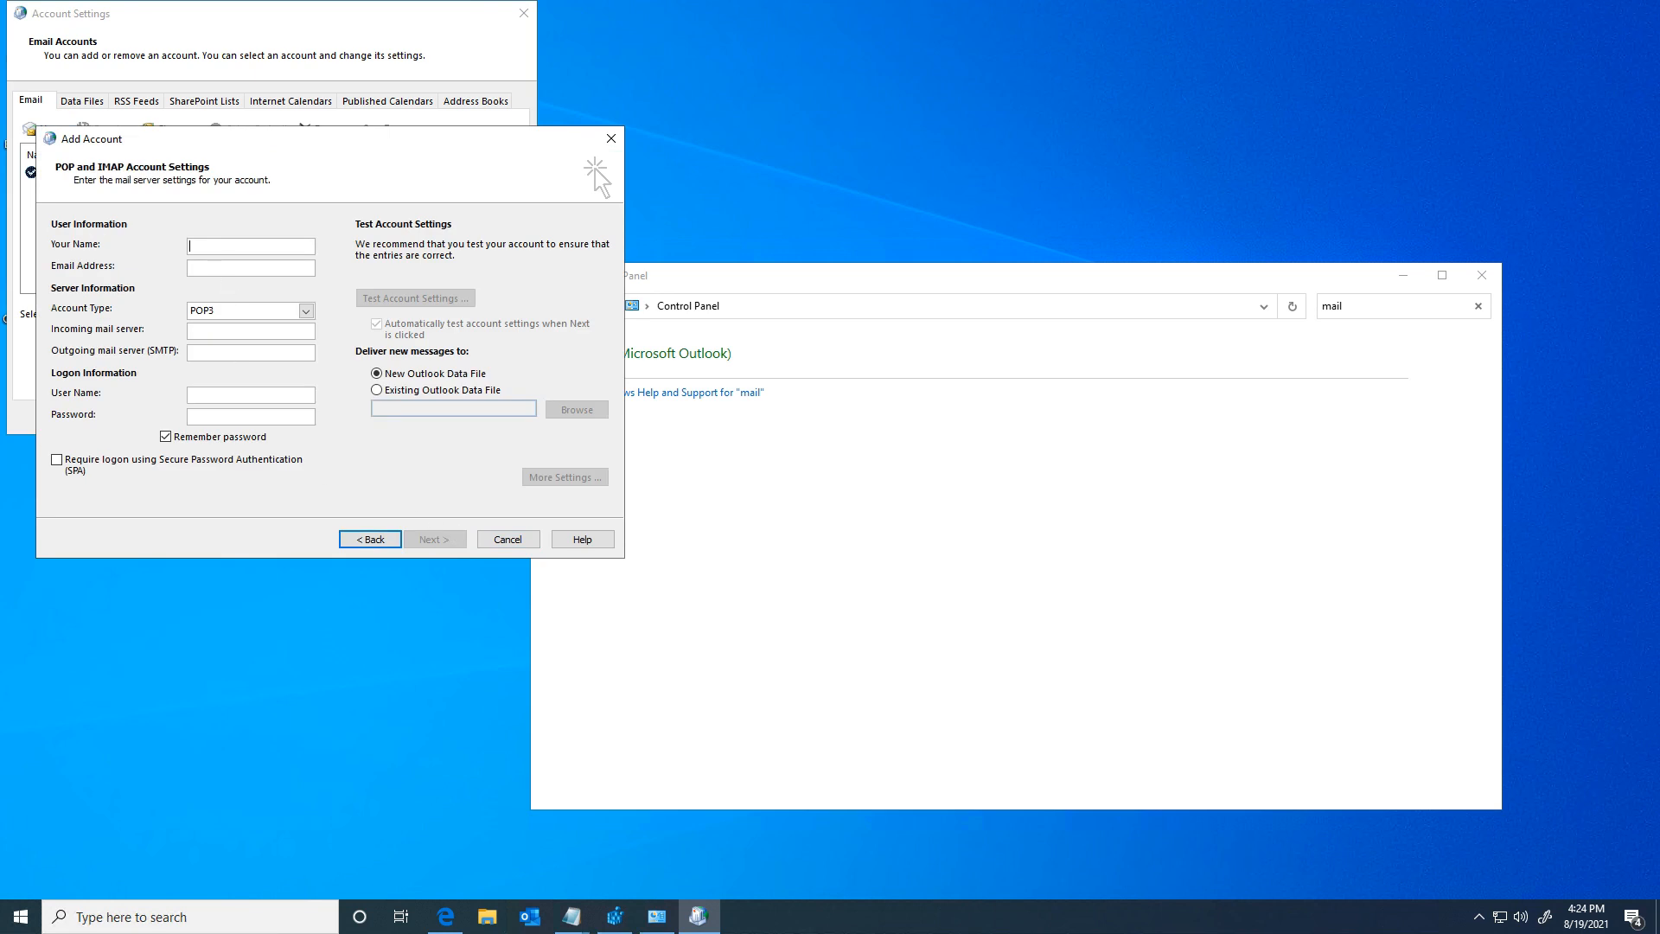
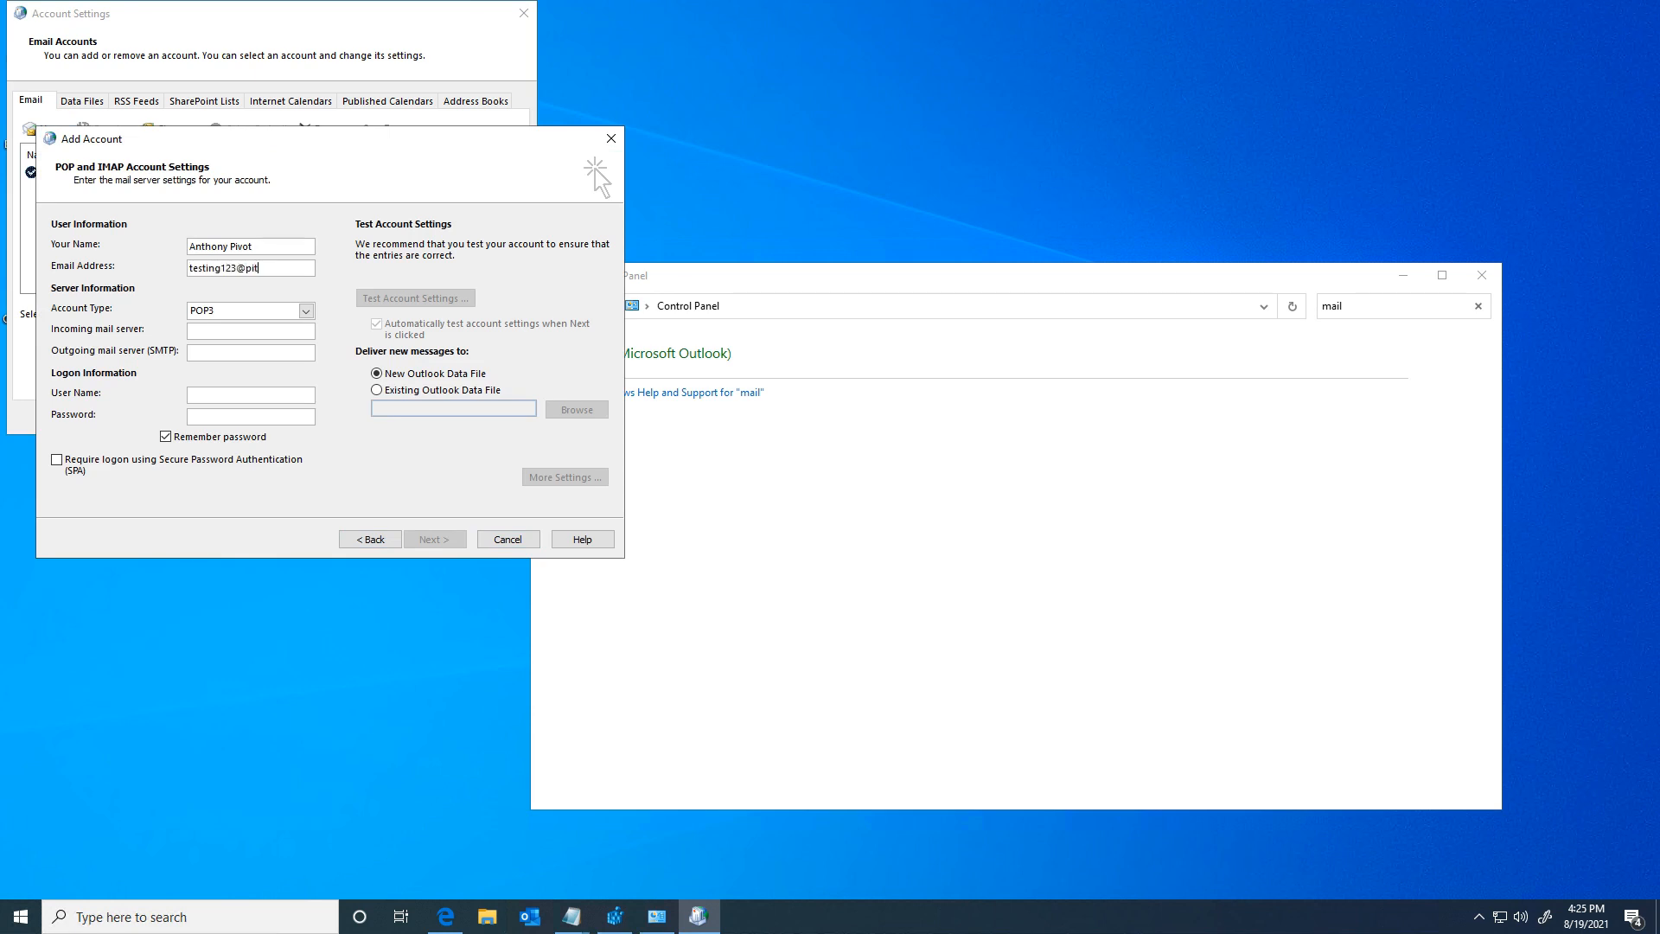
# Step: Enter the display name, e-mail address, incoming server NO and outgoing server smtp.office365.com
pyautogui.press('Tab')
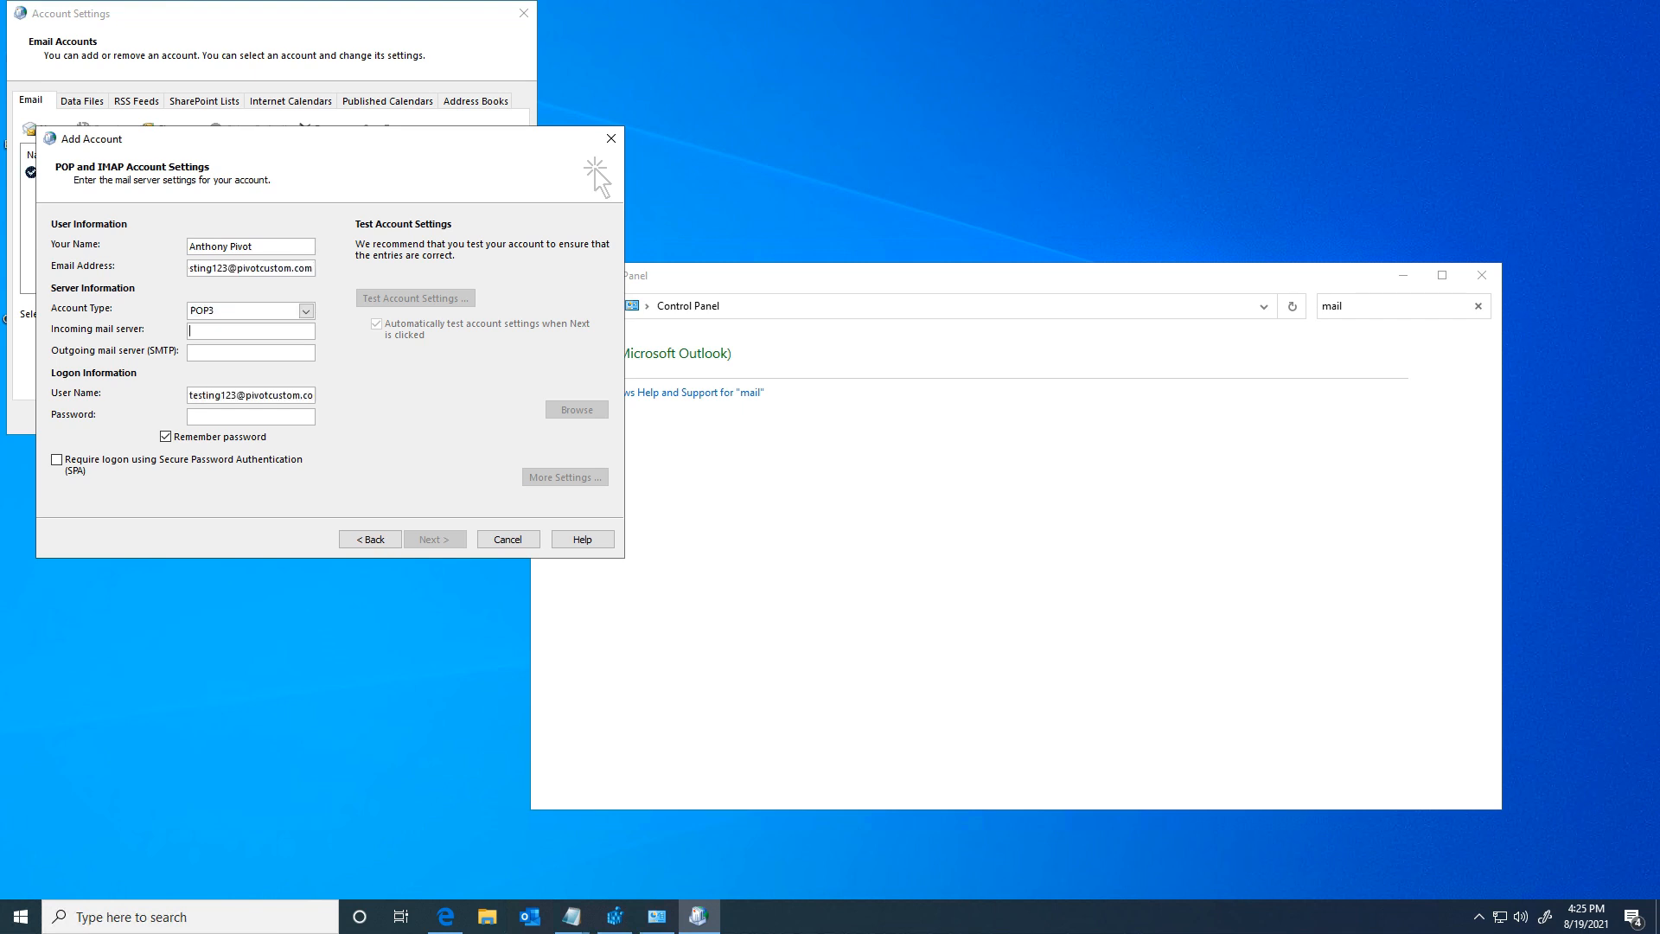
pyautogui.write('NO')
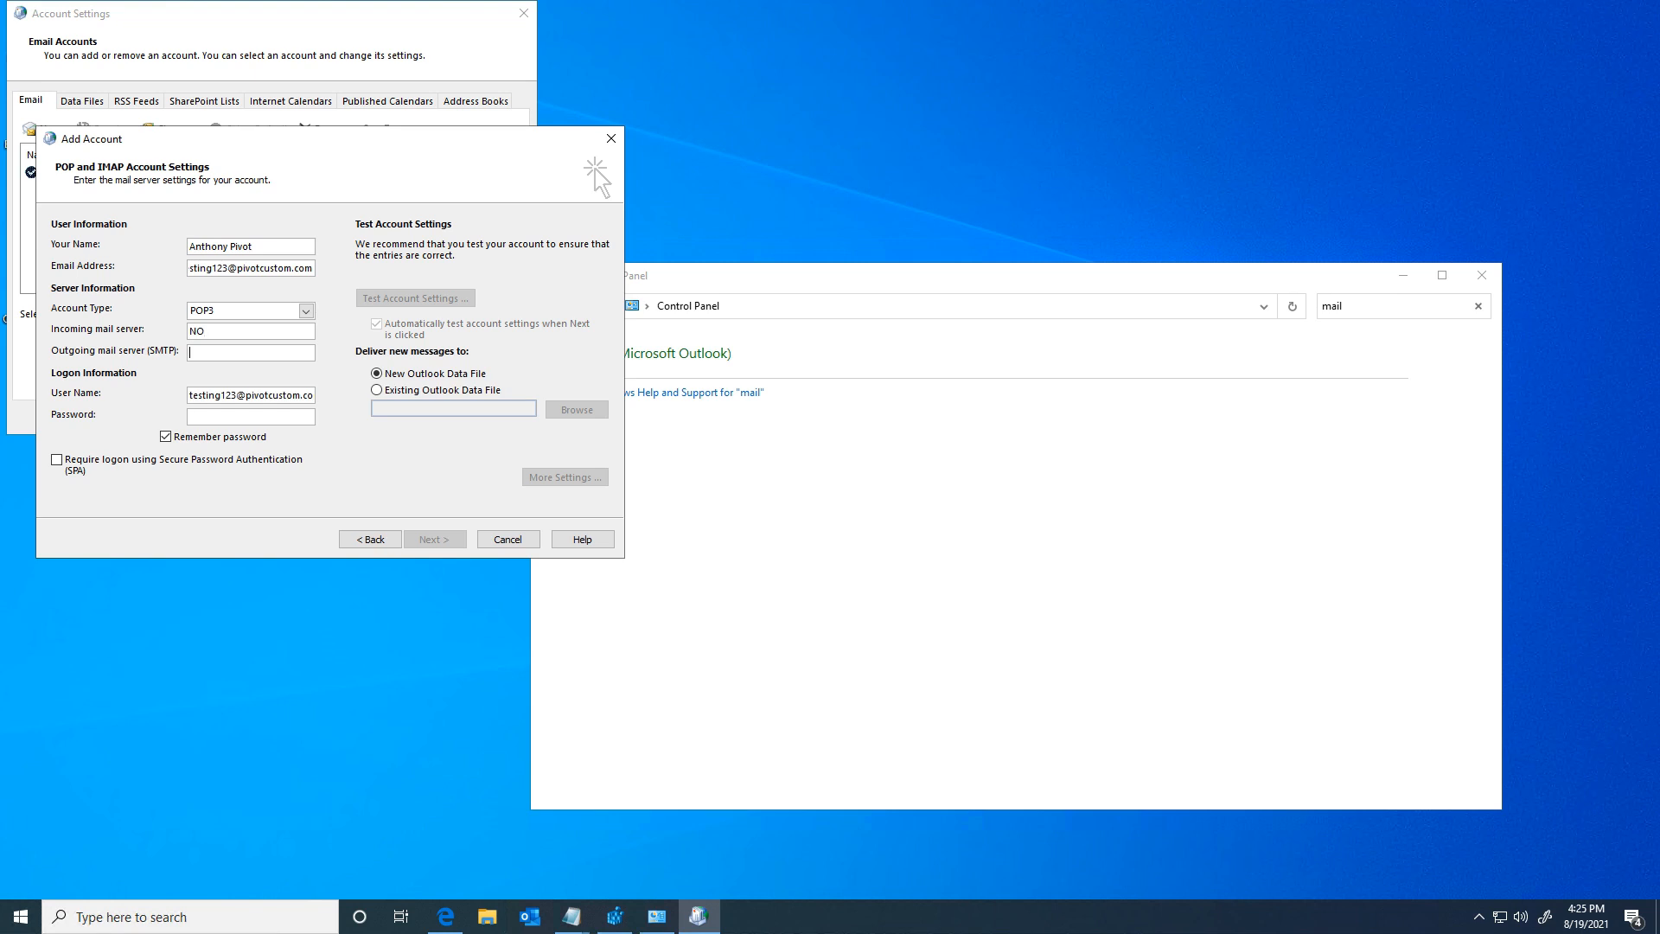
pyautogui.write('smtp.')
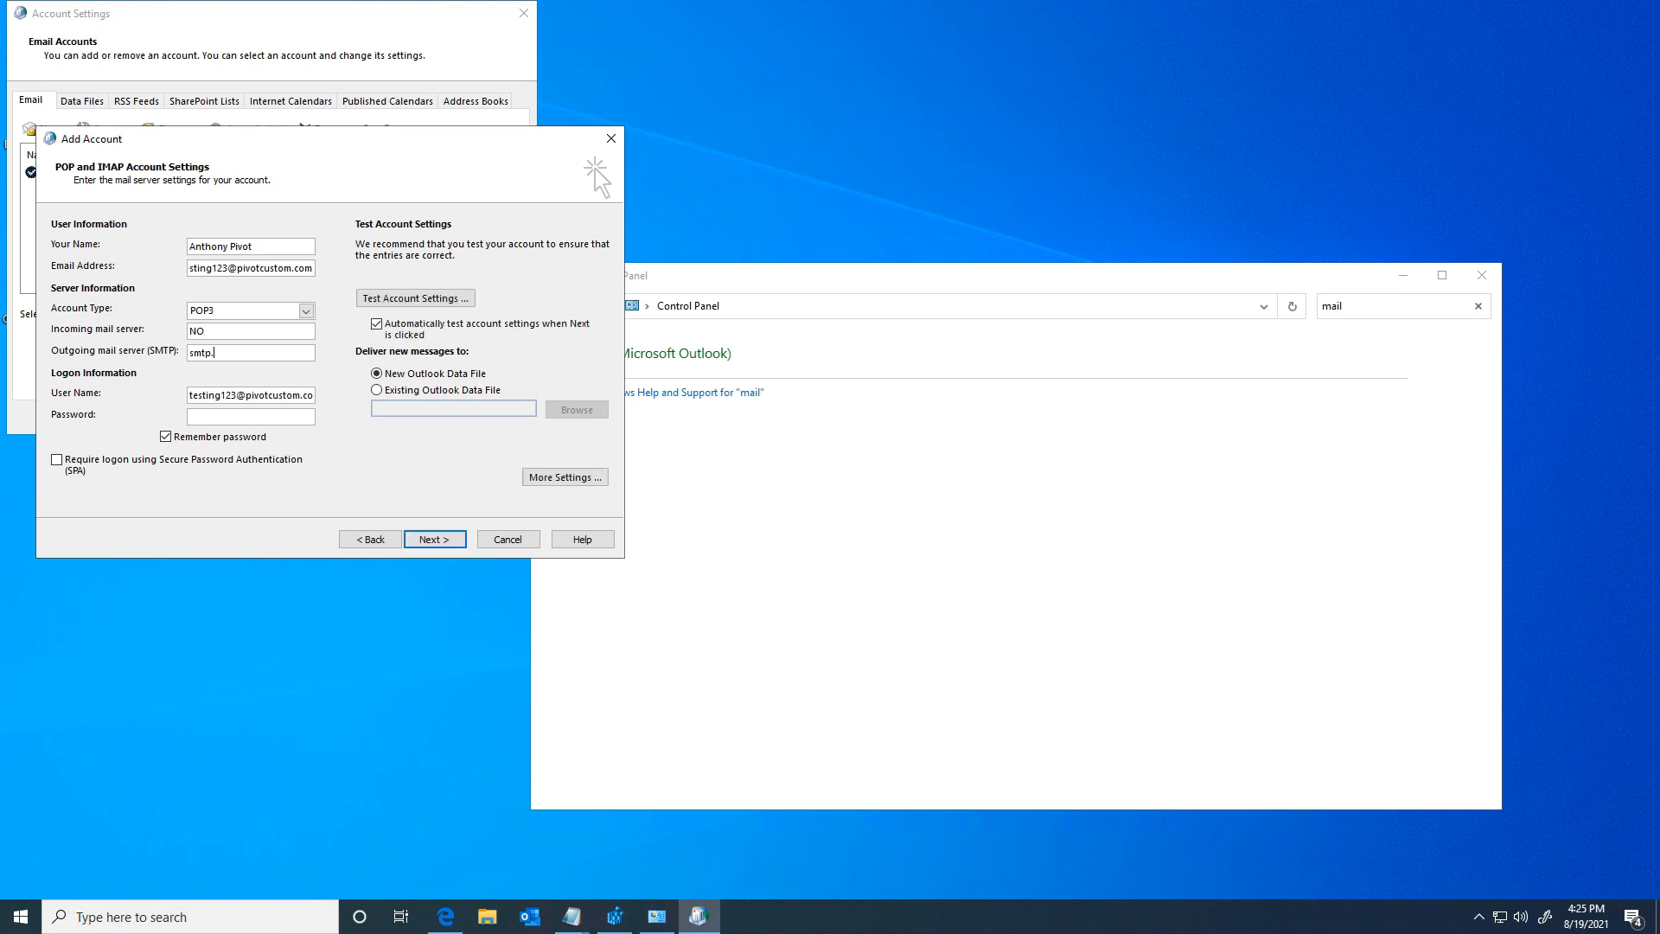
pyautogui.write('office365.com')
# Step: Replace the user name with the other mailbox's login, paste its password, and disable automatic testing
pyautogui.moveTo(194, 395); pyautogui.dragTo(329, 399)
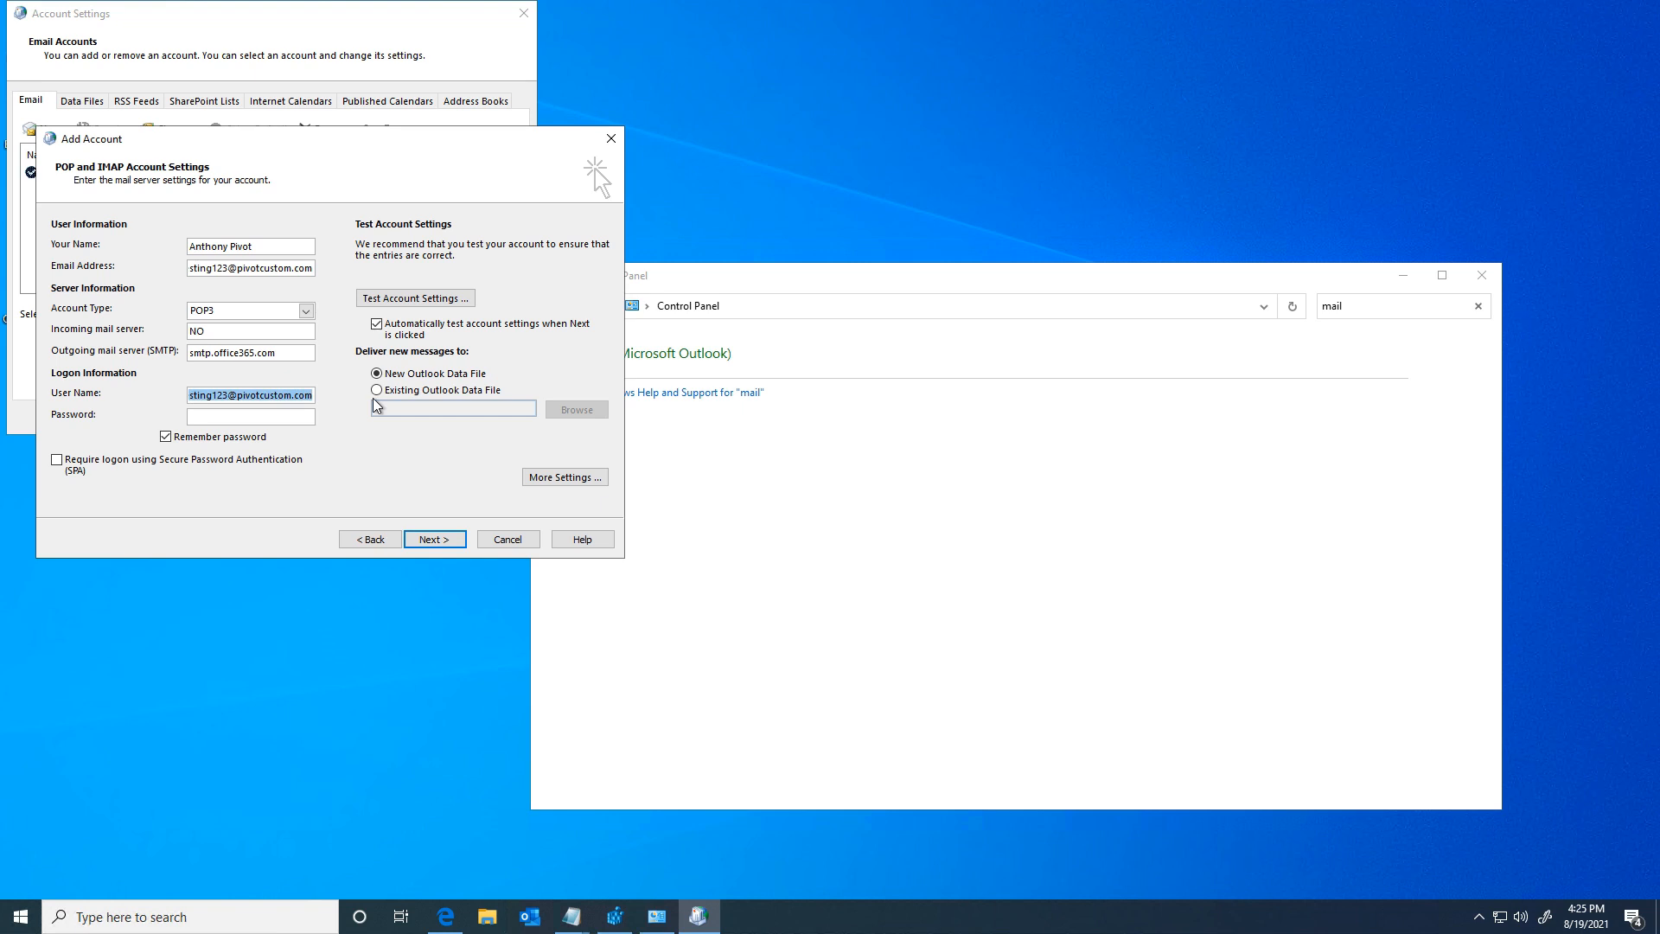
pyautogui.press('BackSpace')
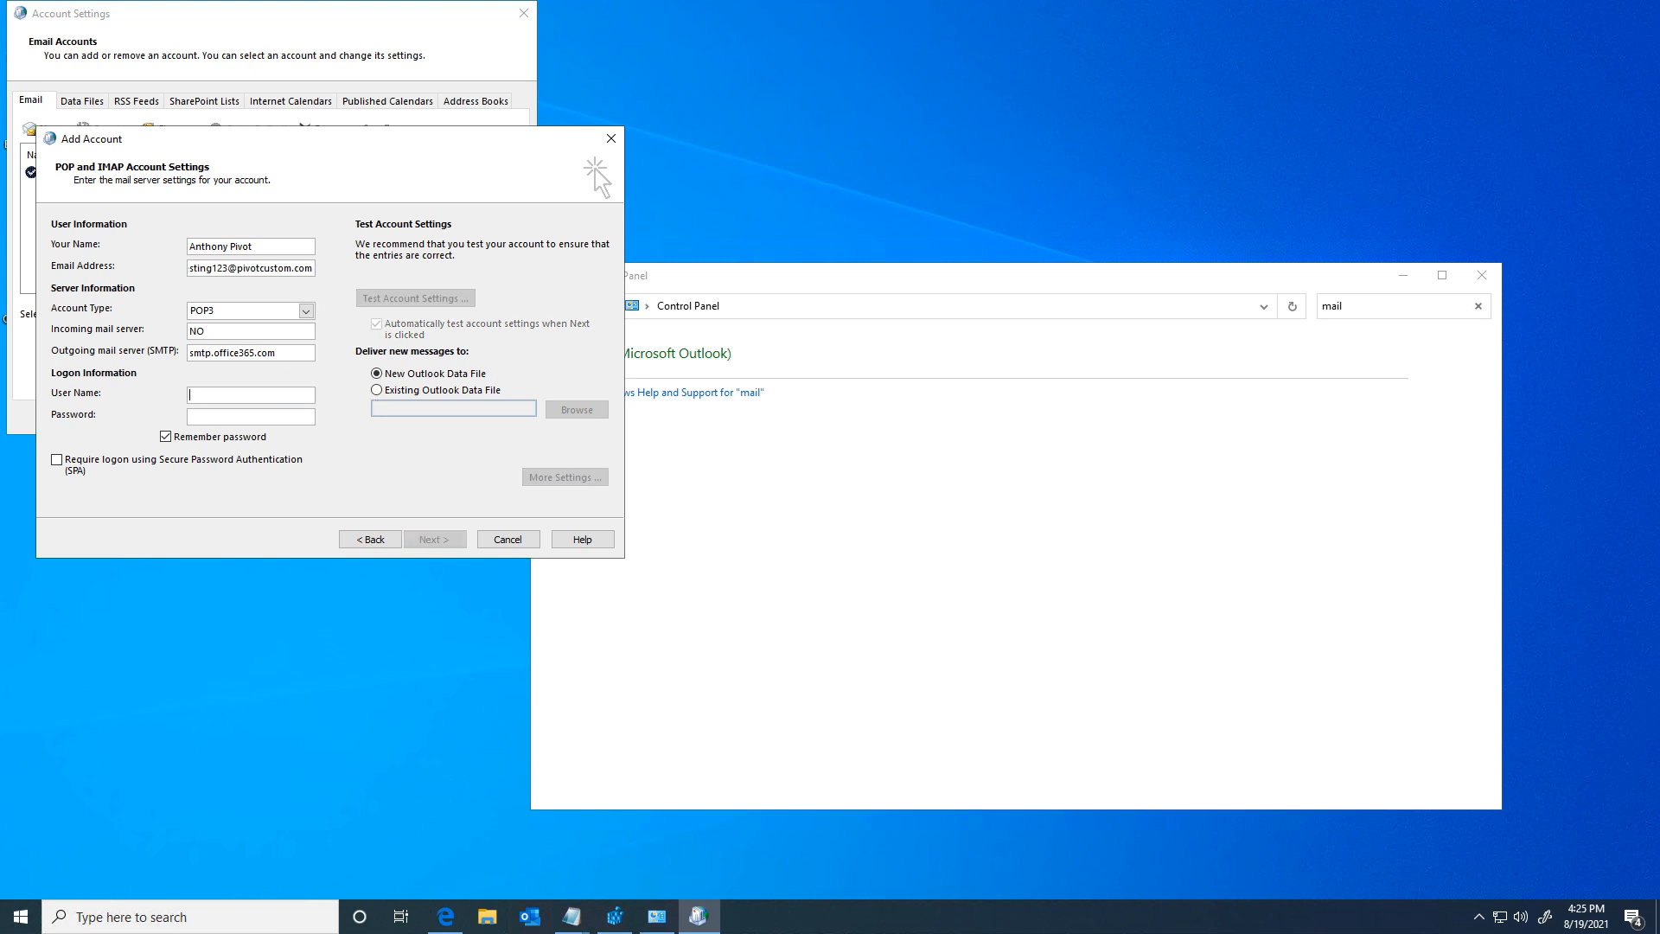
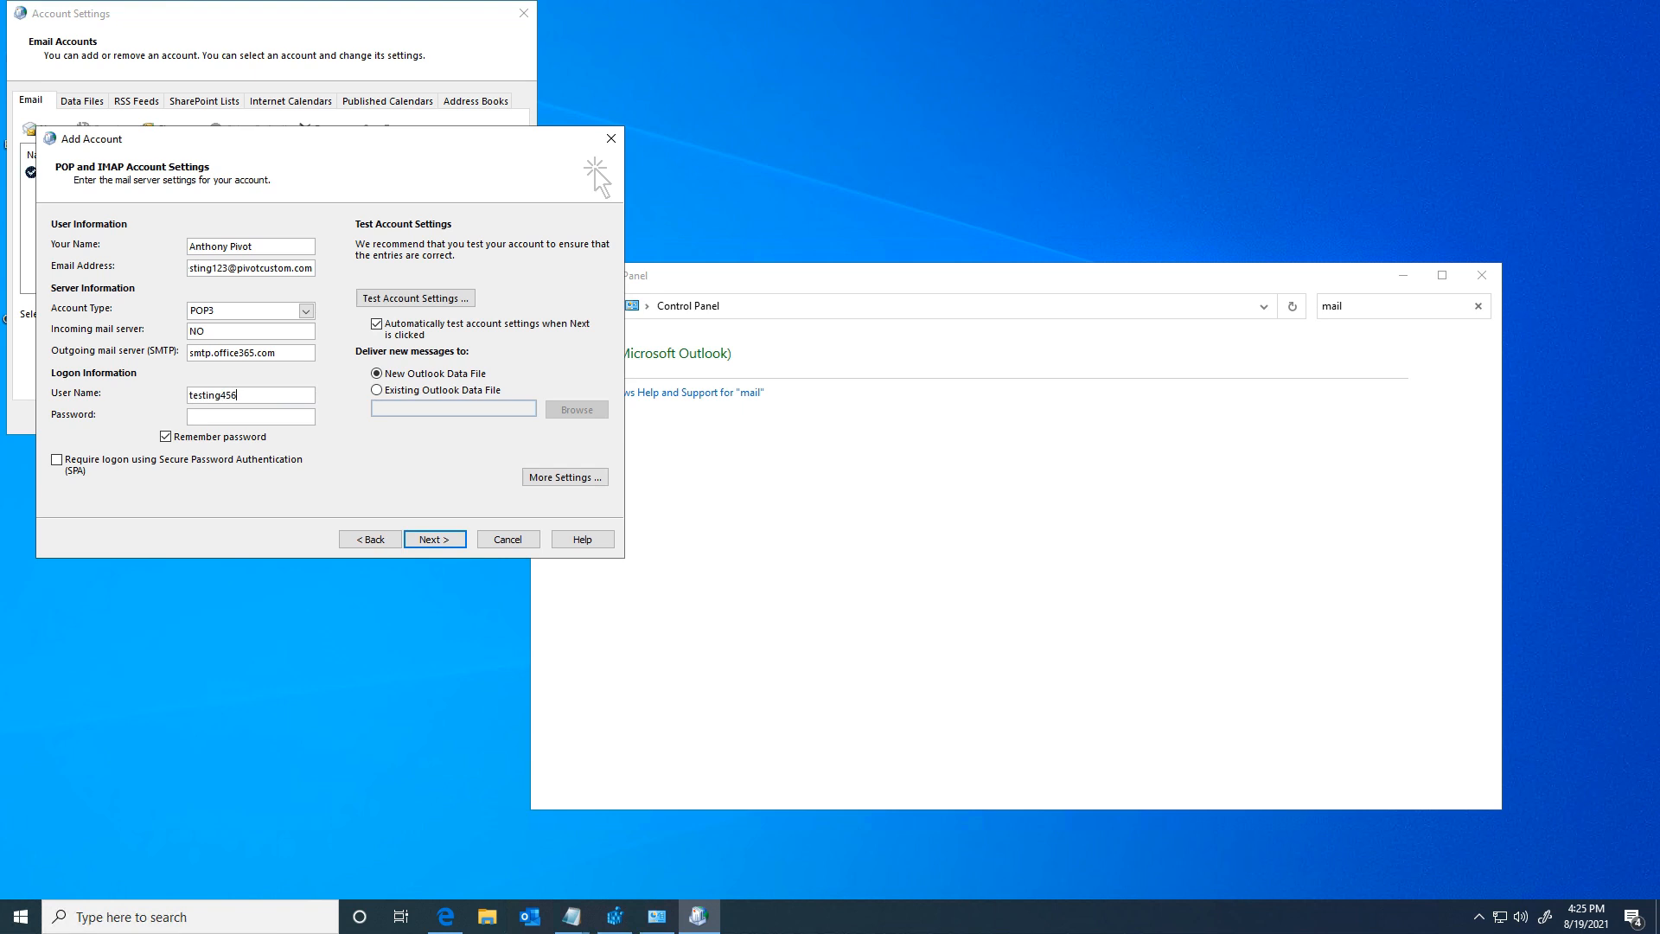
pyautogui.hotkey('ctrl', 'v')
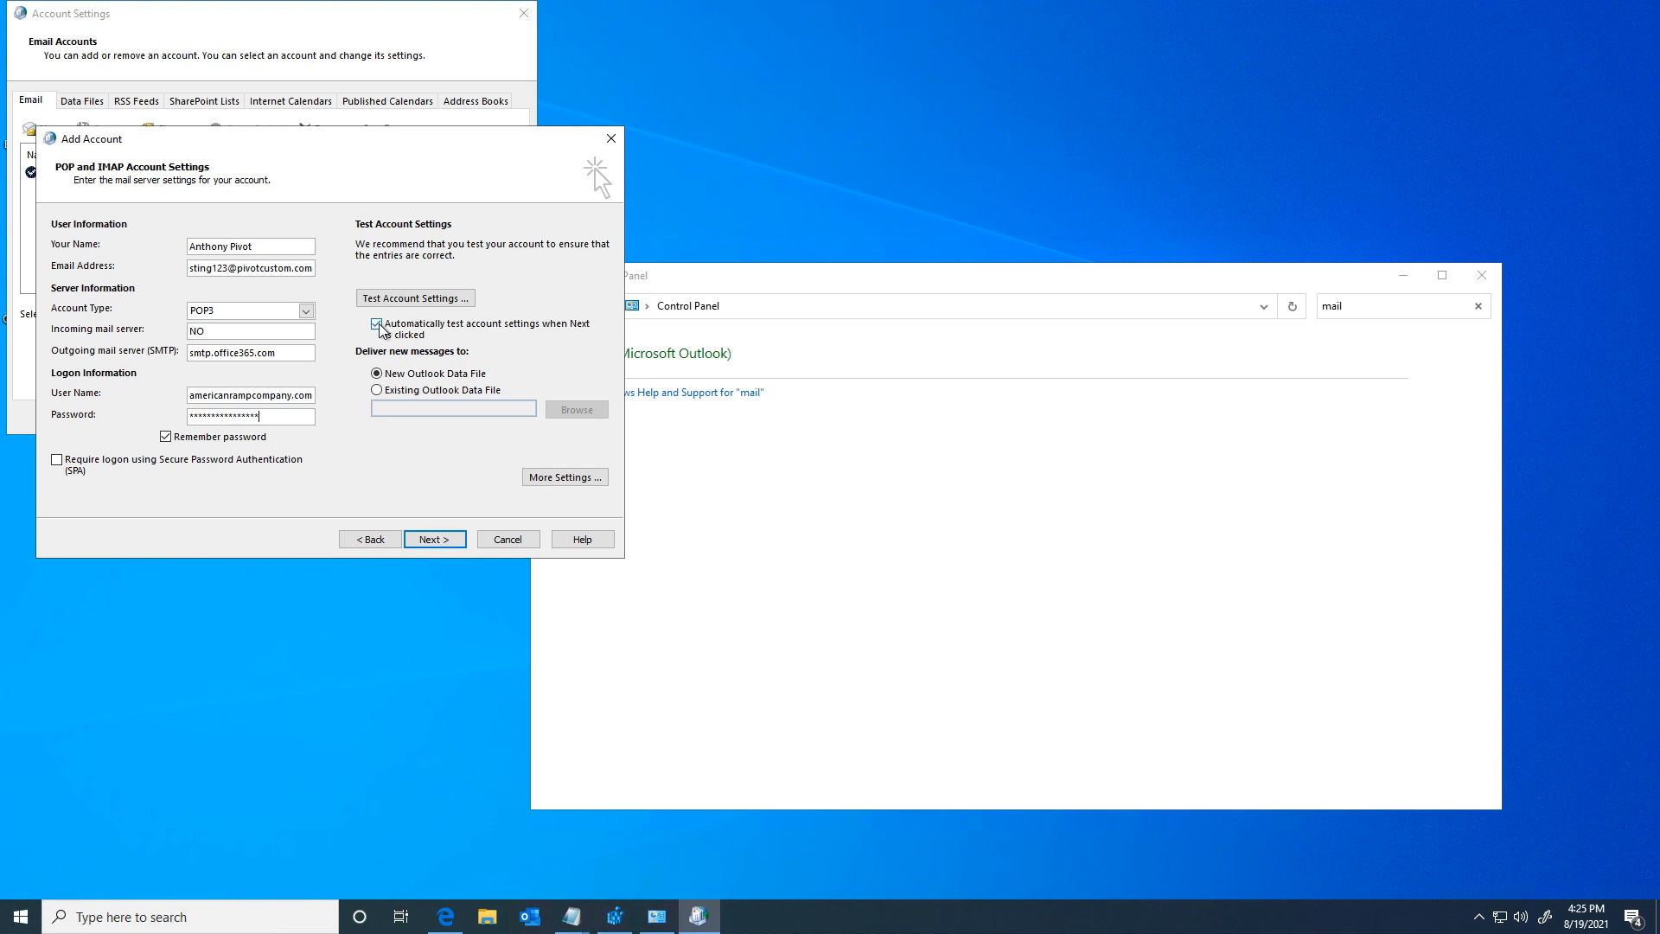
pyautogui.click(417, 330)
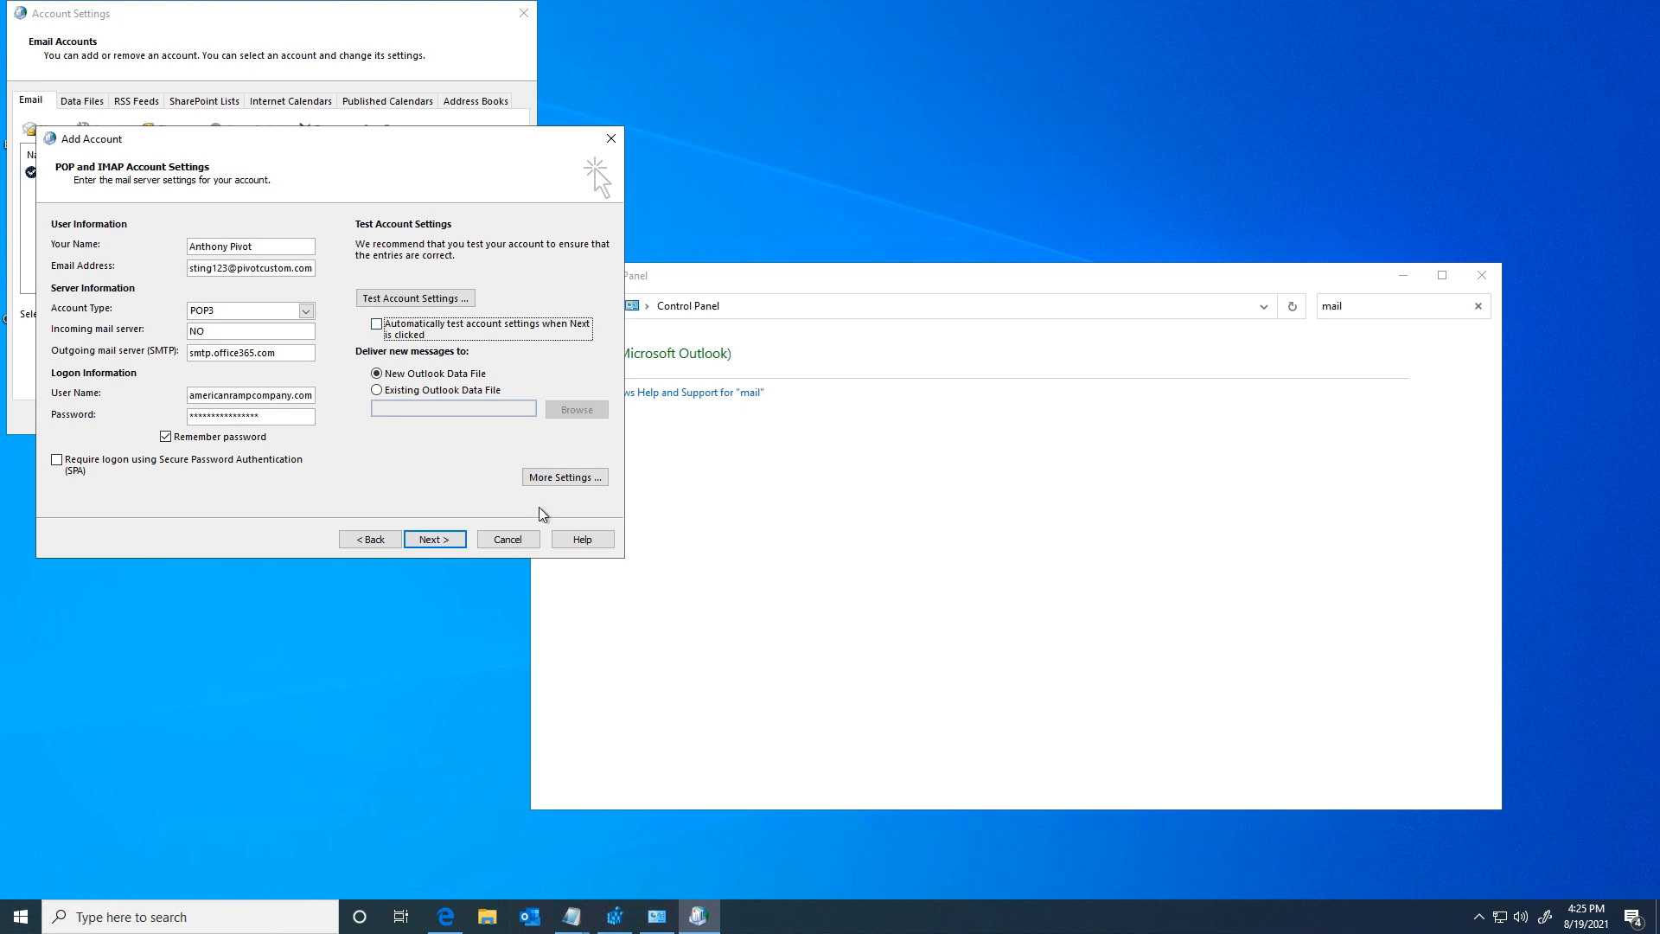
pyautogui.click(575, 478)
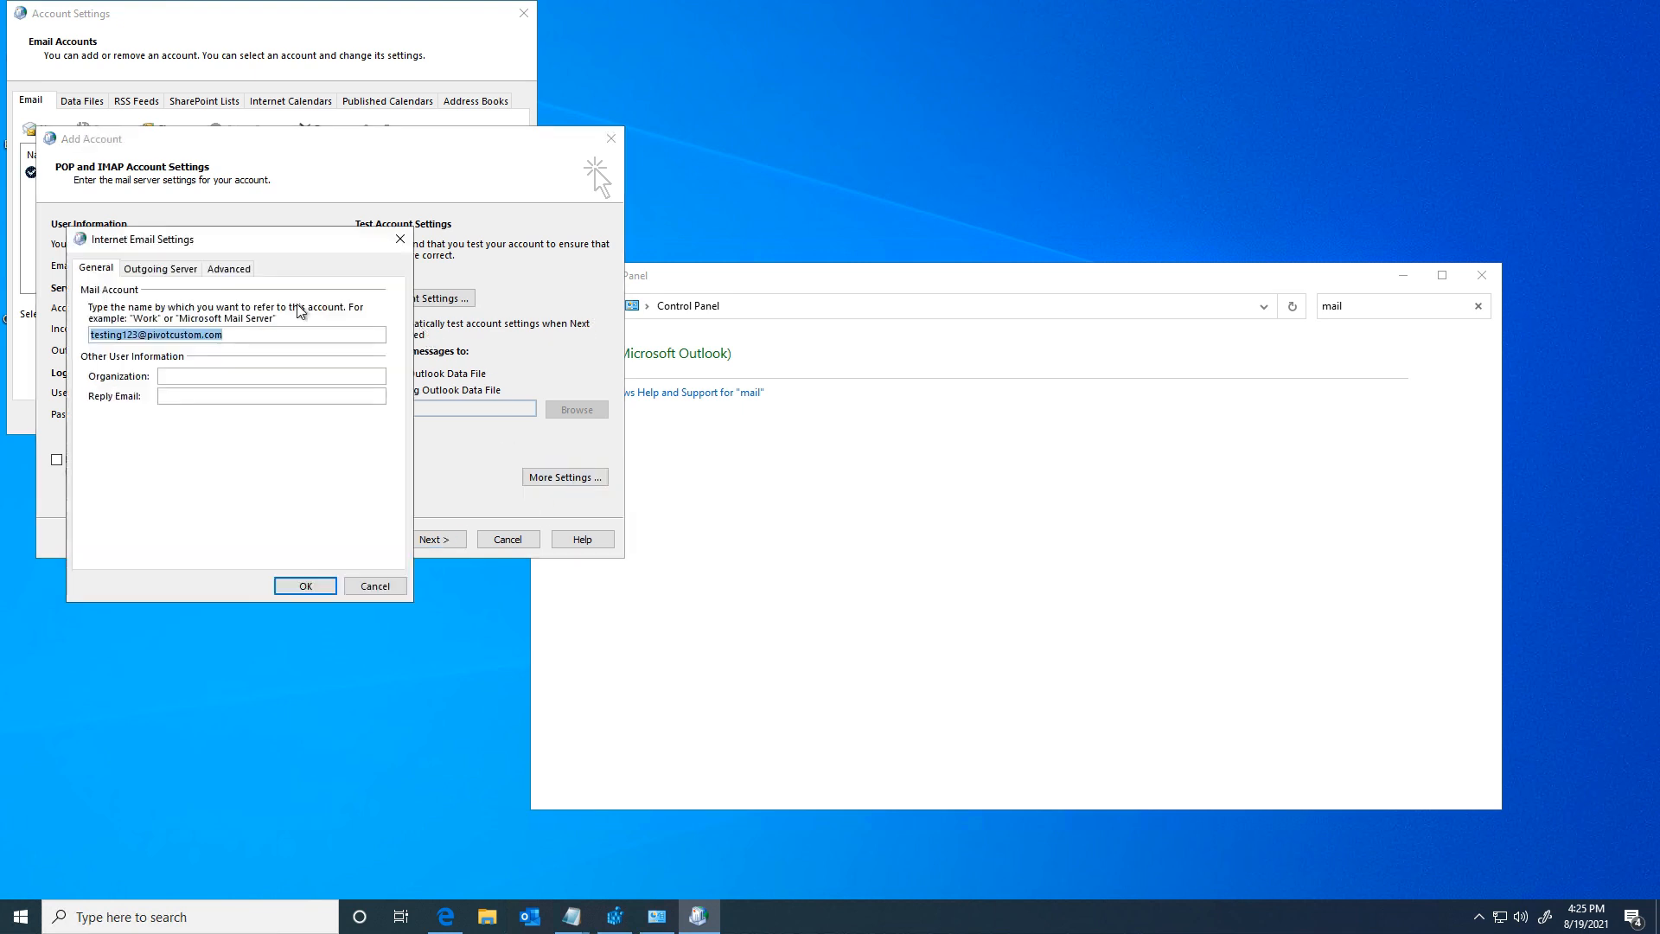
# Step: Require outgoing SMTP authentication and set port 587 with STARTTLS encryption
pyautogui.click(165, 269)
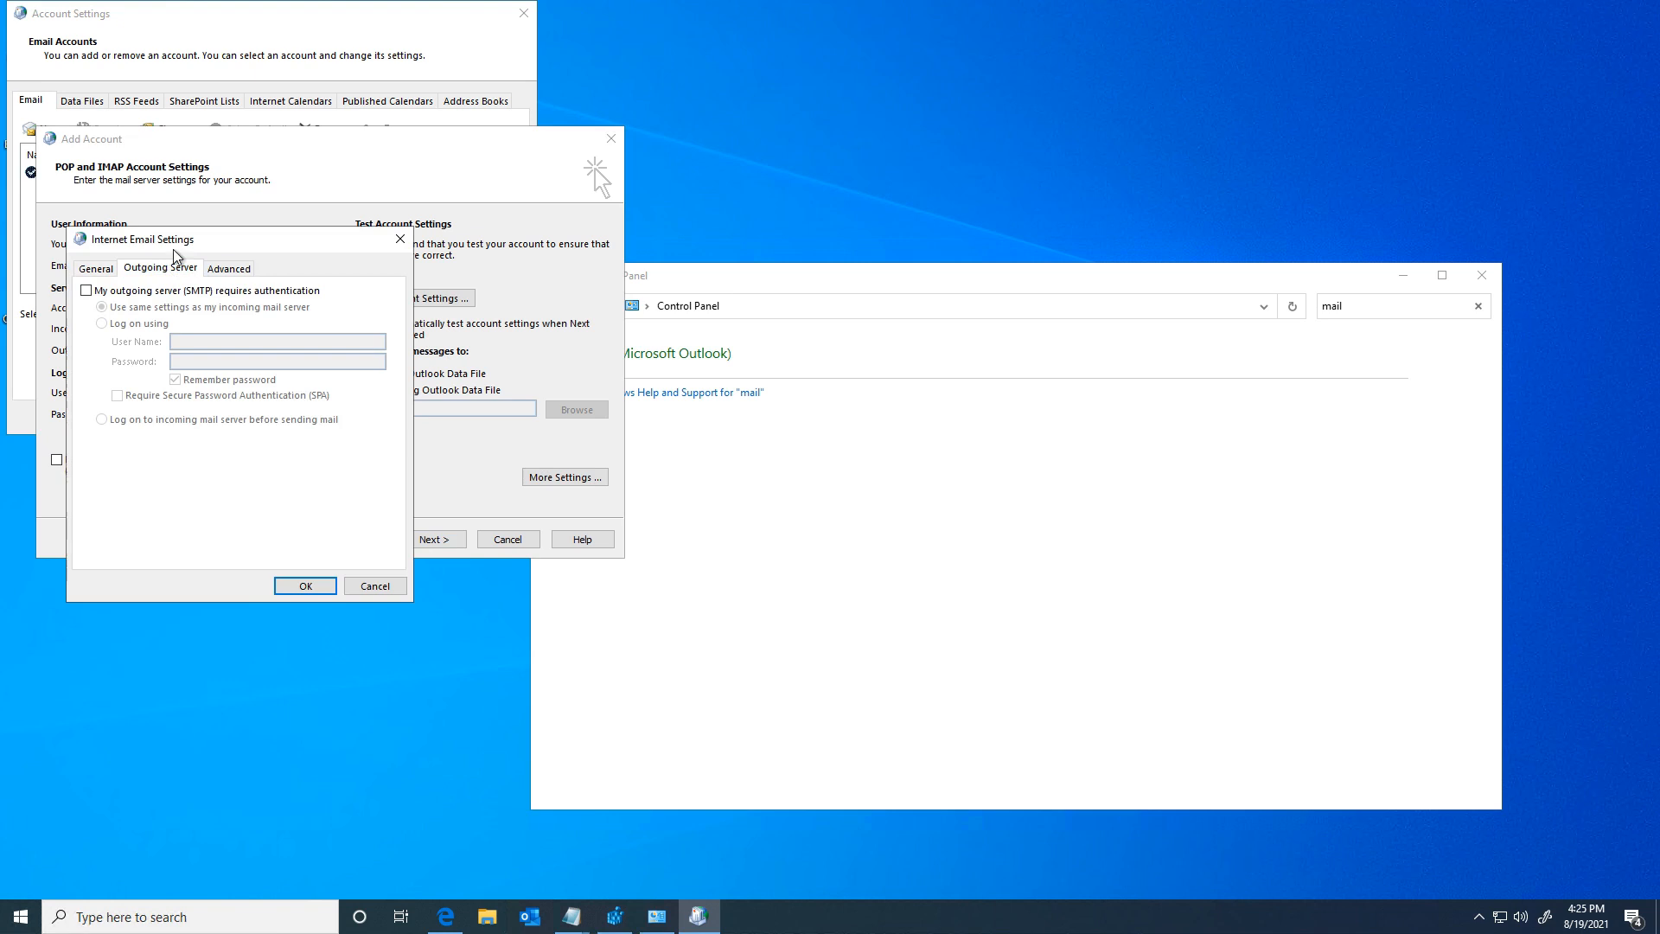
pyautogui.click(86, 291)
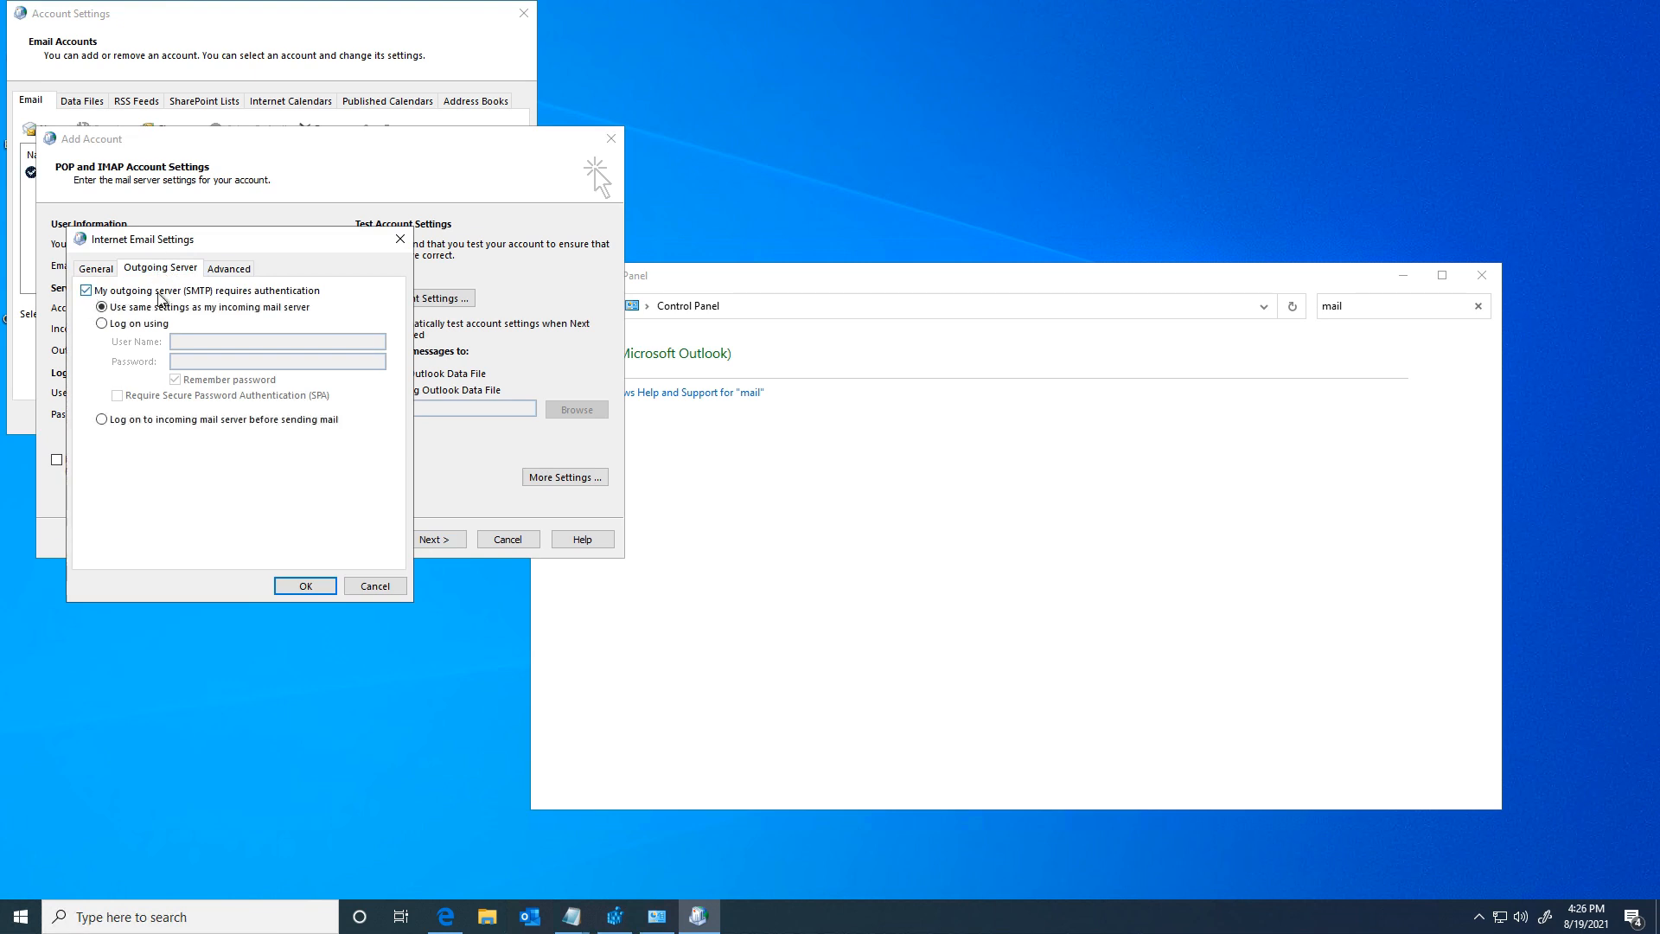
pyautogui.click(230, 269)
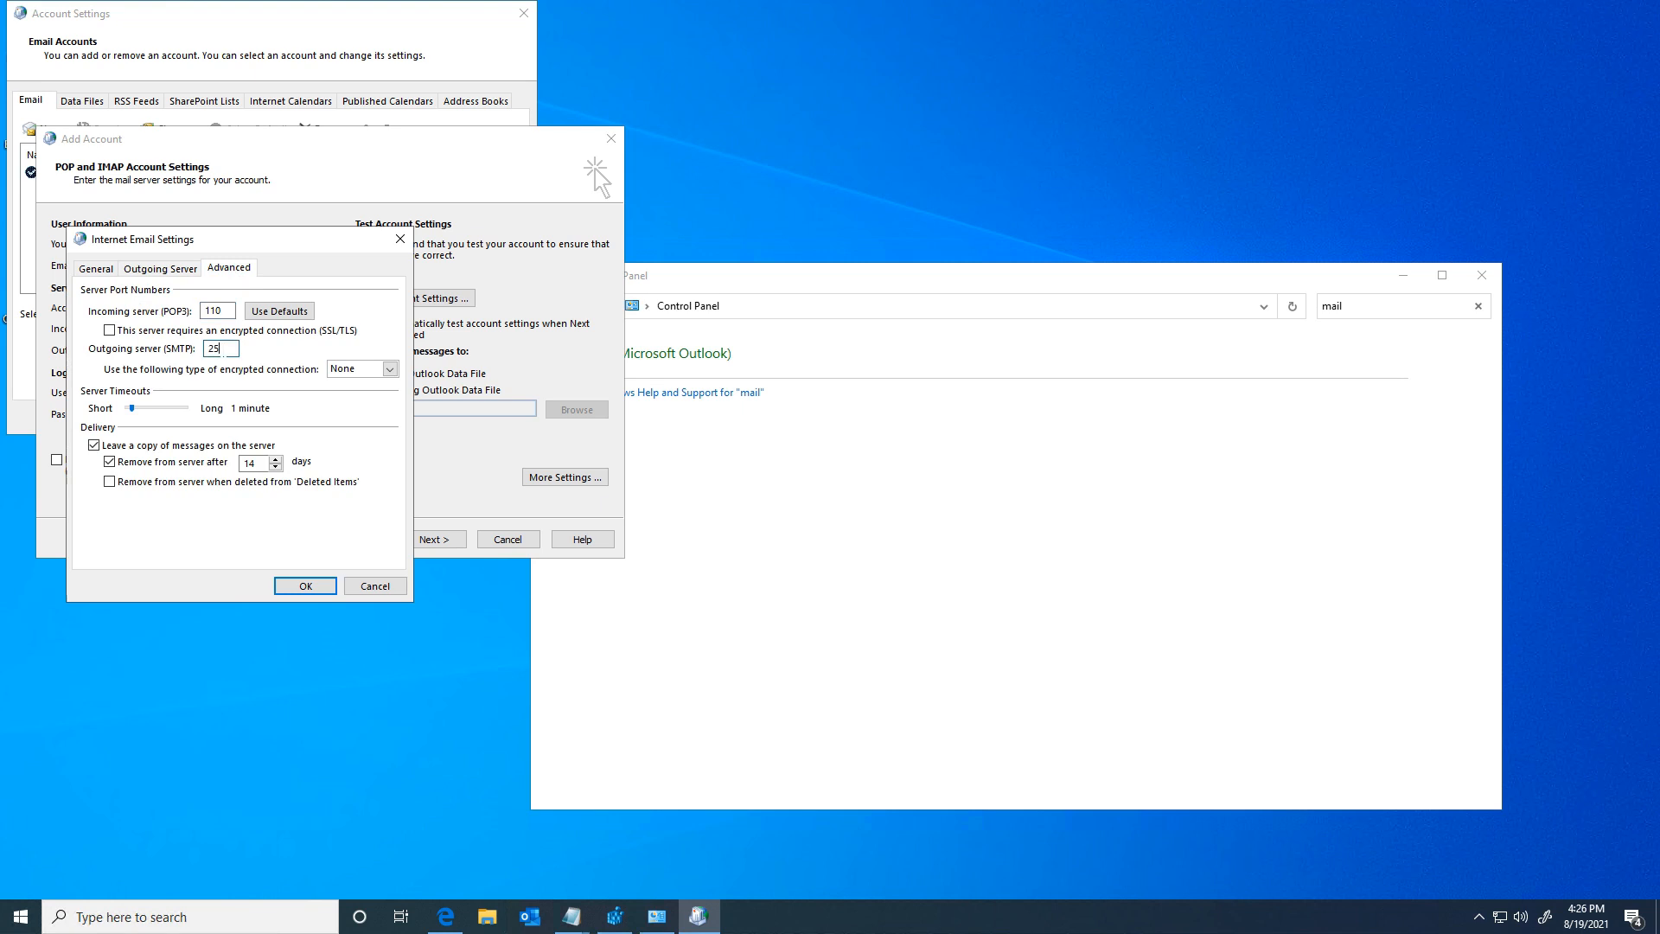
pyautogui.doubleClick(223, 354)
pyautogui.write('587')
pyautogui.click(360, 370)
pyautogui.click(371, 406)
pyautogui.click(304, 587)
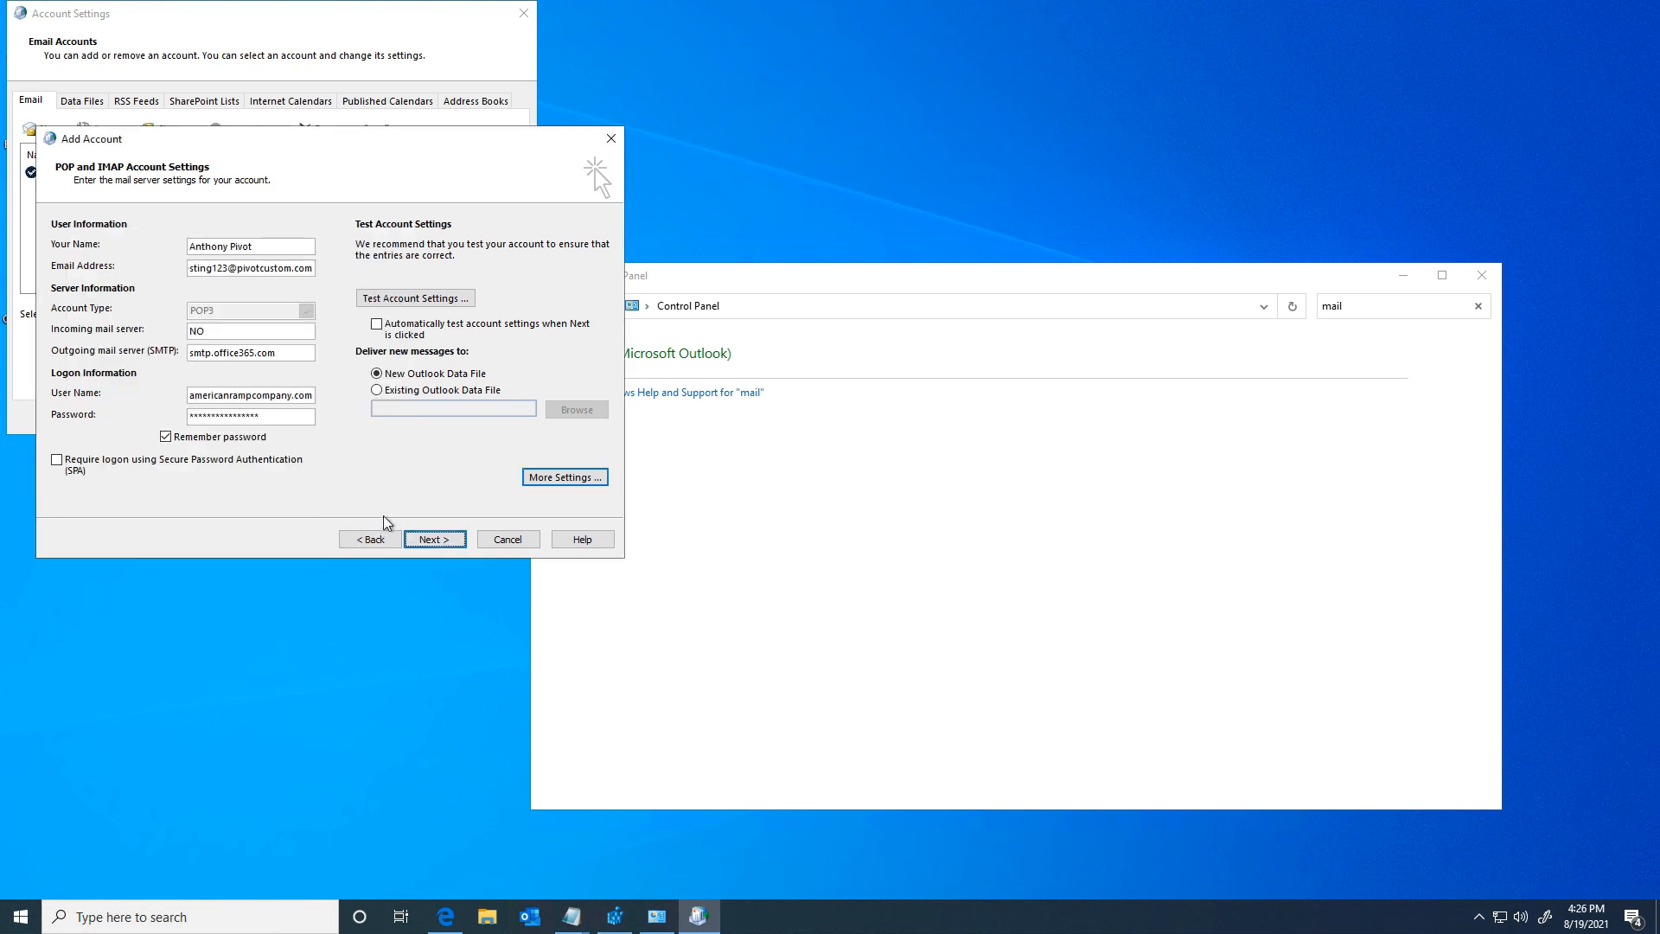
pyautogui.click(415, 303)
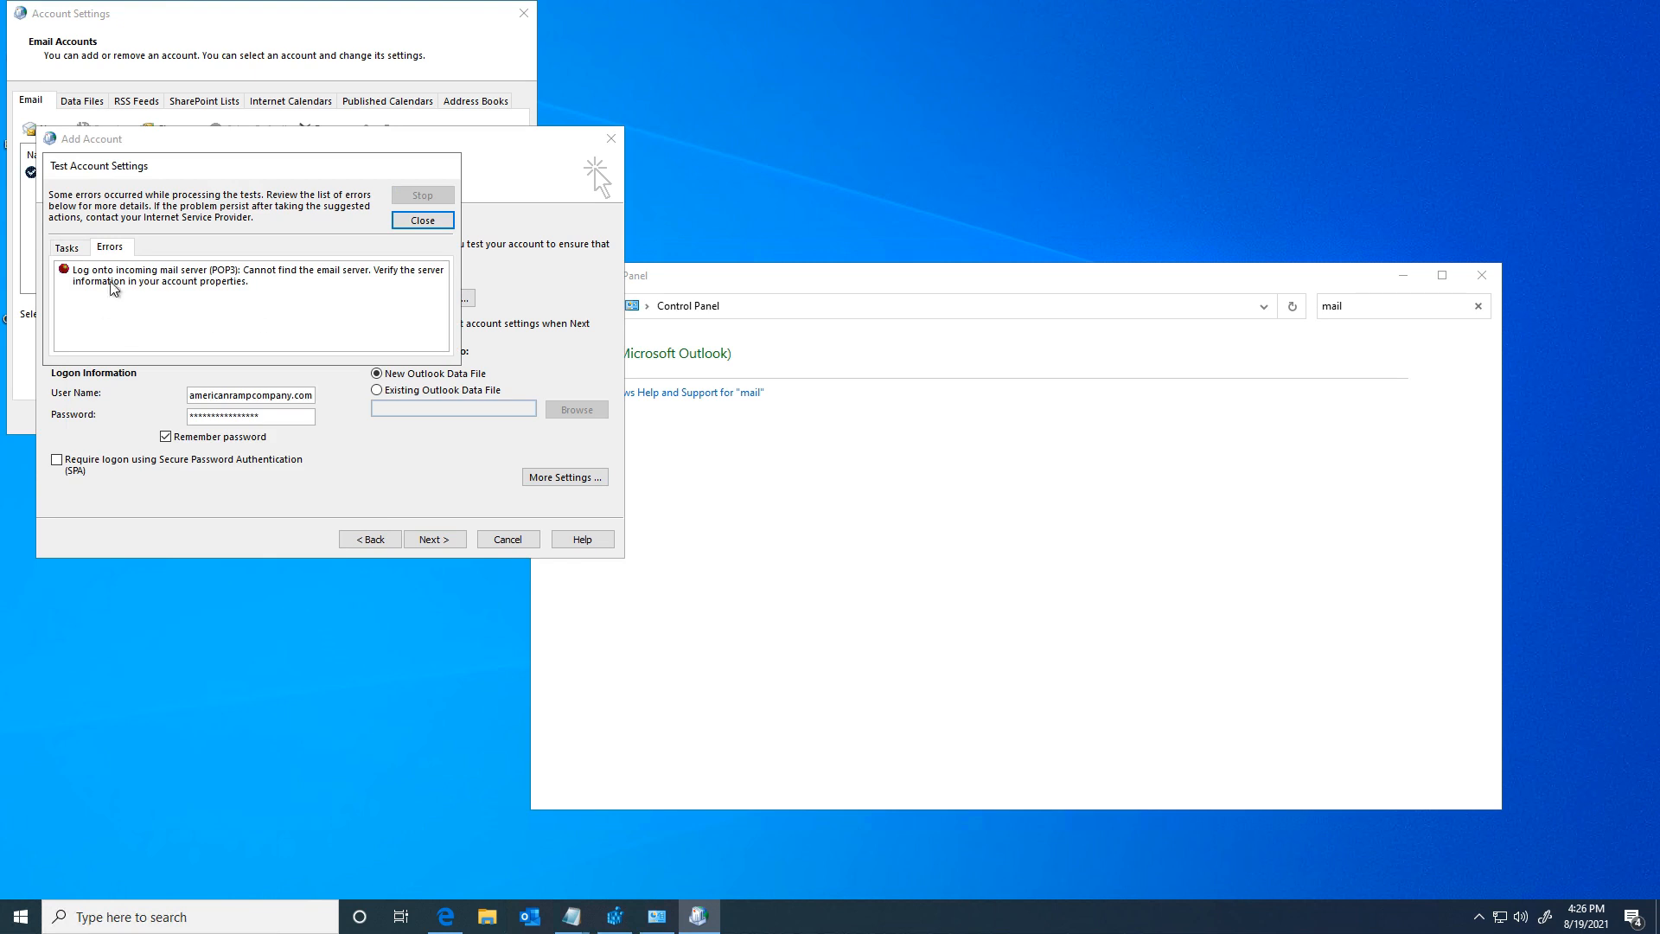
# Step: Review each test task's result, then continue to the 'You're all set!' page
pyautogui.click(72, 250)
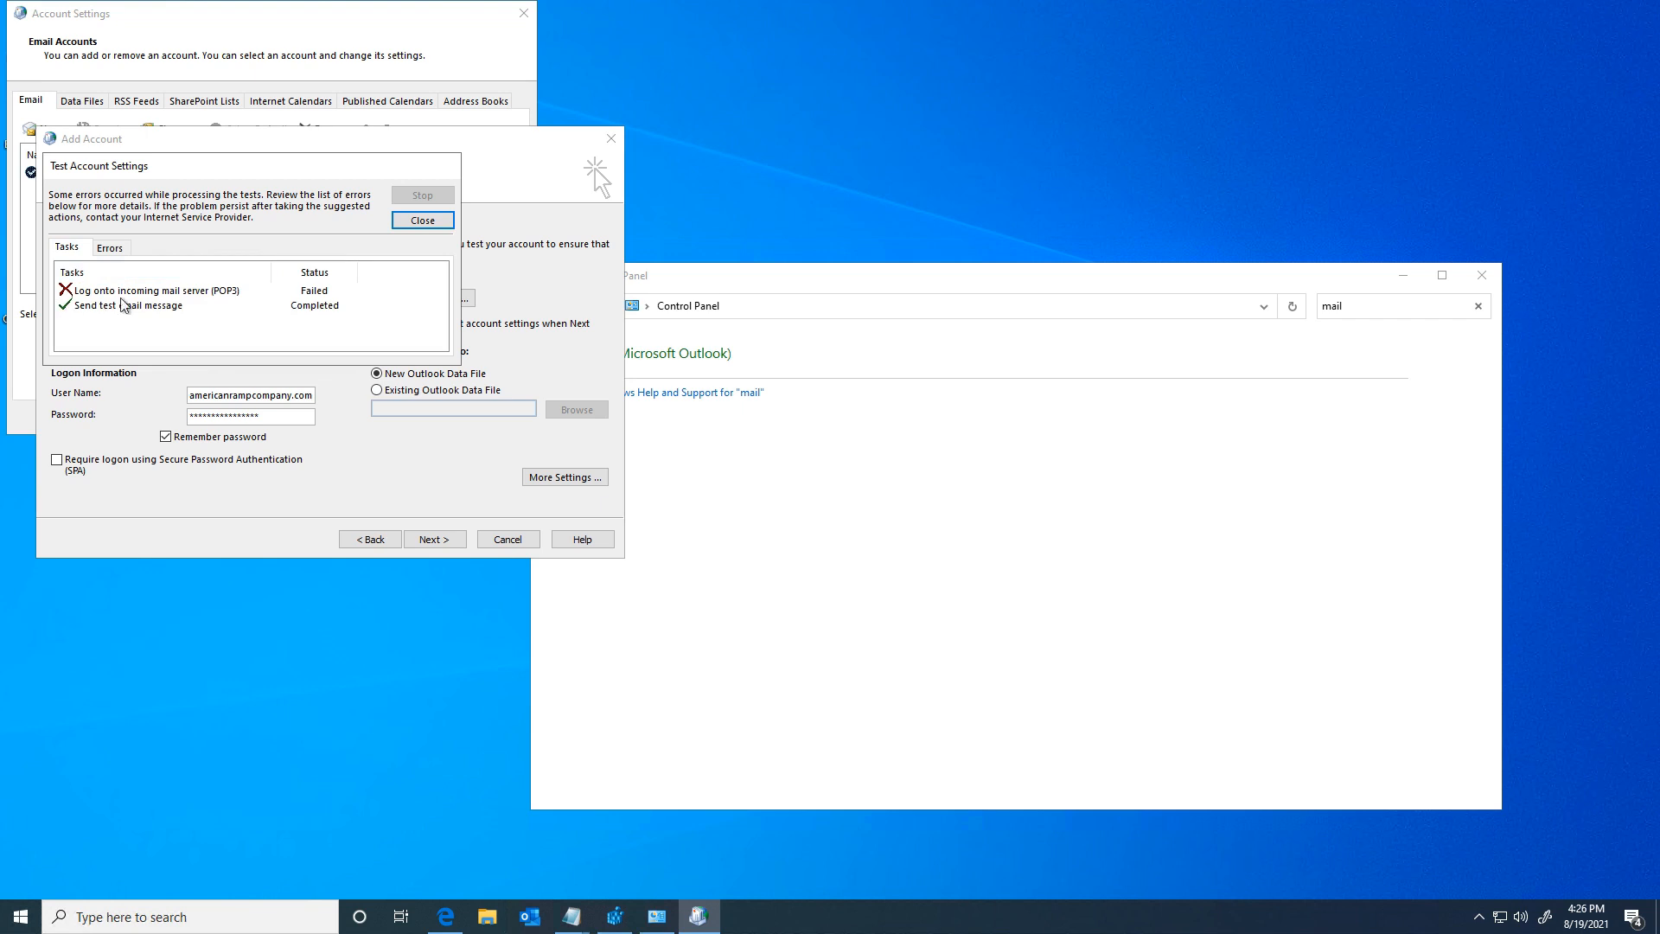
pyautogui.click(413, 227)
pyautogui.click(442, 541)
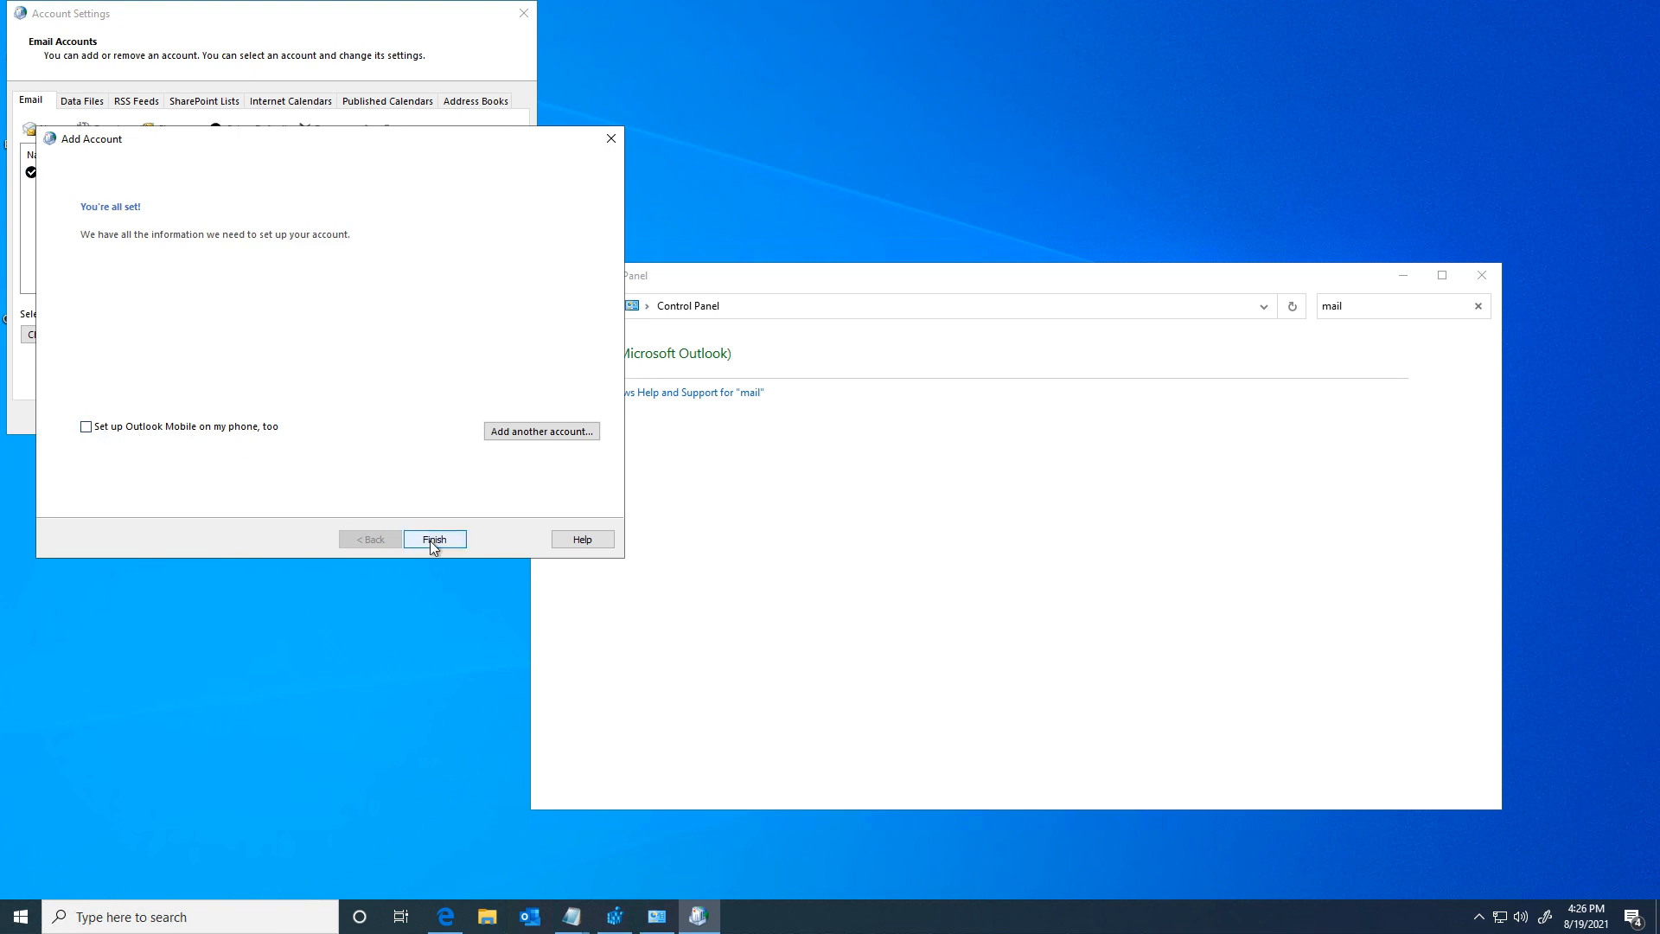
# Step: Finish the new POP account, deliver its mail to the Exchange Inbox, and close both dialogs
pyautogui.click(432, 541)
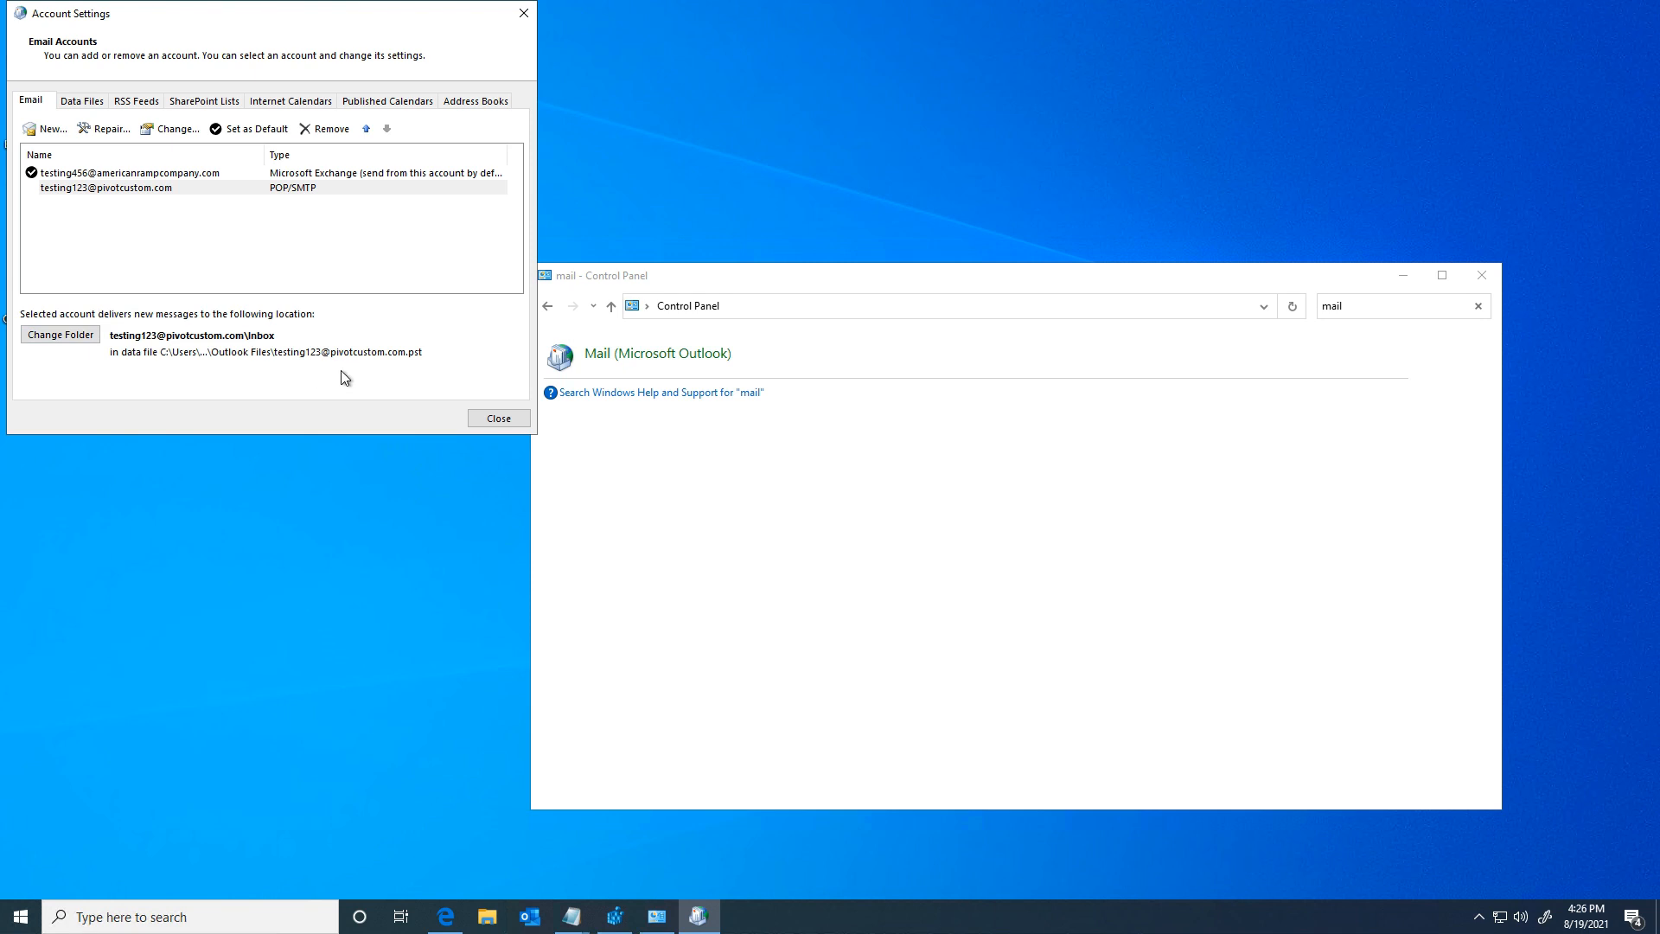
pyautogui.click(151, 175)
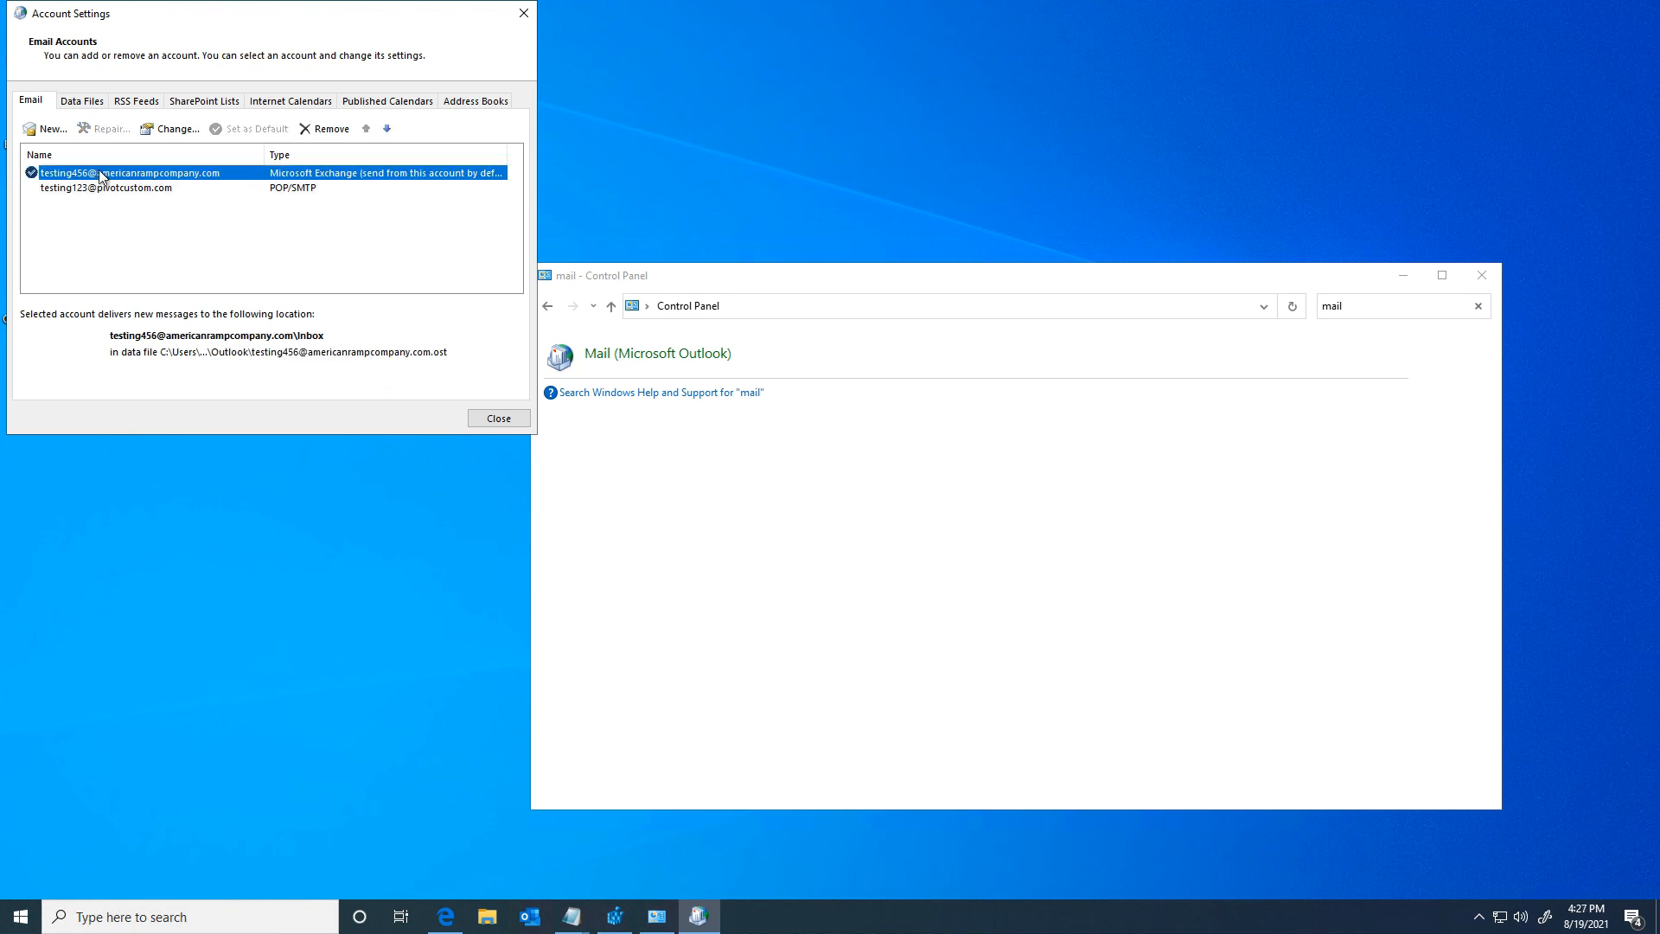
pyautogui.click(122, 189)
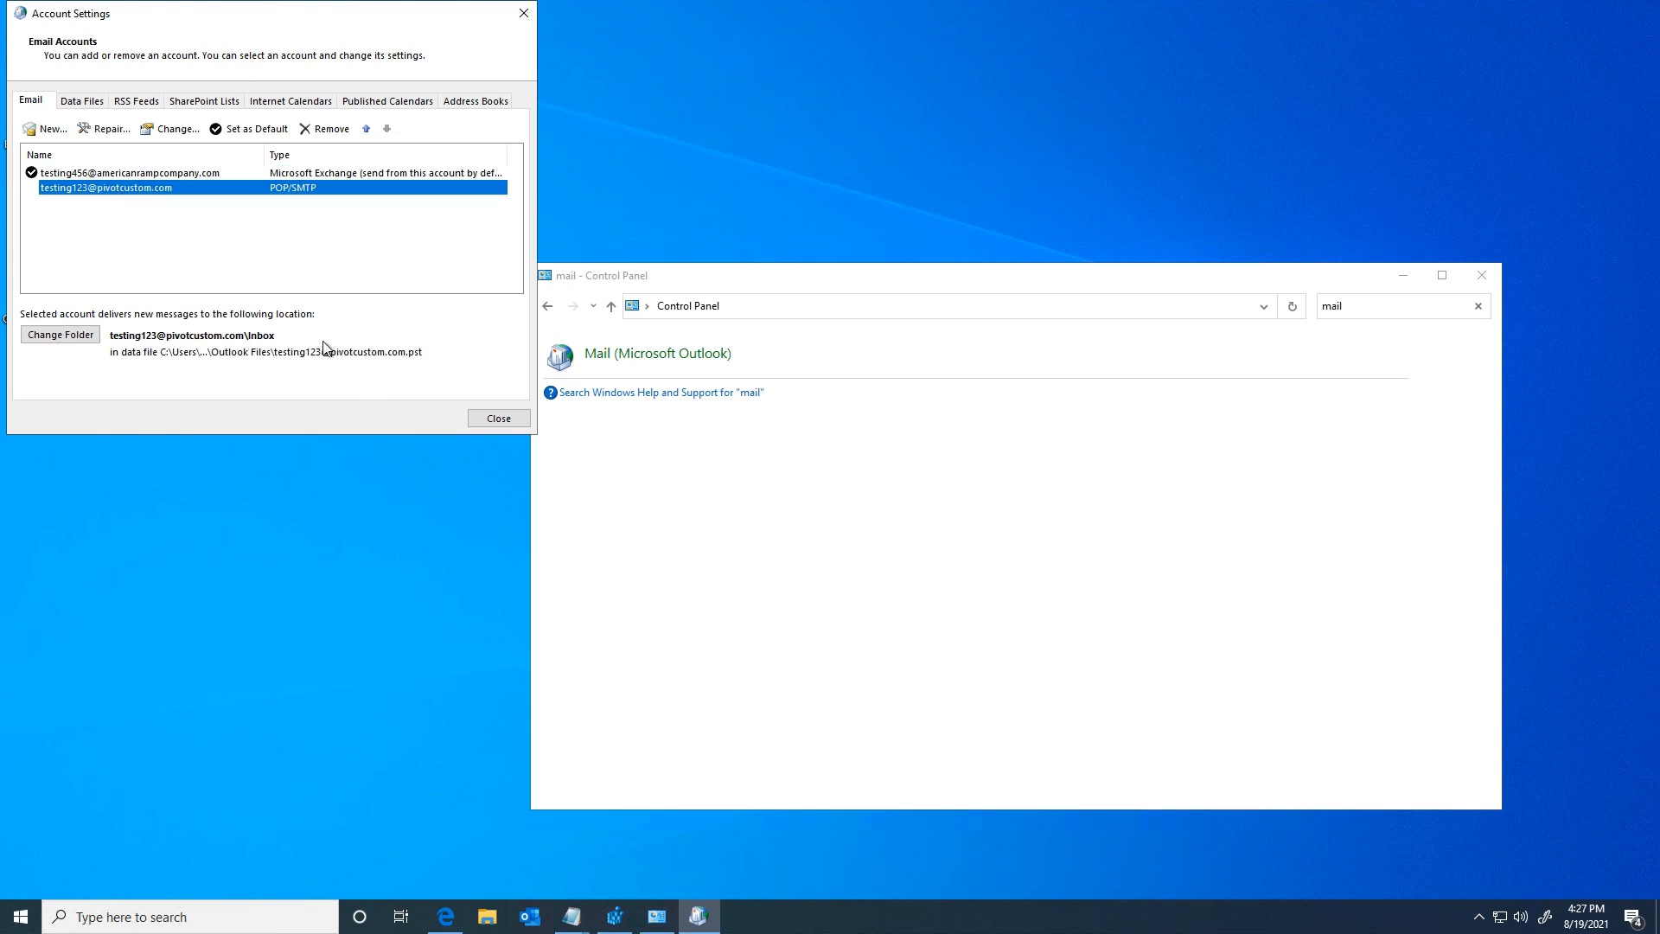
pyautogui.click(72, 337)
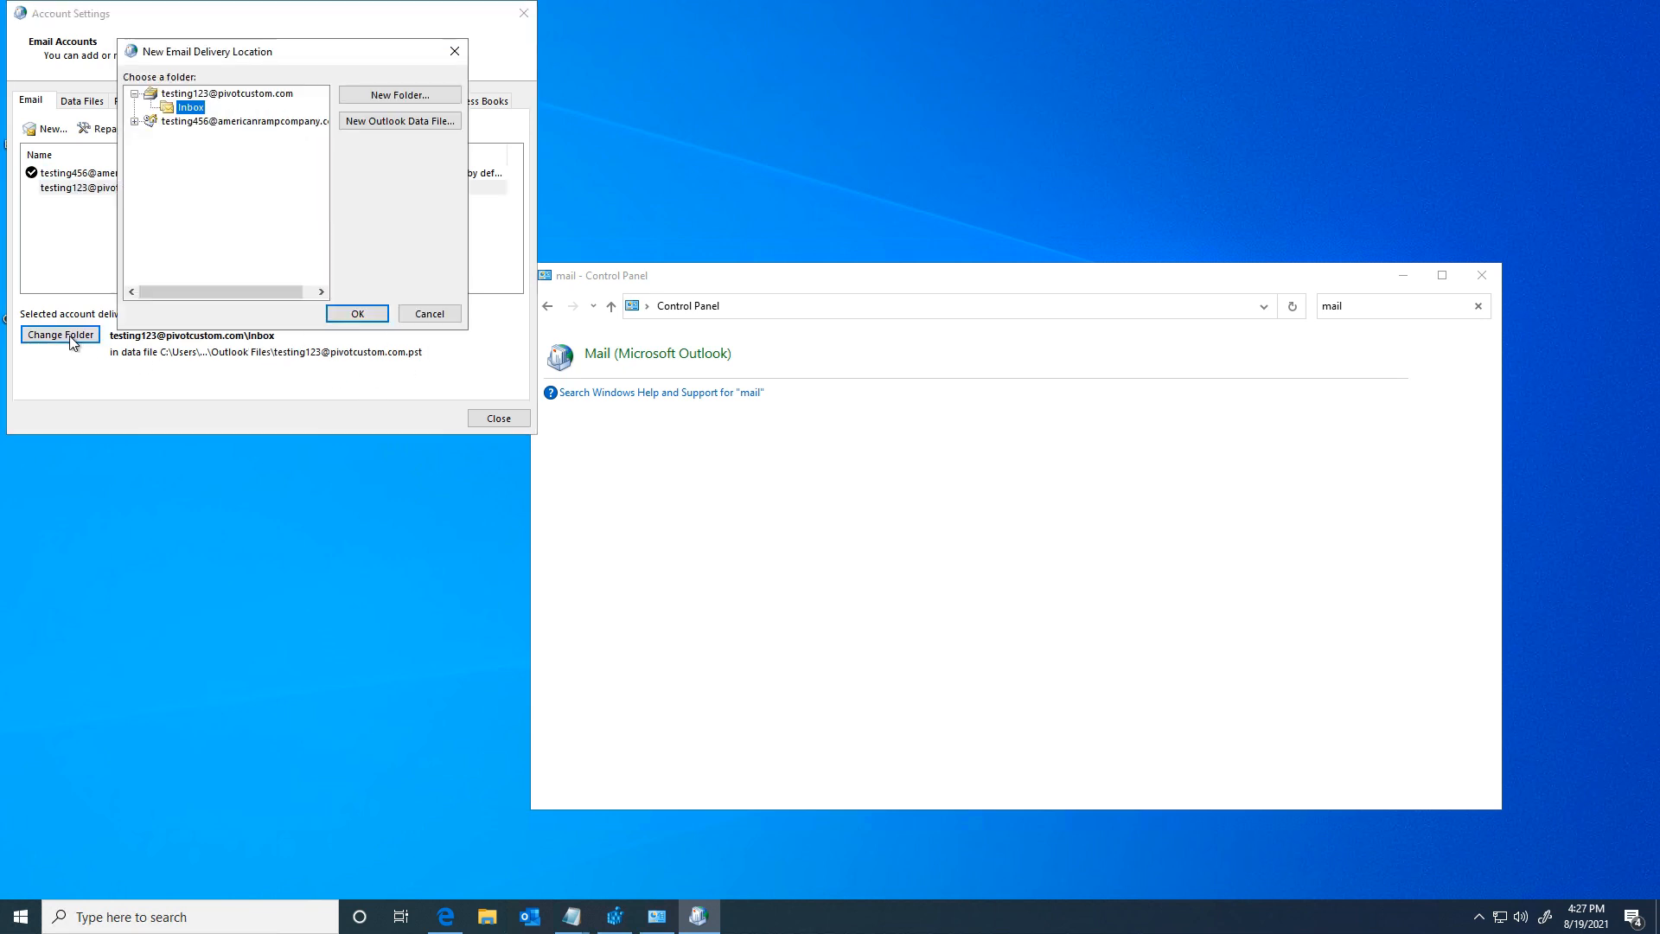
pyautogui.click(135, 122)
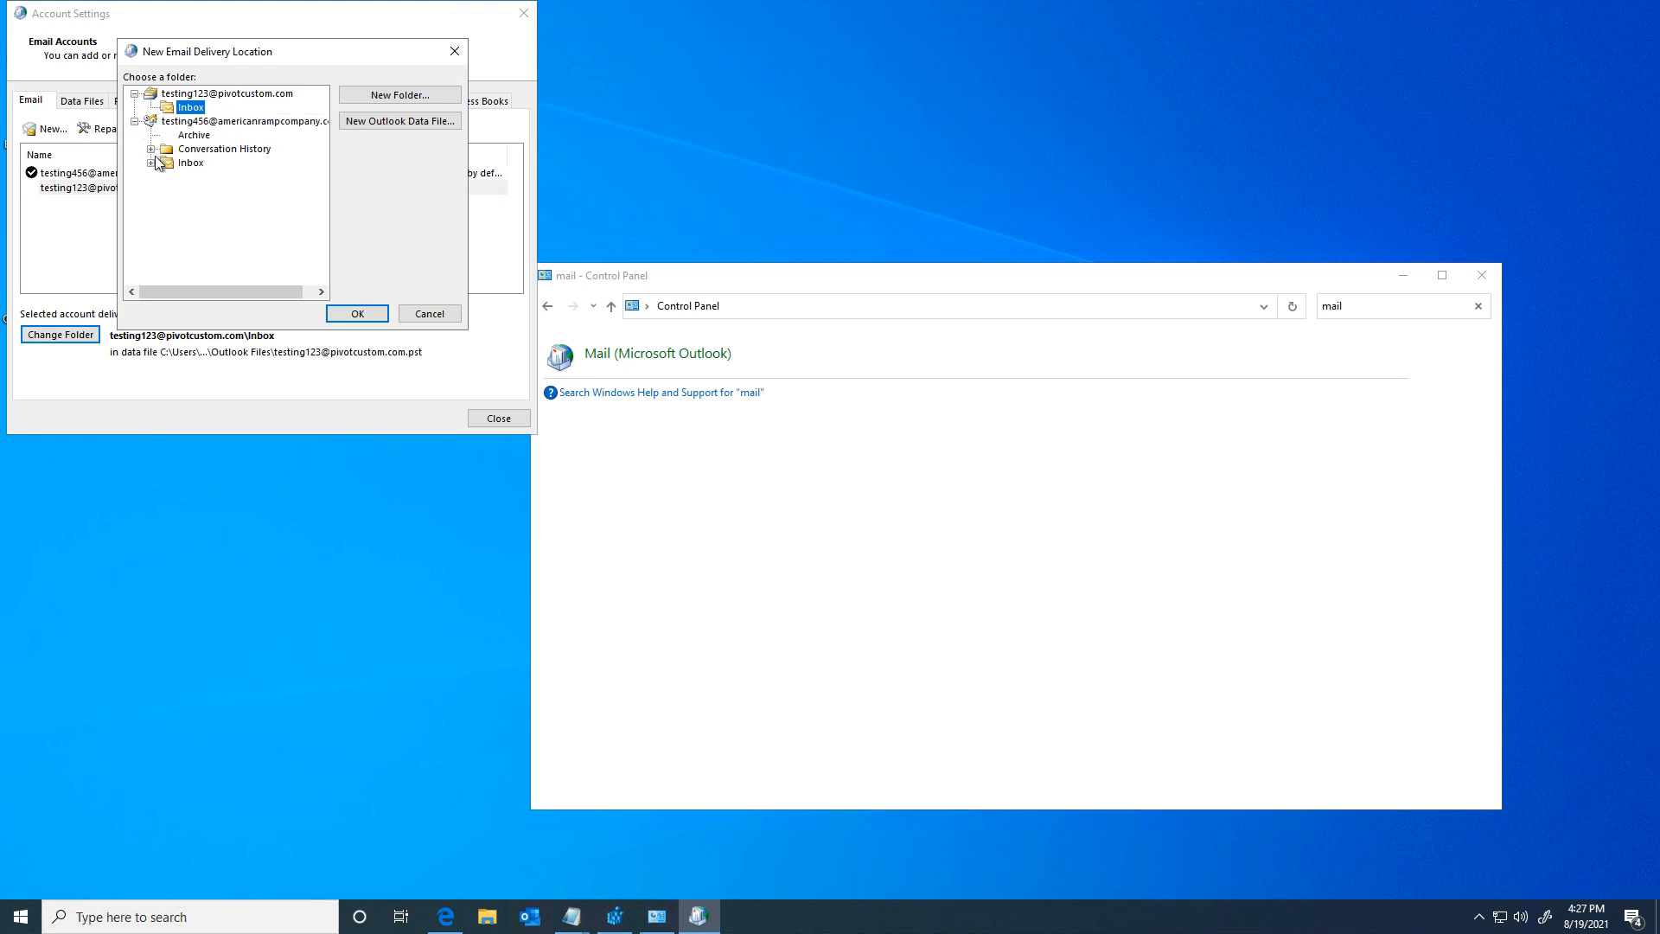
pyautogui.click(189, 164)
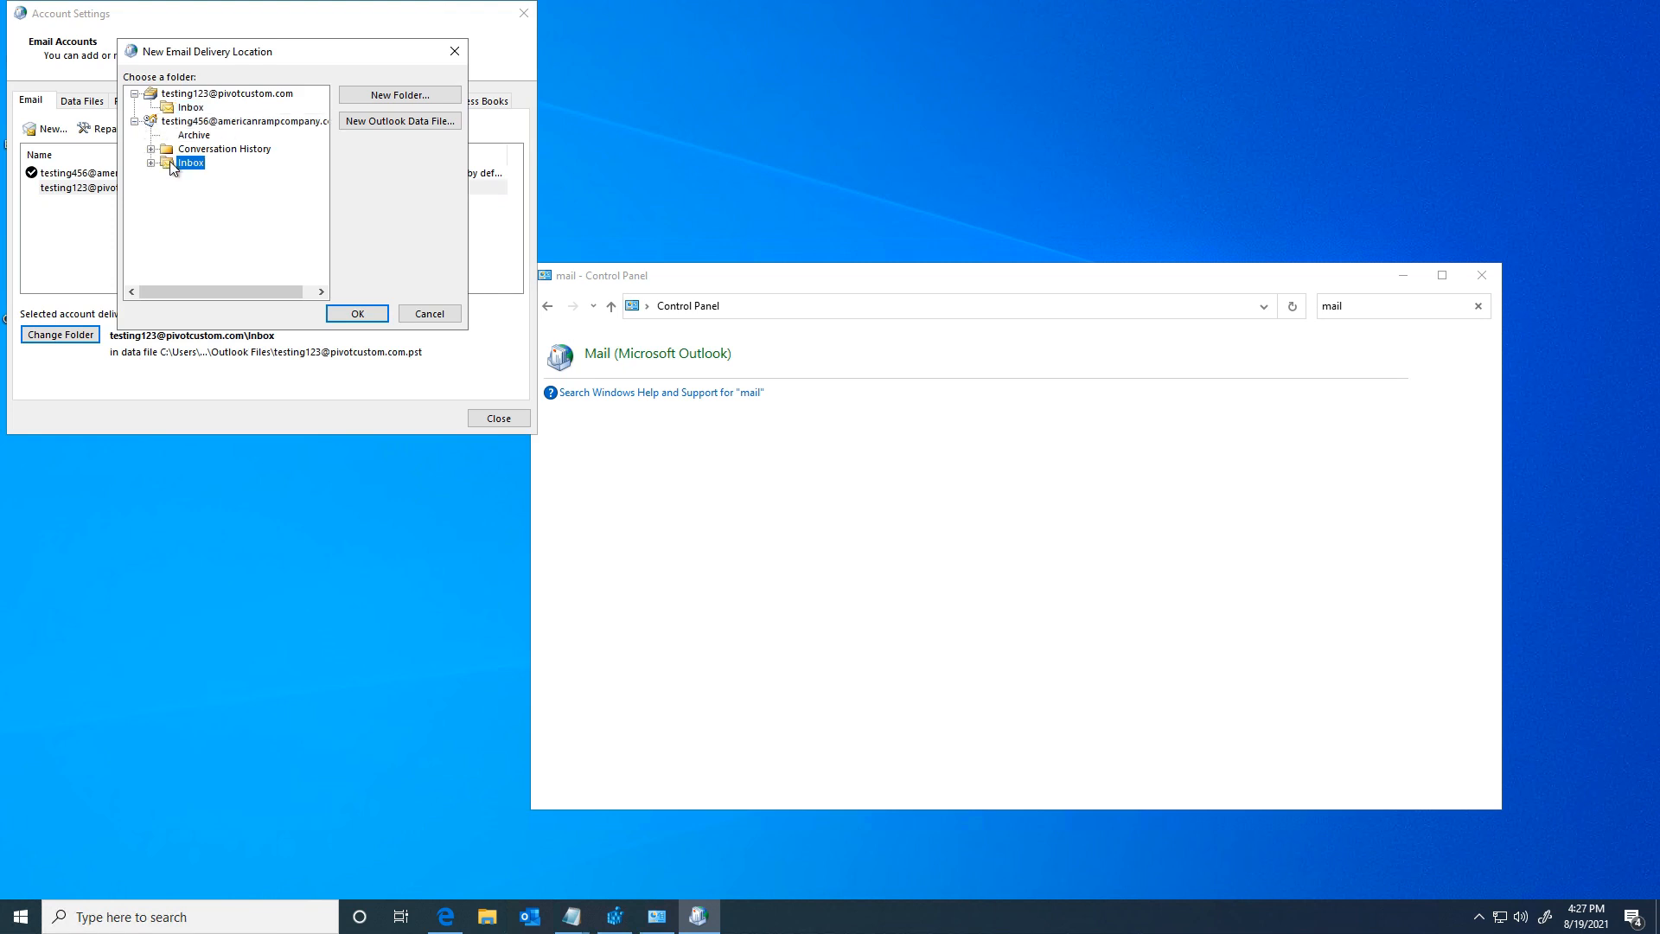
pyautogui.click(359, 315)
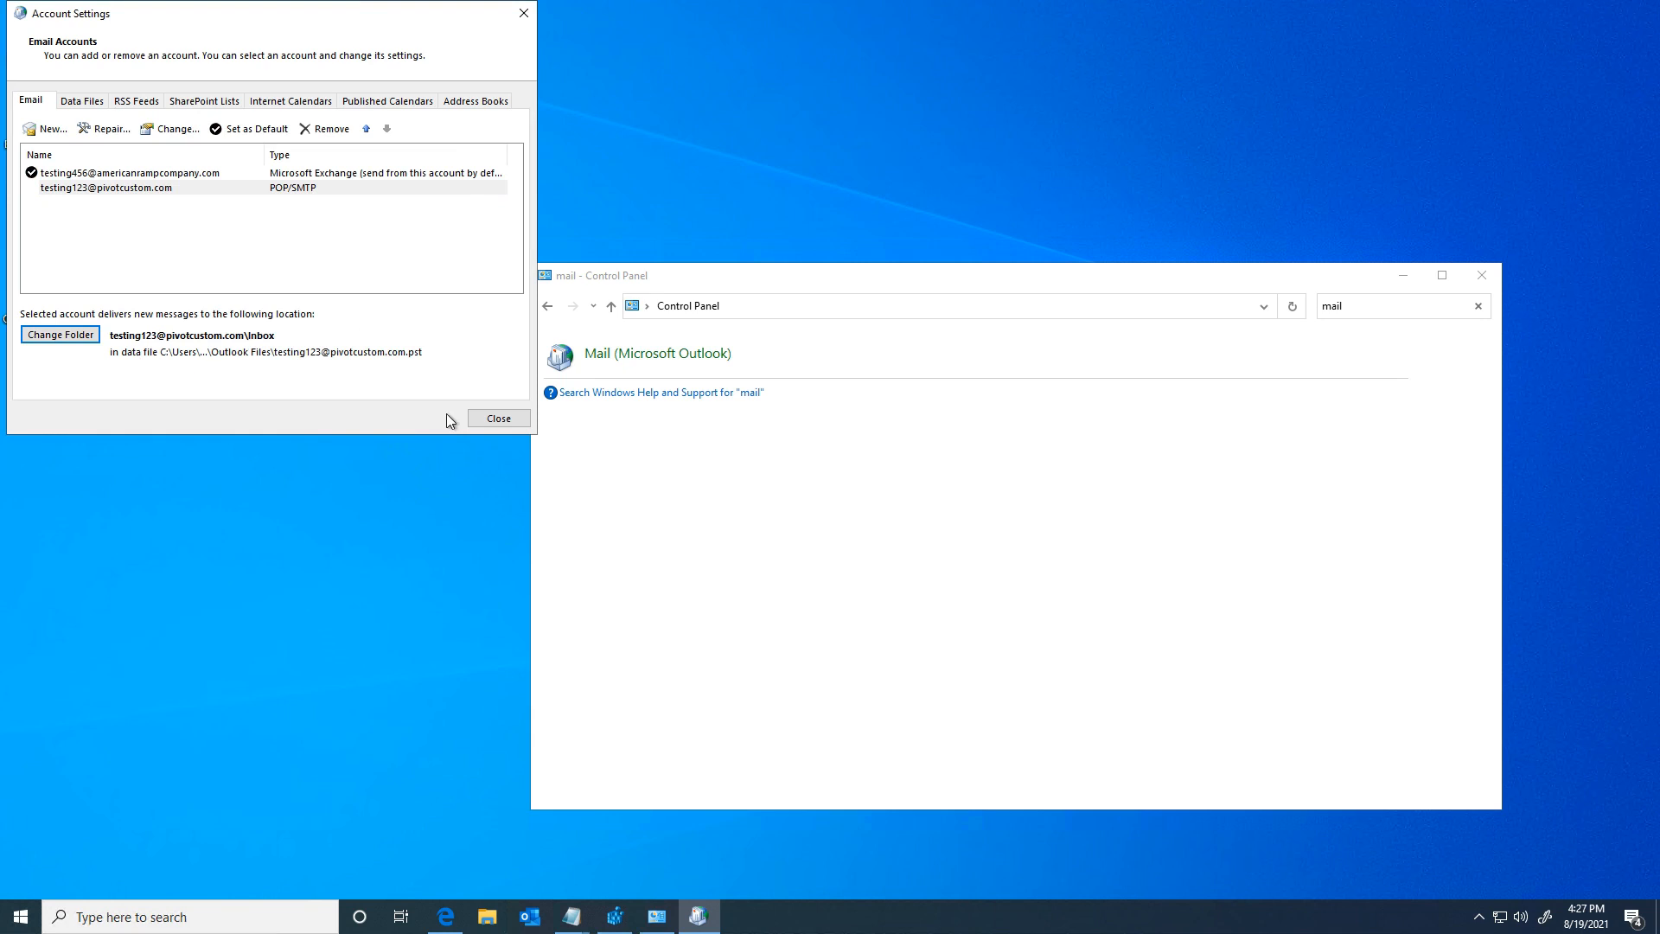
pyautogui.click(496, 418)
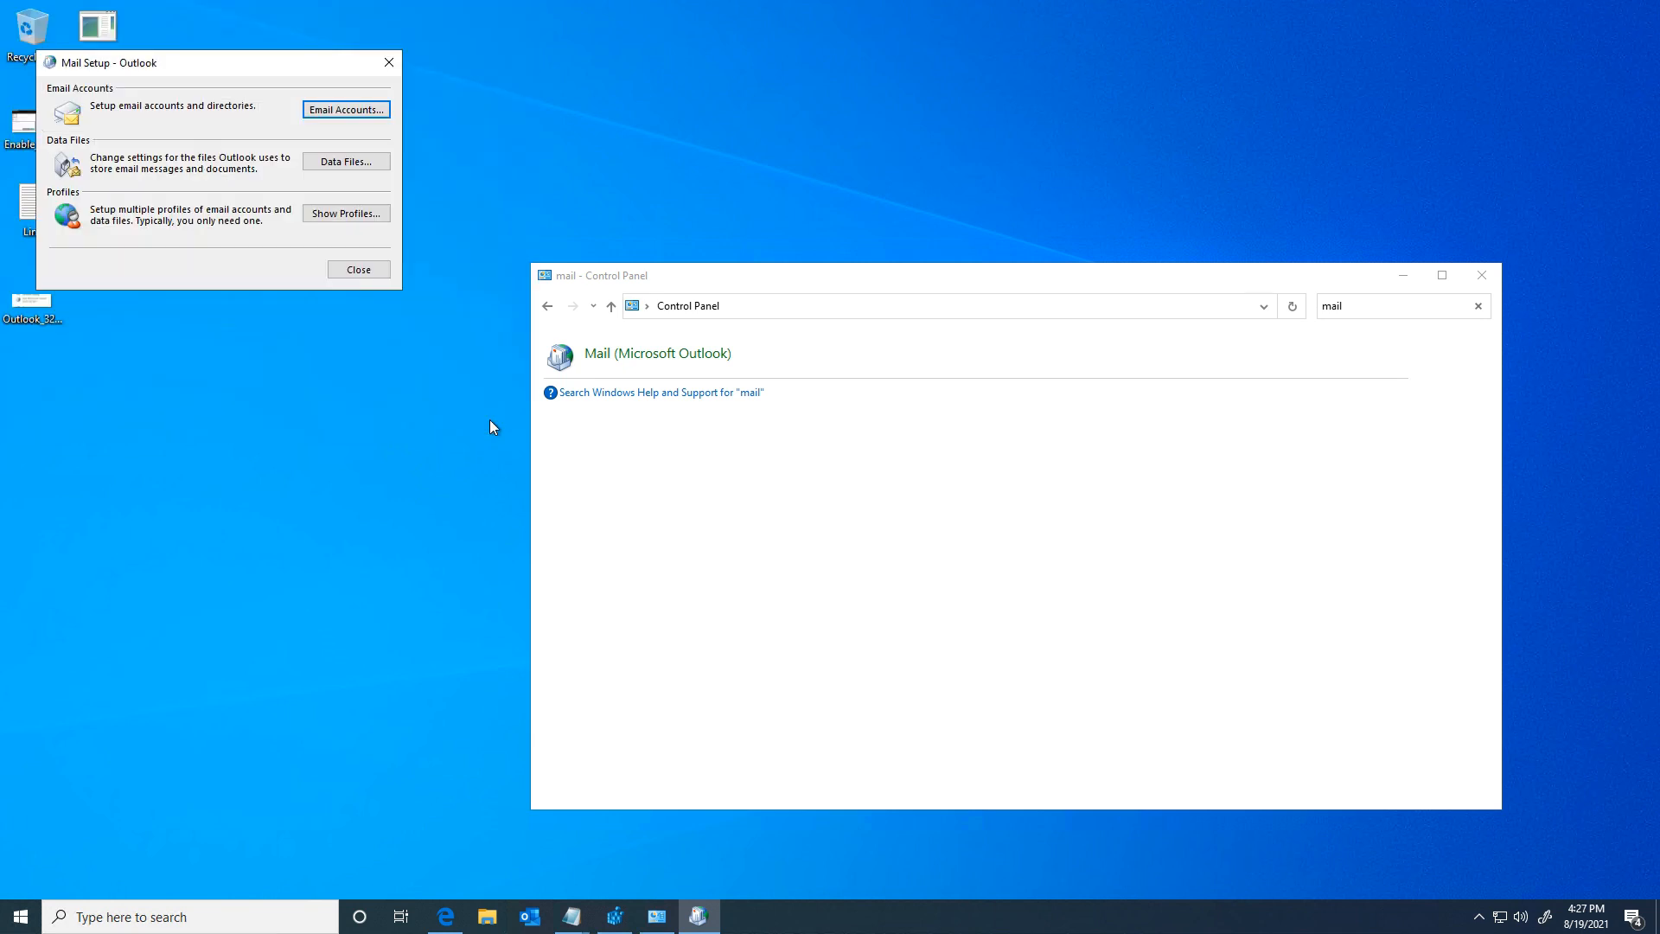
pyautogui.click(358, 270)
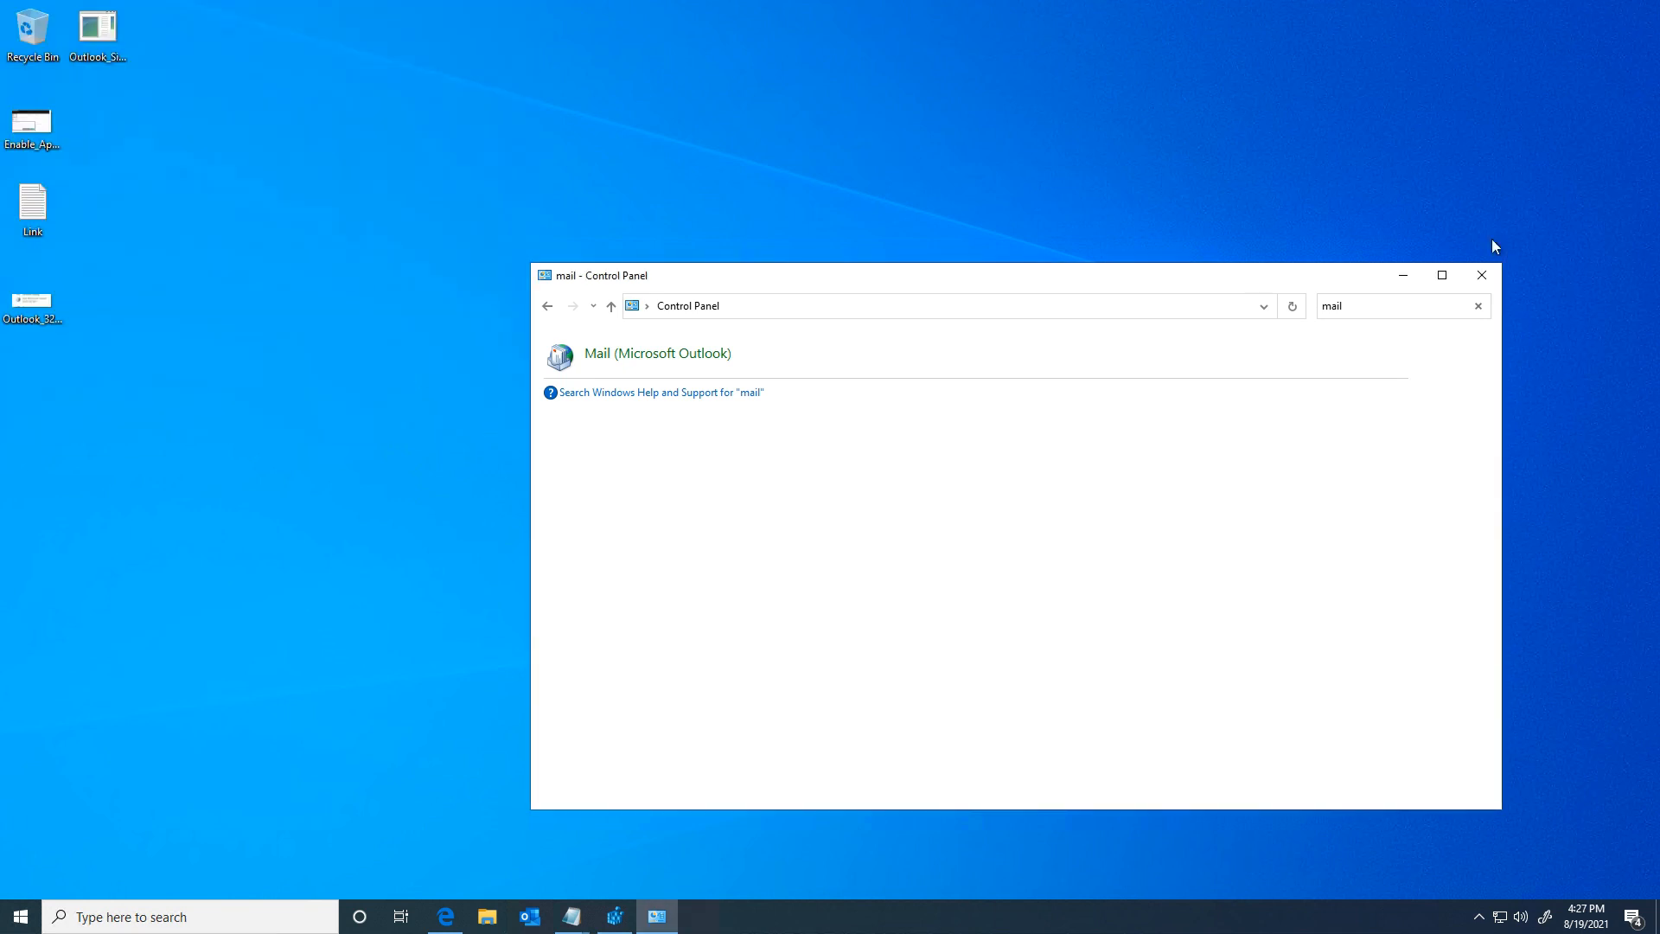
# Step: Reopen Outlook and start a new email sent from the pivotcustom.com account
pyautogui.click(1482, 274)
pyautogui.click(539, 906)
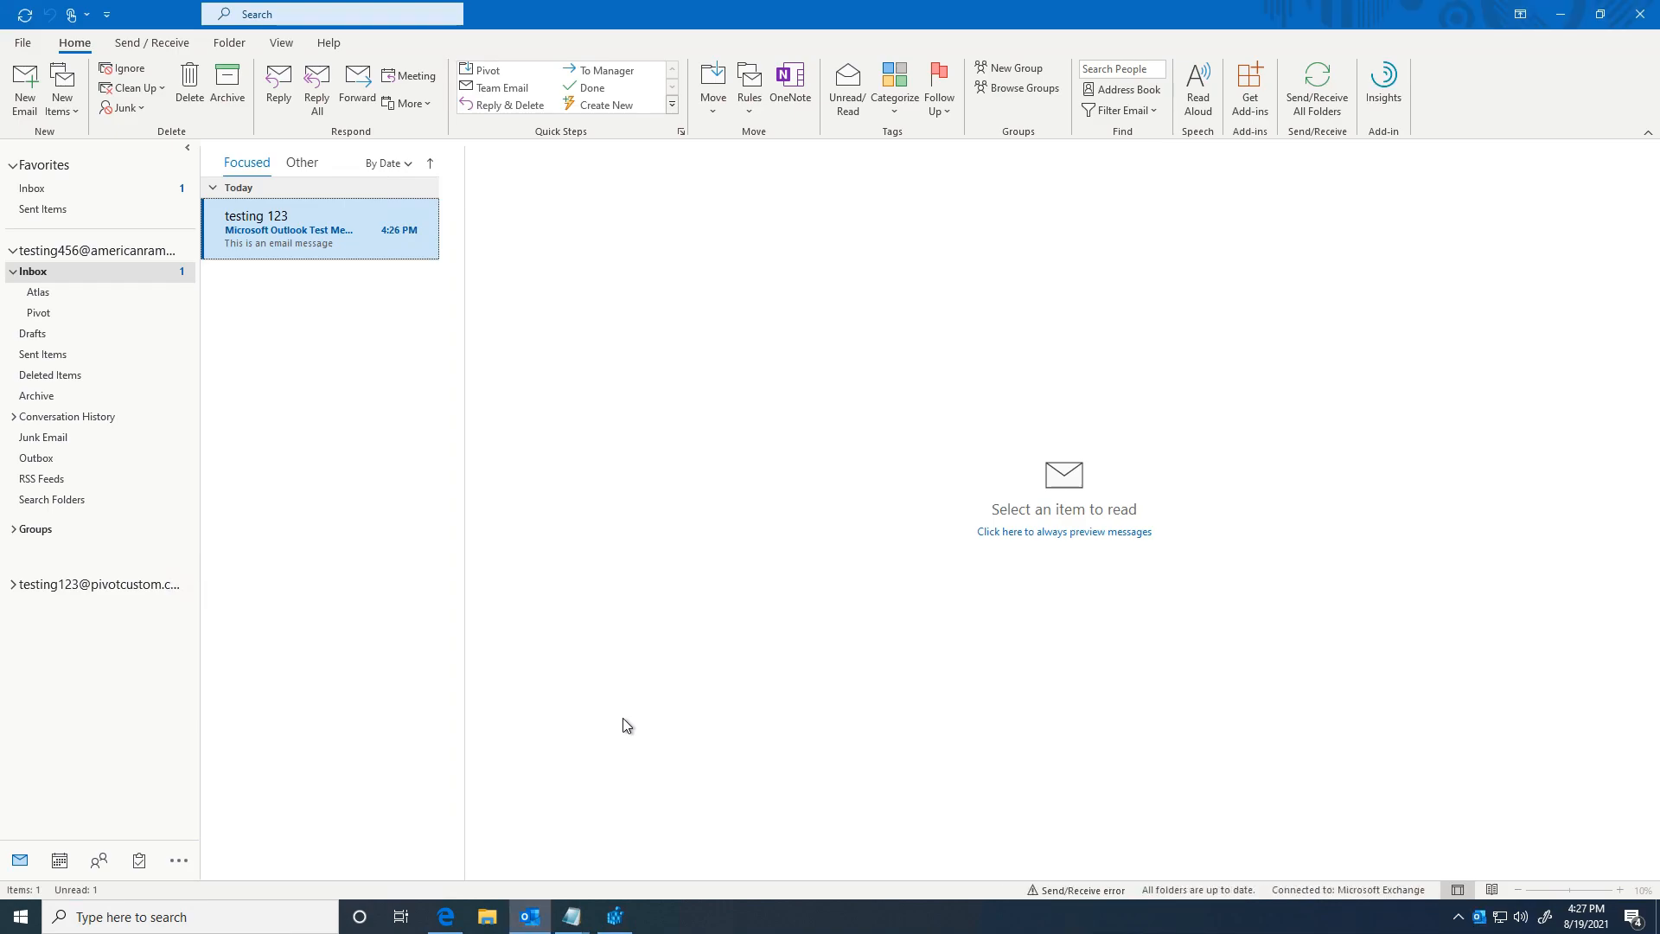
pyautogui.click(31, 103)
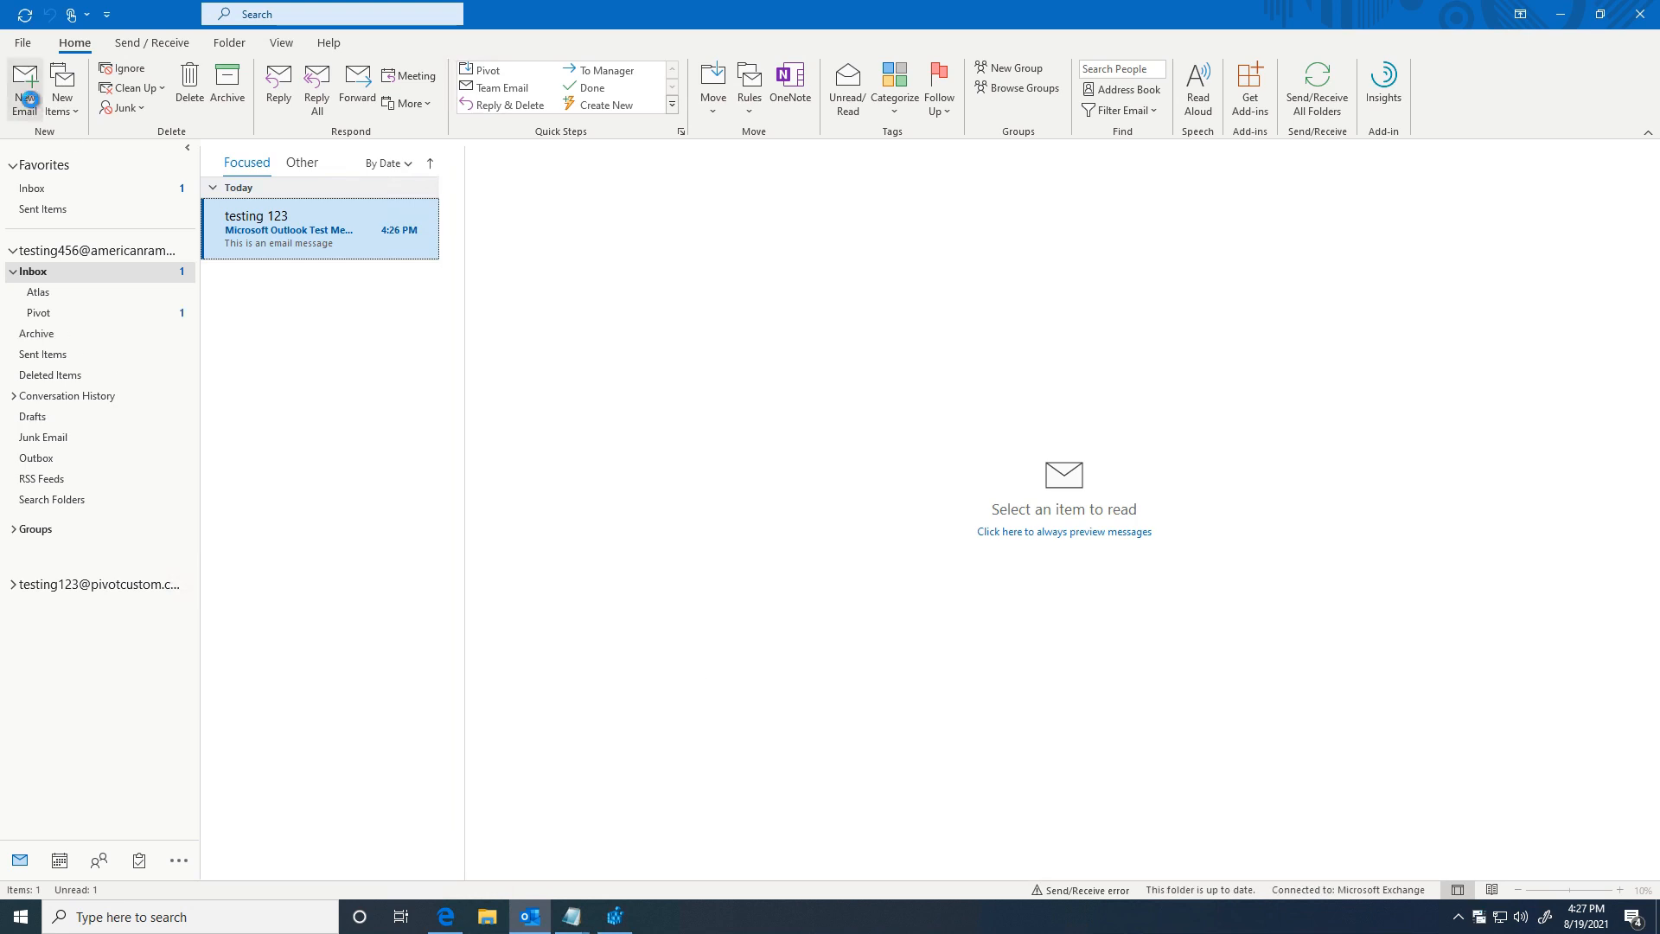
pyautogui.click(332, 373)
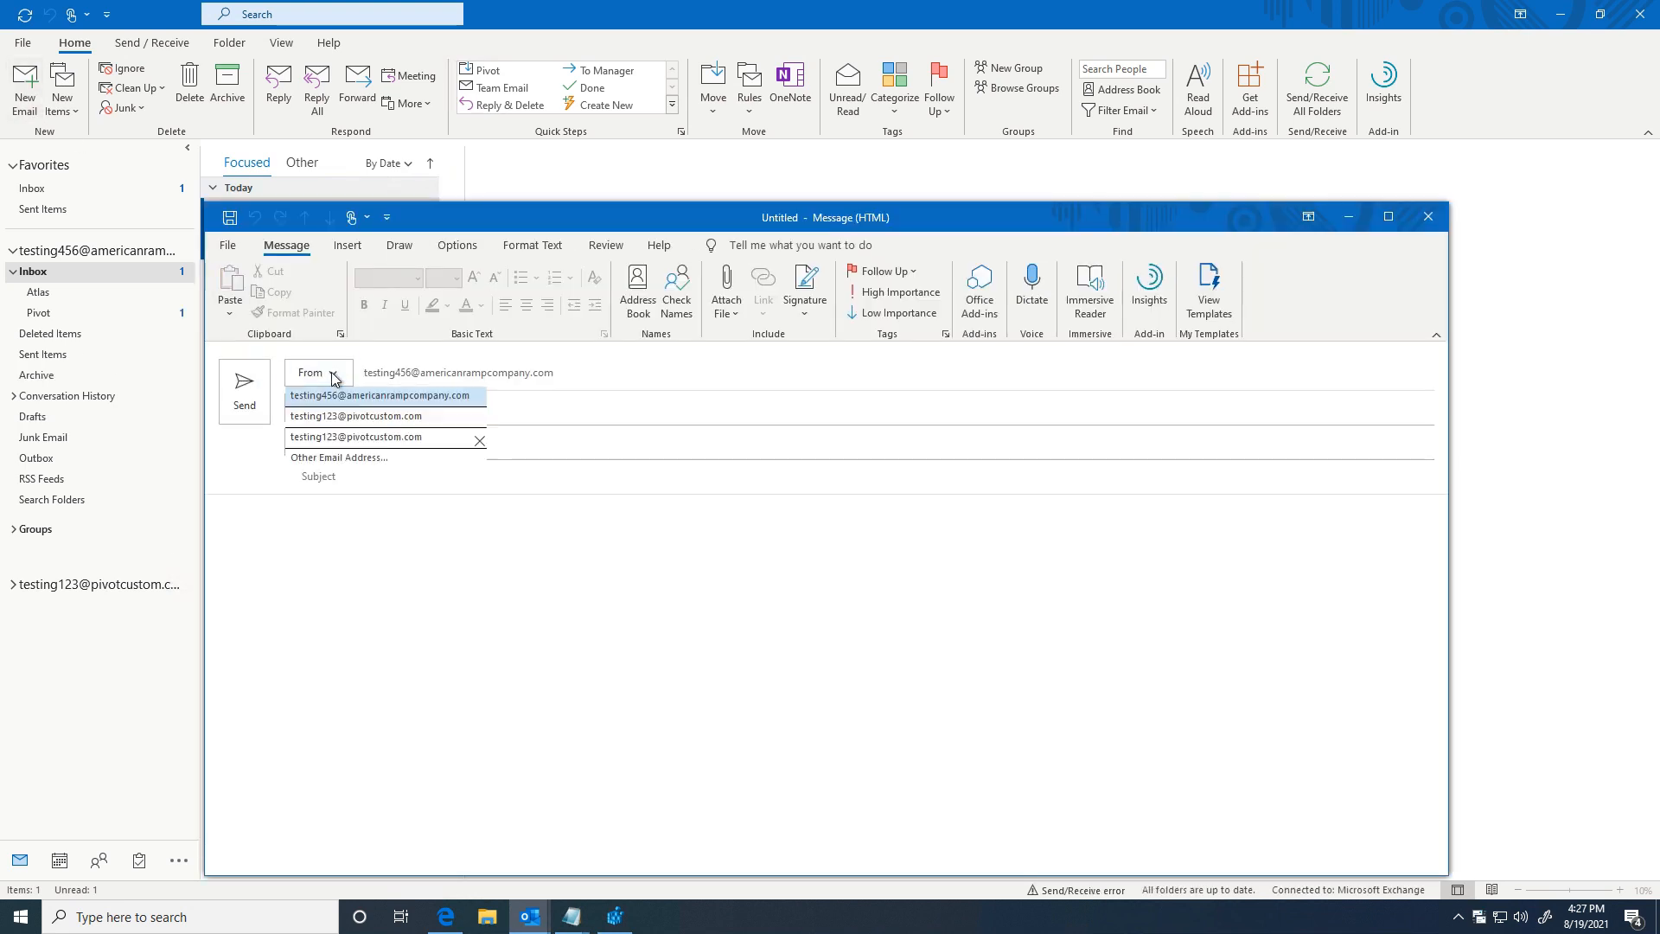
pyautogui.click(479, 442)
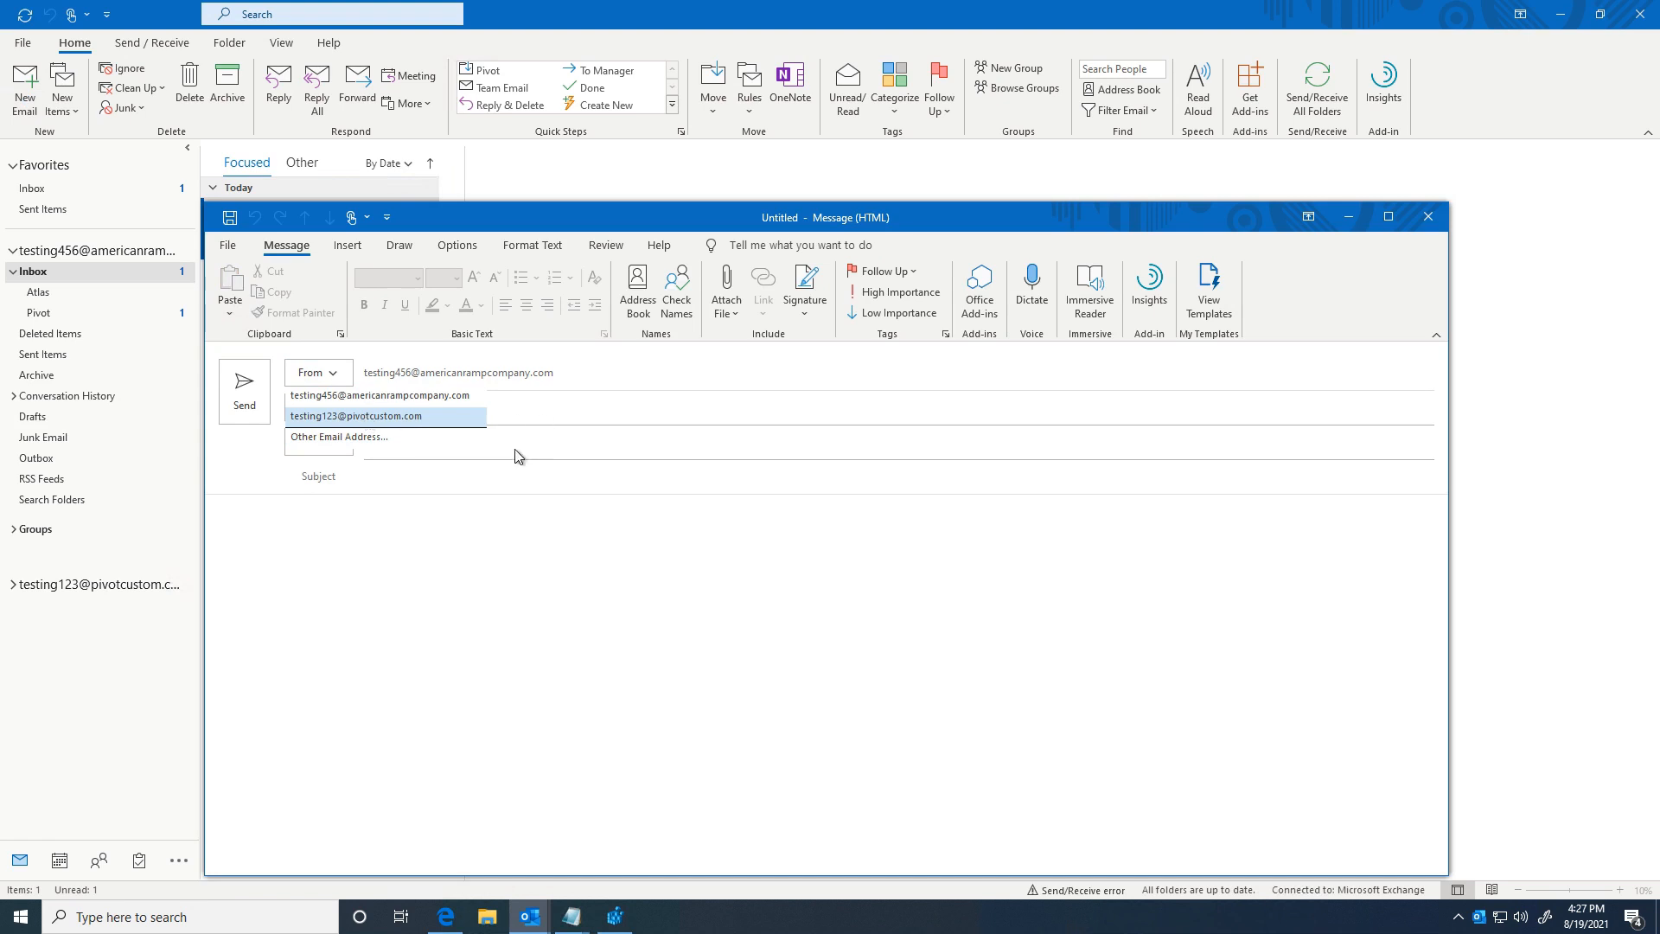
pyautogui.press('Escape')
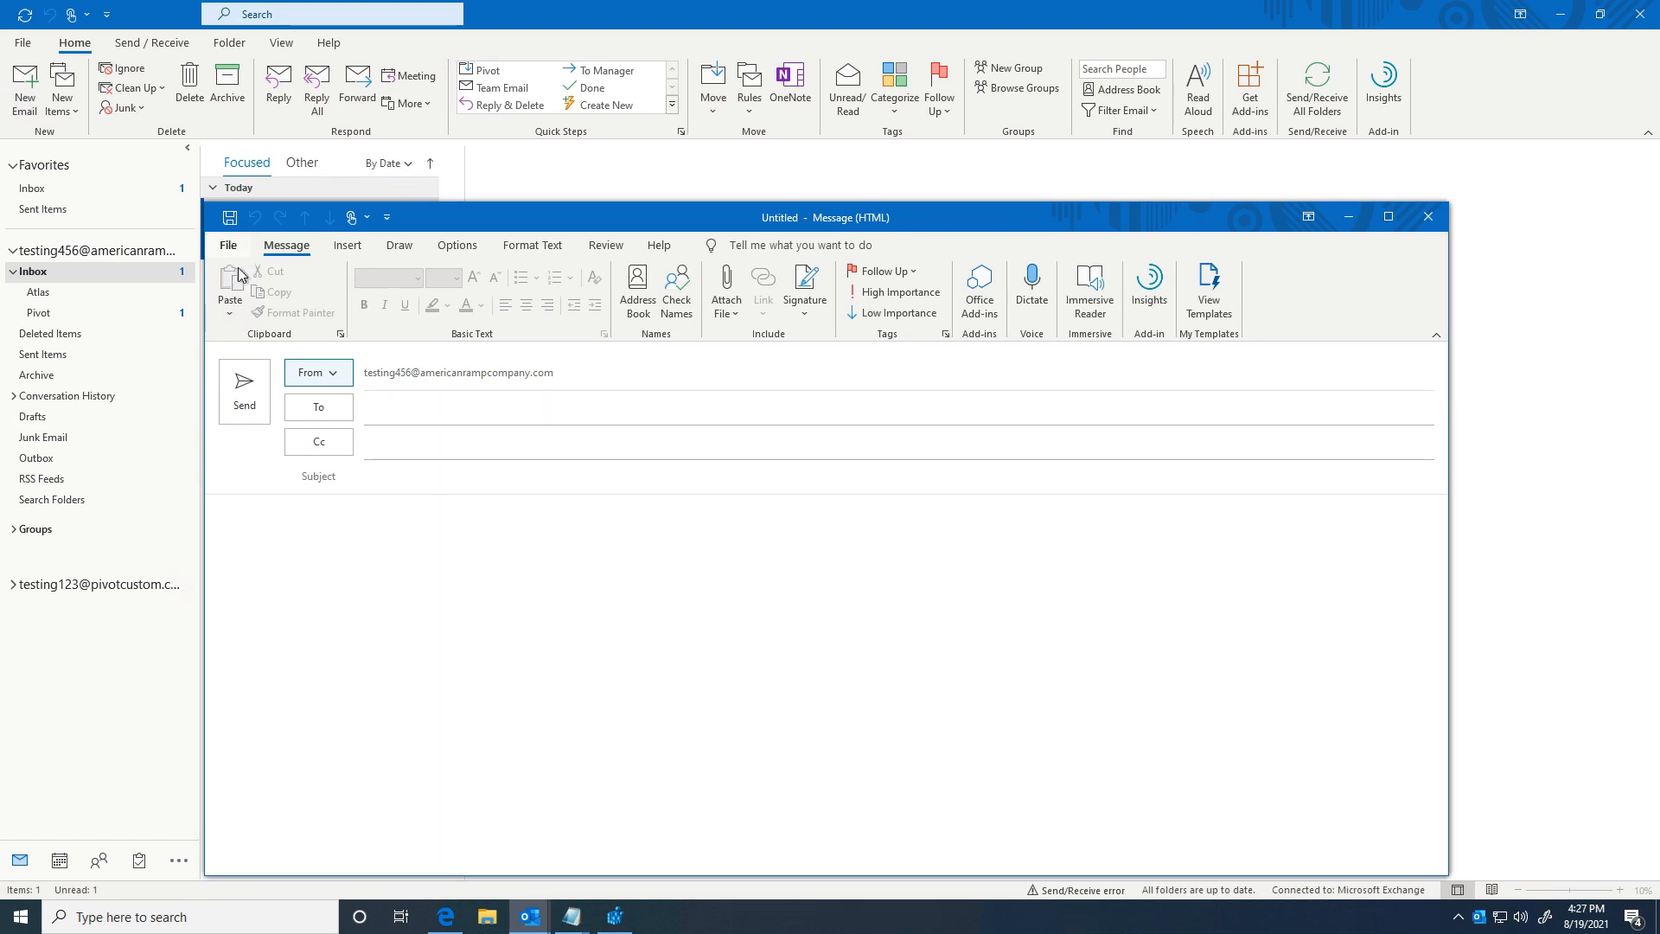
pyautogui.click(318, 373)
pyautogui.click(334, 415)
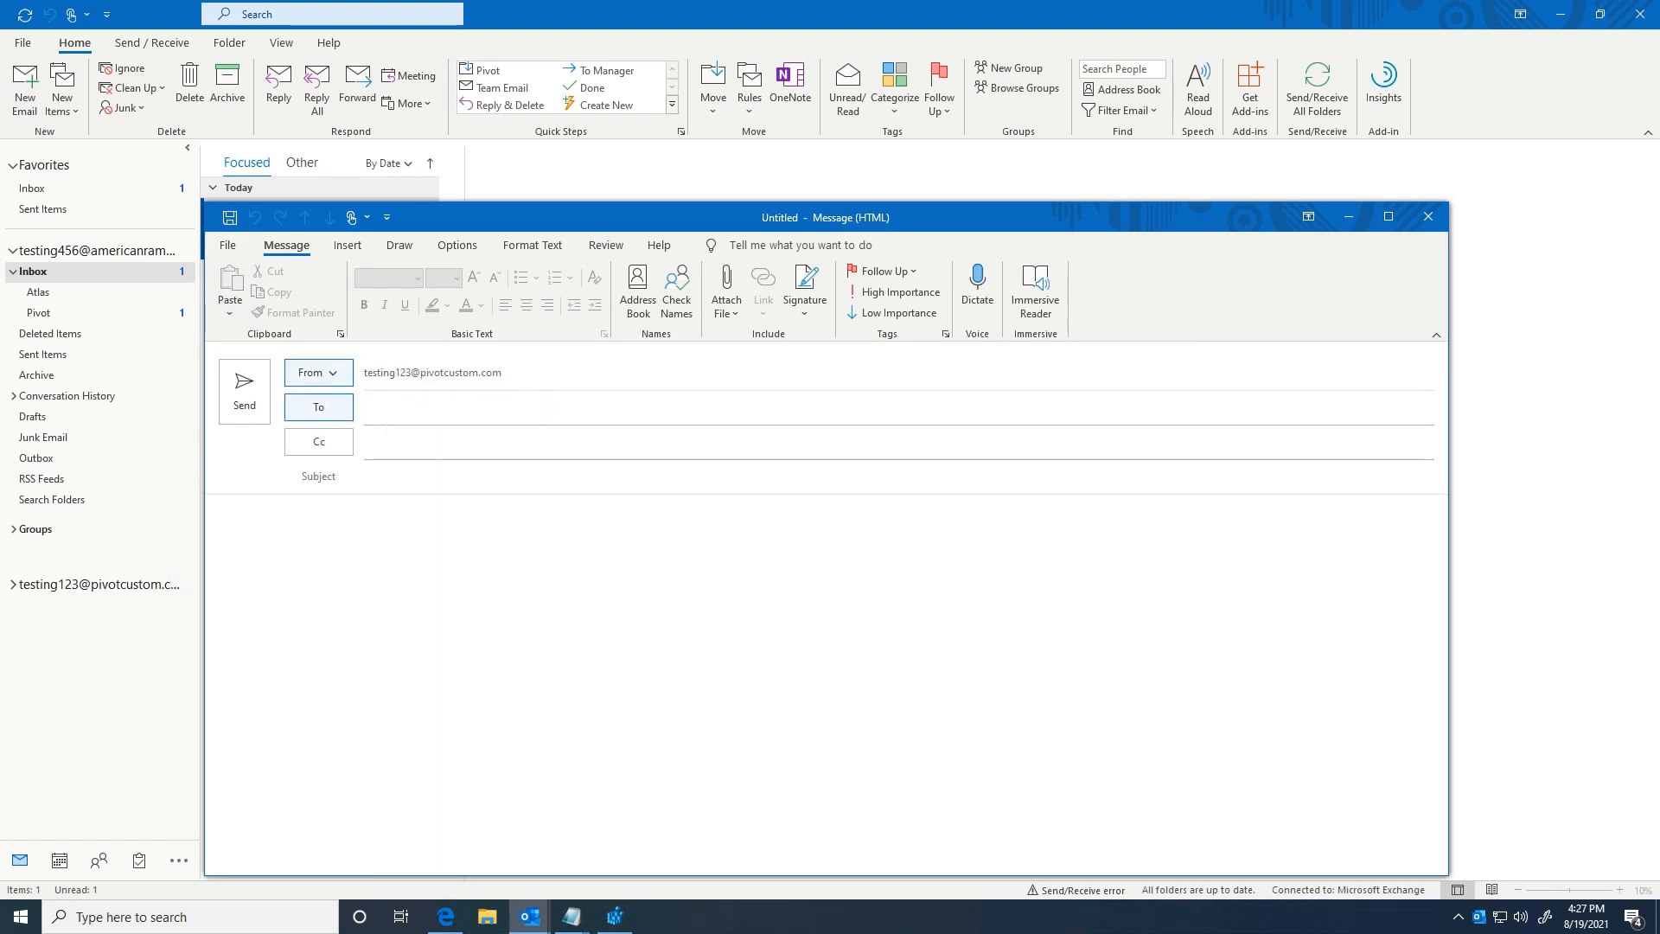
# Step: Address it to the recent test contact with subject 'did you get this?' and body 'yo', and send
pyautogui.click(414, 415)
pyautogui.click(421, 466)
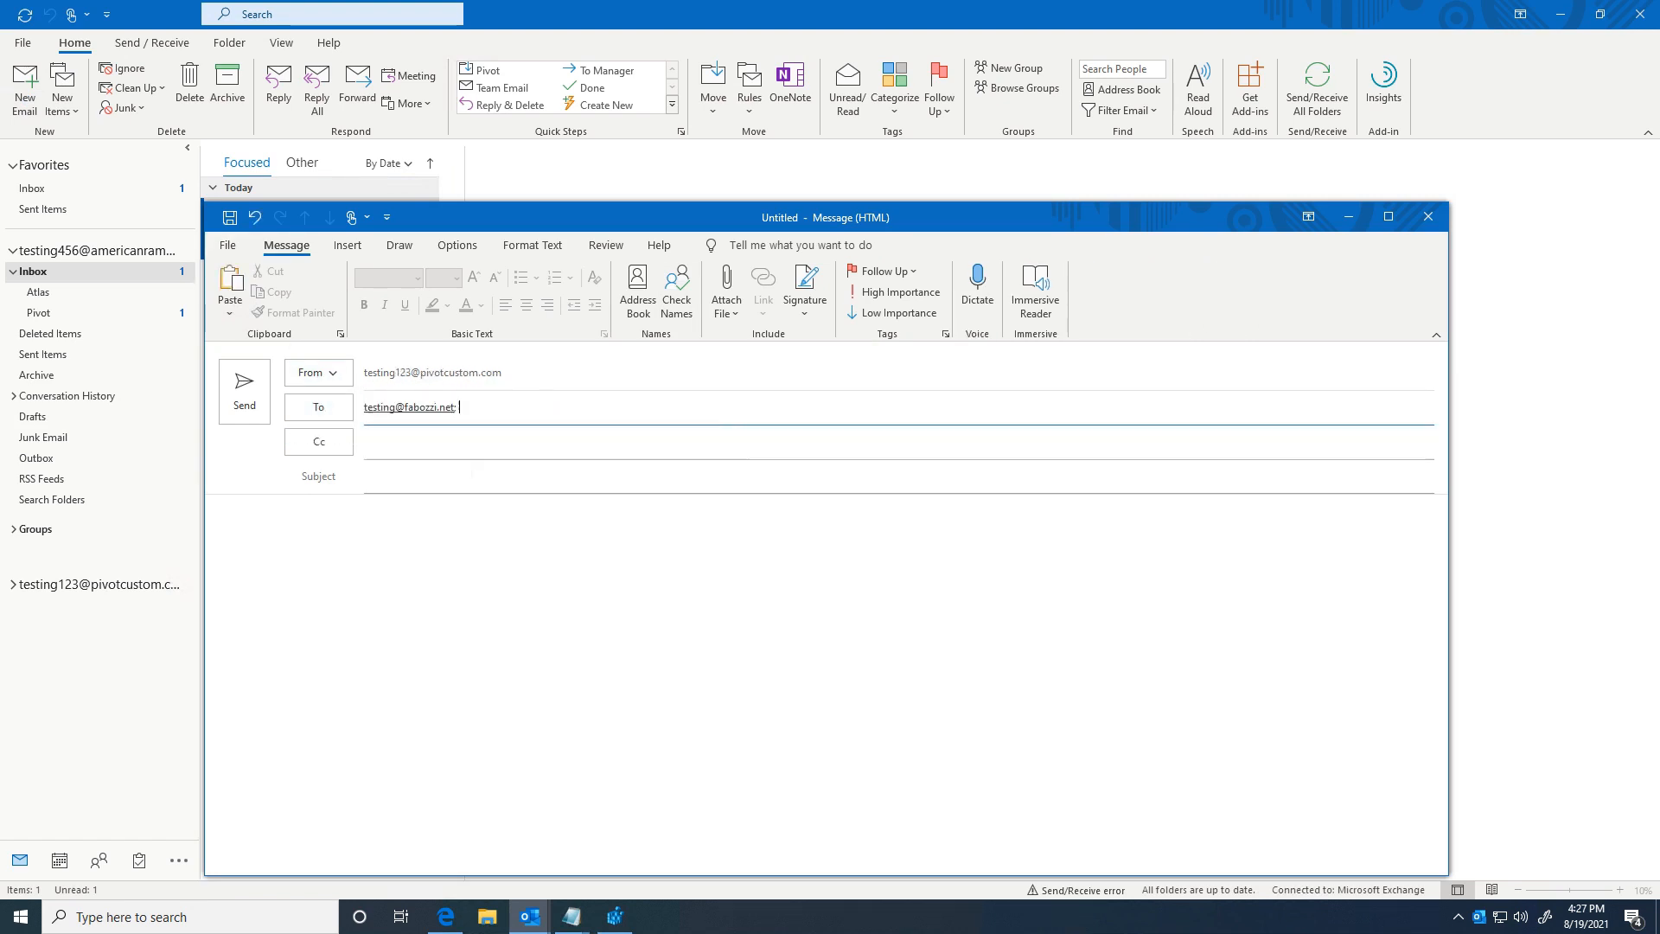
pyautogui.click(421, 477)
pyautogui.write('did you get this?')
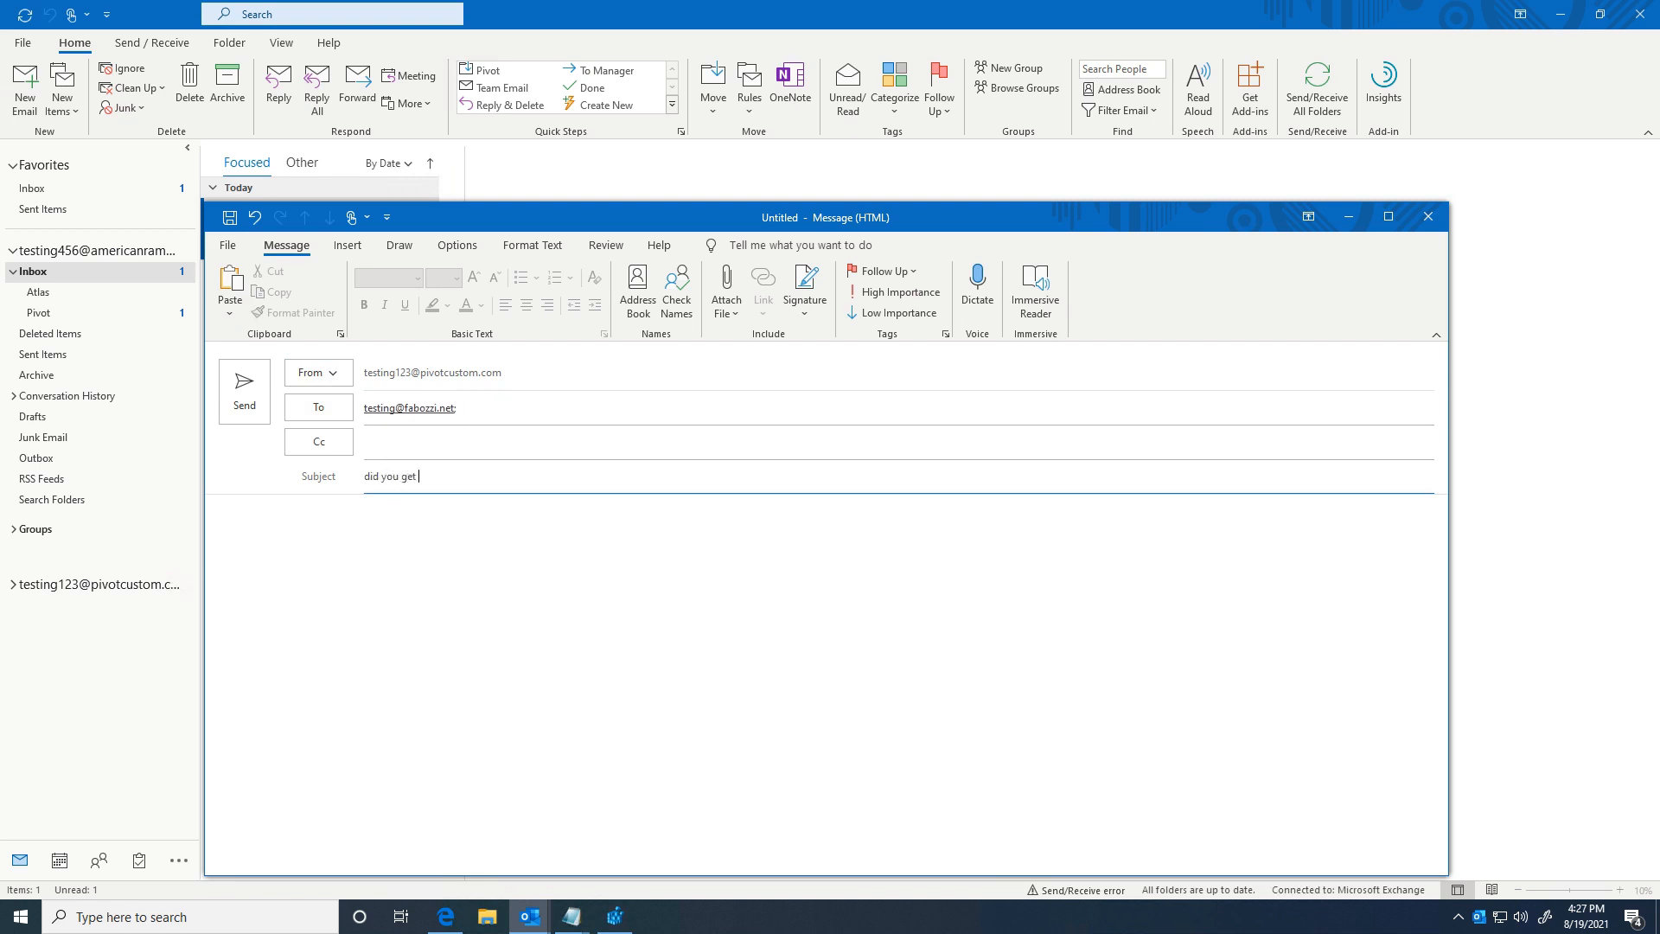
pyautogui.press('Tab')
pyautogui.write('yo')
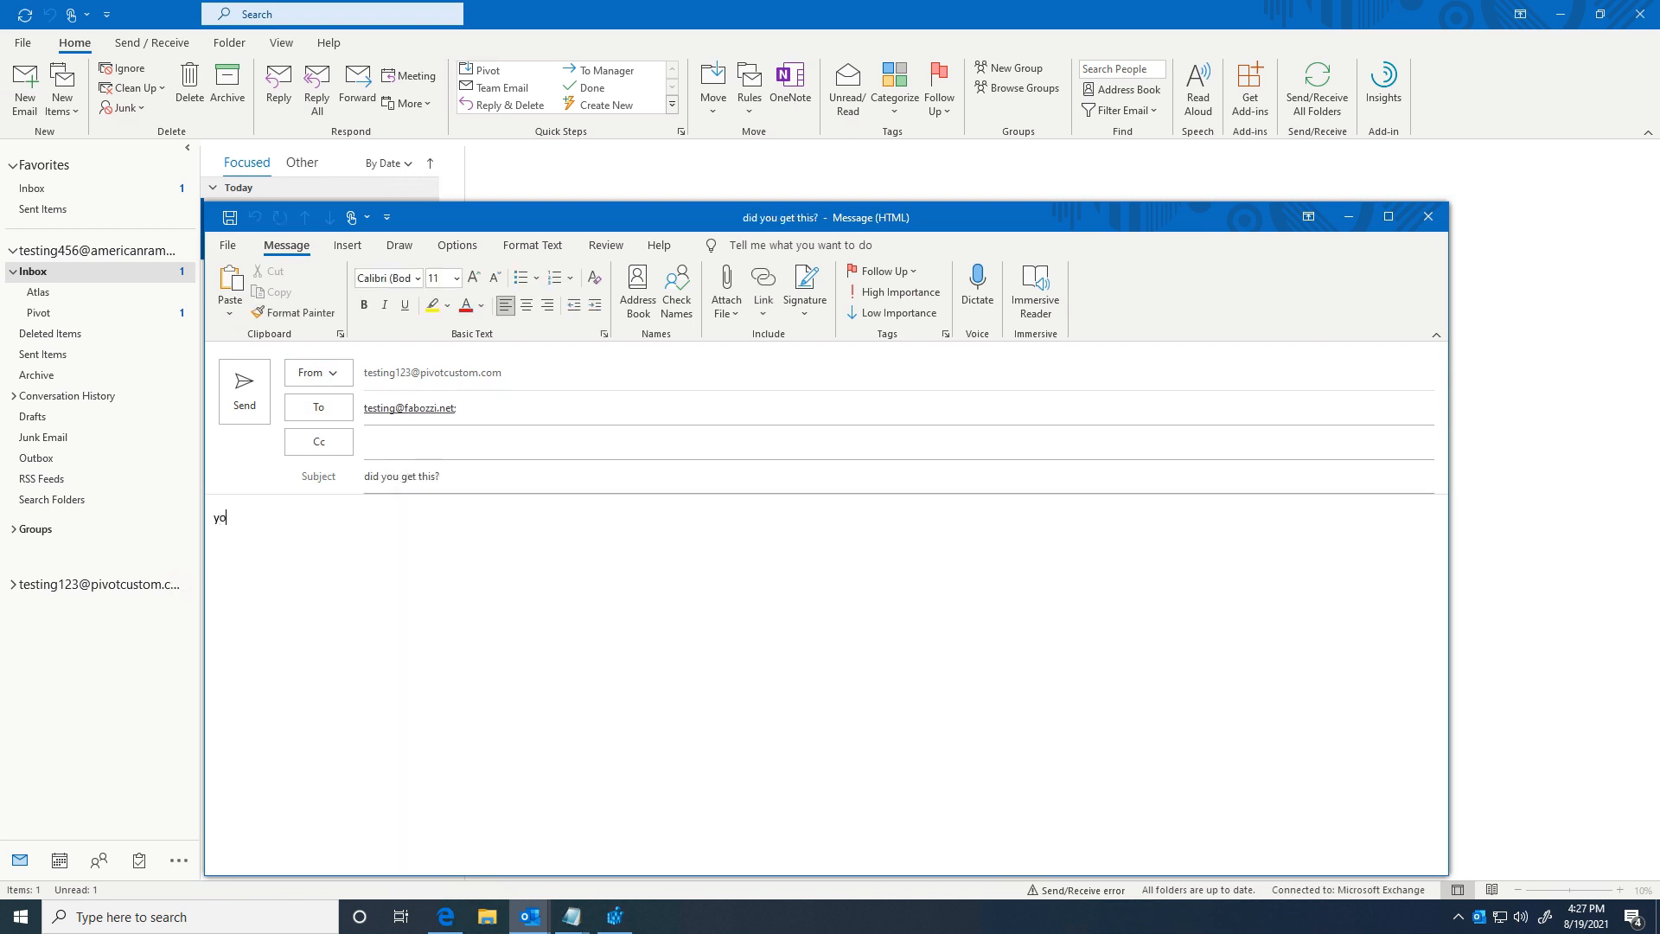
pyautogui.click(243, 390)
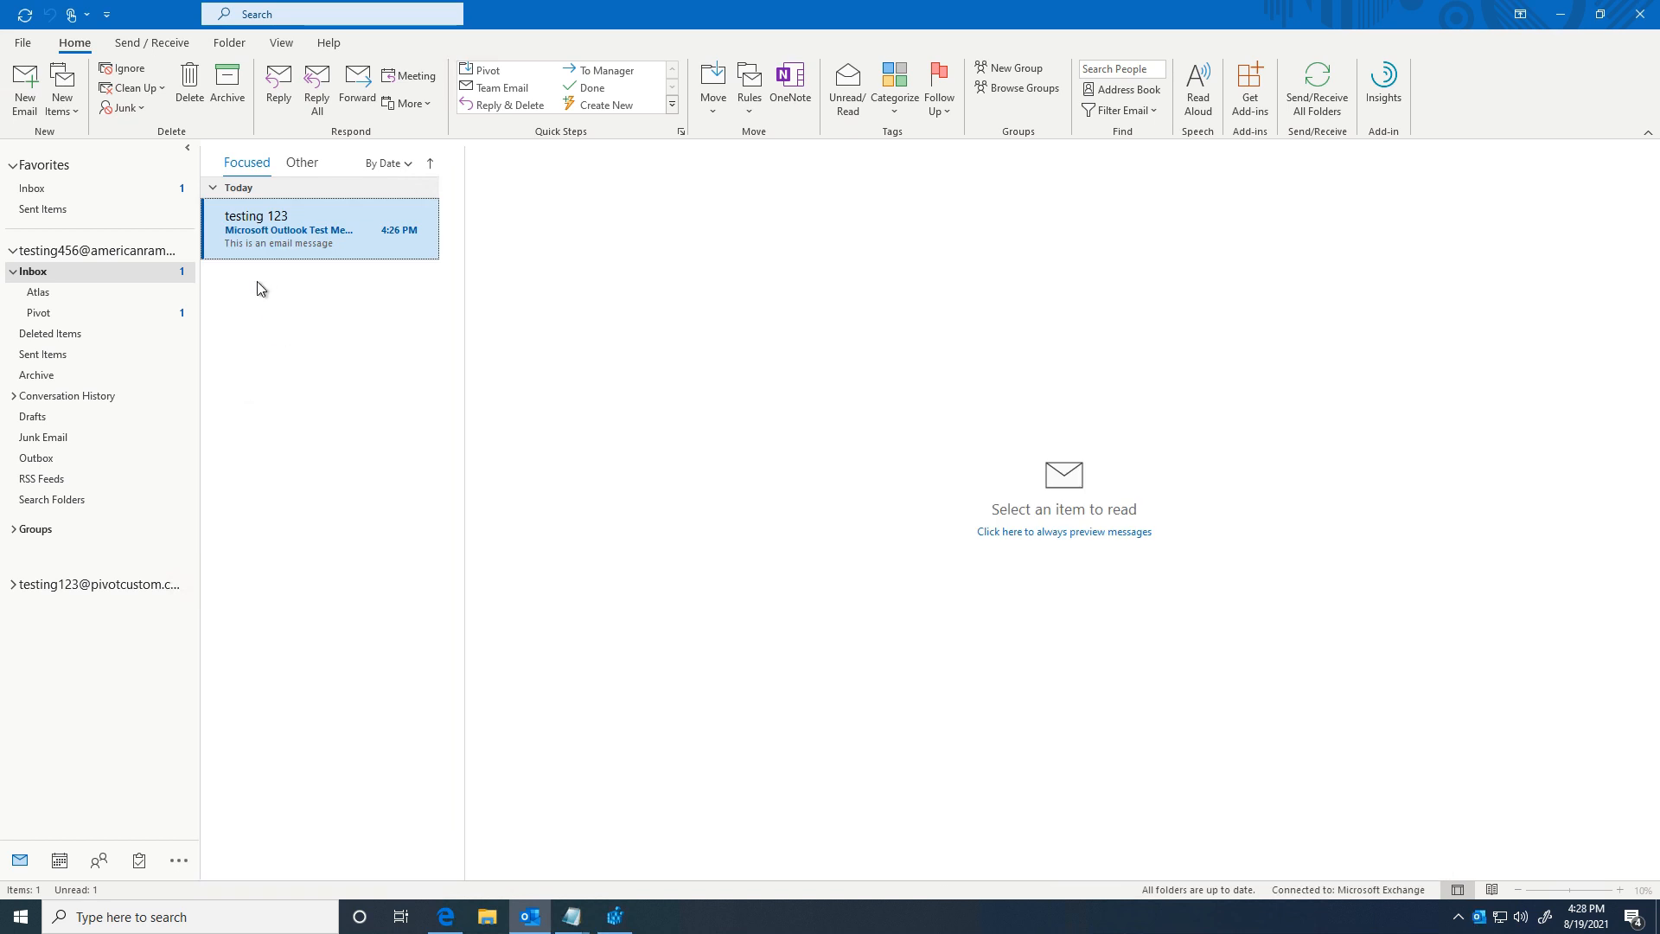
# Step: Delete the Microsoft Outlook Test Message from both the Inbox and the Pivot folder
pyautogui.click(260, 231)
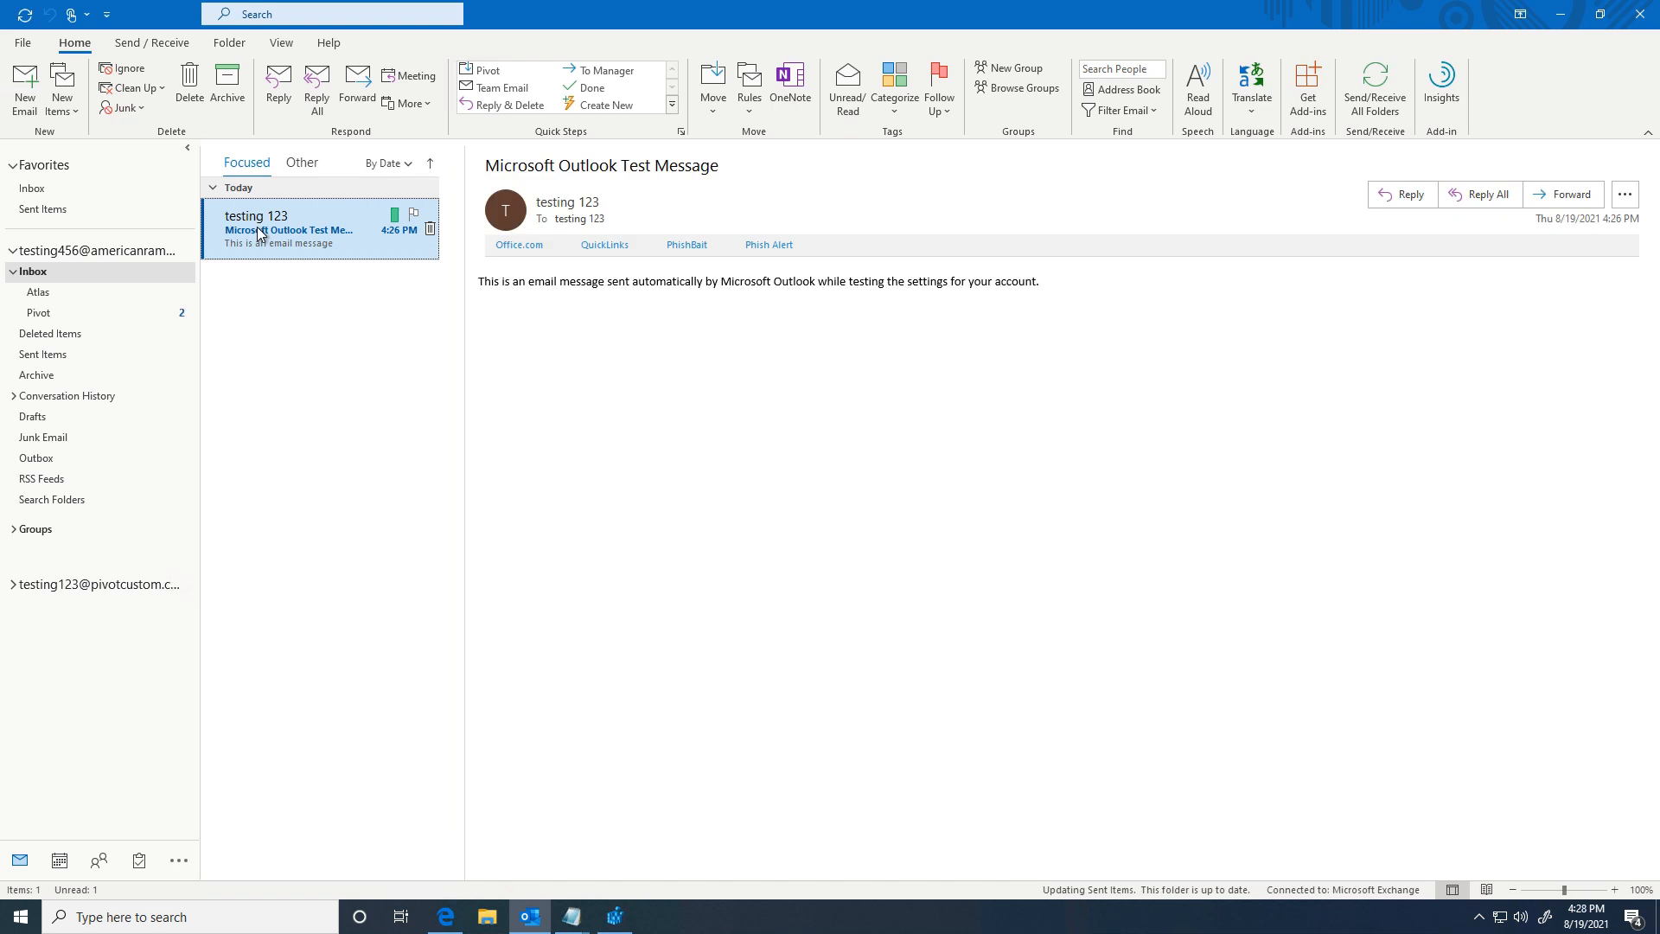
pyautogui.press('Delete')
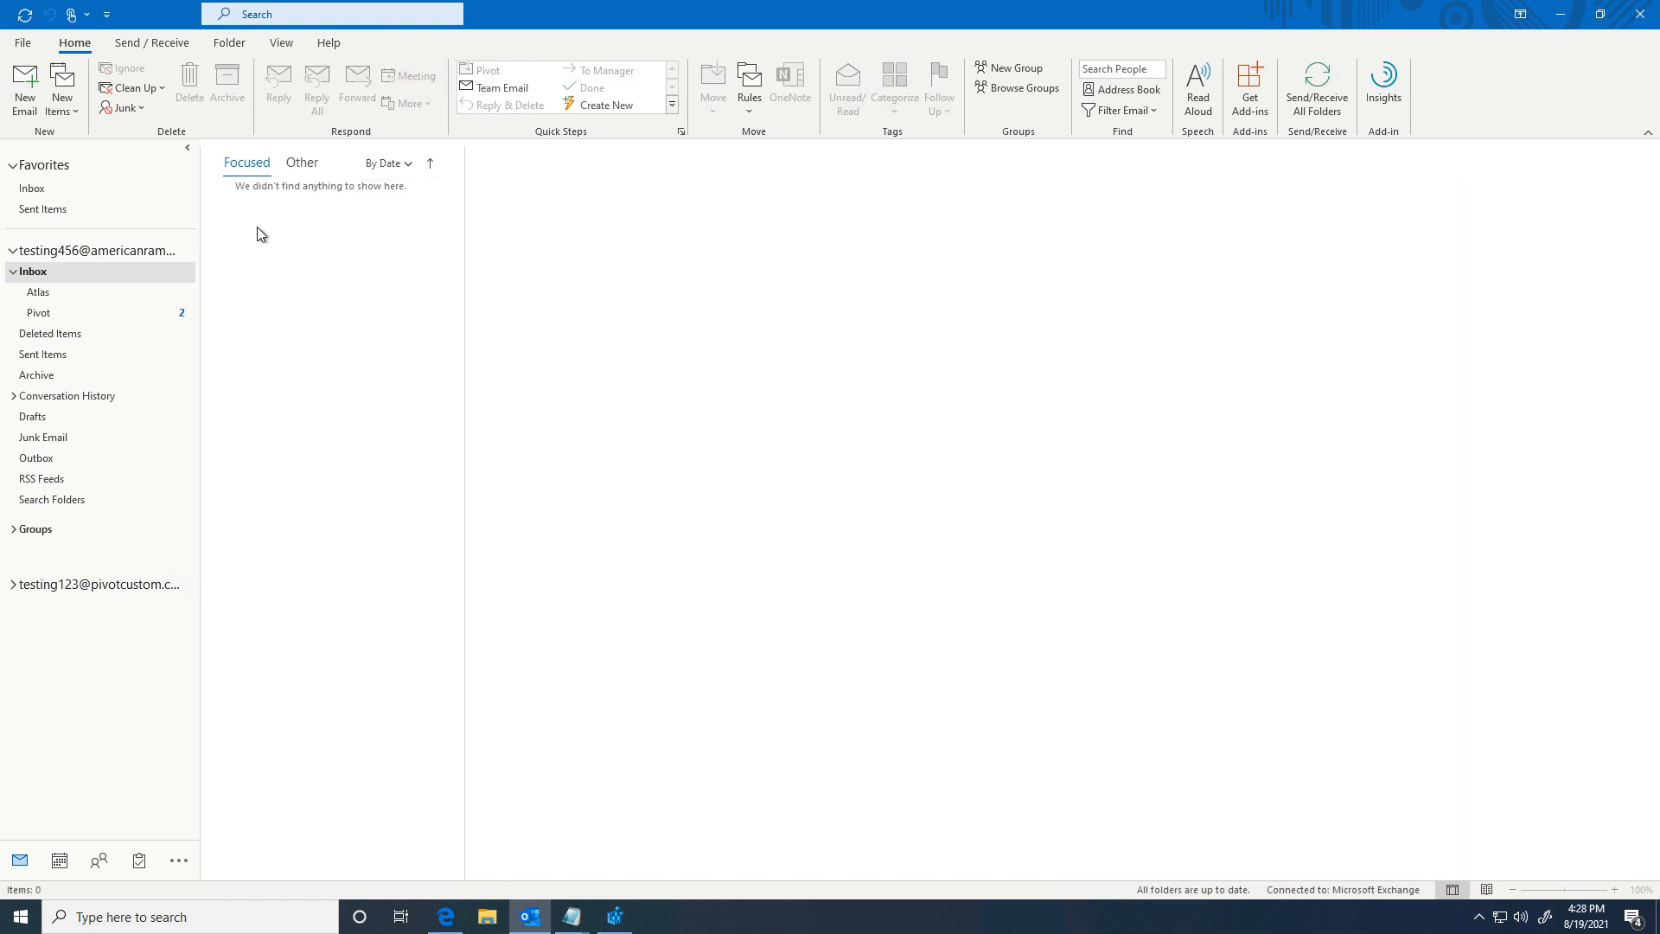
pyautogui.click(43, 318)
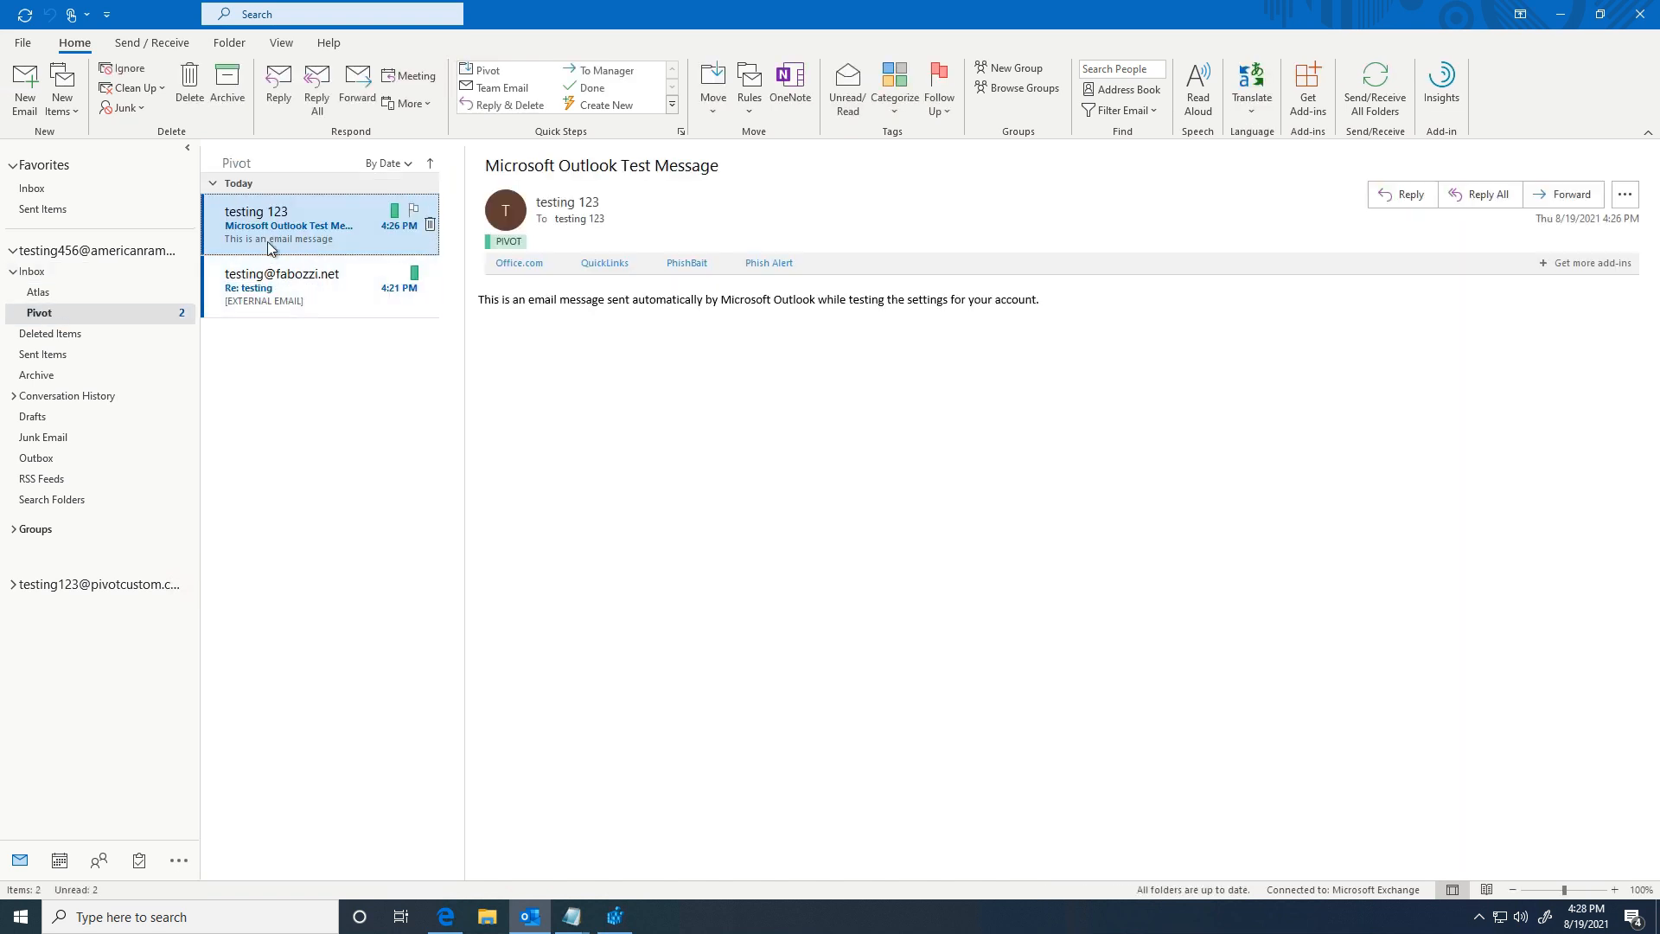
pyautogui.press('Delete')
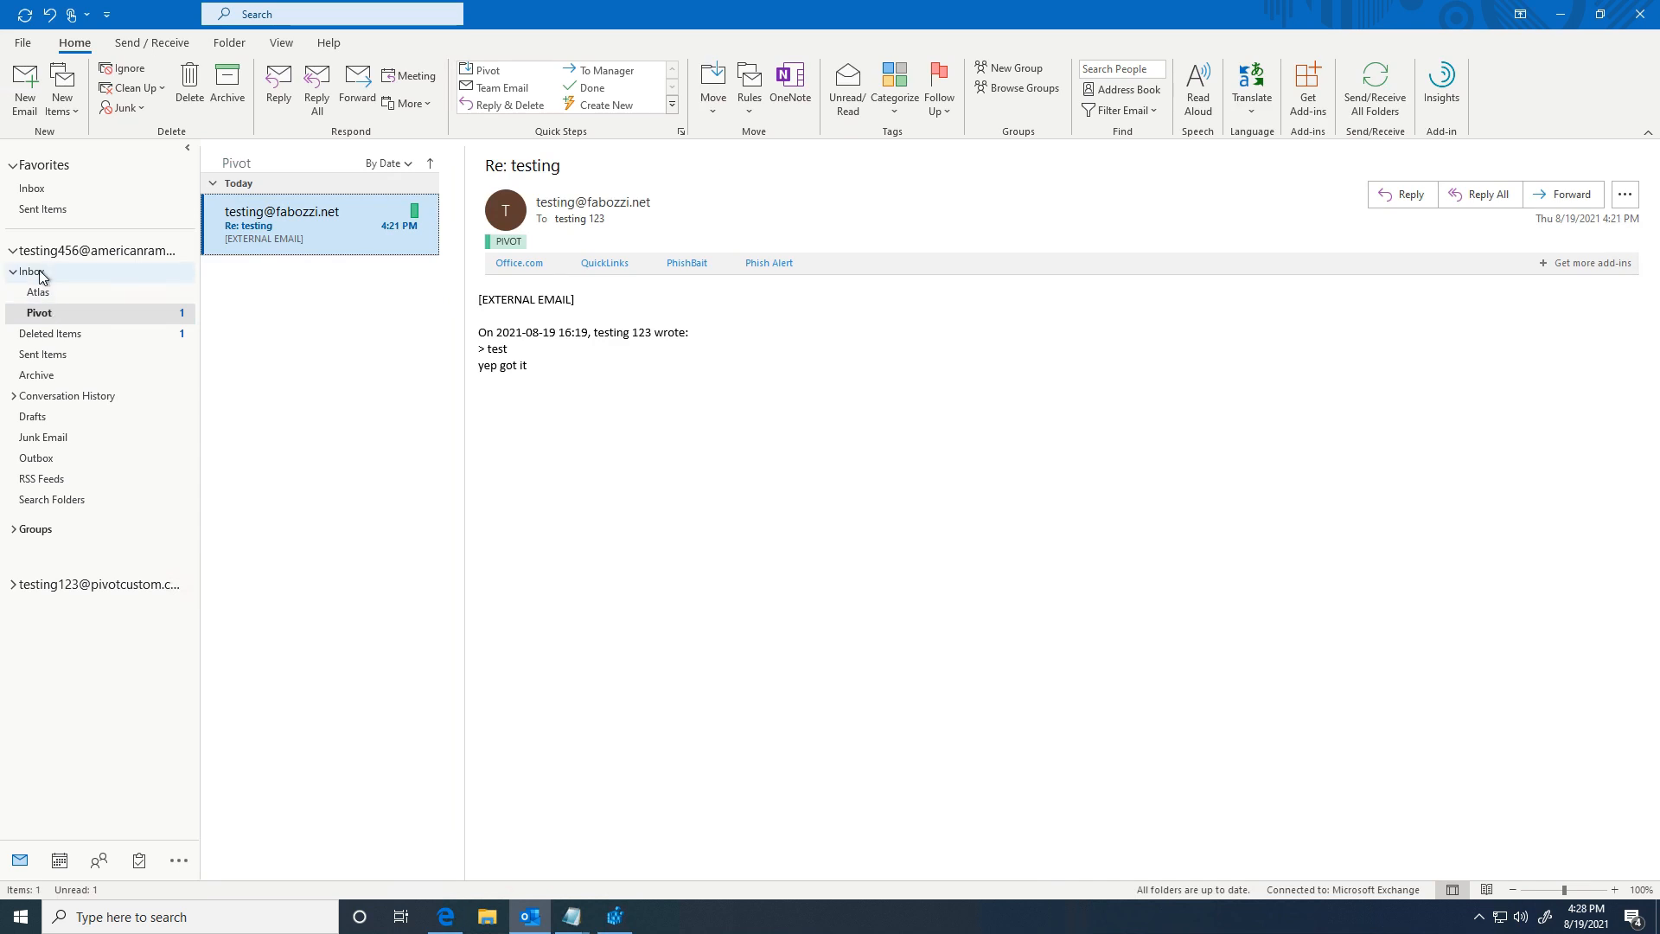
pyautogui.click(33, 271)
pyautogui.click(144, 45)
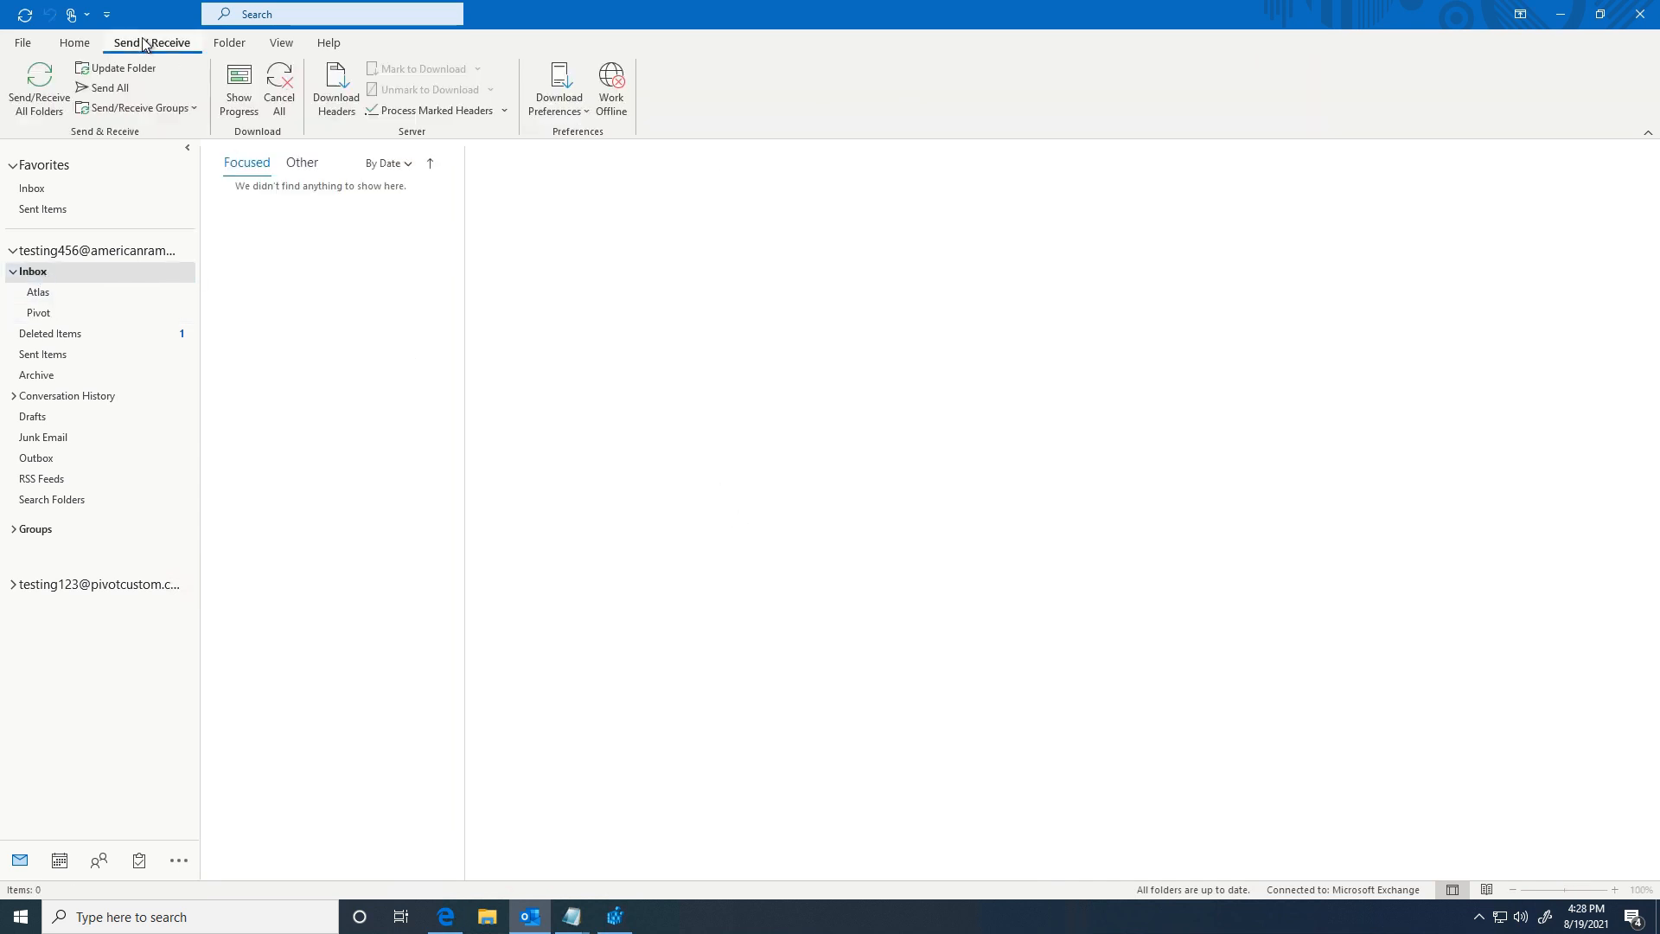
# Step: Uncheck Receive mail items for the pivotcustom.com account in All Accounts, then rerun Send/Receive
pyautogui.click(40, 86)
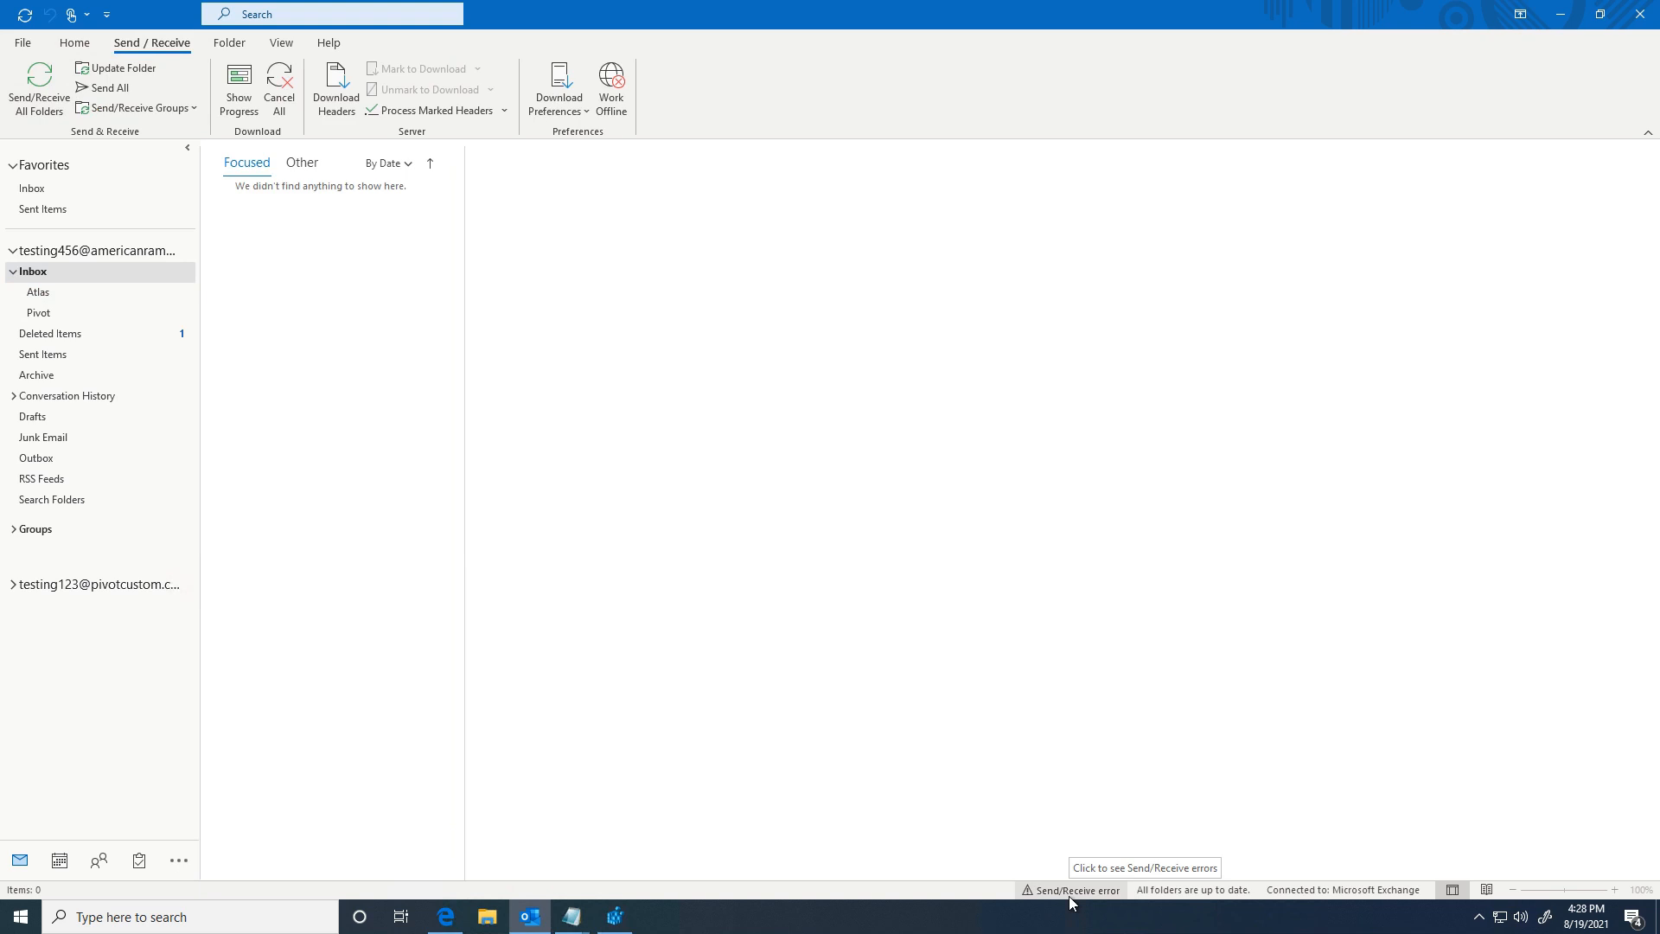
pyautogui.click(115, 109)
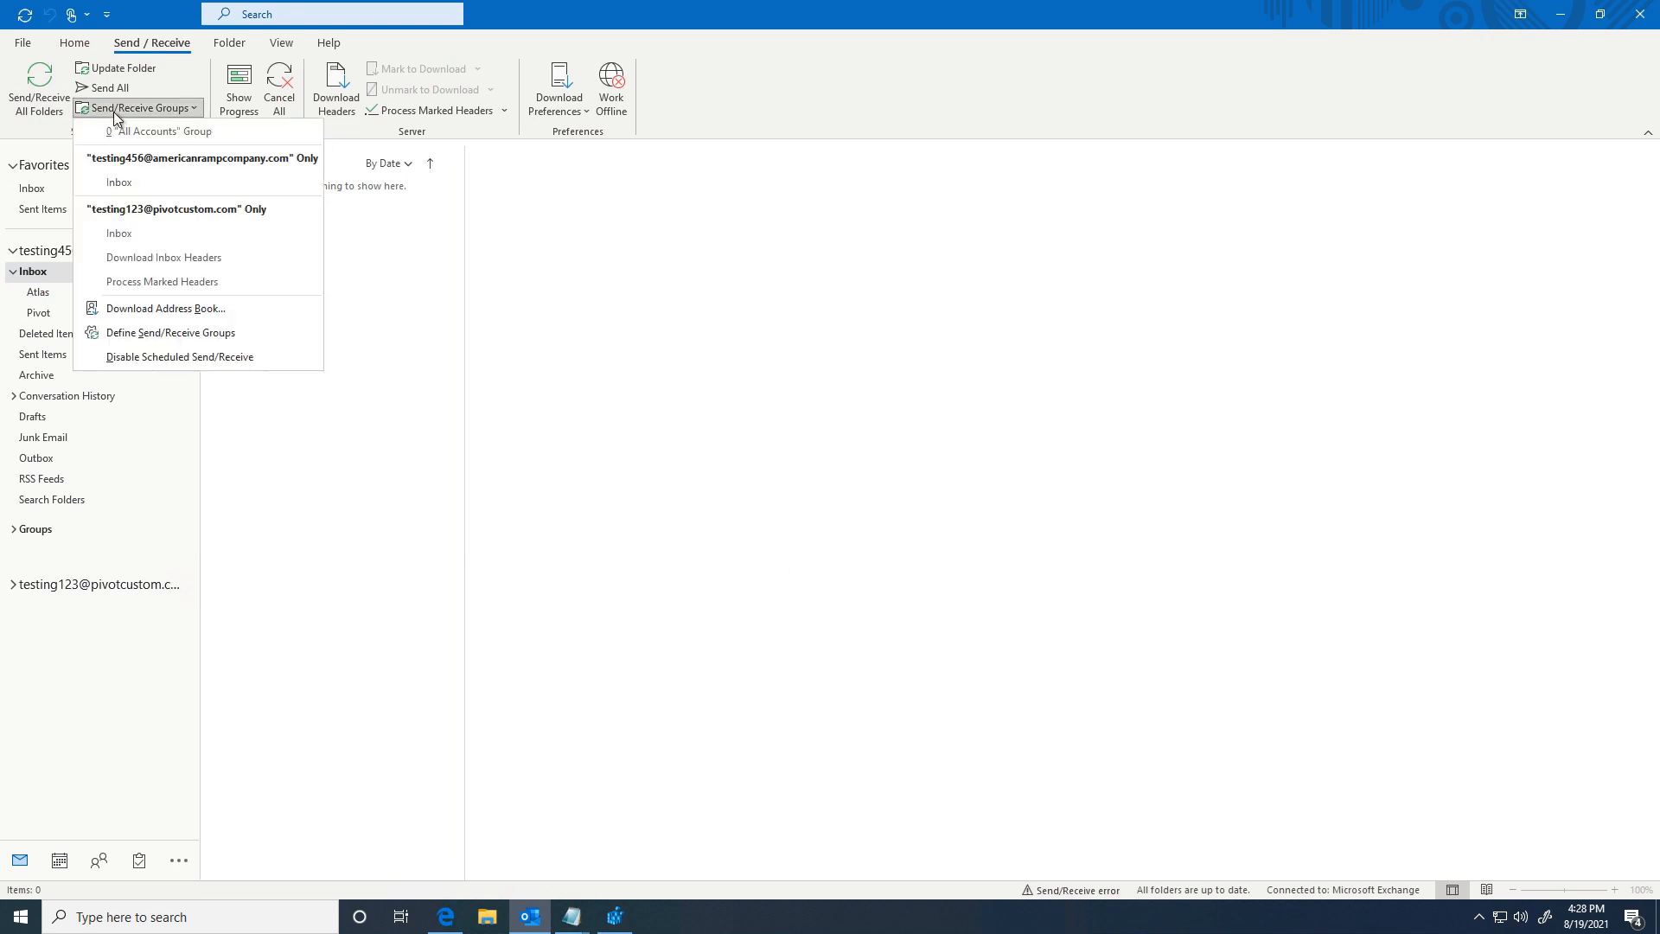
pyautogui.click(131, 335)
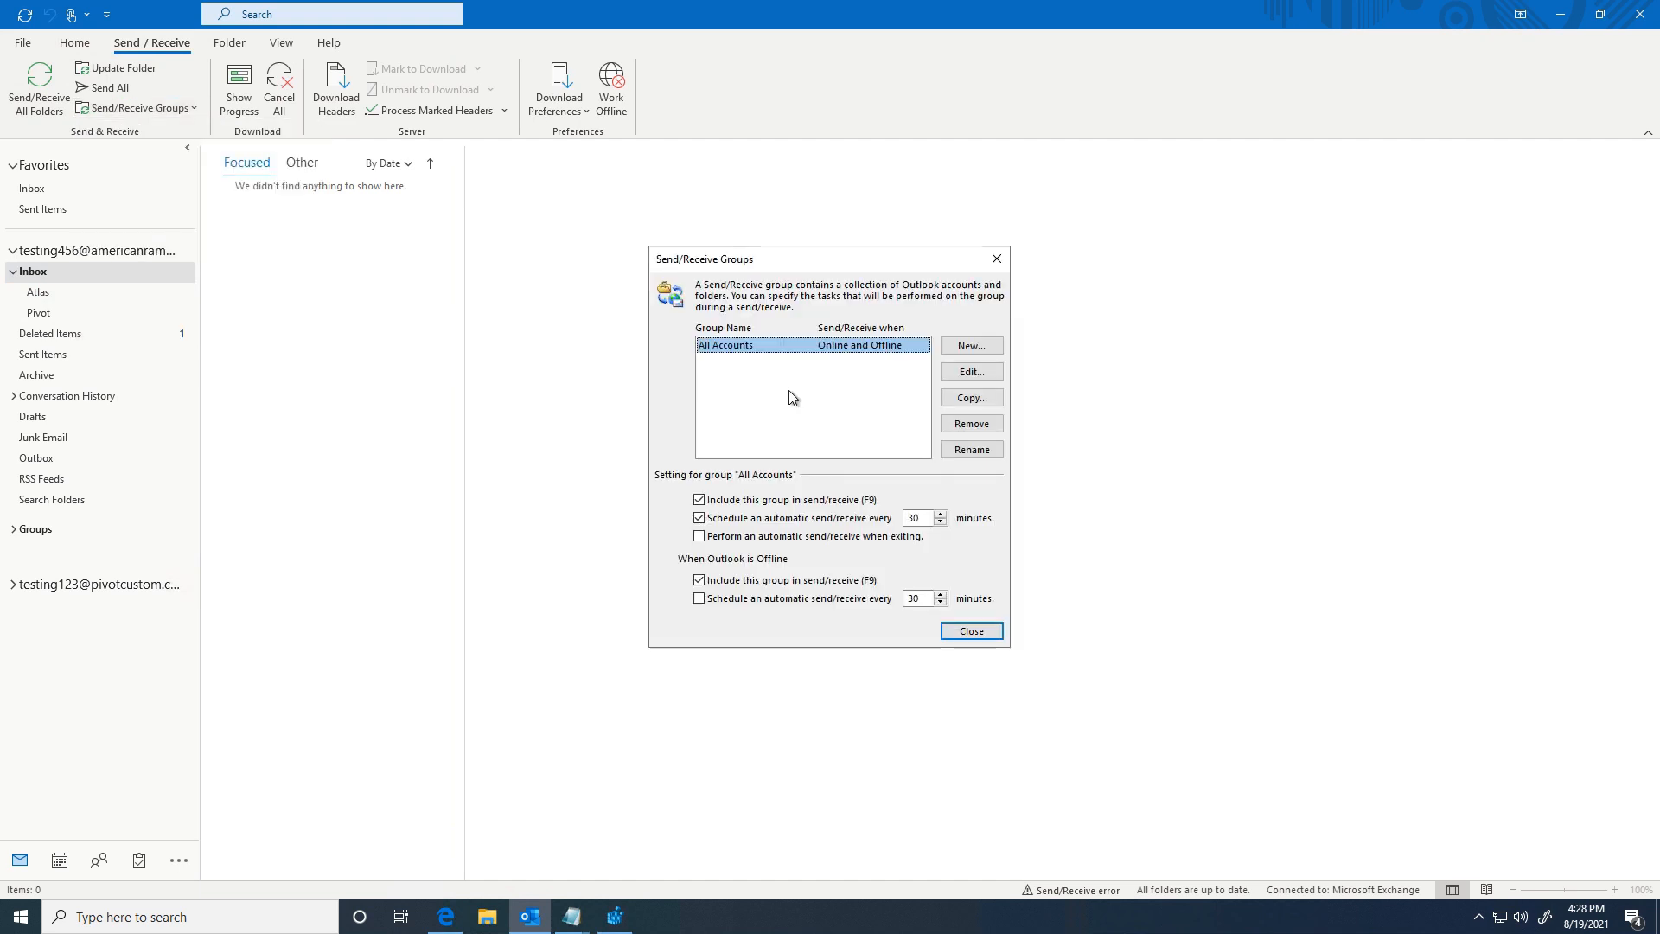
pyautogui.click(968, 378)
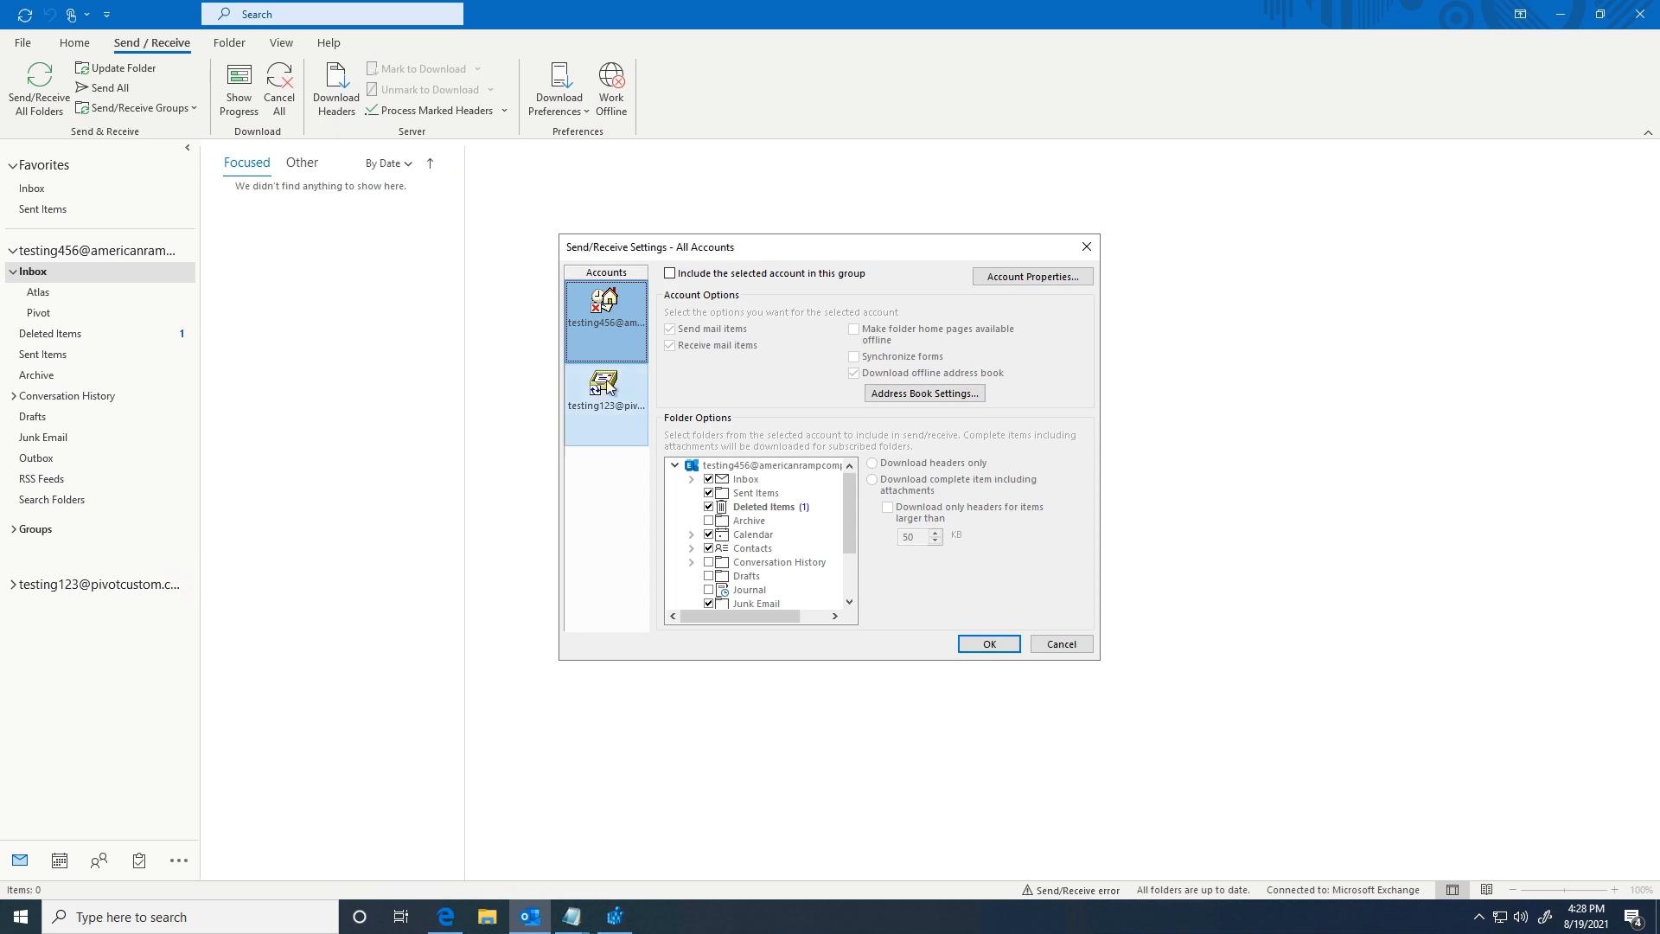
pyautogui.click(601, 393)
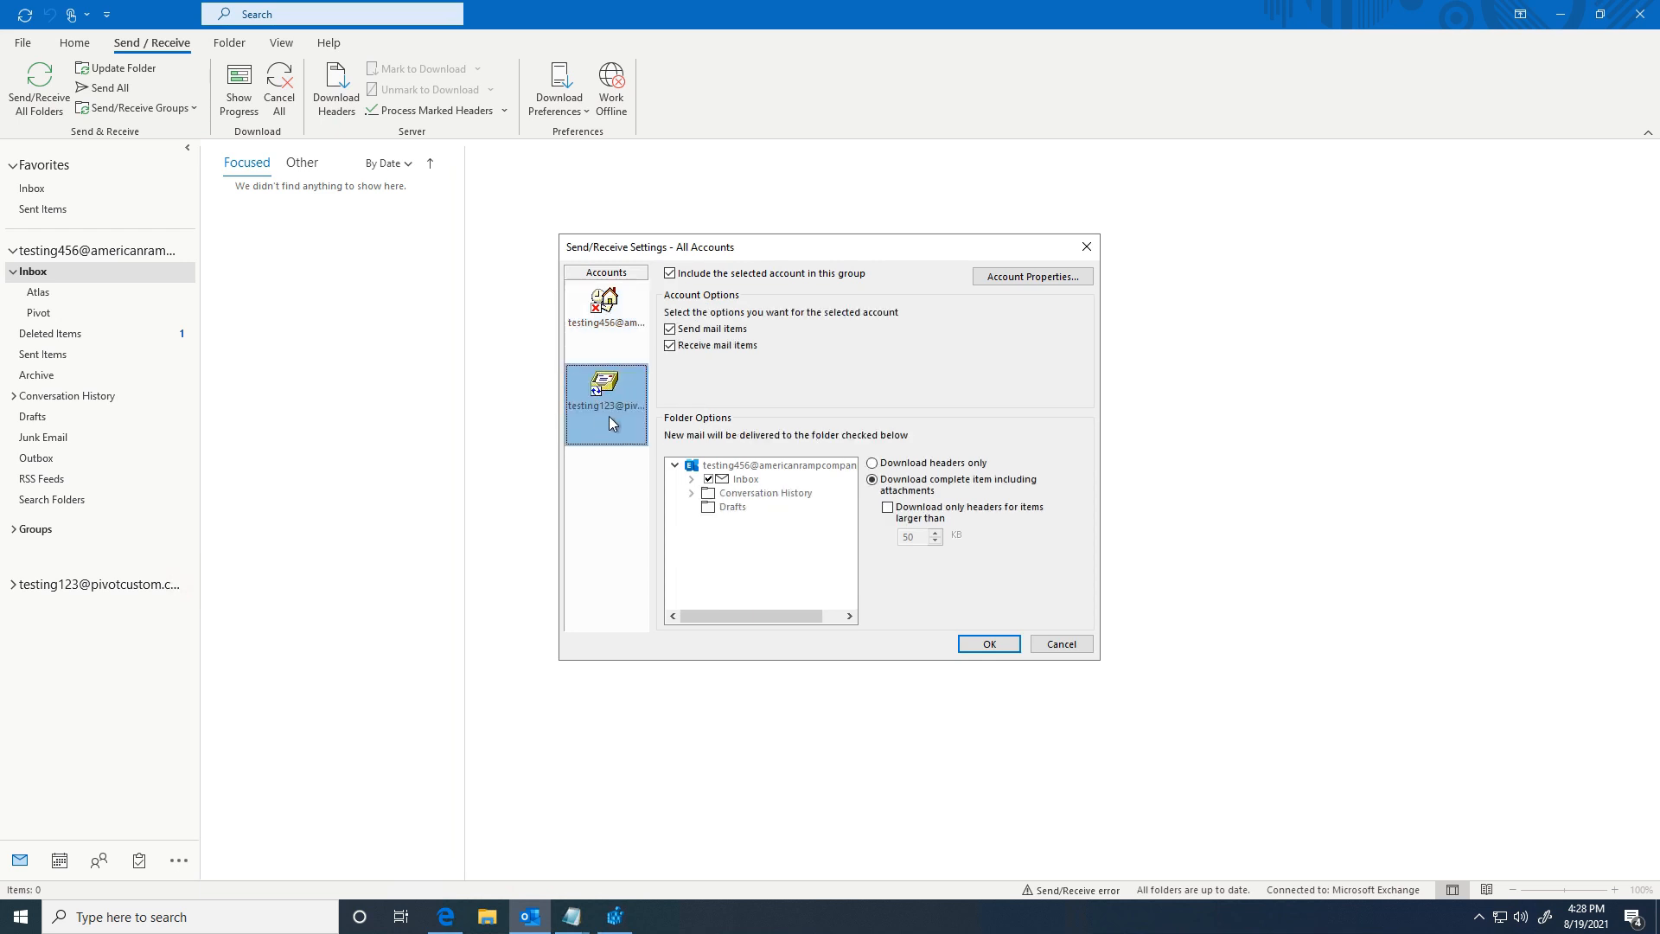
pyautogui.click(676, 345)
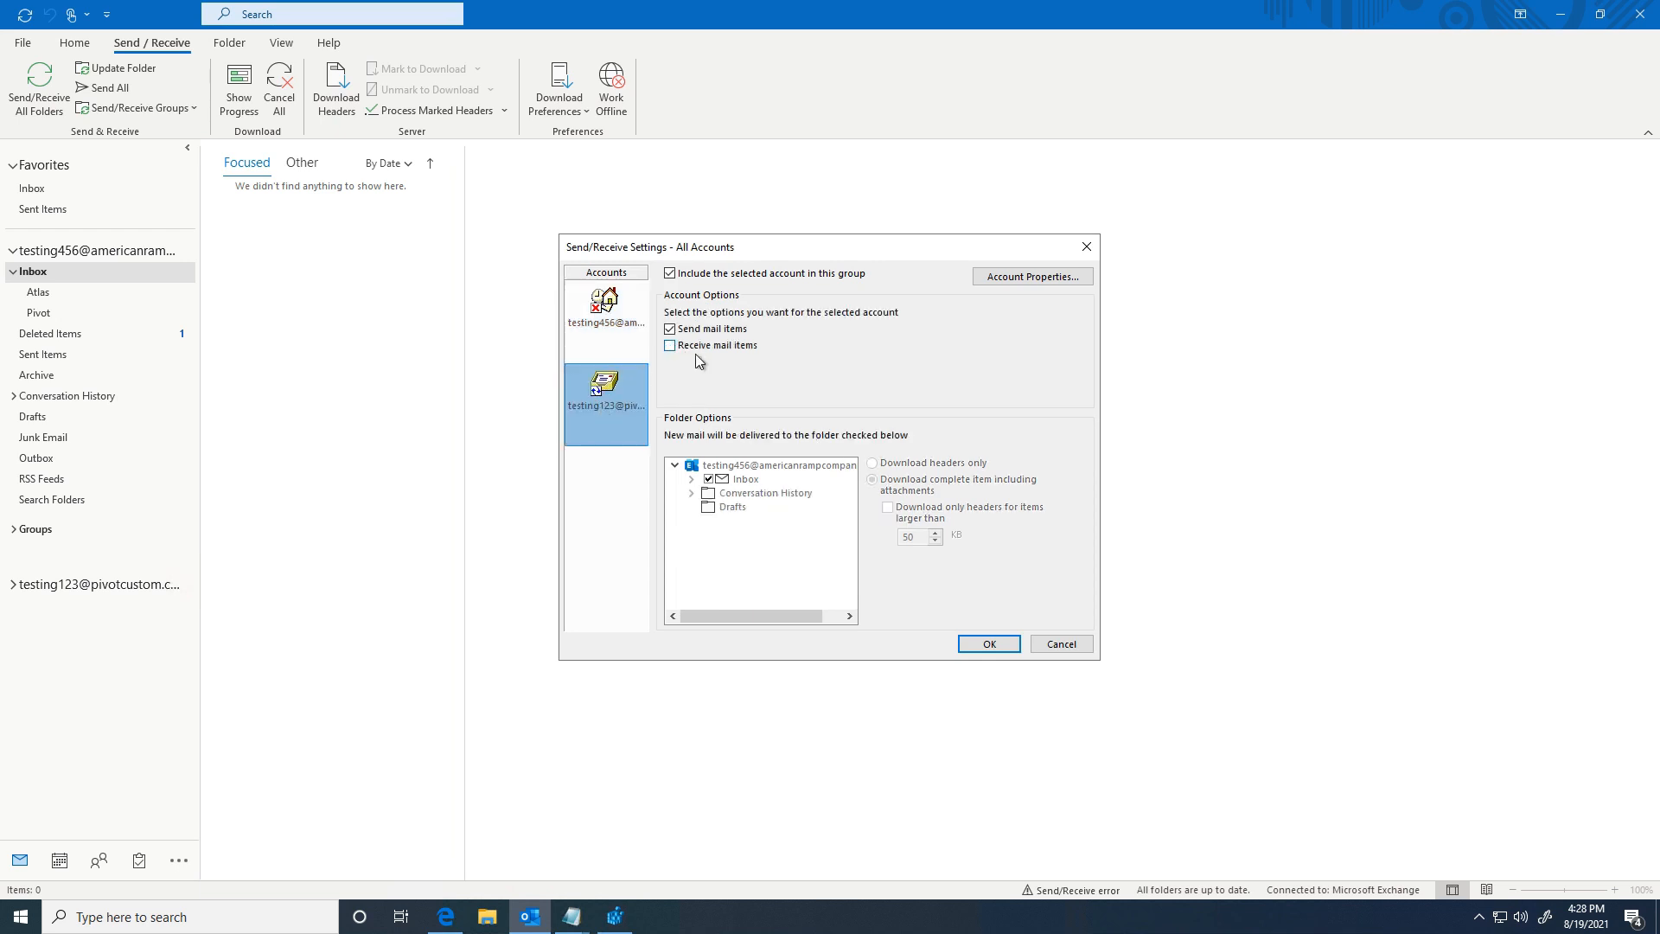
pyautogui.click(986, 647)
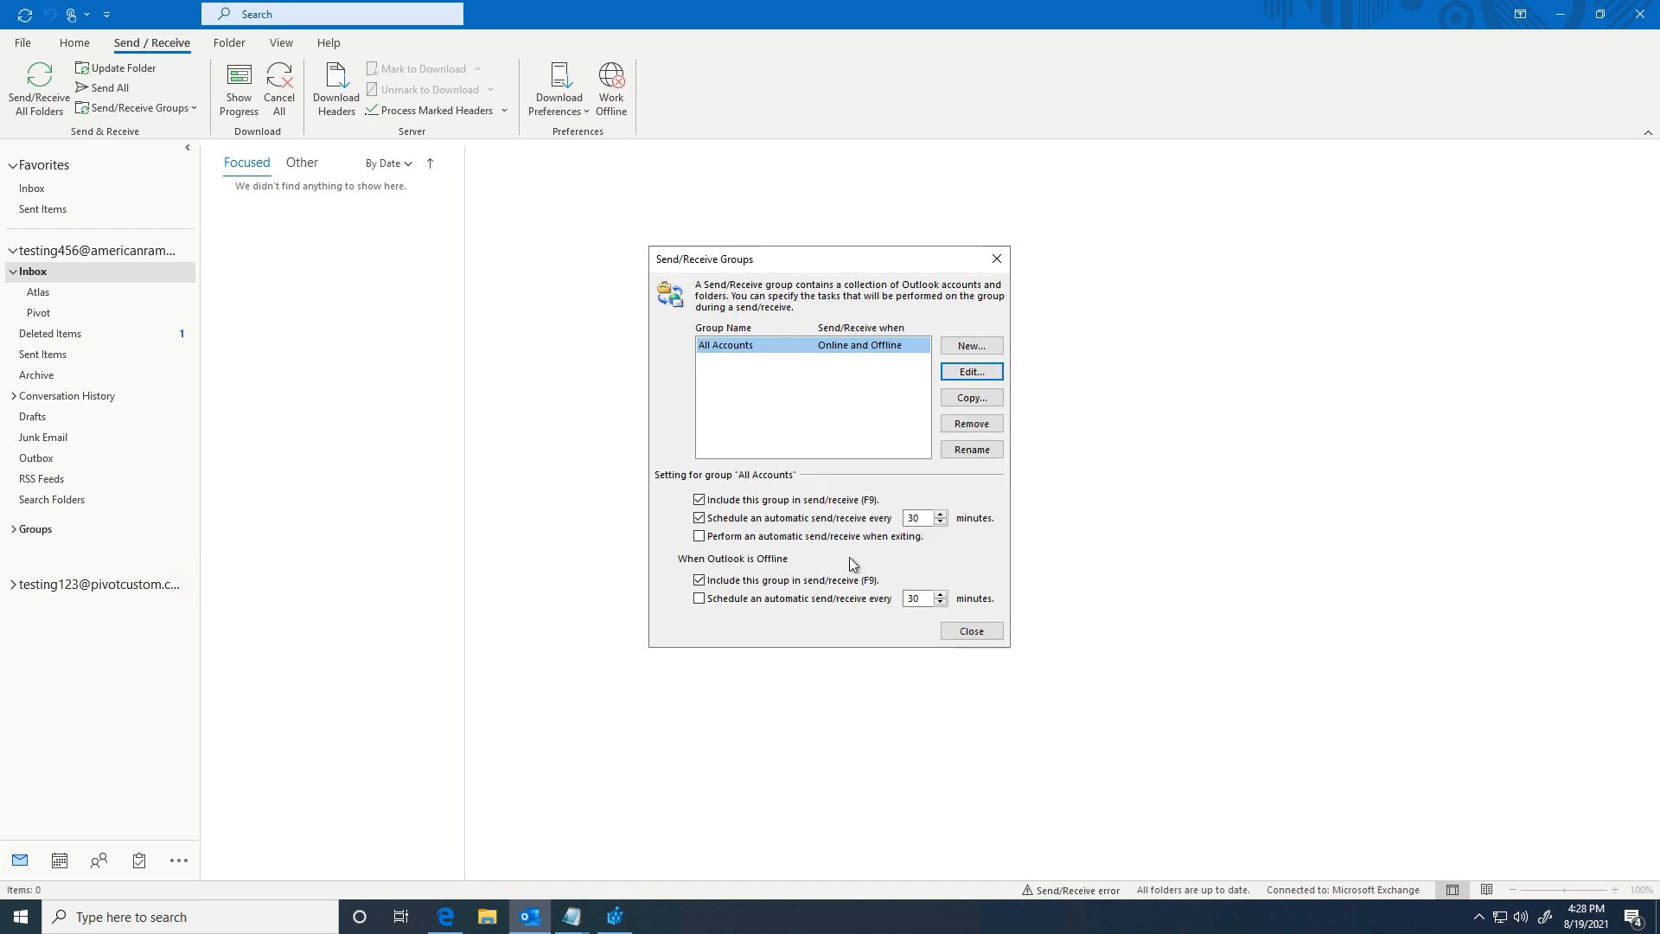
pyautogui.click(951, 636)
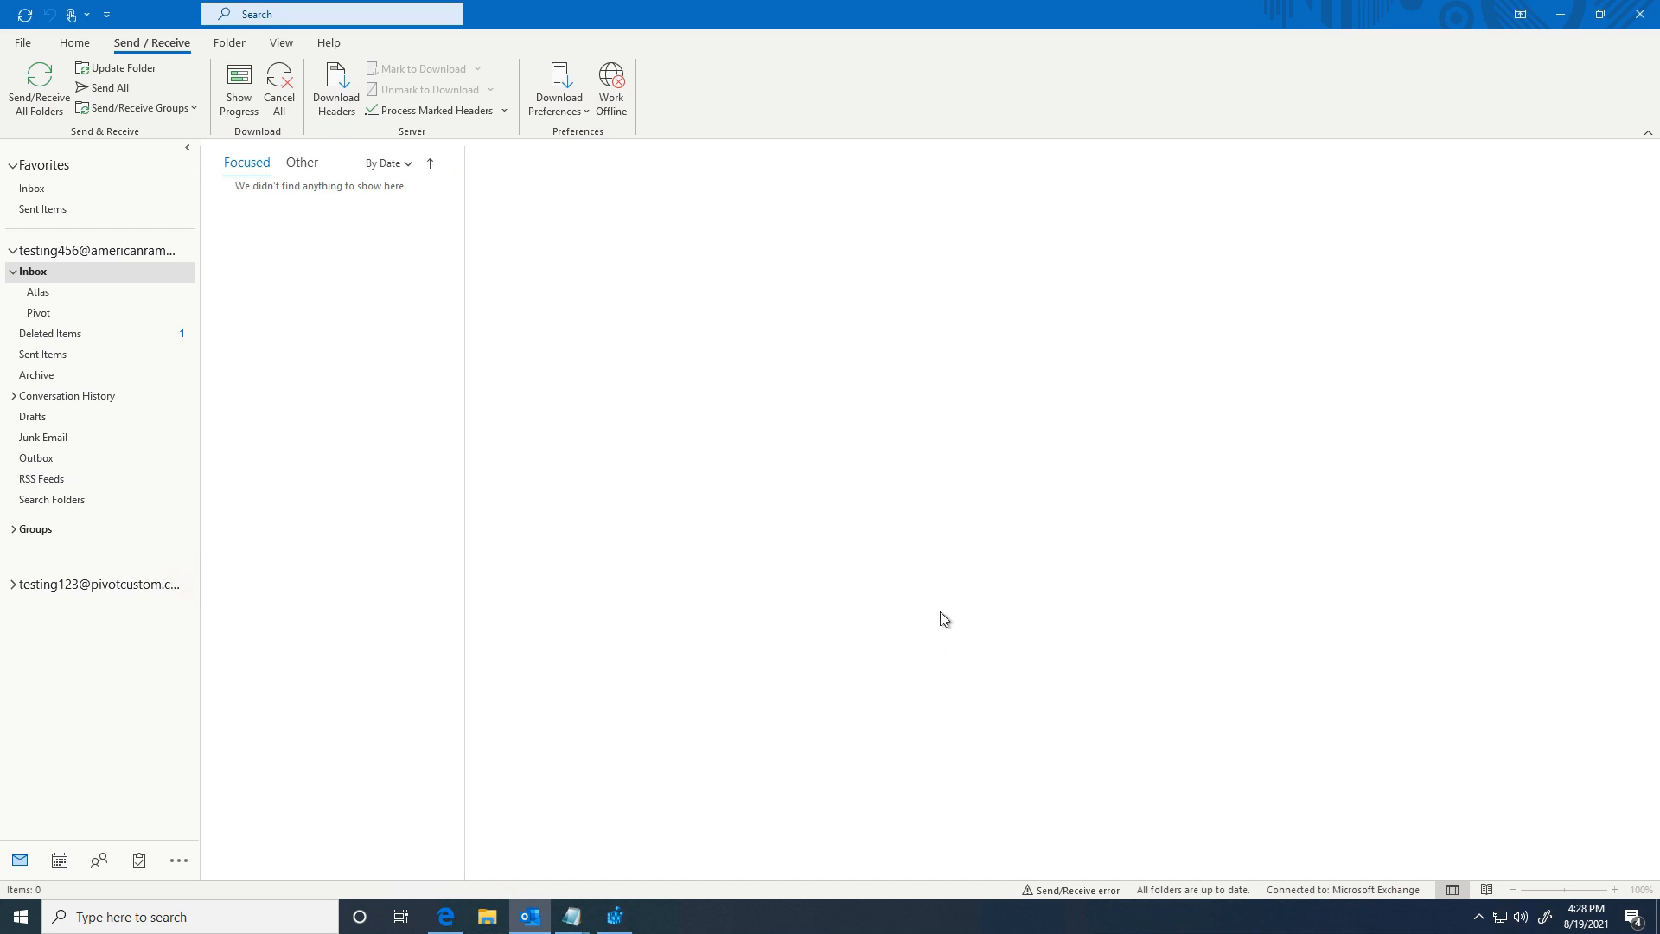
pyautogui.click(40, 95)
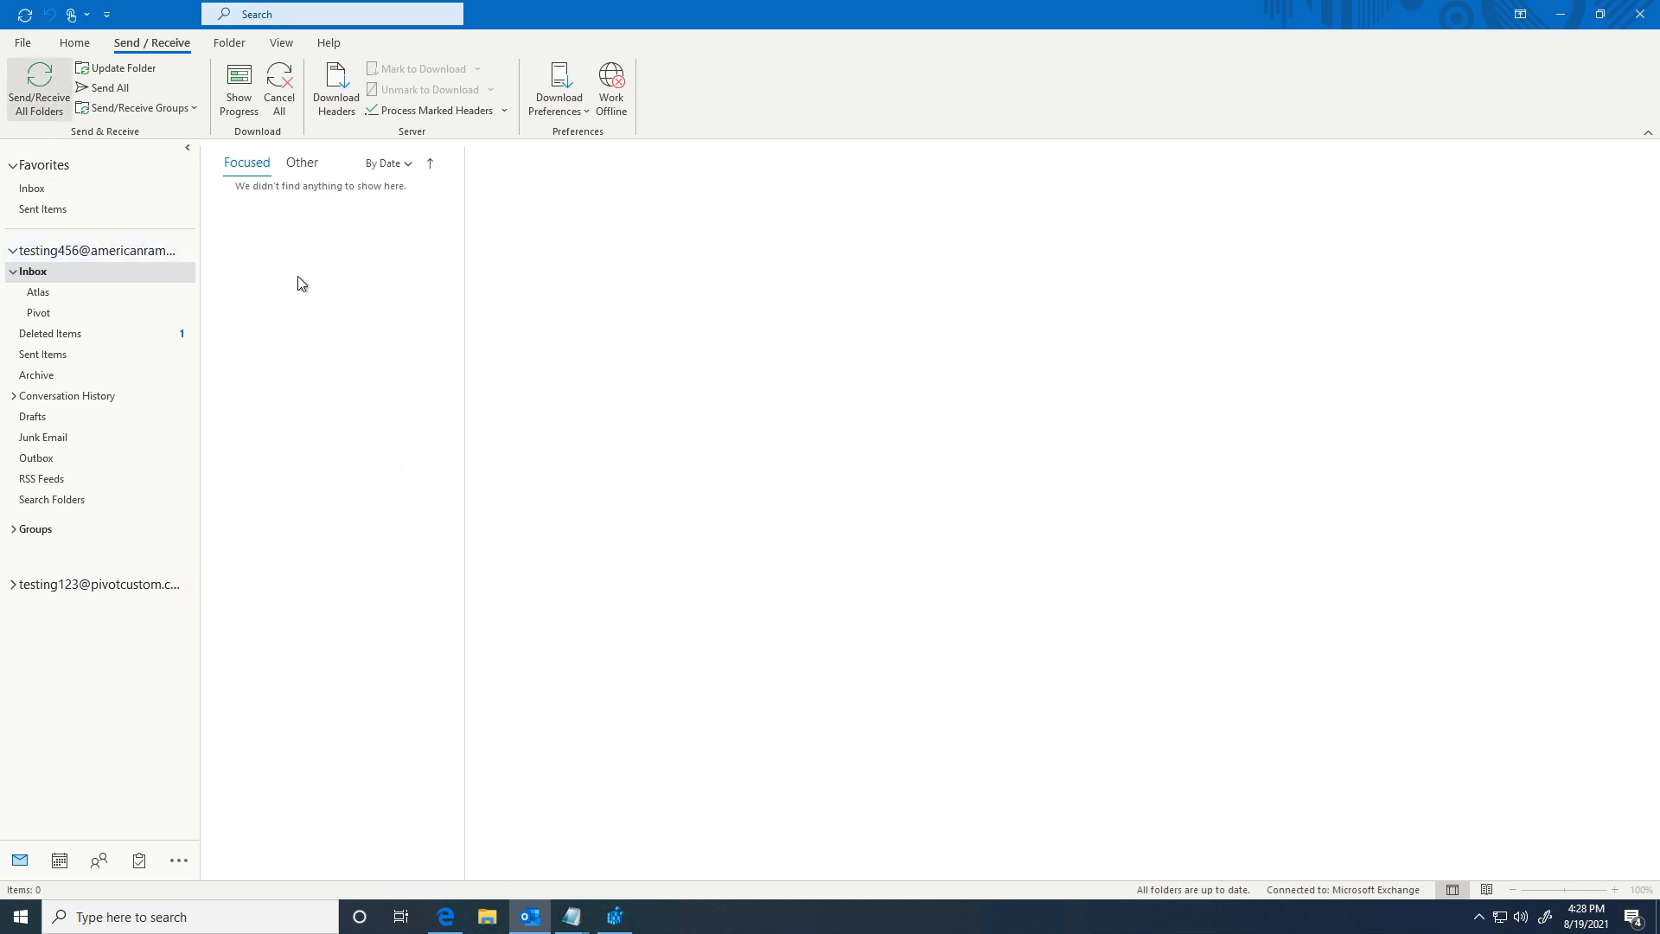
# Step: Close the pivotcustom.com mailbox in the folder pane, quit Outlook, and open File Explorer
pyautogui.rightClick(88, 588)
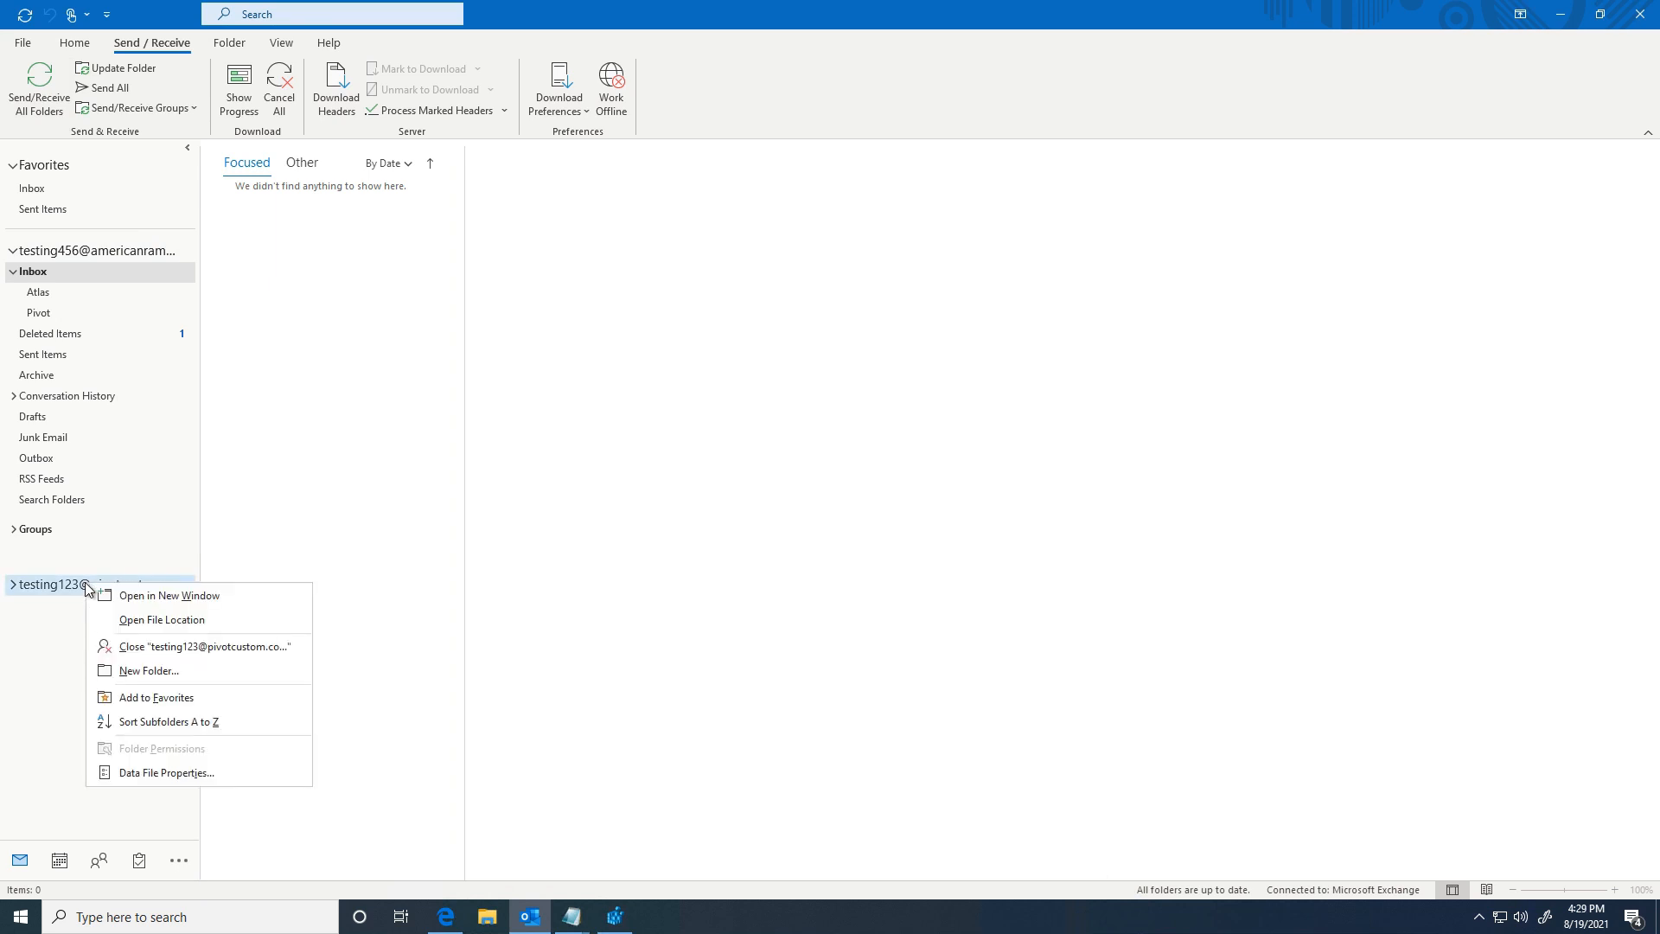
pyautogui.click(132, 648)
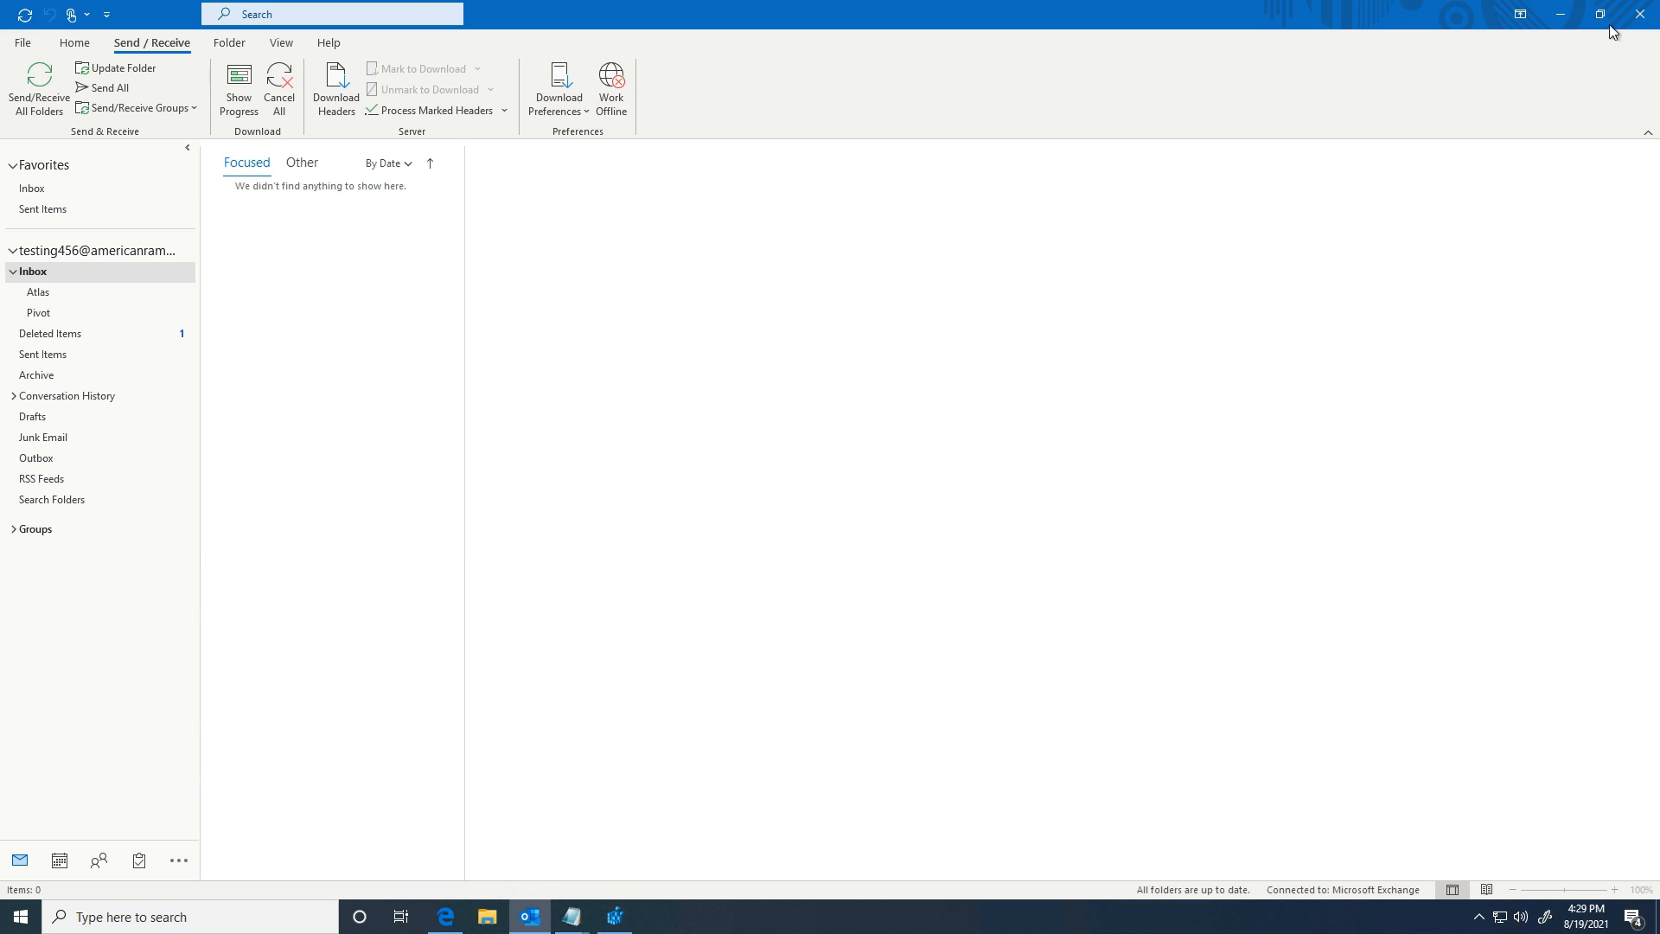
pyautogui.click(1639, 14)
pyautogui.click(487, 916)
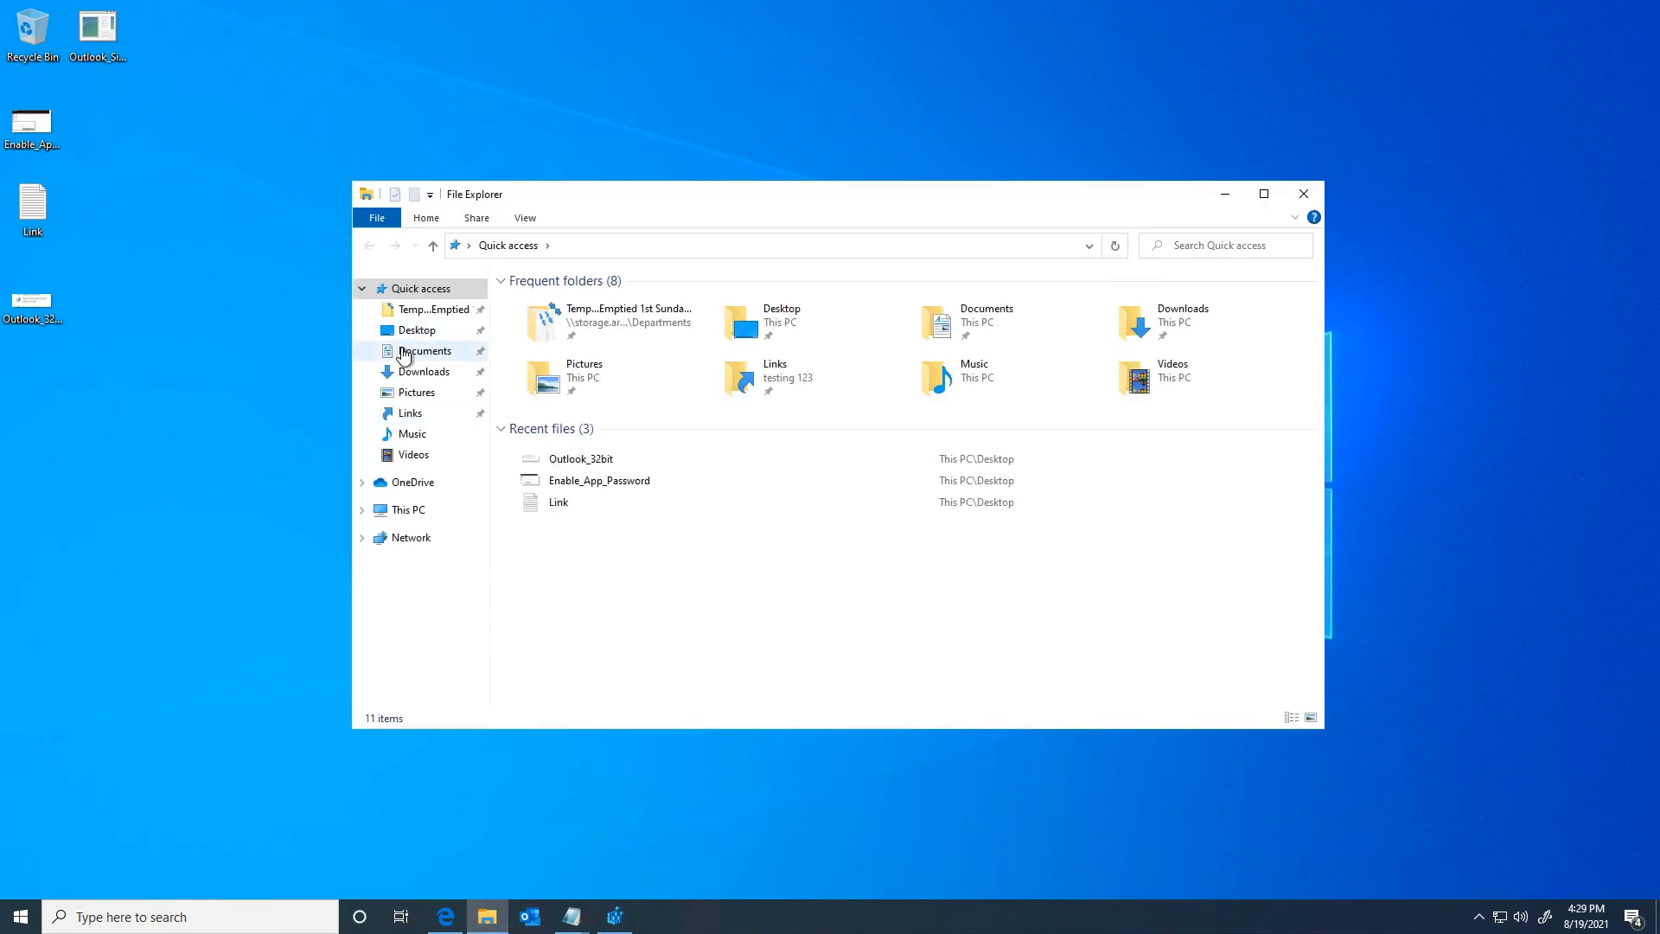
# Step: Delete the Pivot account's .pst file from Documents > Outlook Files, close File Explorer, and restart Outlook
pyautogui.click(411, 350)
pyautogui.doubleClick(529, 320)
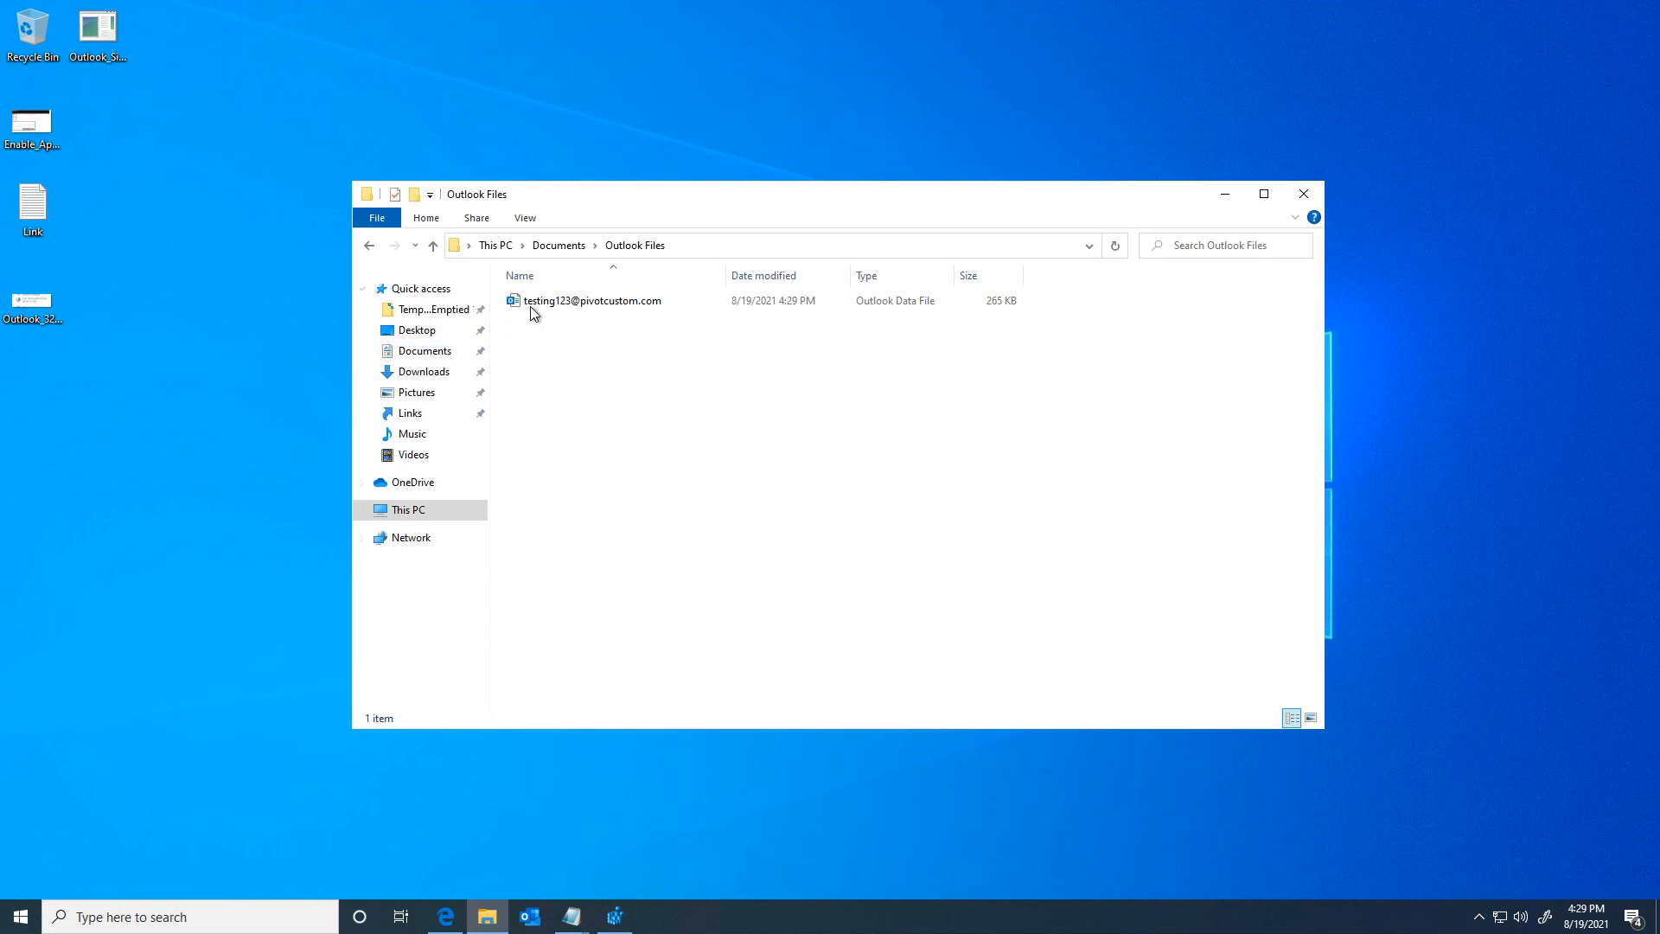
pyautogui.rightClick(538, 302)
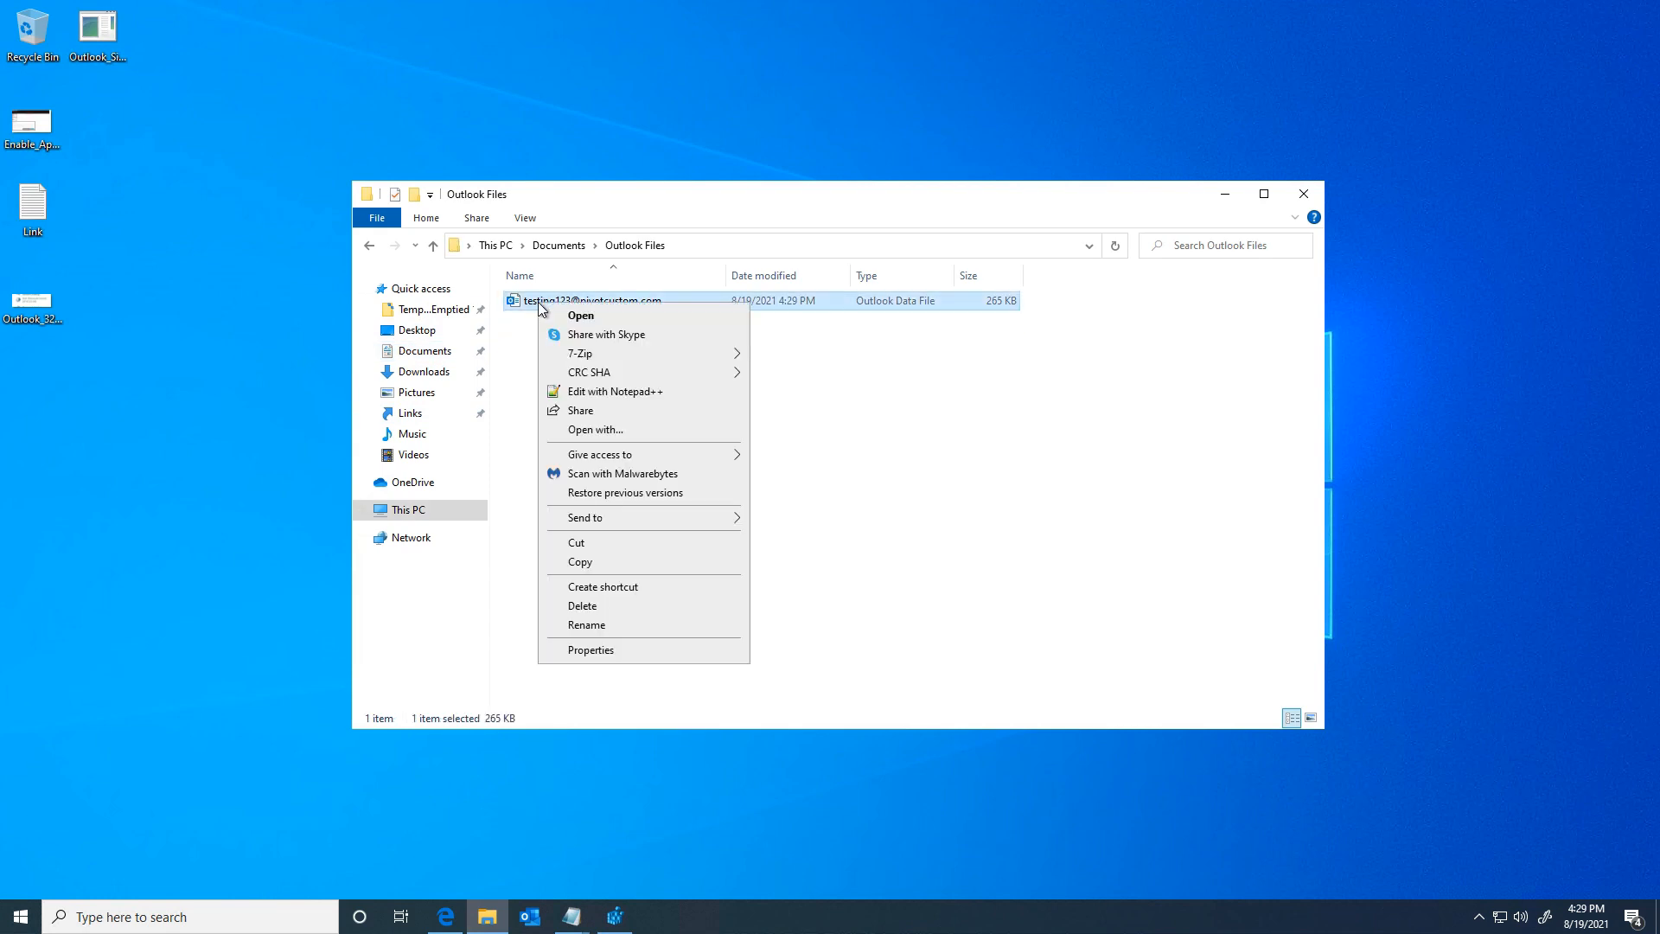
pyautogui.click(582, 605)
pyautogui.click(1303, 194)
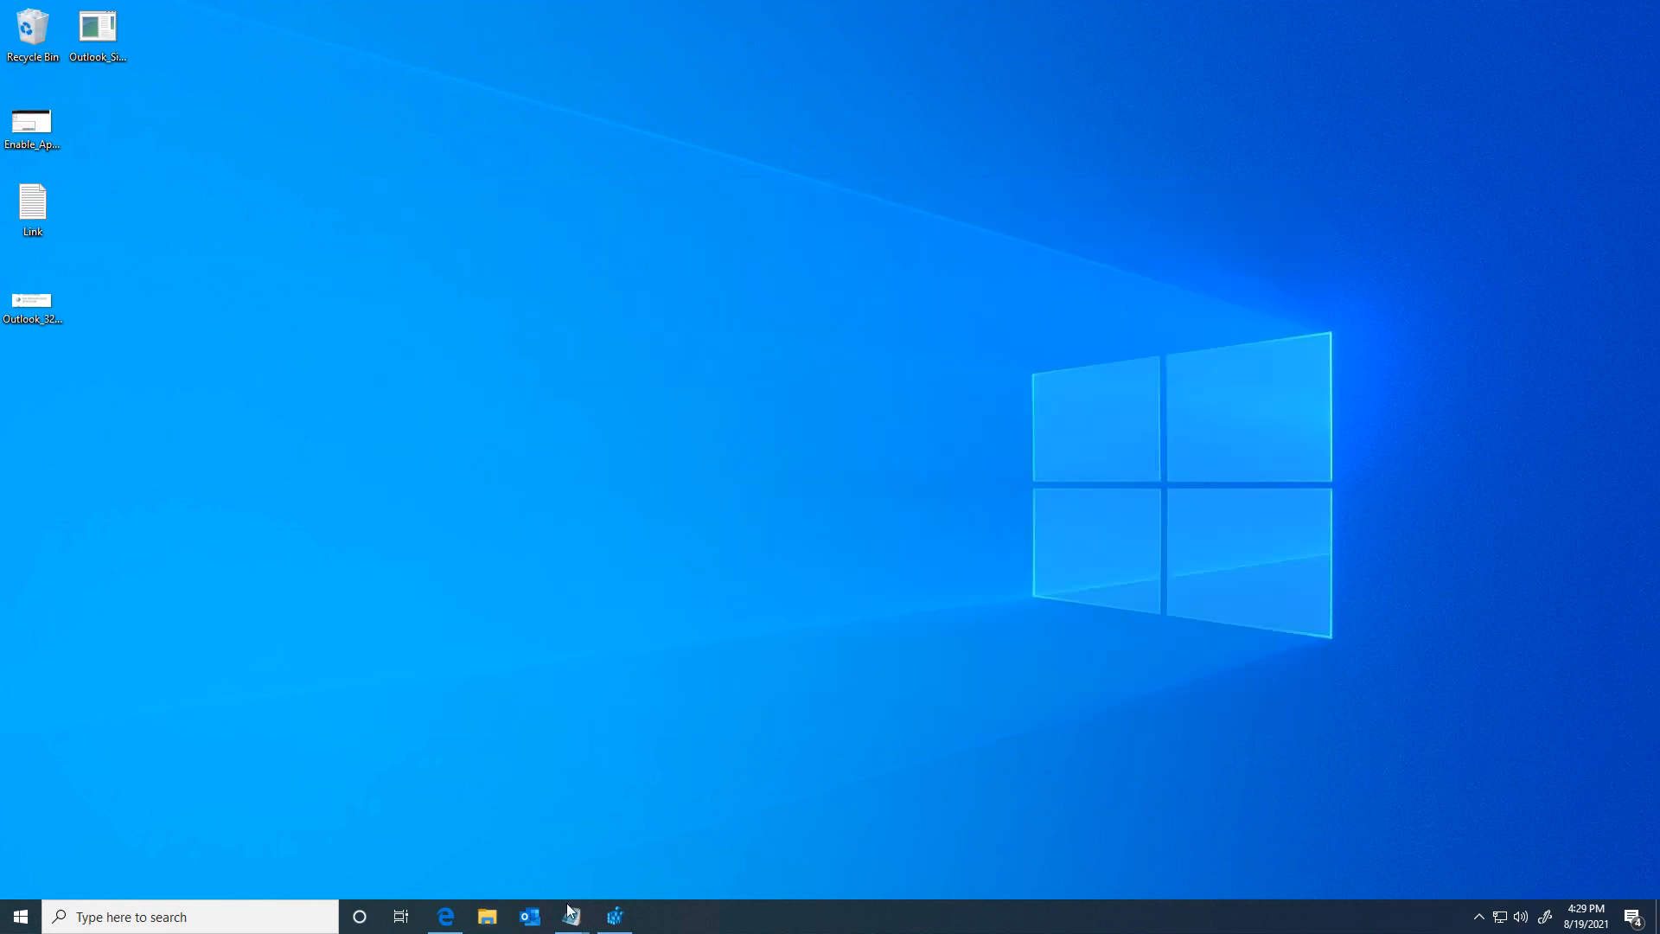
pyautogui.click(529, 916)
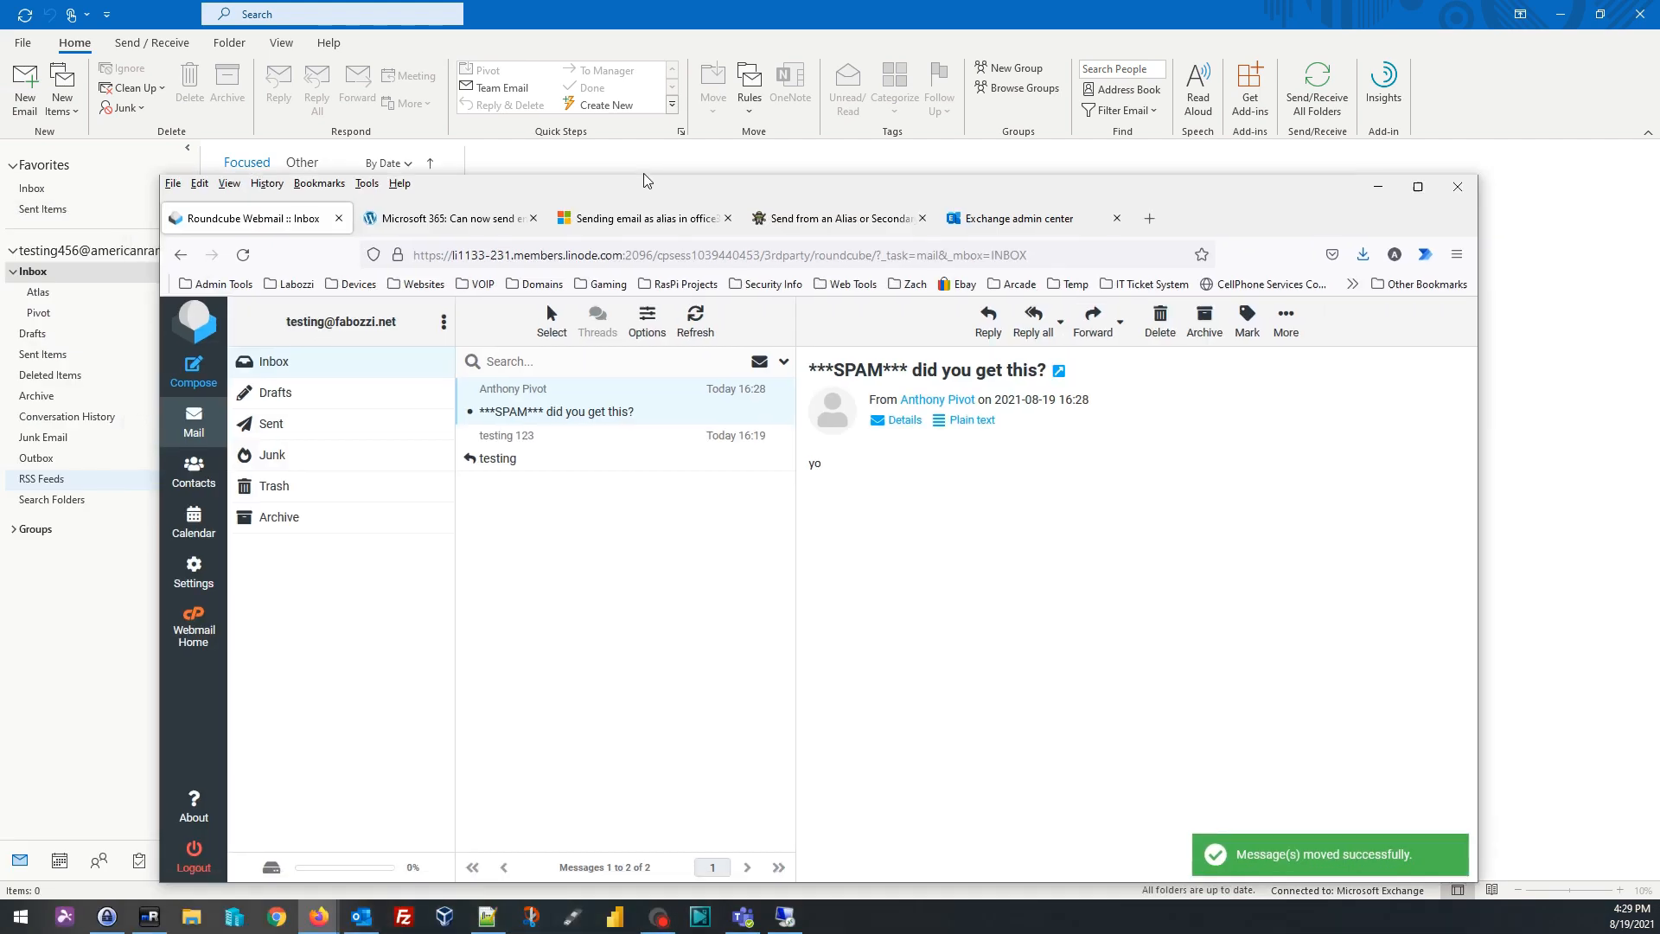
# Step: Move the Roundcube webmail browser window into place
pyautogui.moveTo(643, 172); pyautogui.dragTo(597, 4)
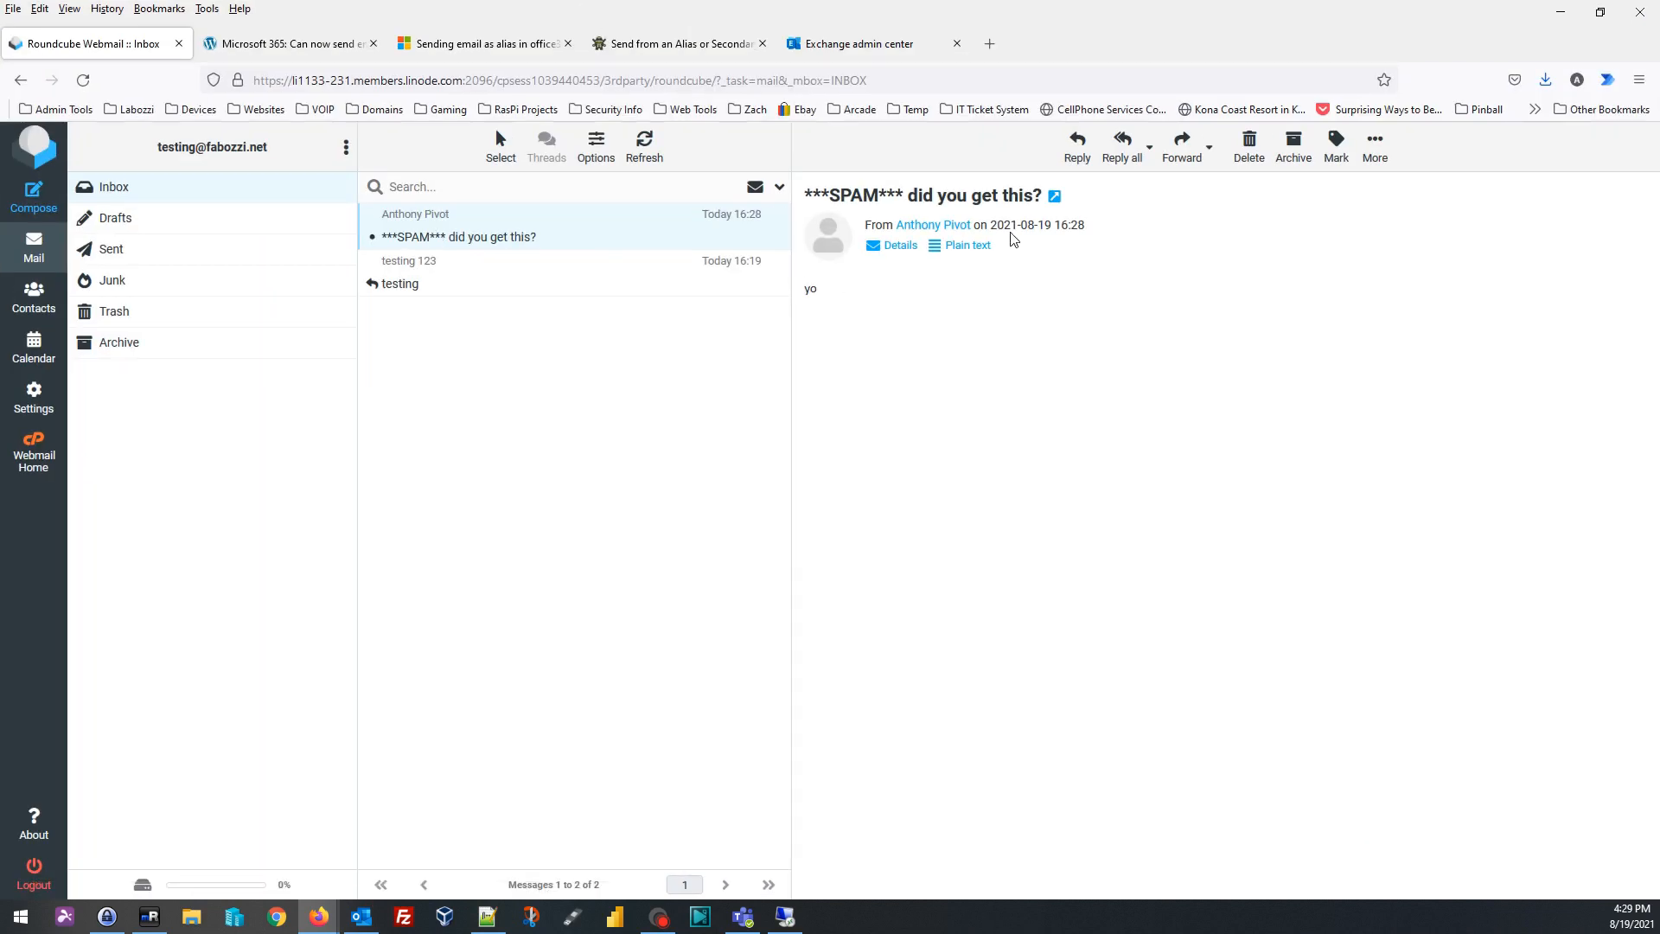
# Step: Reply to 'did you get this?' with 'yep I got it' and send it
pyautogui.click(1077, 162)
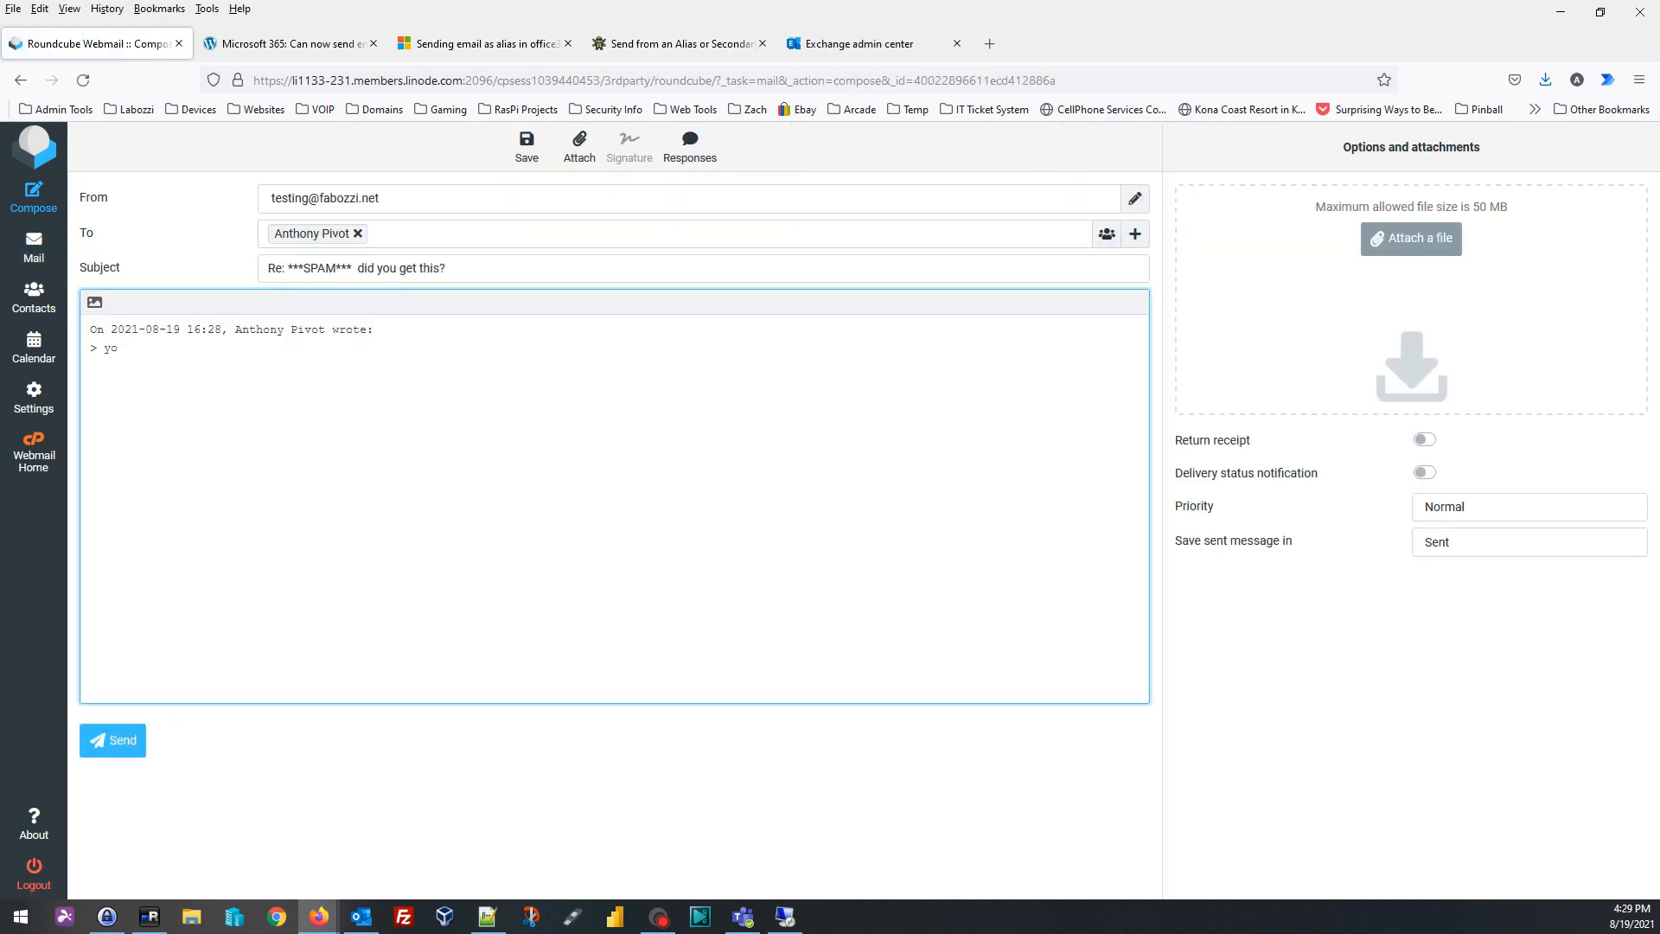
pyautogui.doubleClick(324, 235)
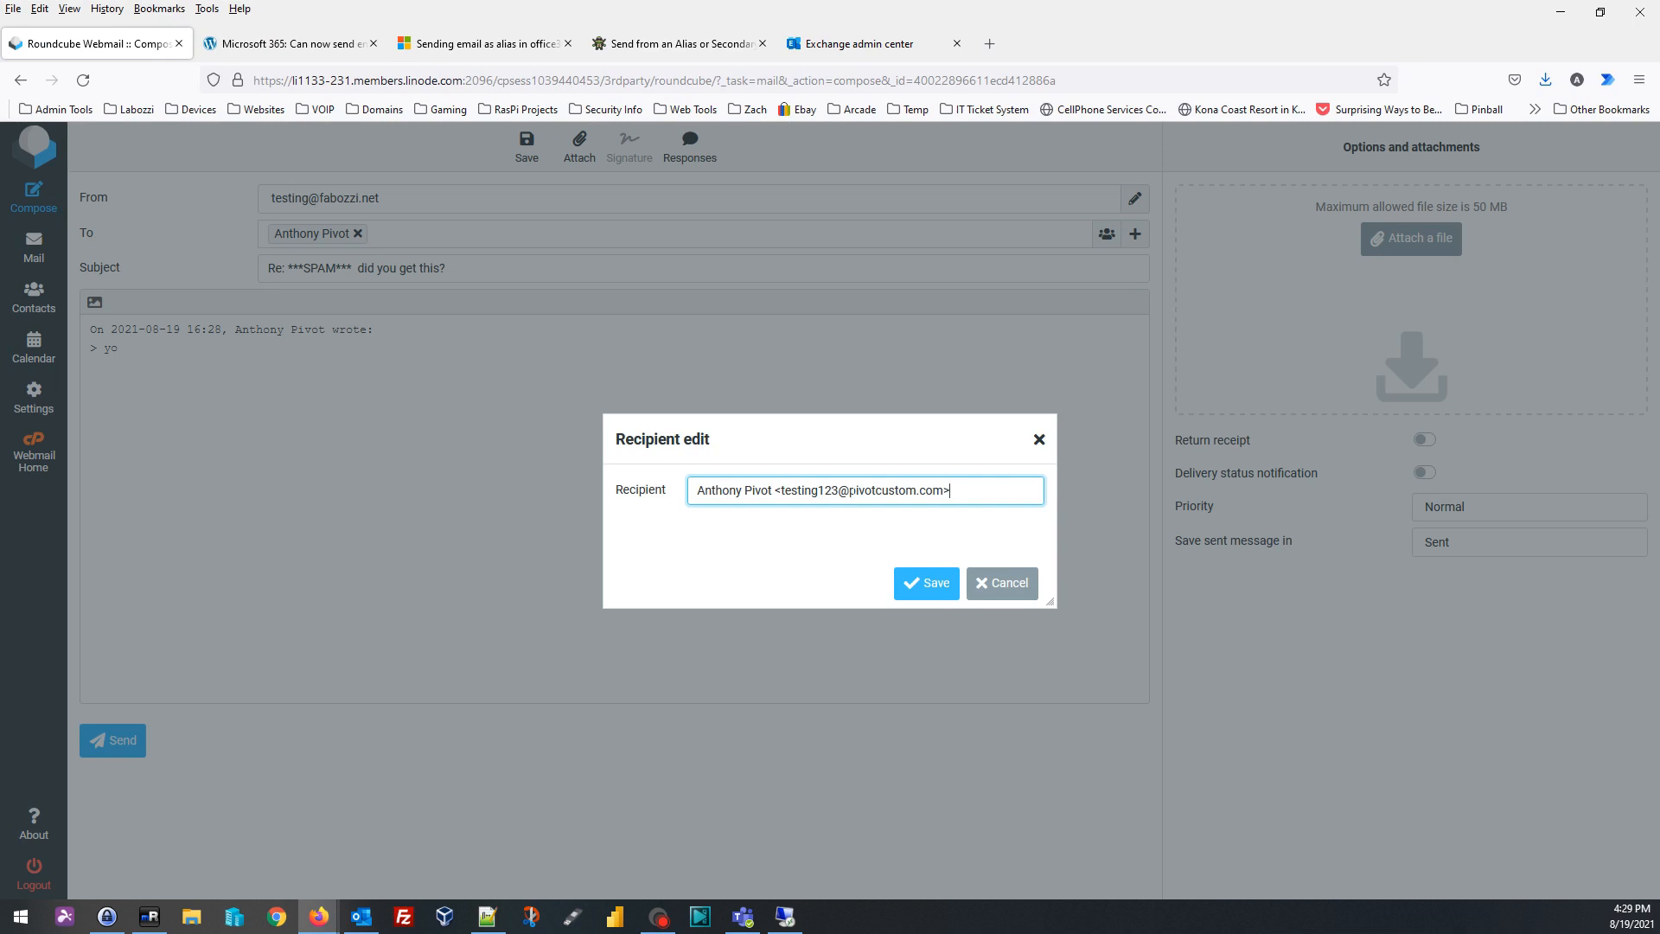
pyautogui.click(986, 583)
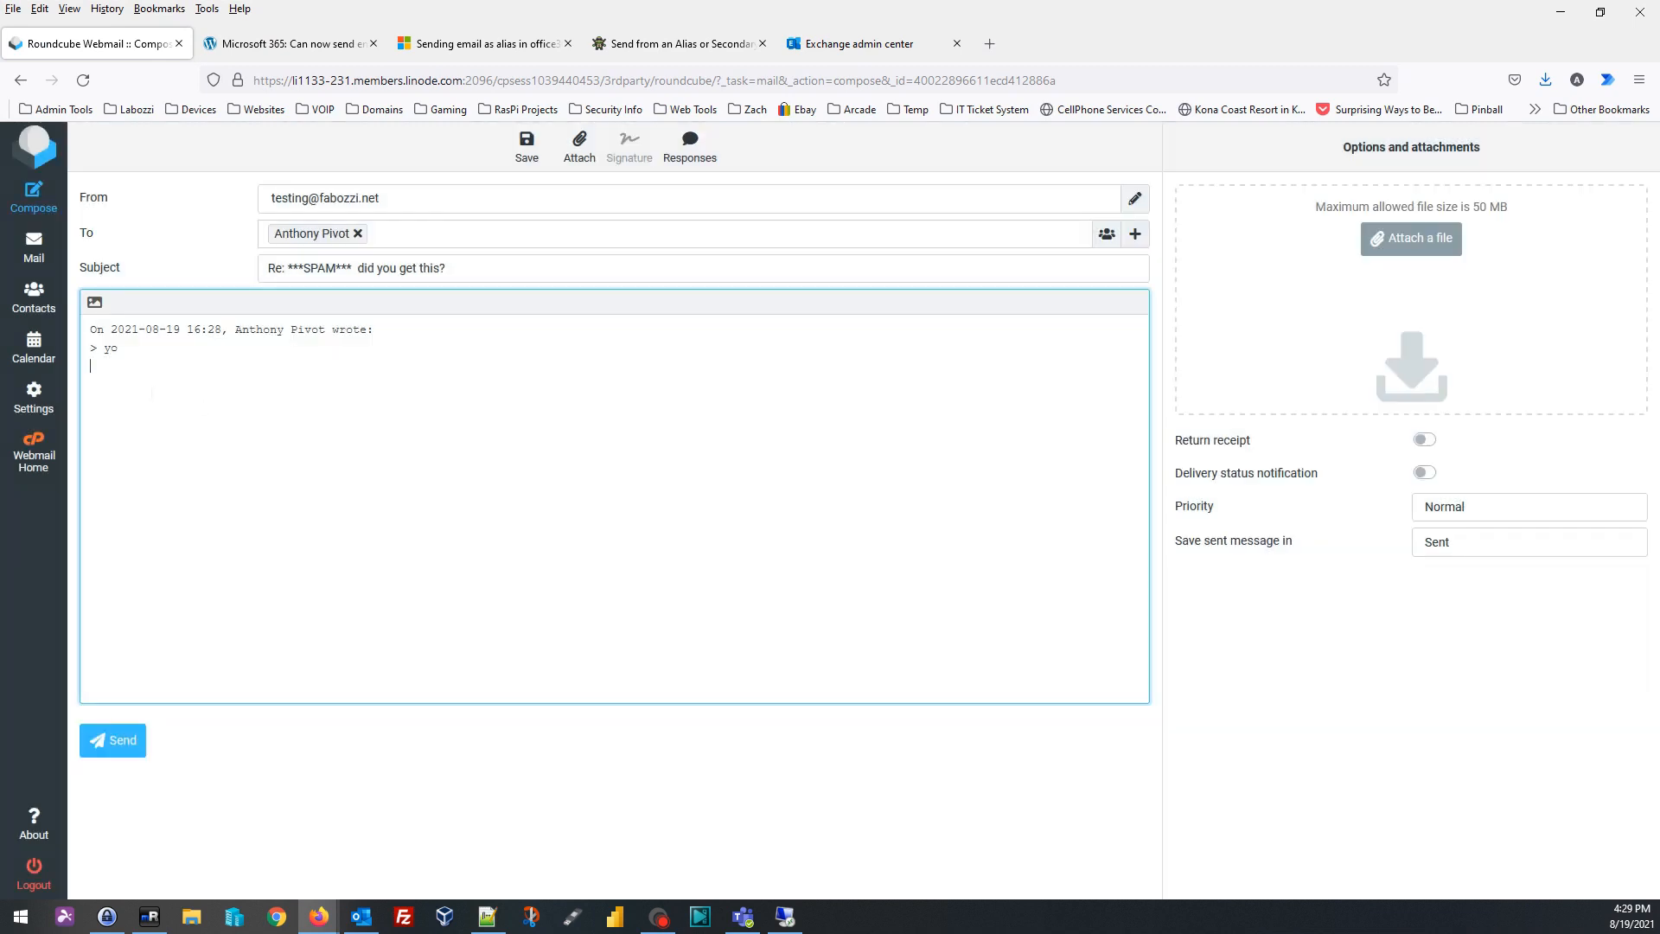
pyautogui.write('yep I got it')
pyautogui.click(124, 739)
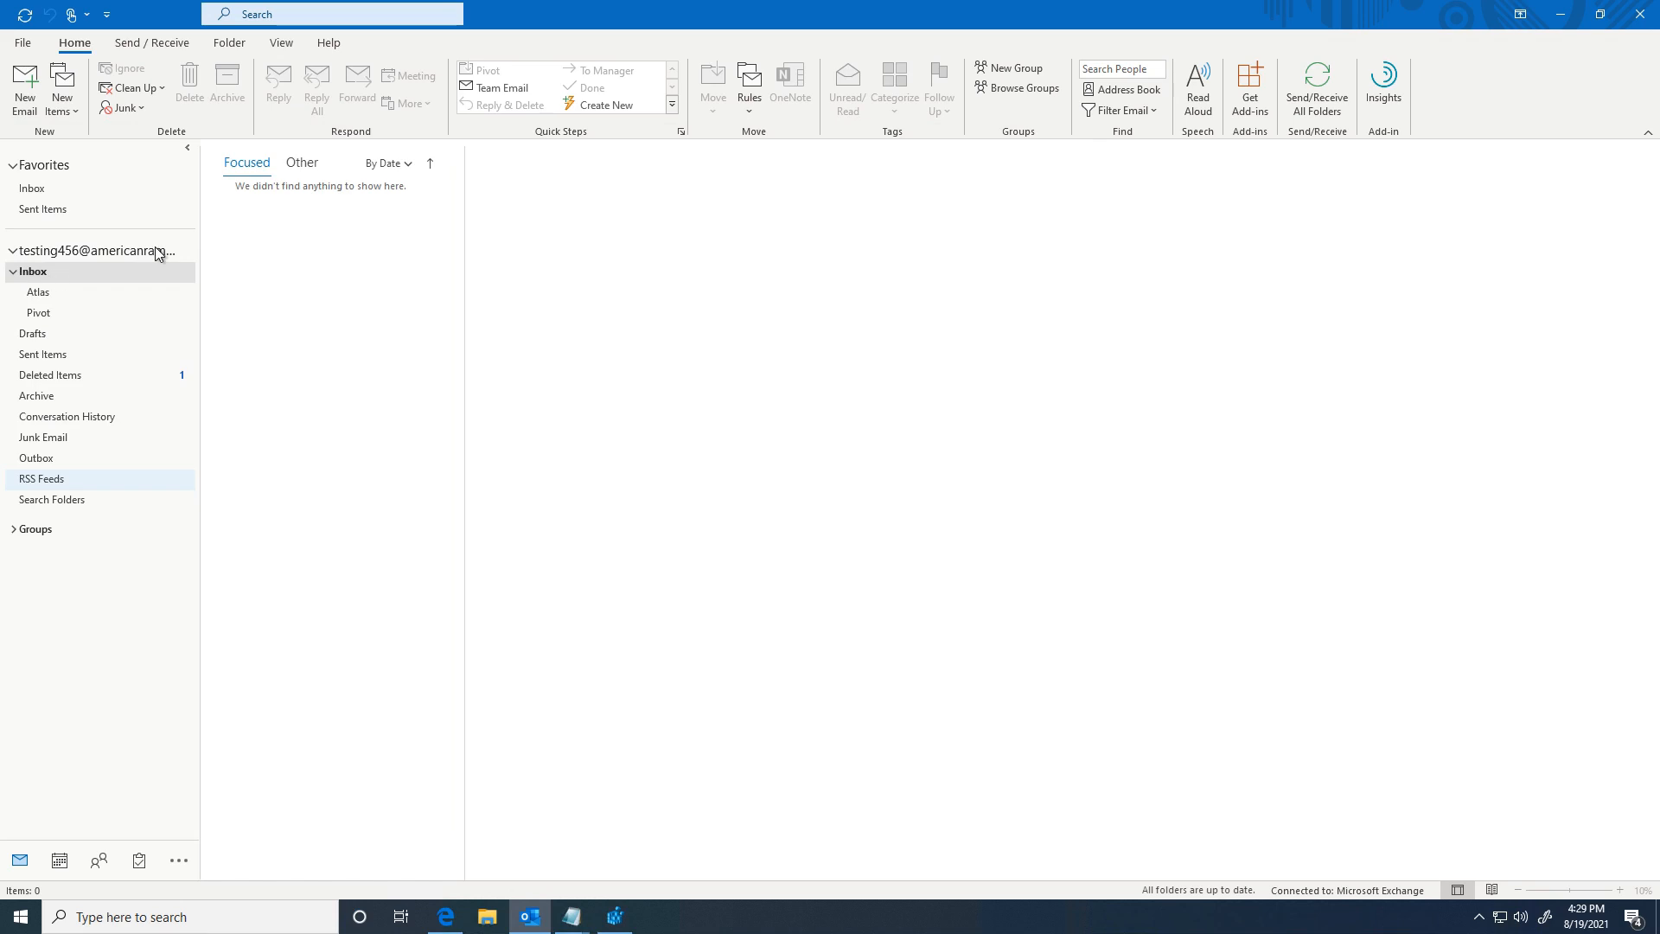
# Step: Open the webmail reply in the Pivot folder and draft an answer from the pivotcustom account
pyautogui.click(39, 315)
pyautogui.click(264, 231)
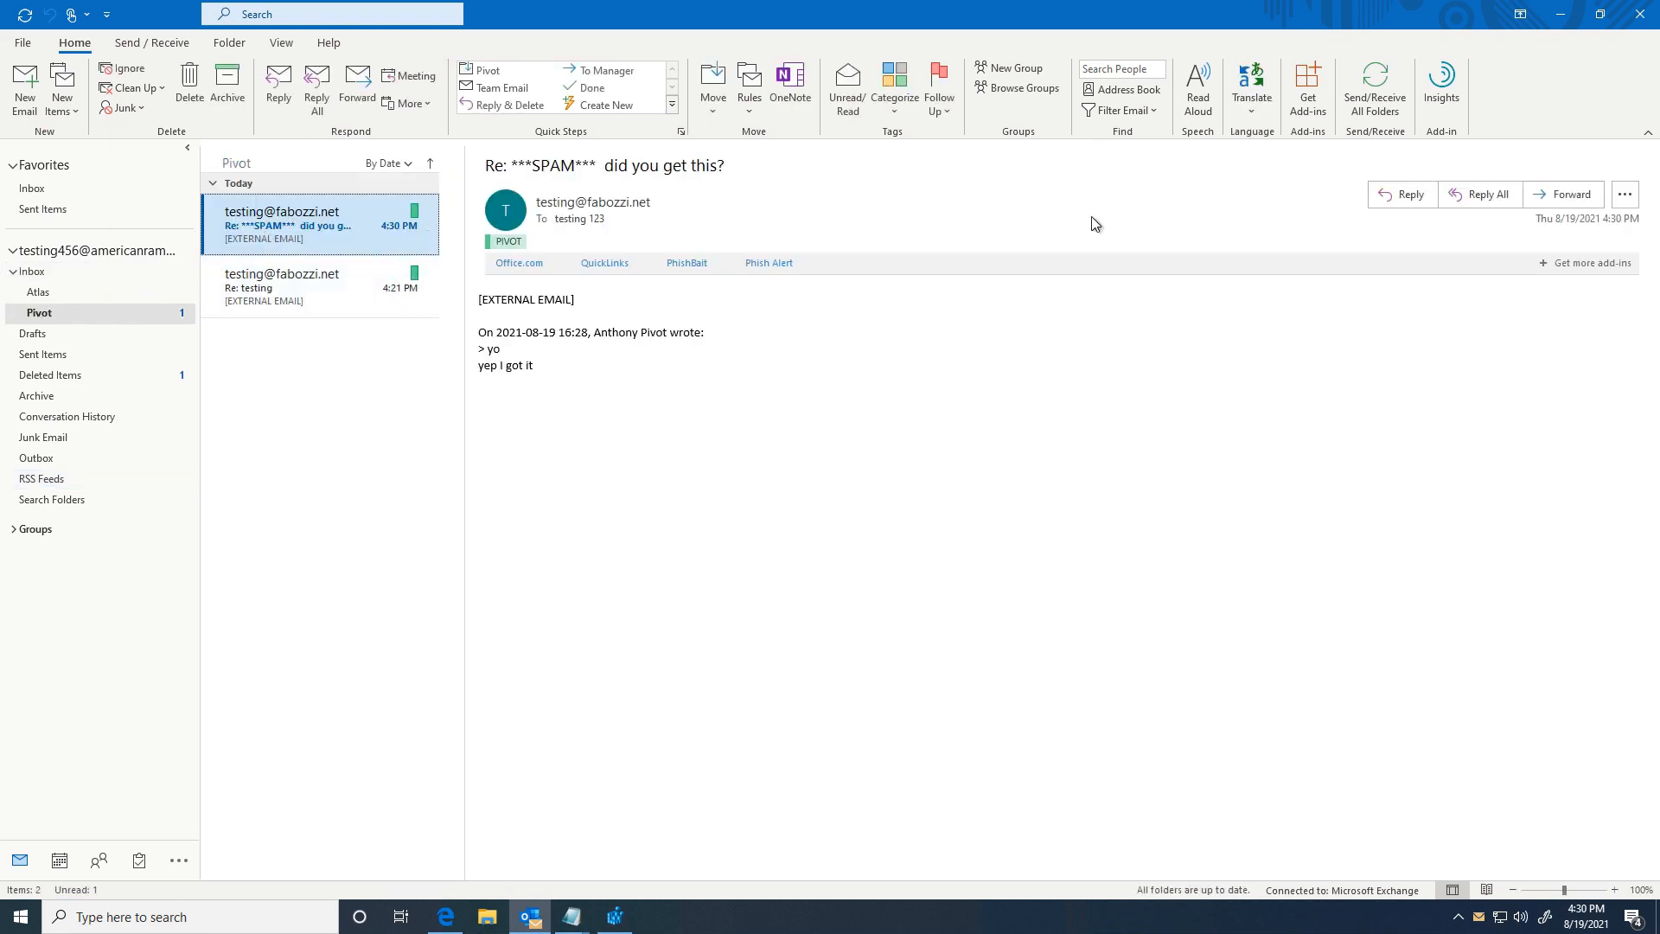
pyautogui.click(1402, 195)
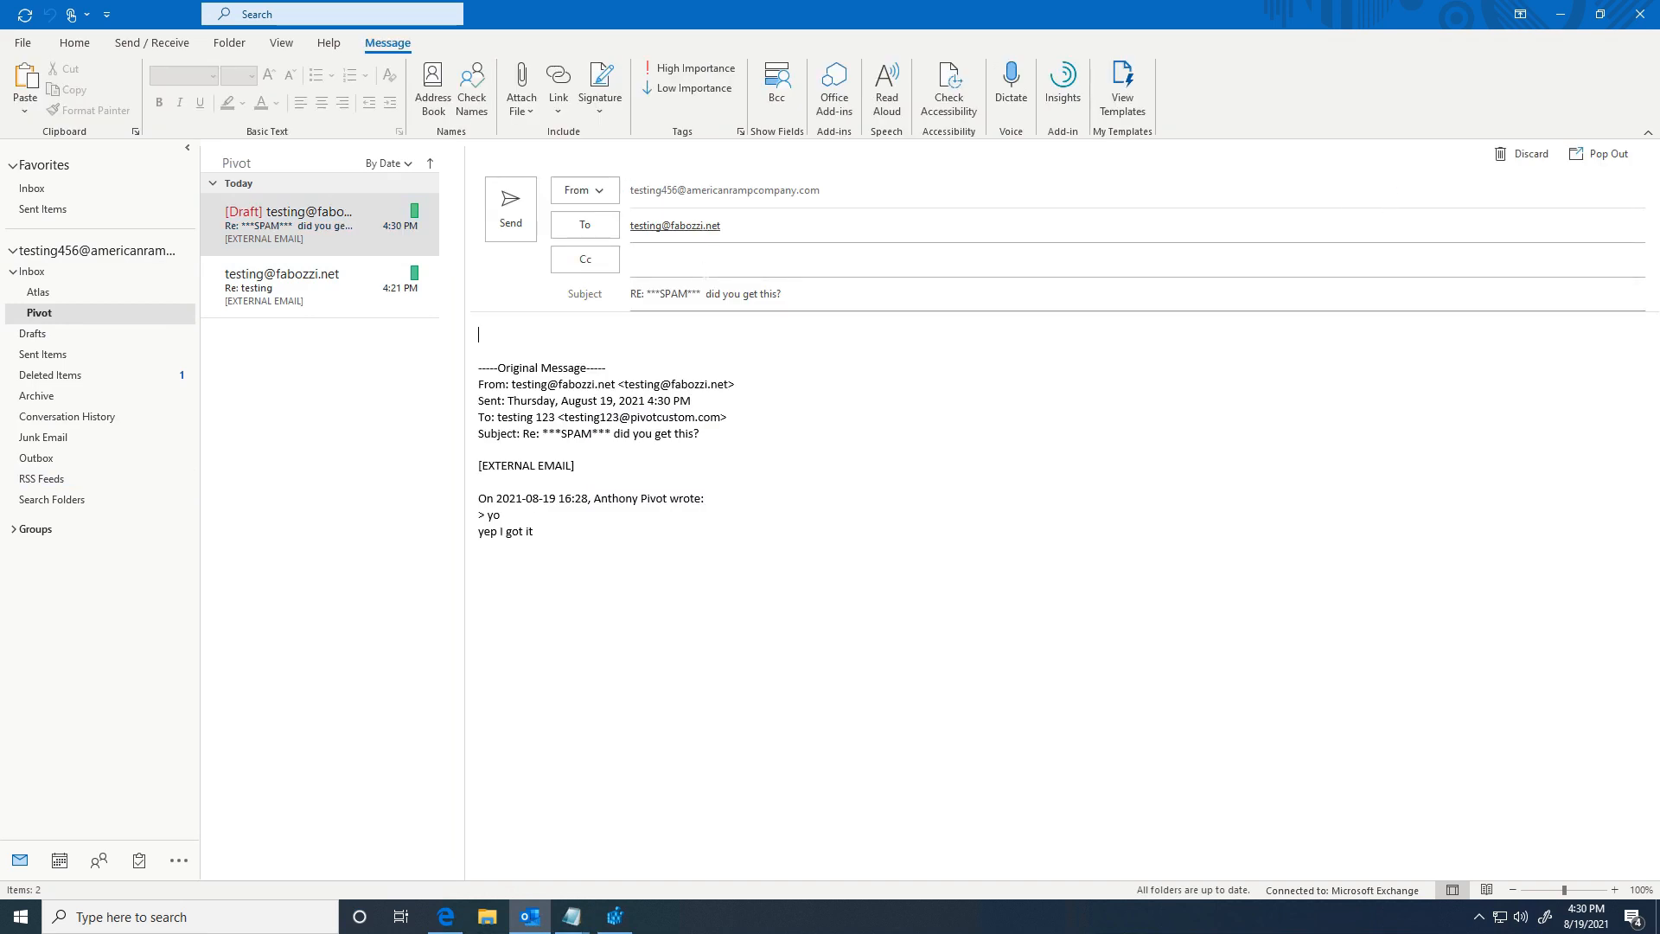
pyautogui.click(599, 191)
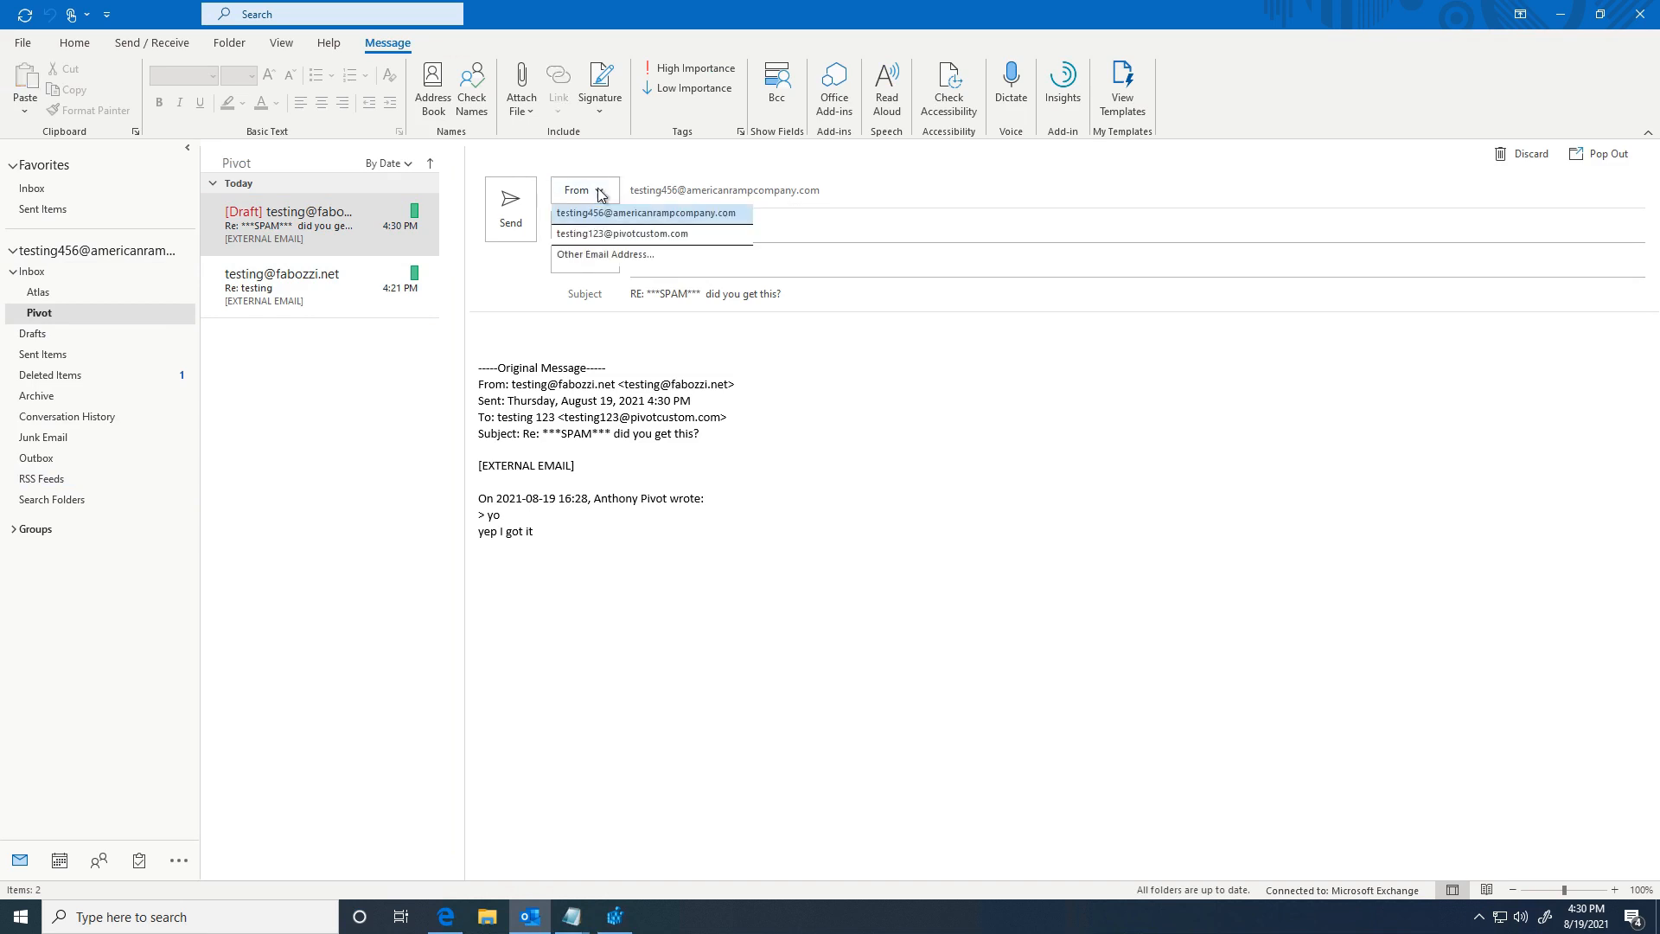
pyautogui.click(602, 193)
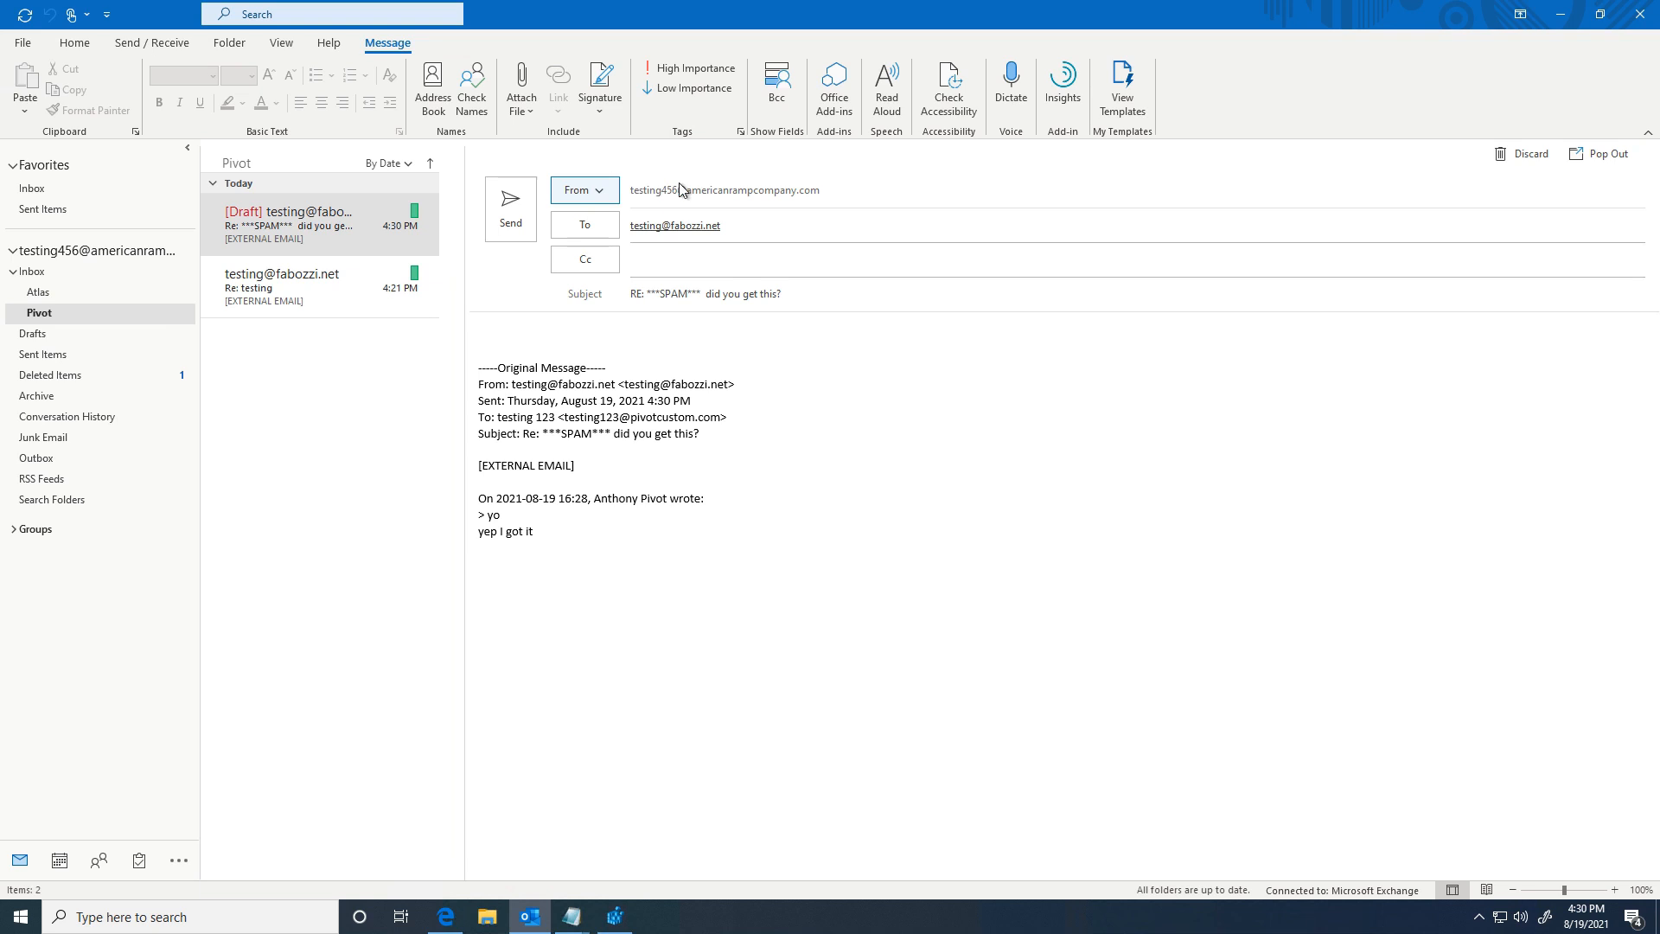
pyautogui.click(603, 200)
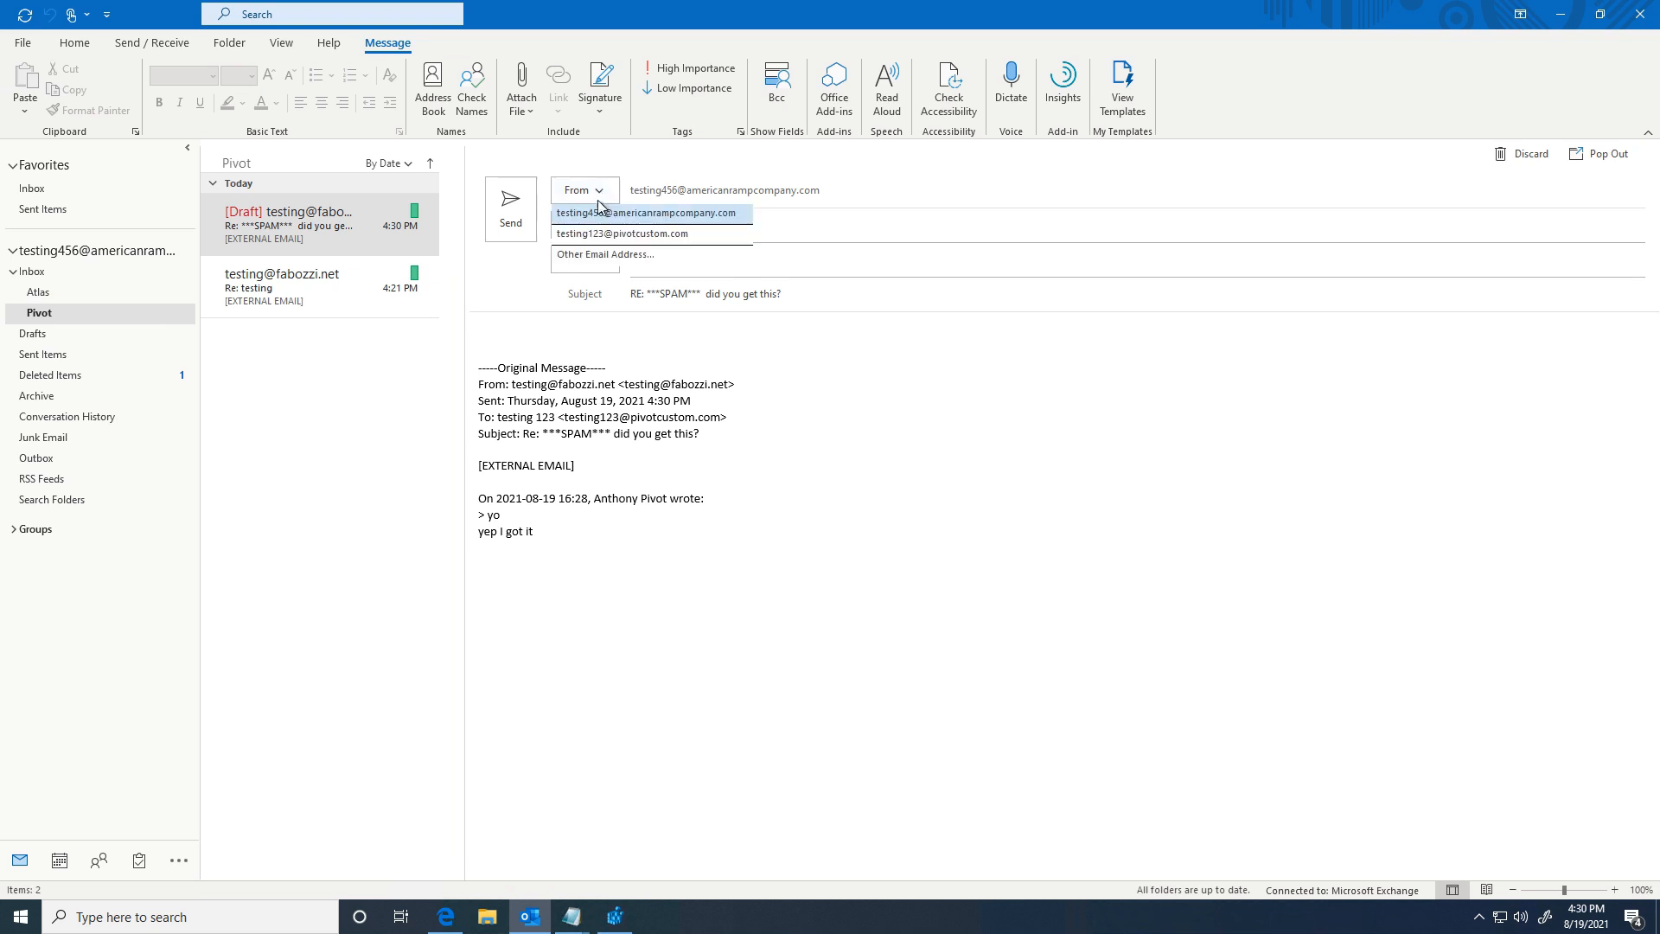
pyautogui.click(591, 234)
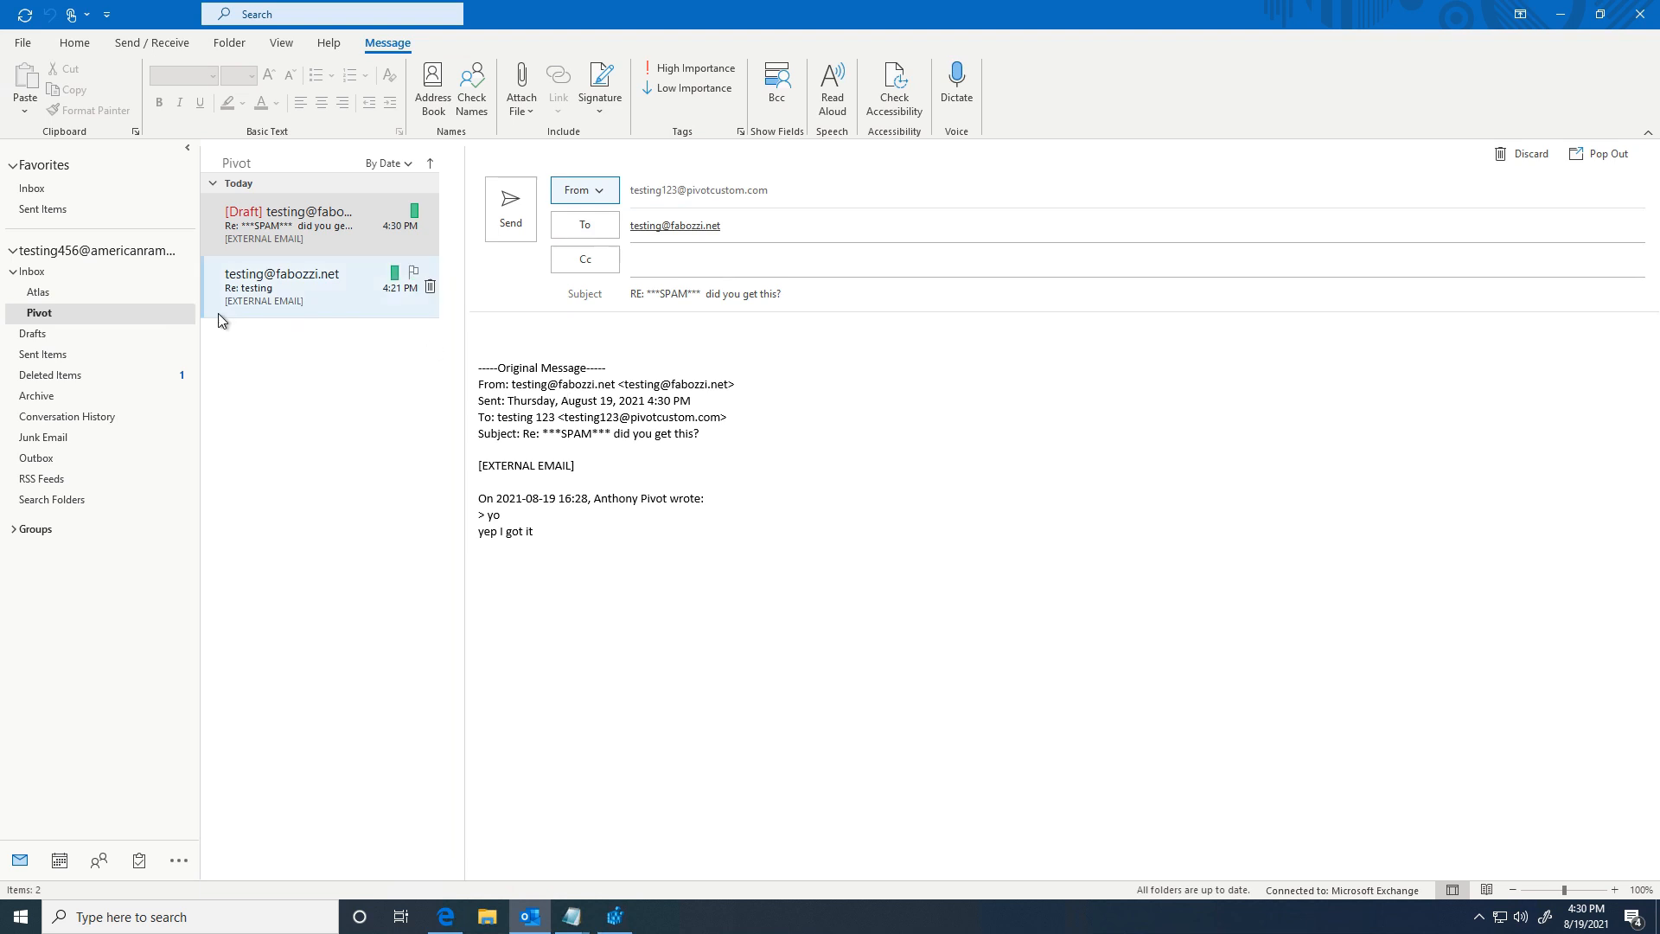
# Step: Check the Atlas and Pivot folders, then return to the Inbox and open the Rules menu
pyautogui.click(34, 296)
pyautogui.click(38, 317)
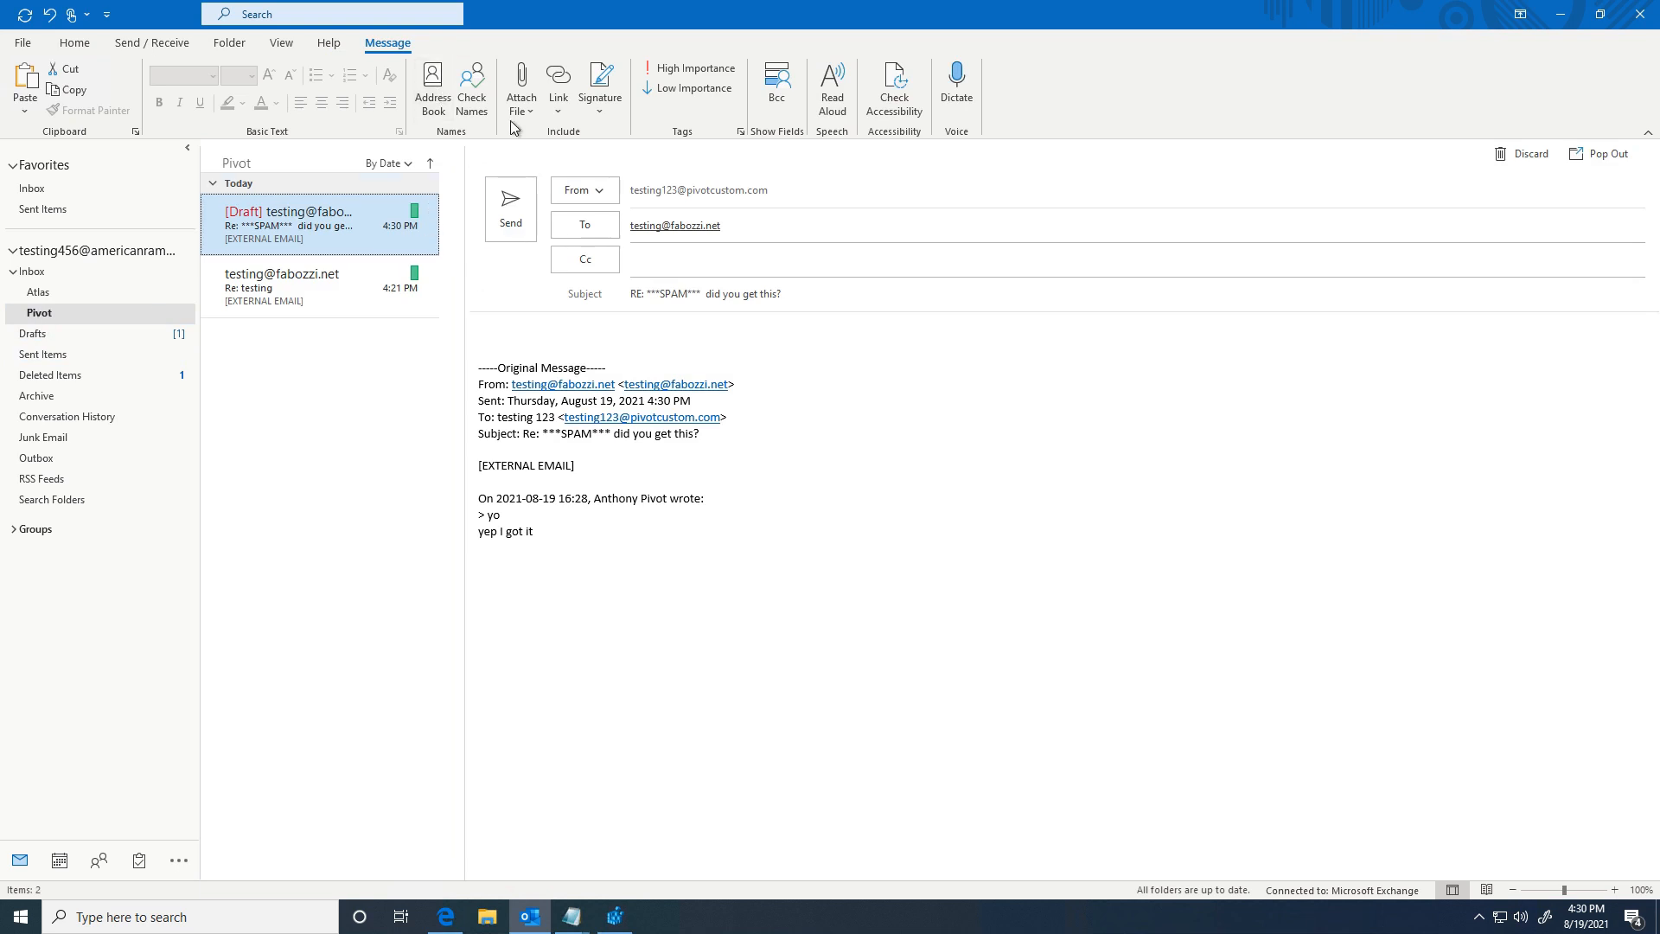
pyautogui.click(32, 271)
pyautogui.click(749, 84)
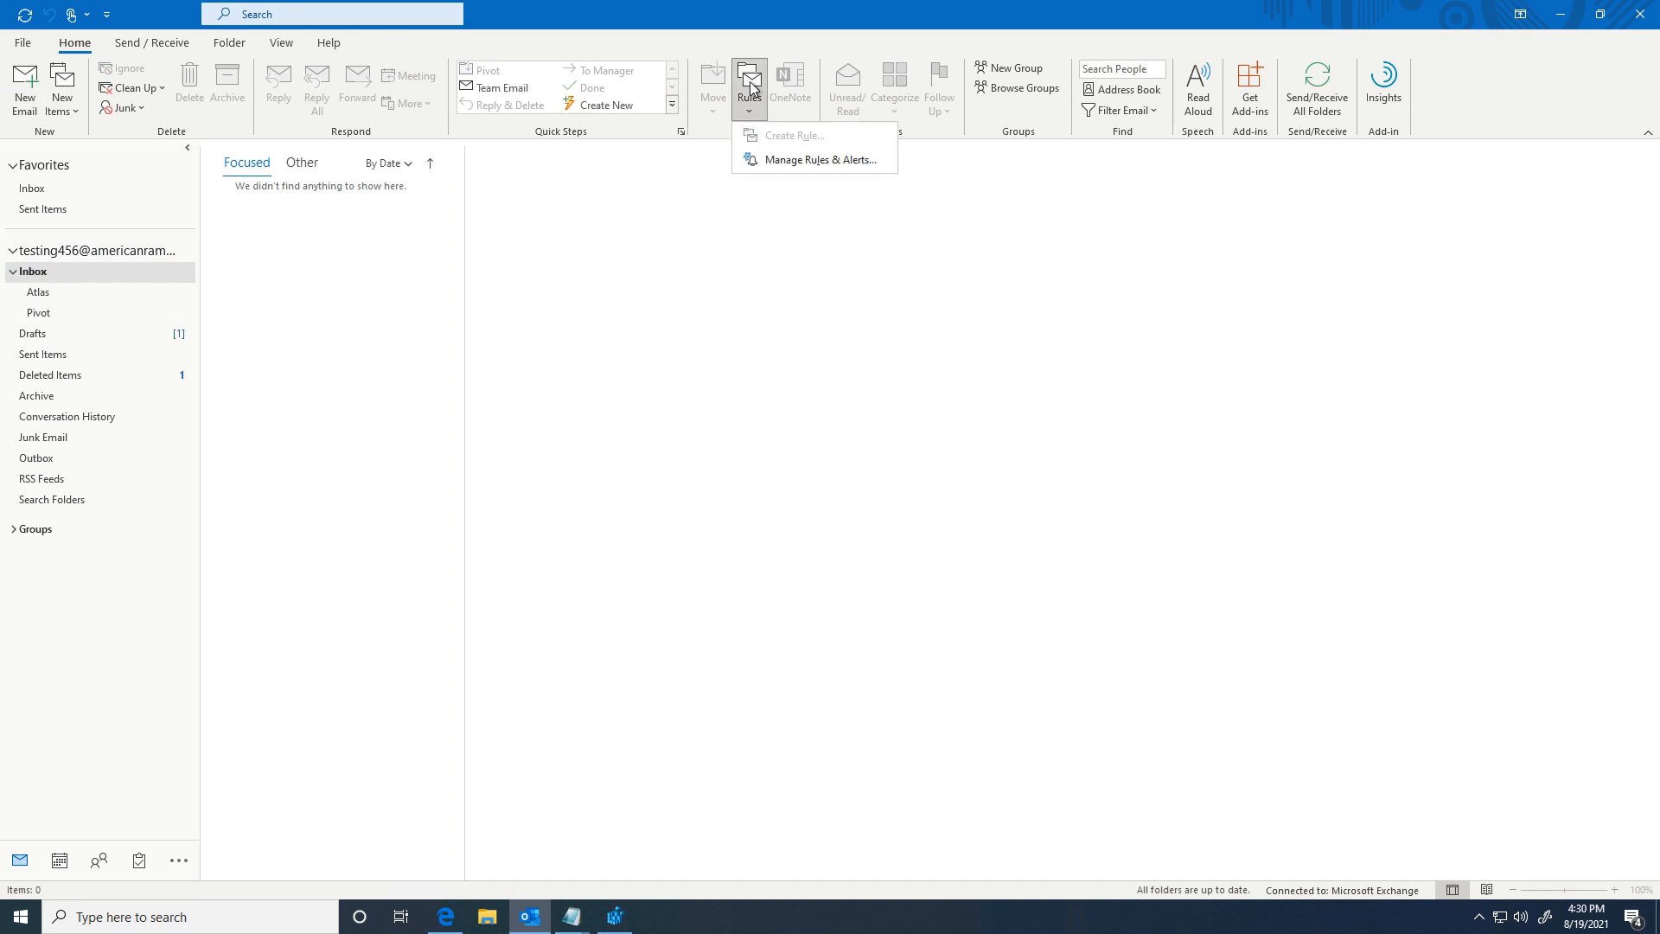
# Step: In Rules and Alerts, edit the pivotcustom rule so it no longer assigns the PIVOT category
pyautogui.click(774, 162)
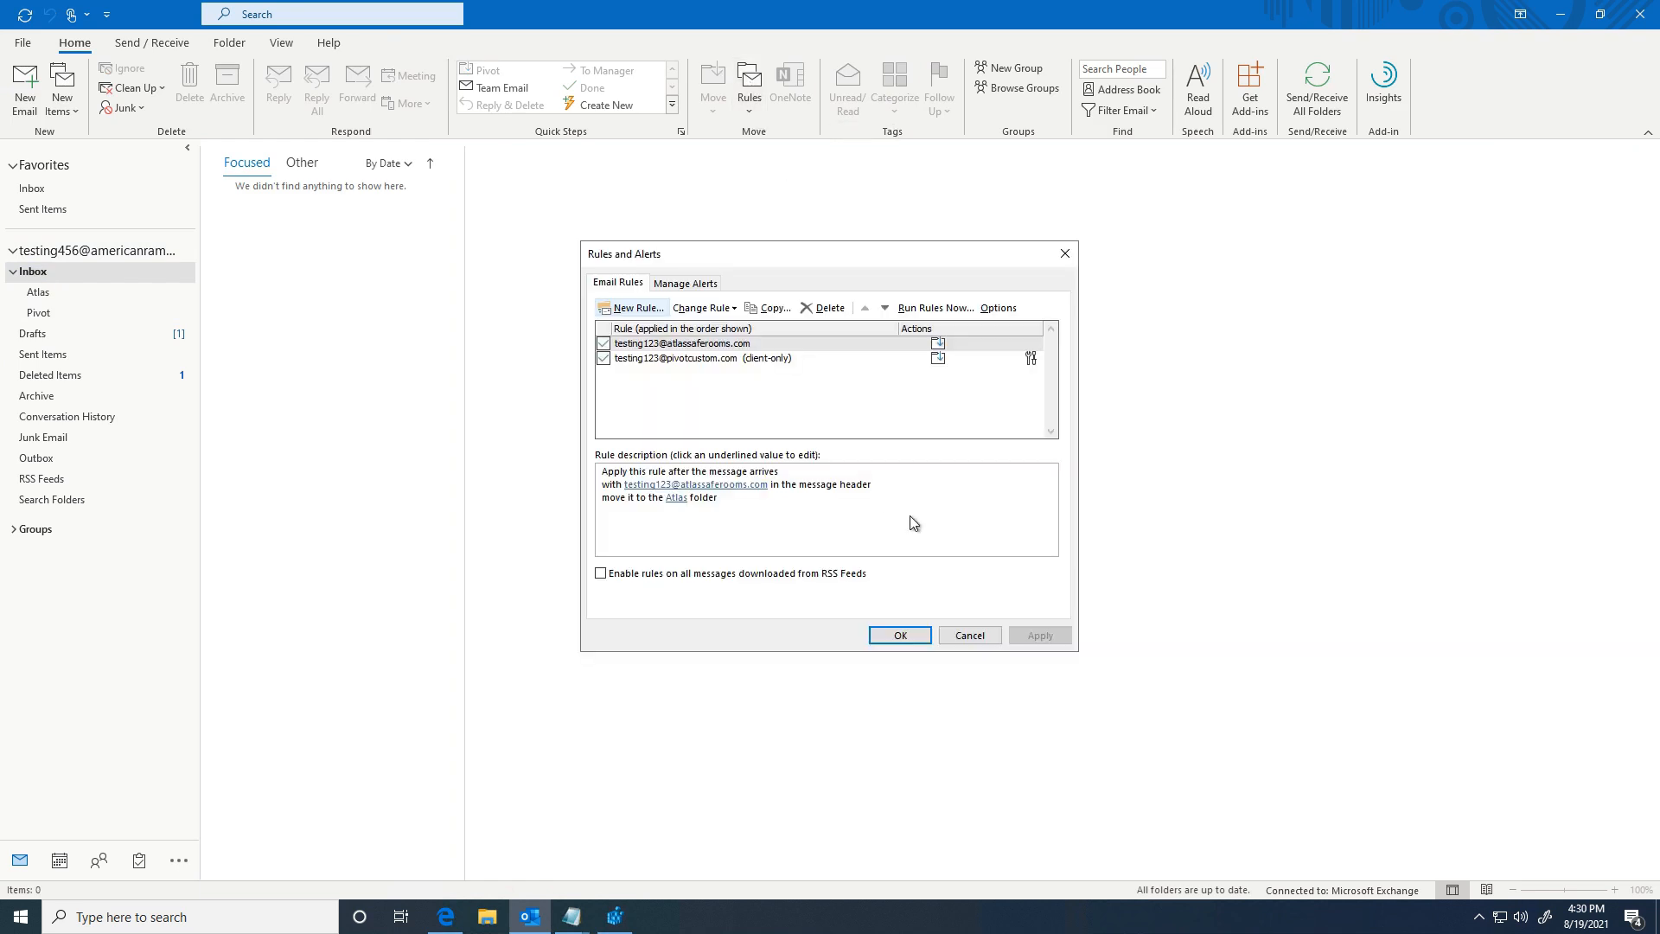
pyautogui.click(664, 360)
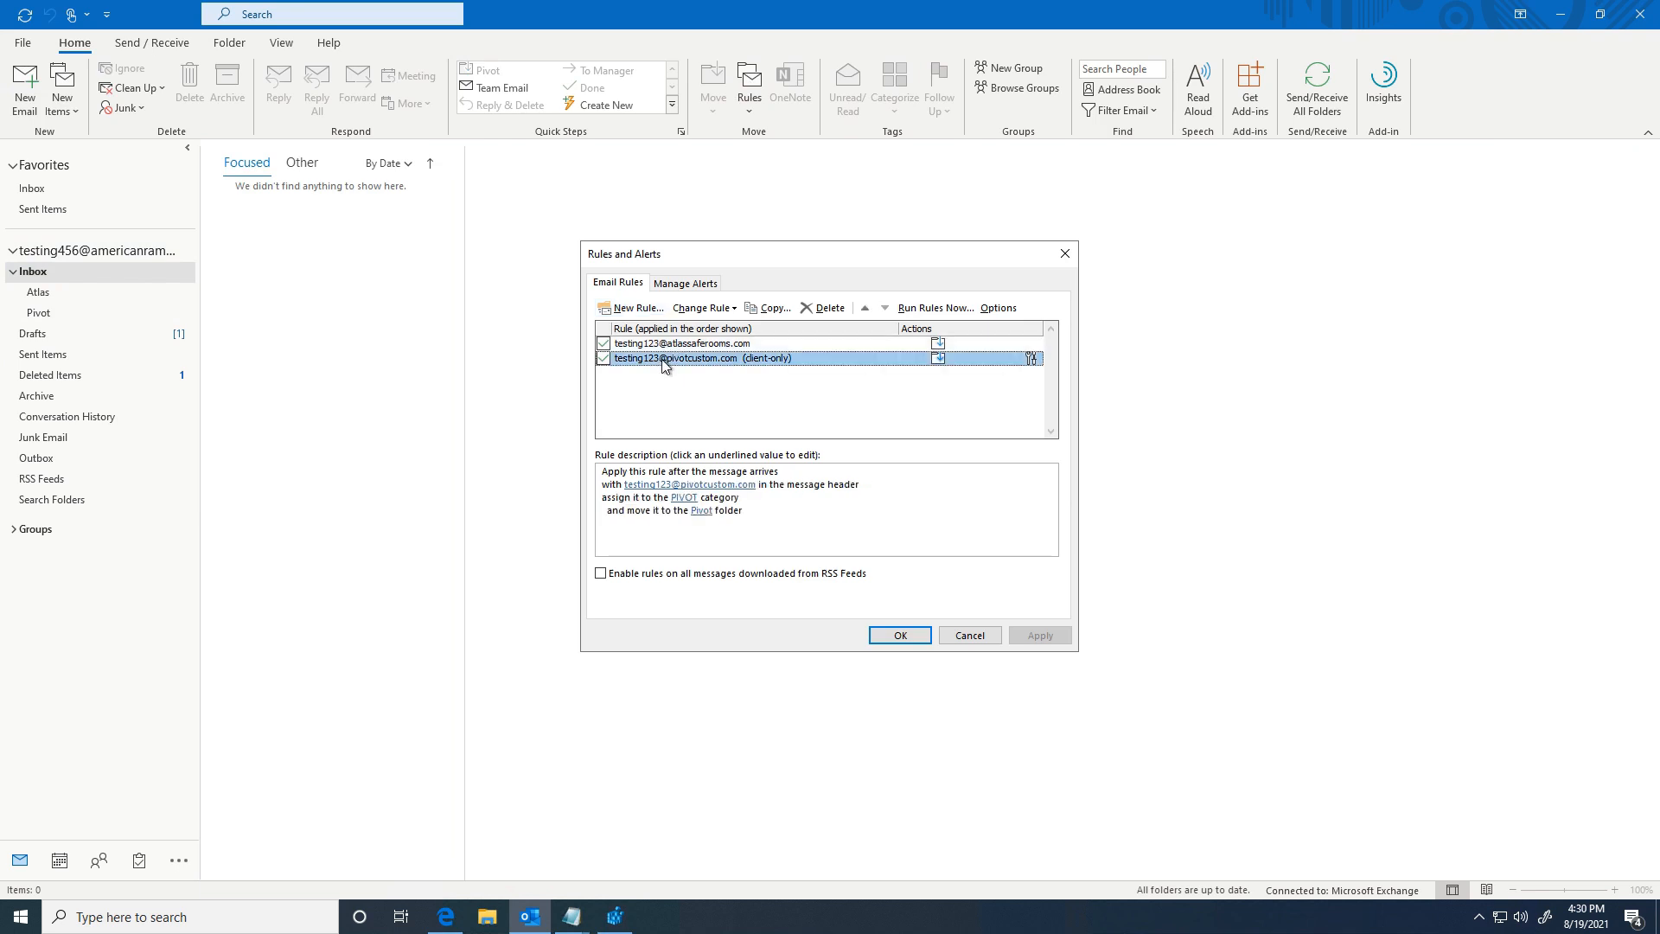
pyautogui.click(621, 508)
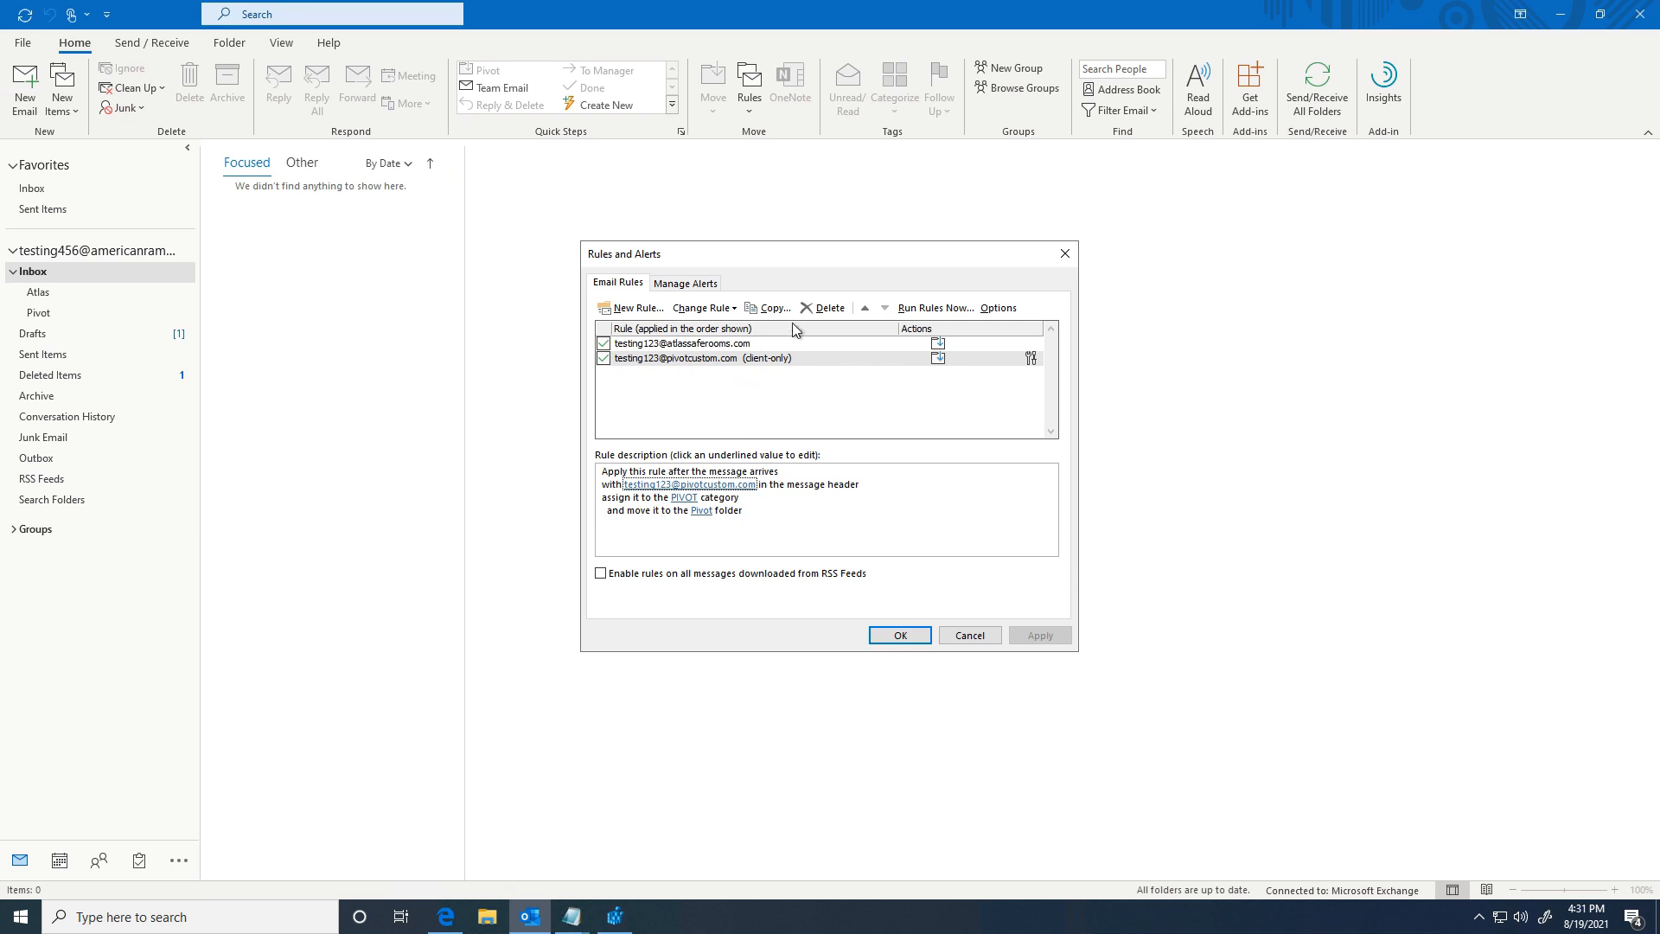
pyautogui.doubleClick(723, 358)
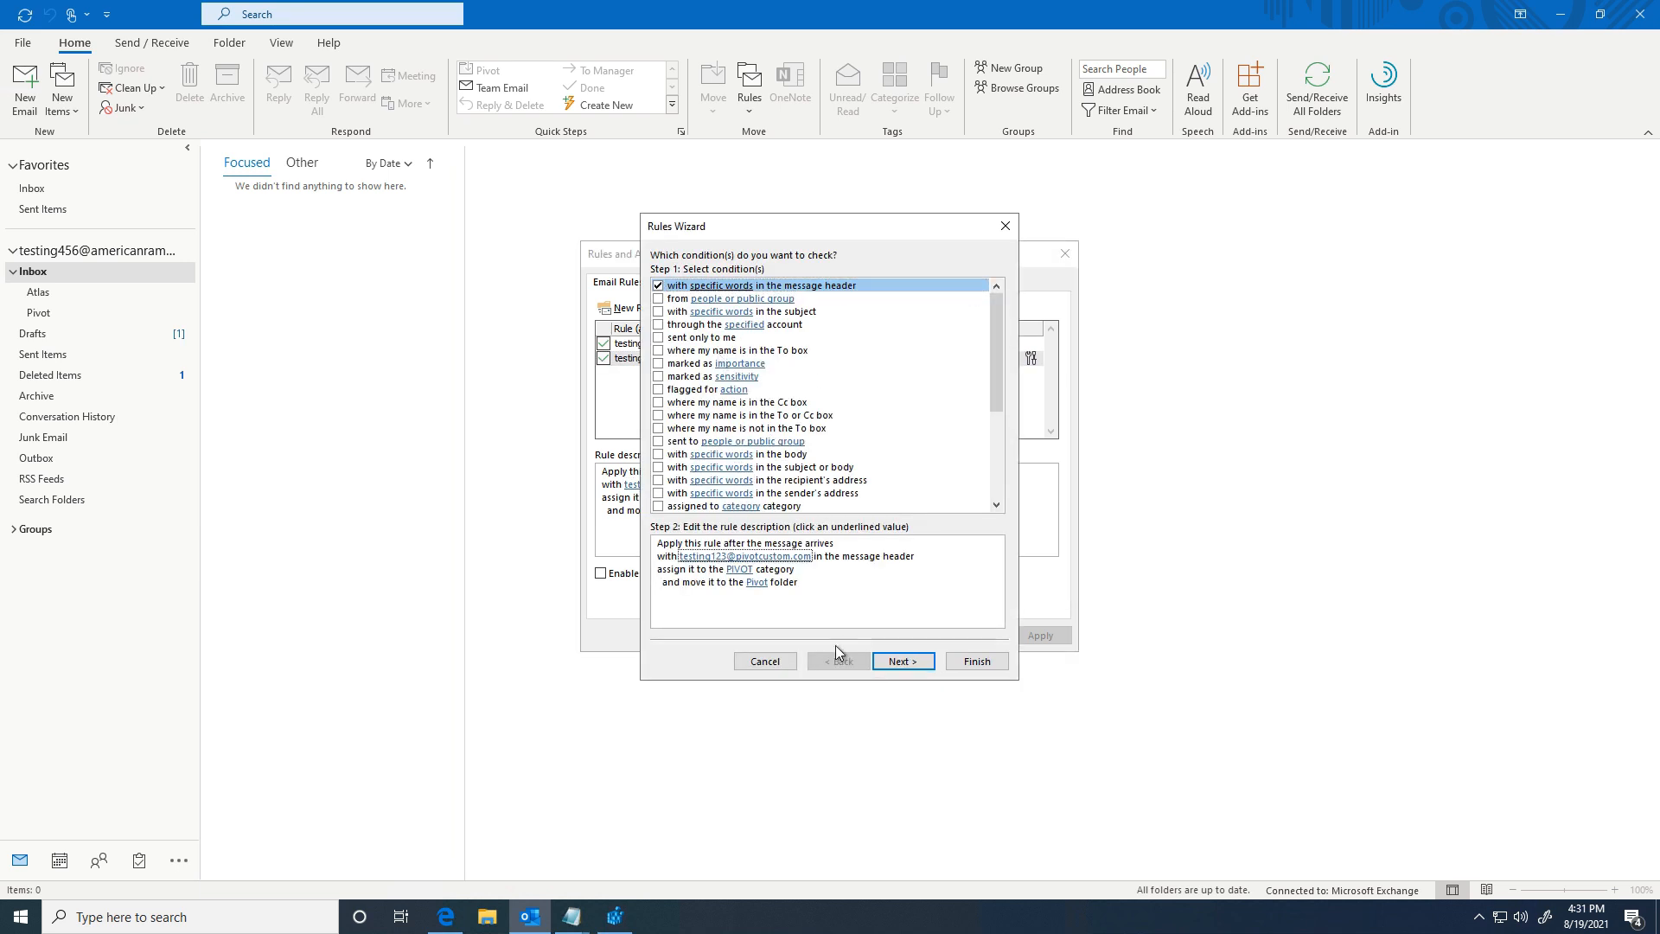
pyautogui.click(895, 662)
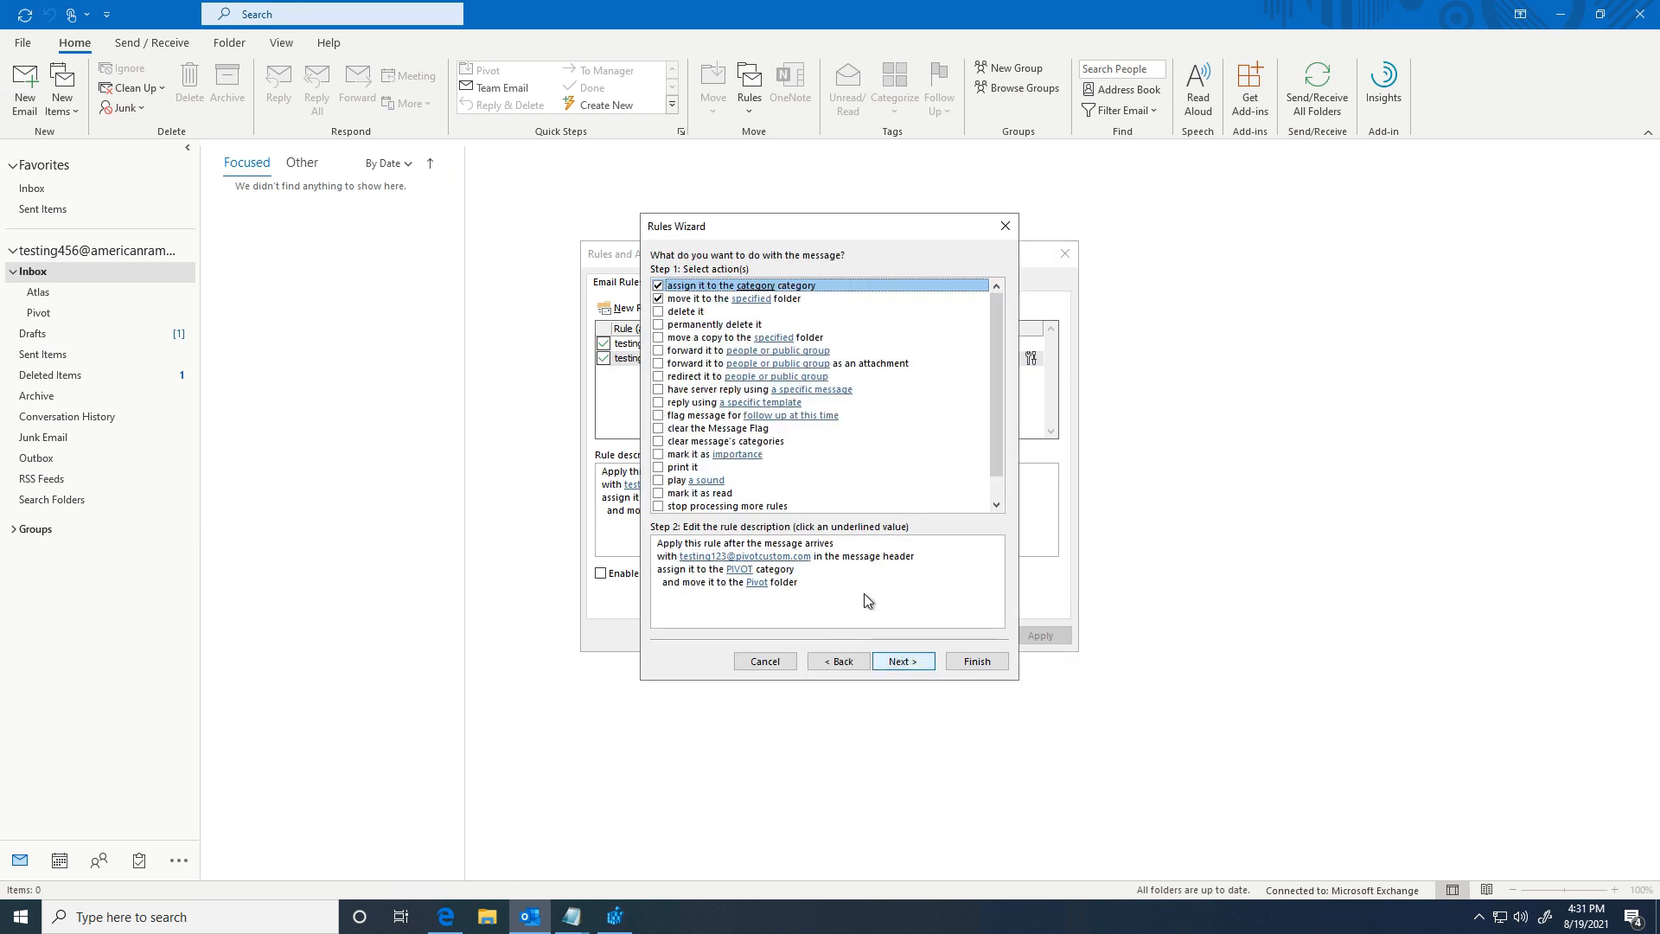
pyautogui.click(658, 286)
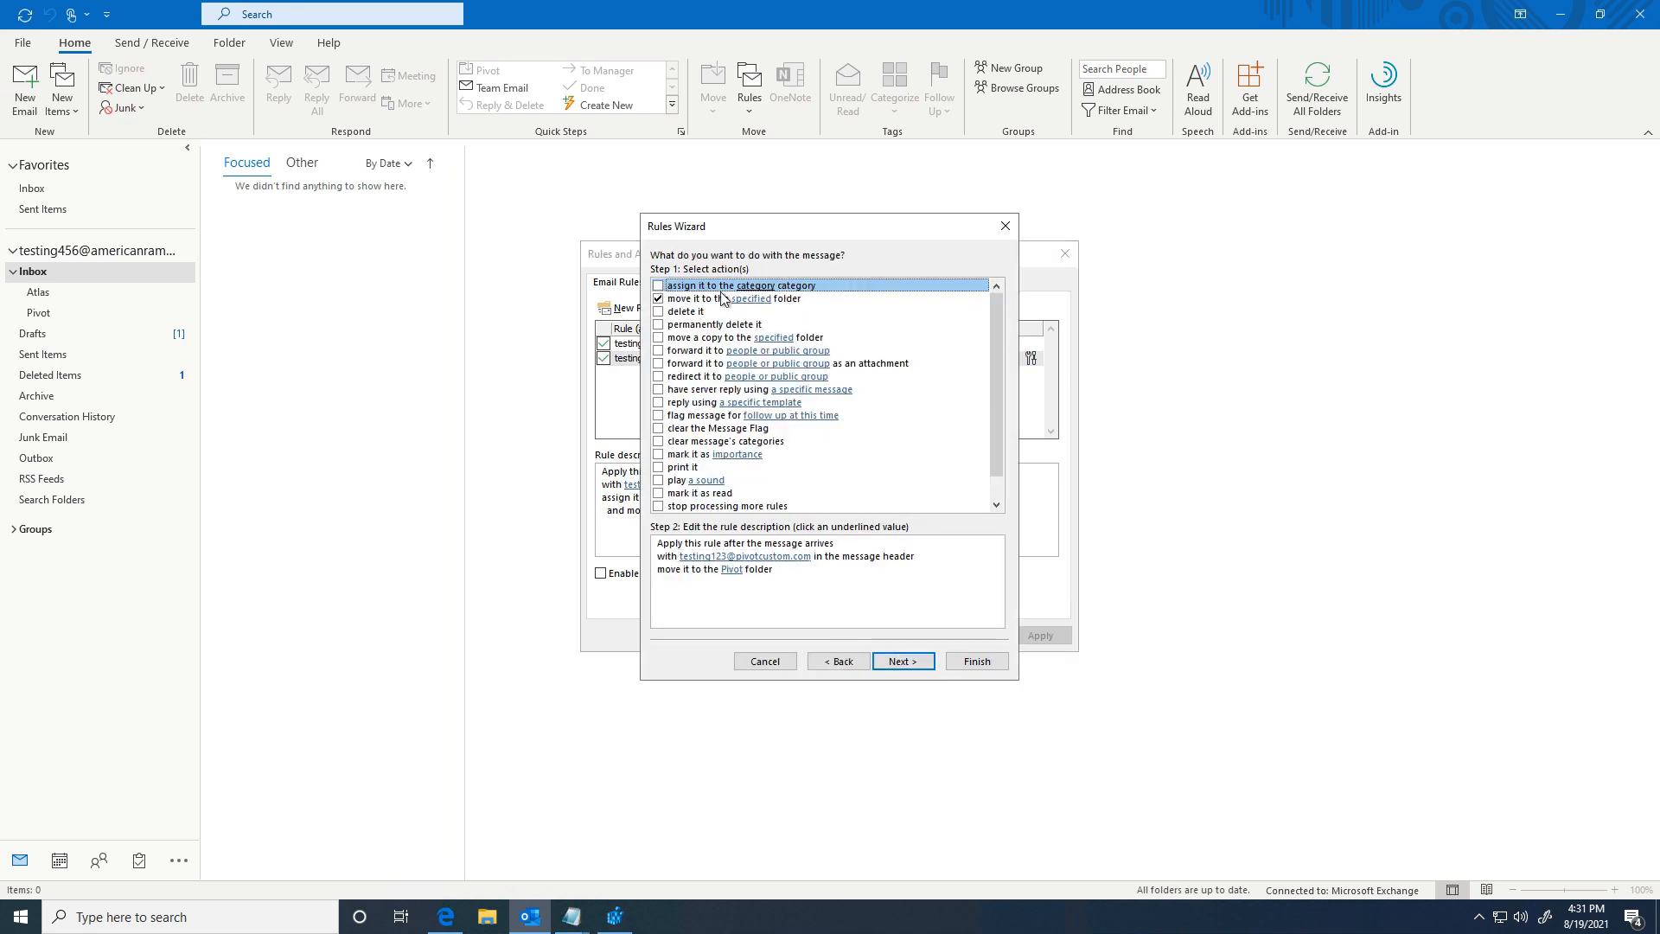
pyautogui.click(970, 664)
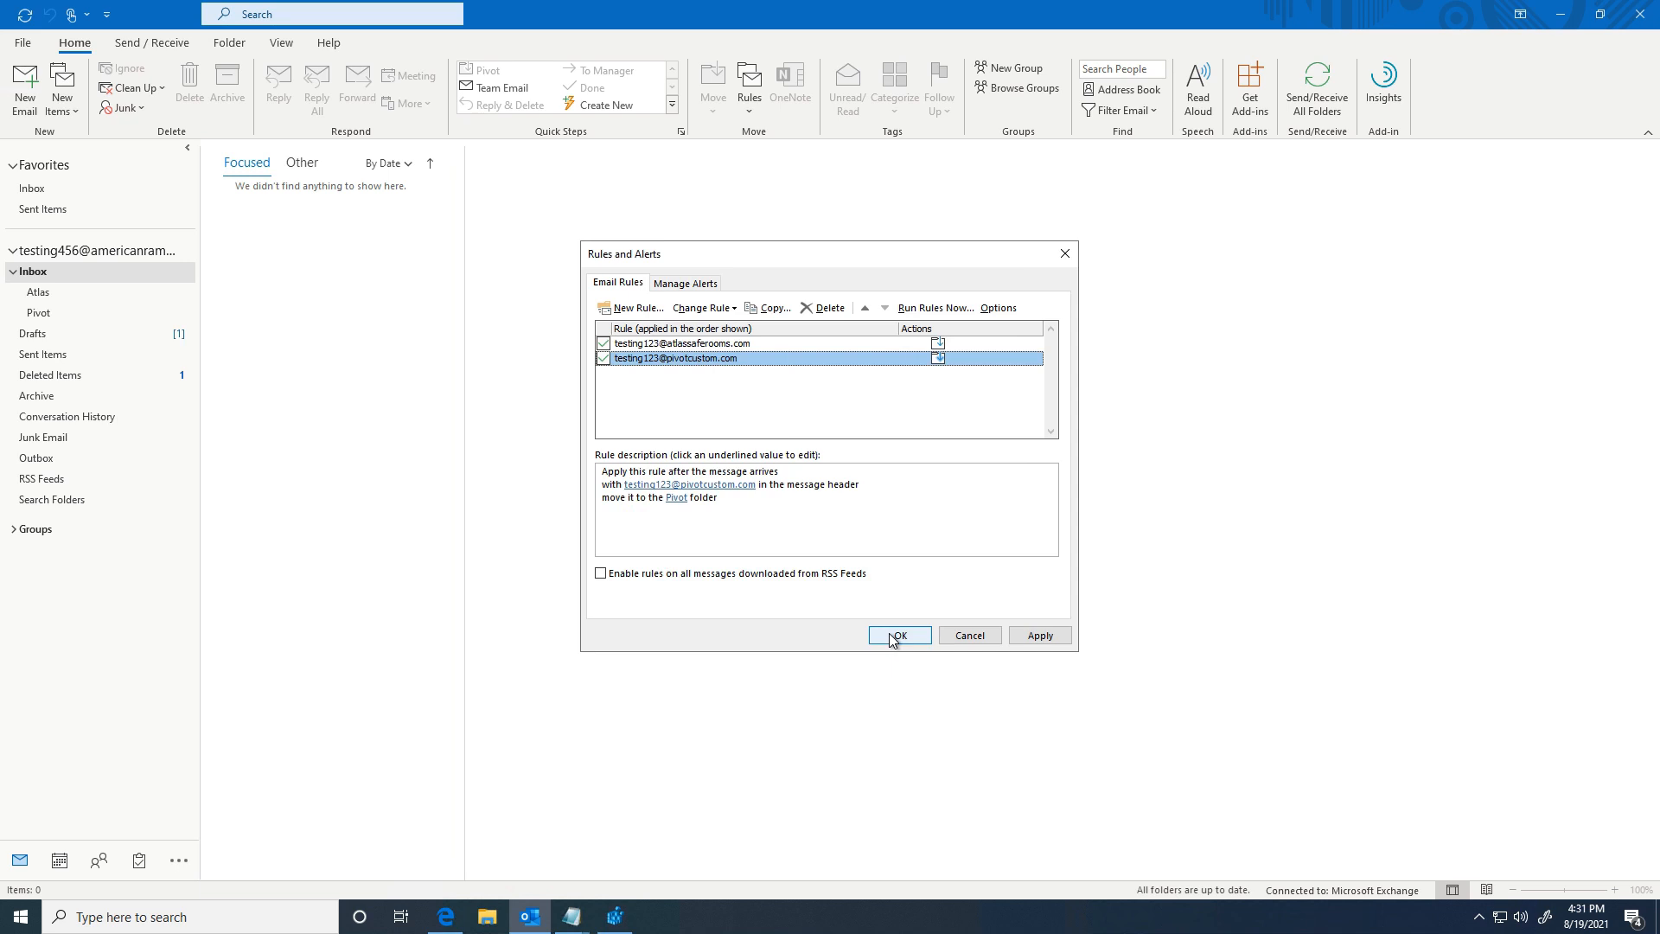
pyautogui.click(709, 505)
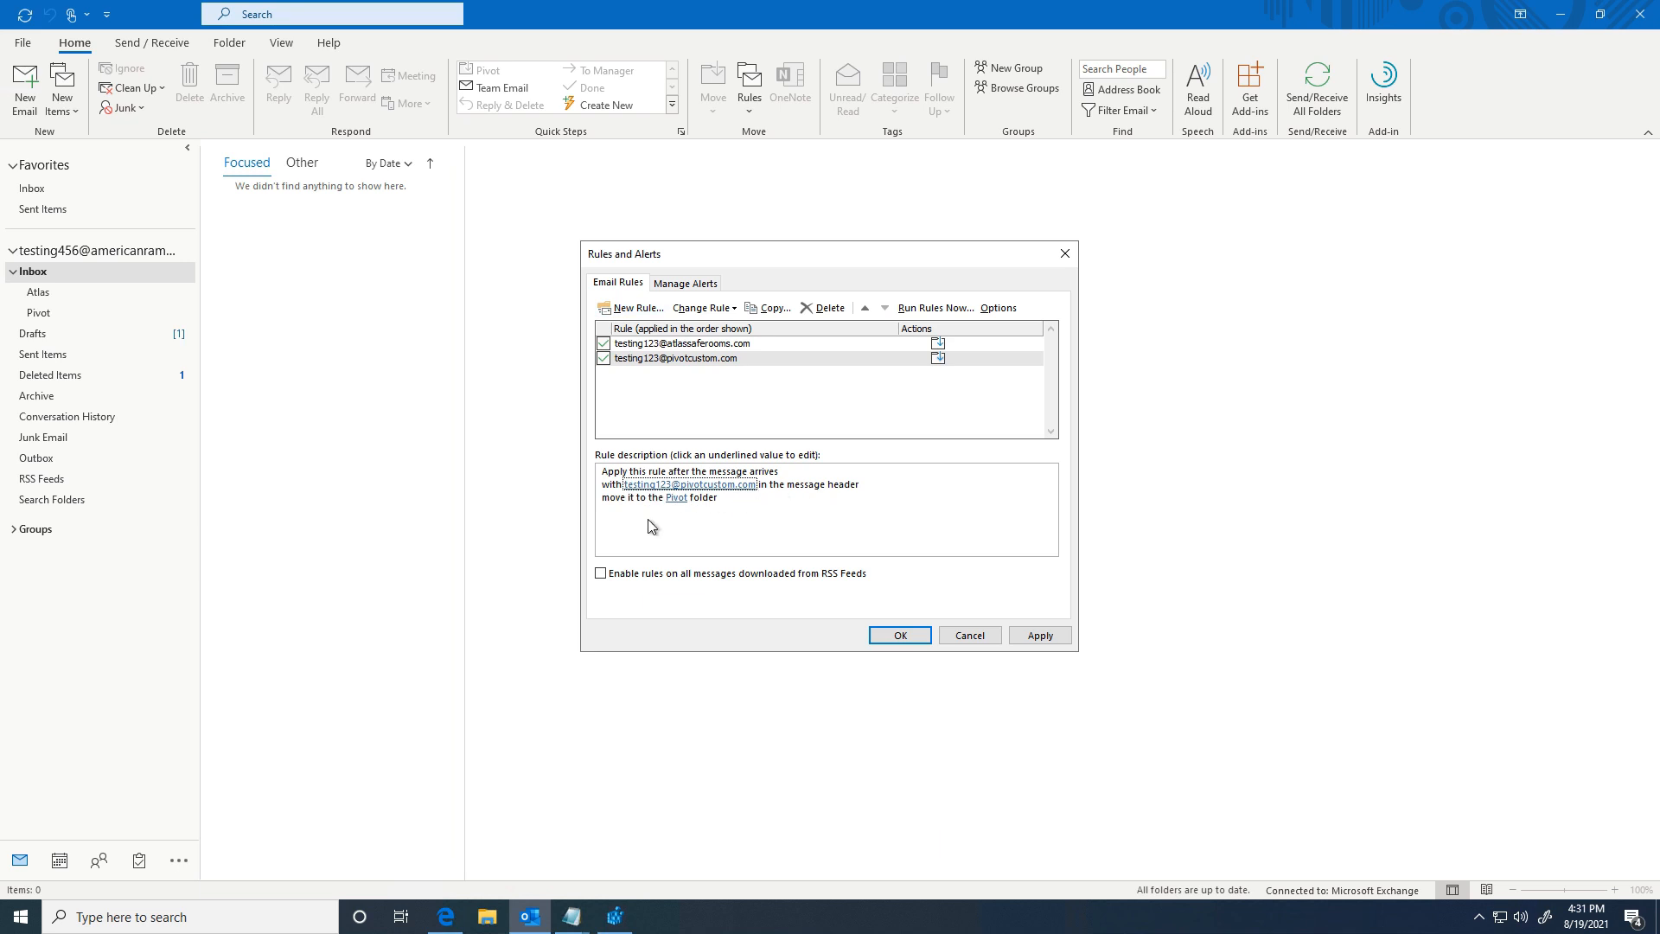
# Step: Try a blank received-message rule with a message-header condition, then cancel it and close Rules and Alerts
pyautogui.click(634, 309)
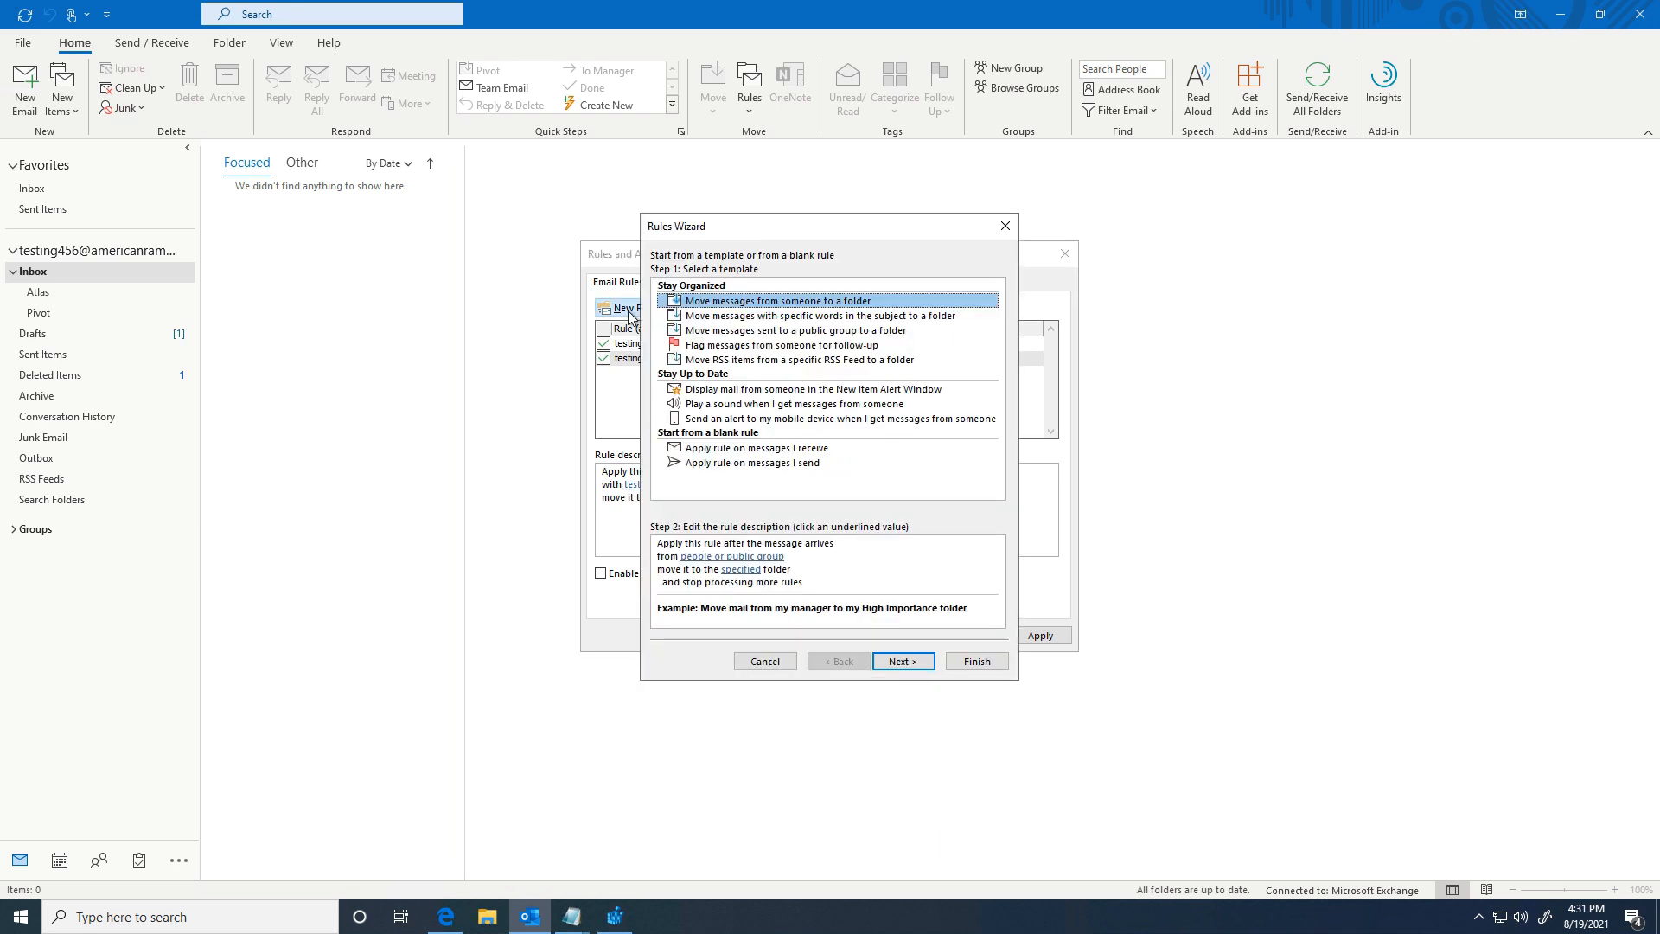
pyautogui.click(741, 449)
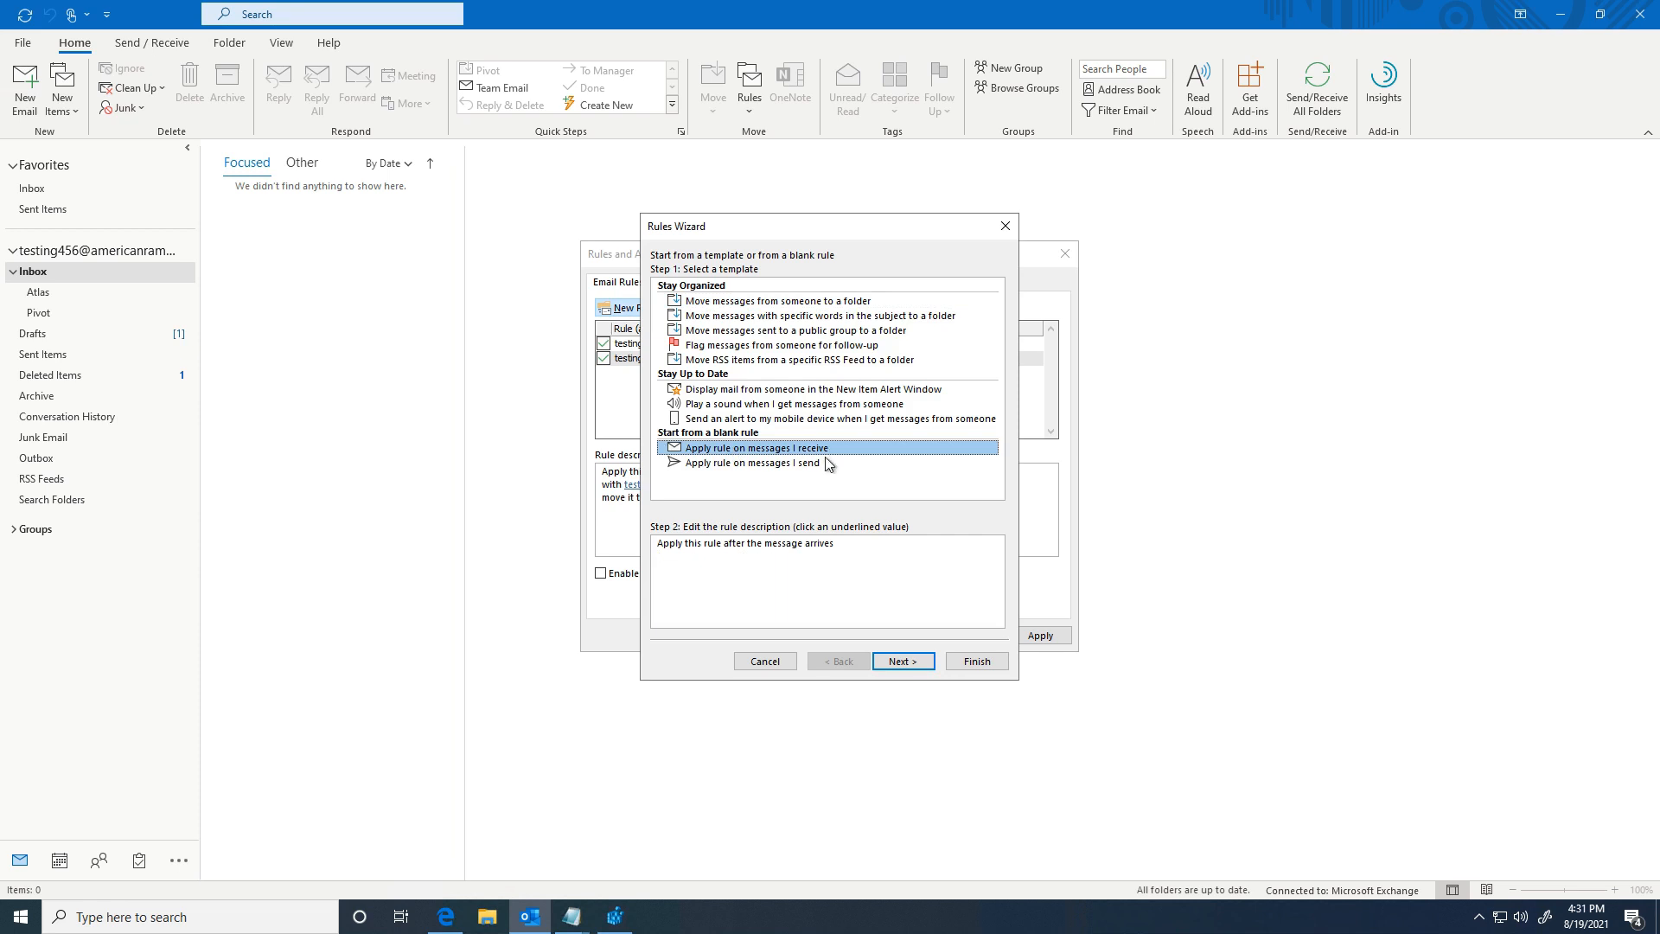
pyautogui.click(895, 658)
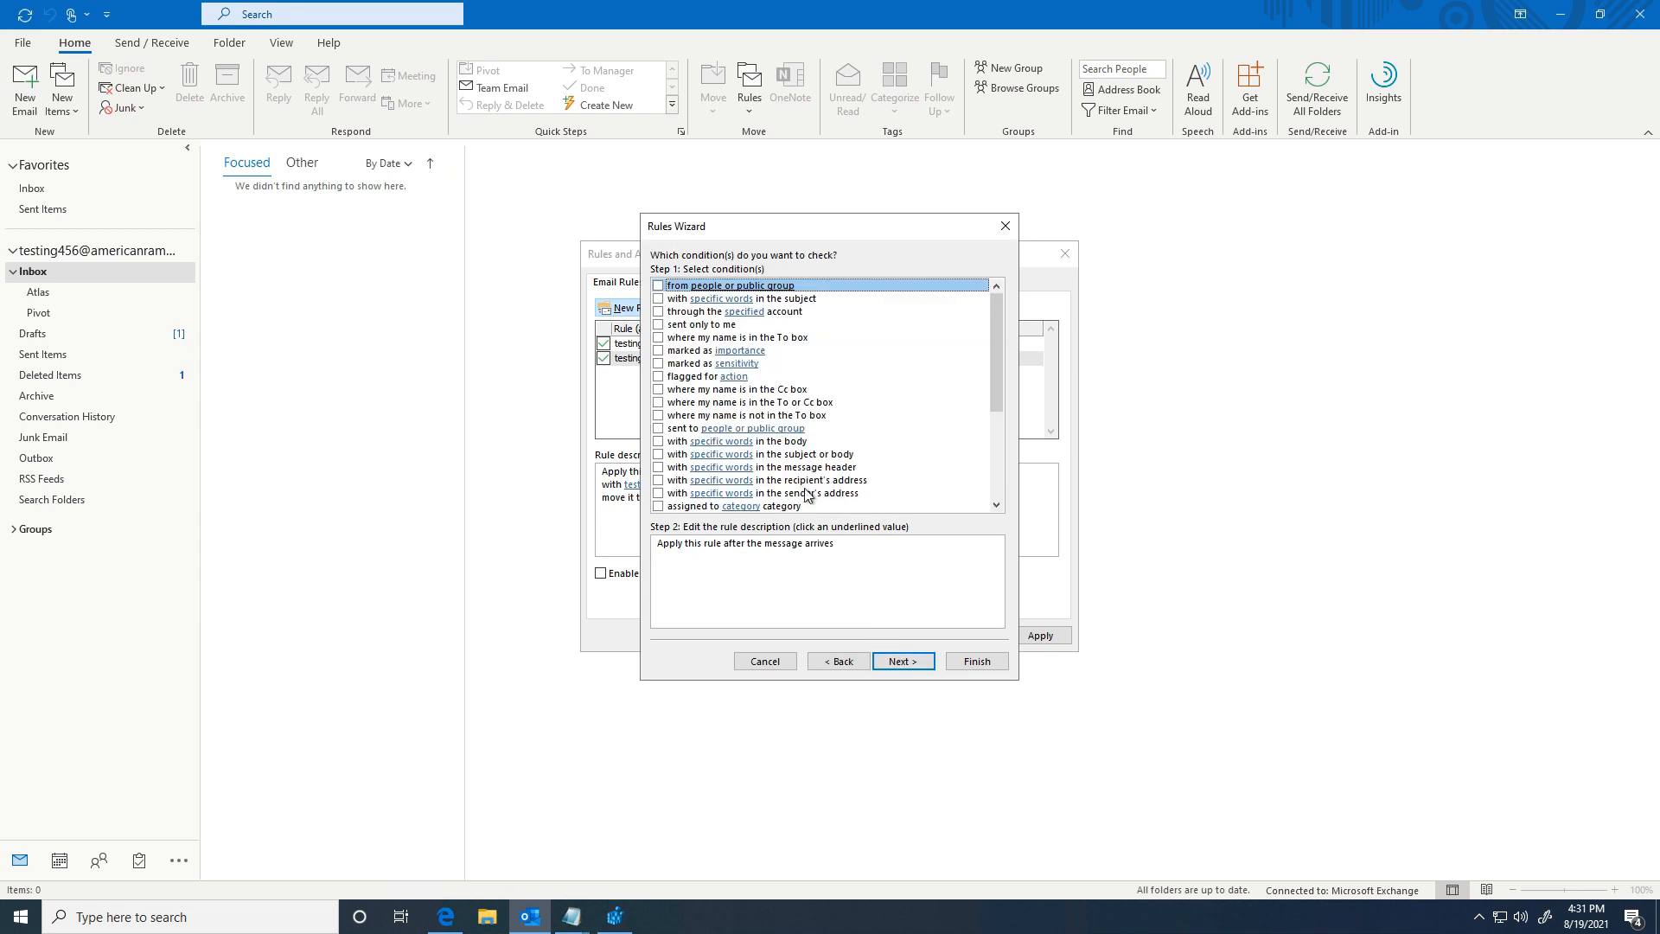
pyautogui.click(671, 481)
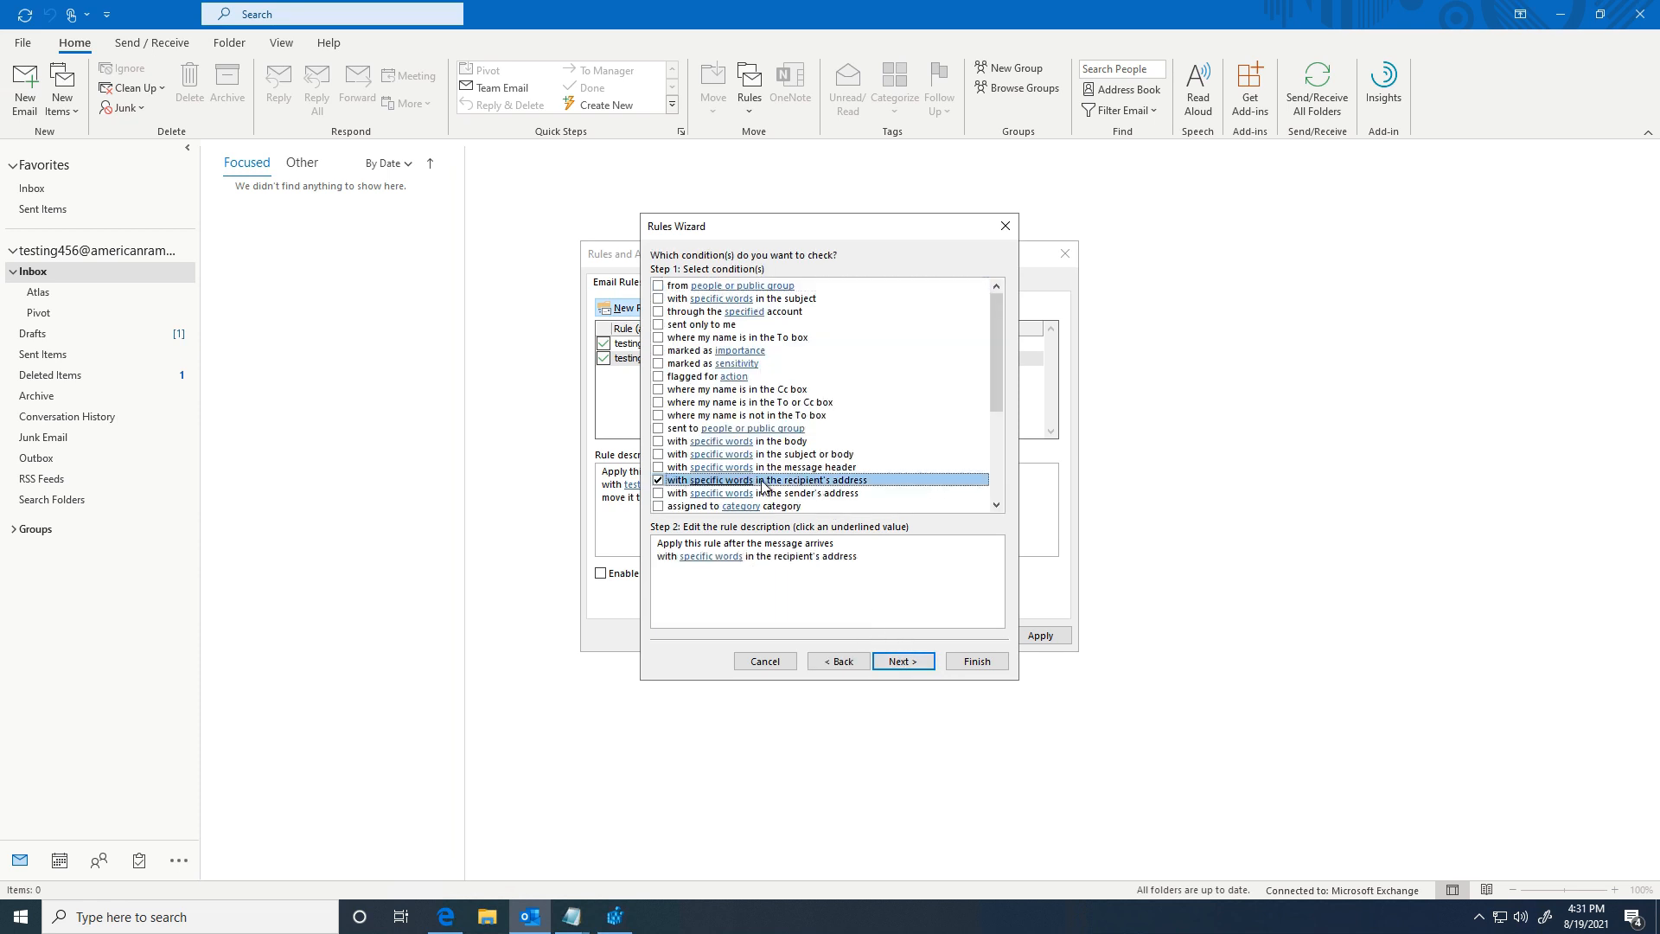
pyautogui.click(657, 480)
pyautogui.click(657, 467)
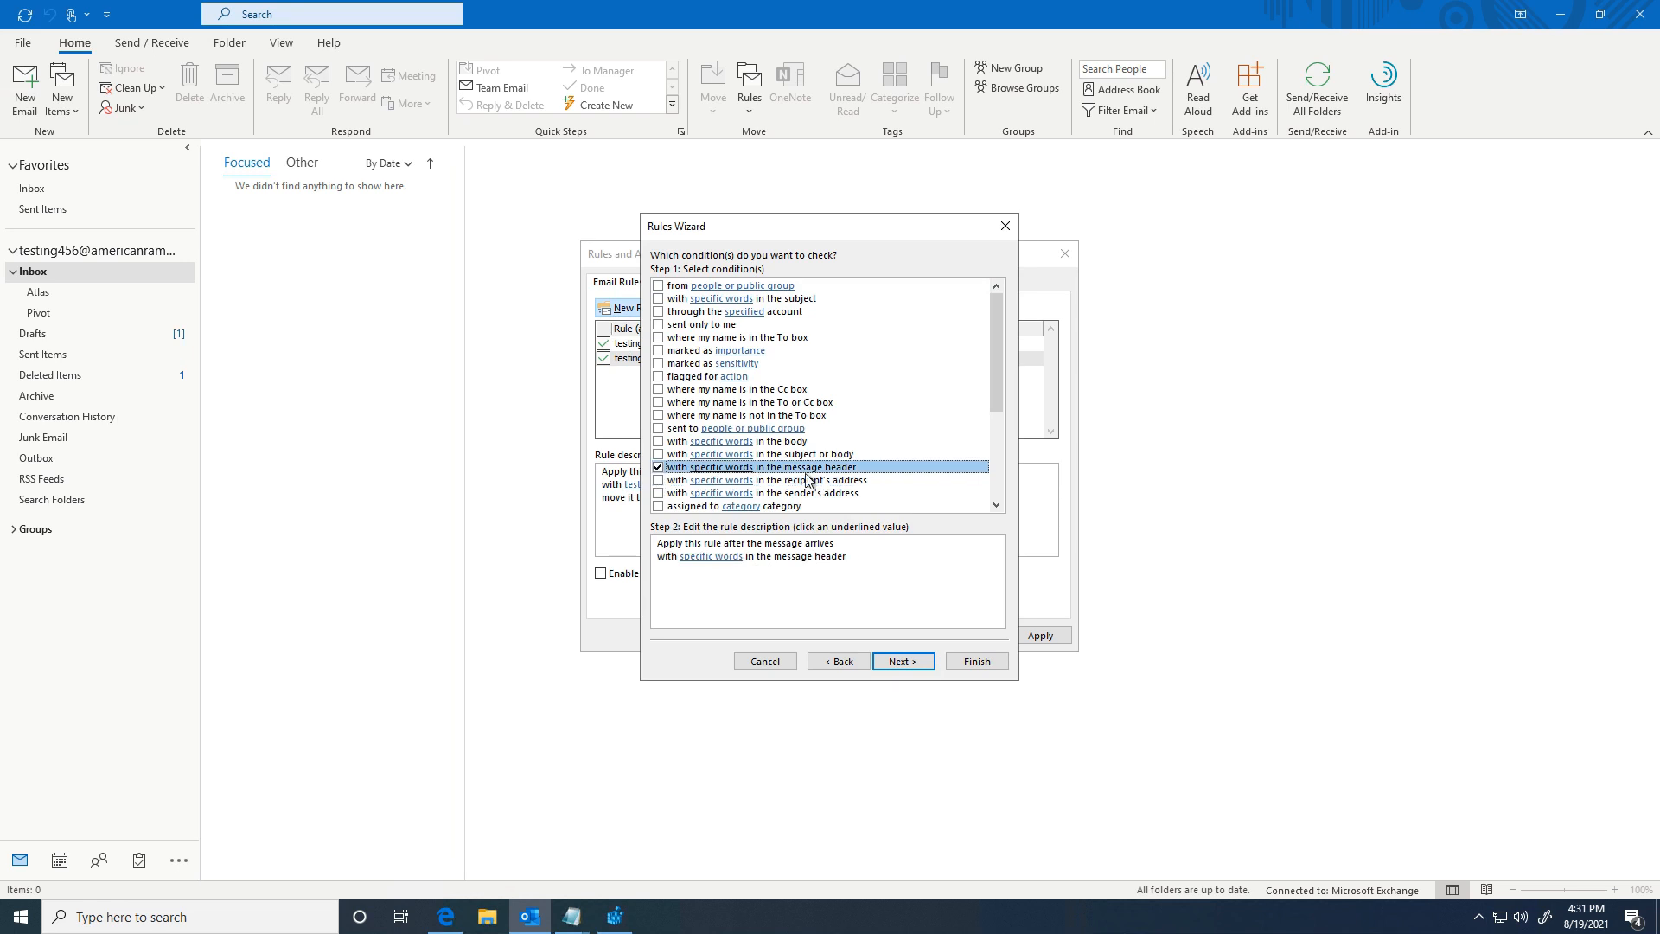
pyautogui.click(704, 562)
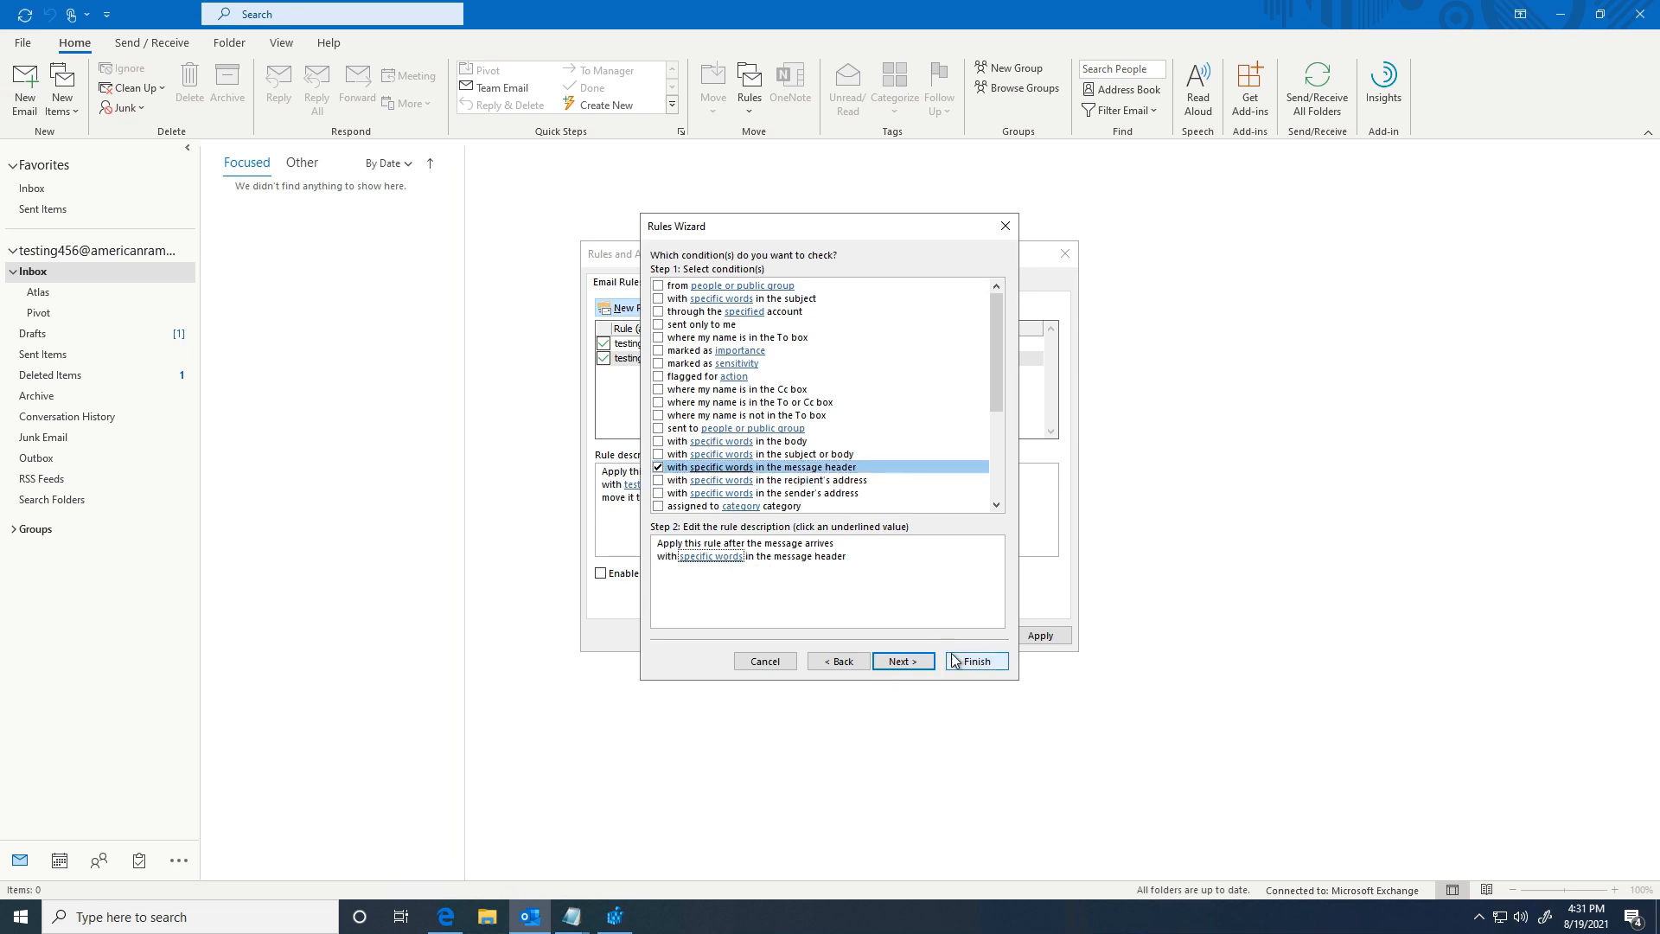
pyautogui.click(1005, 227)
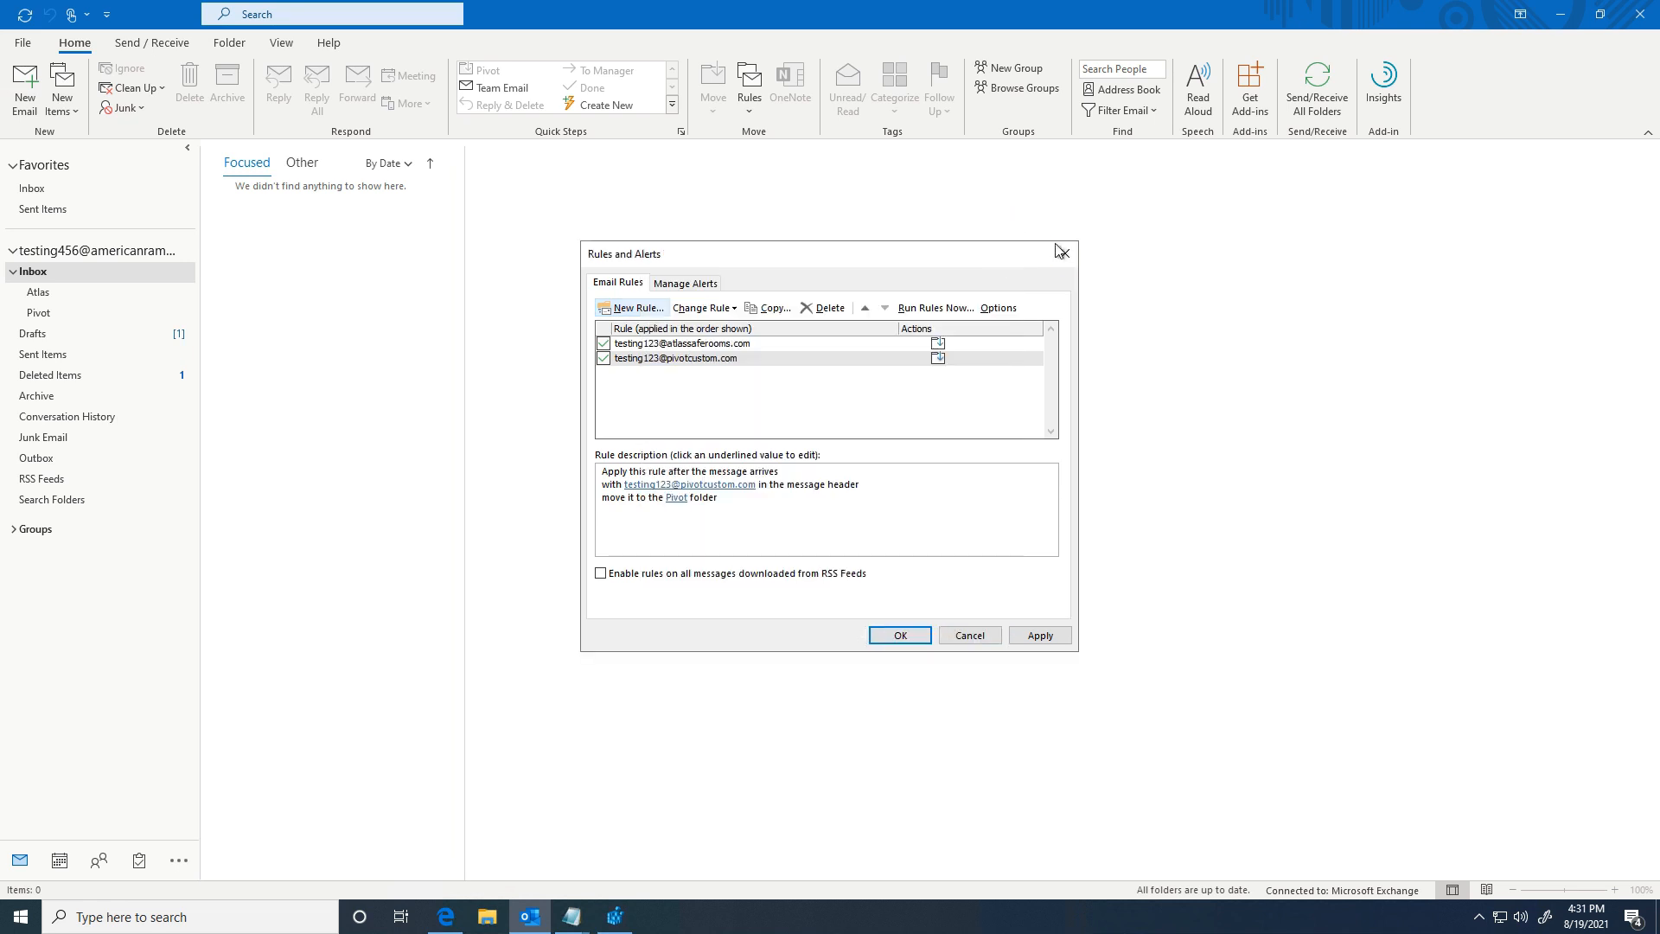
pyautogui.click(1065, 255)
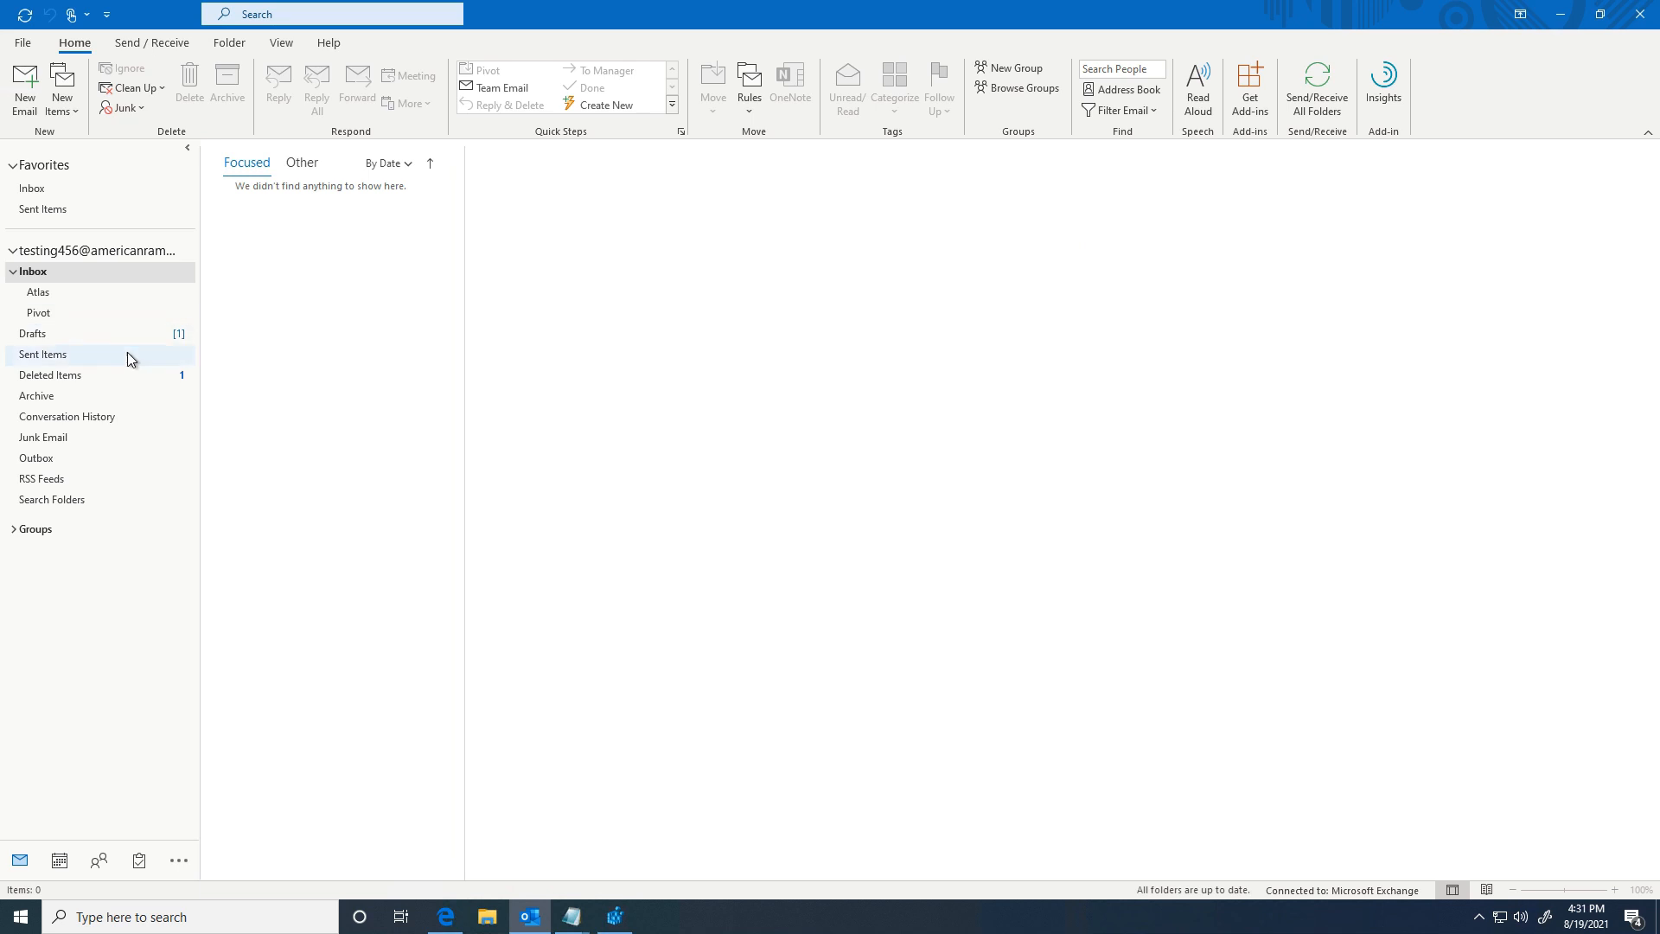
pyautogui.click(59, 313)
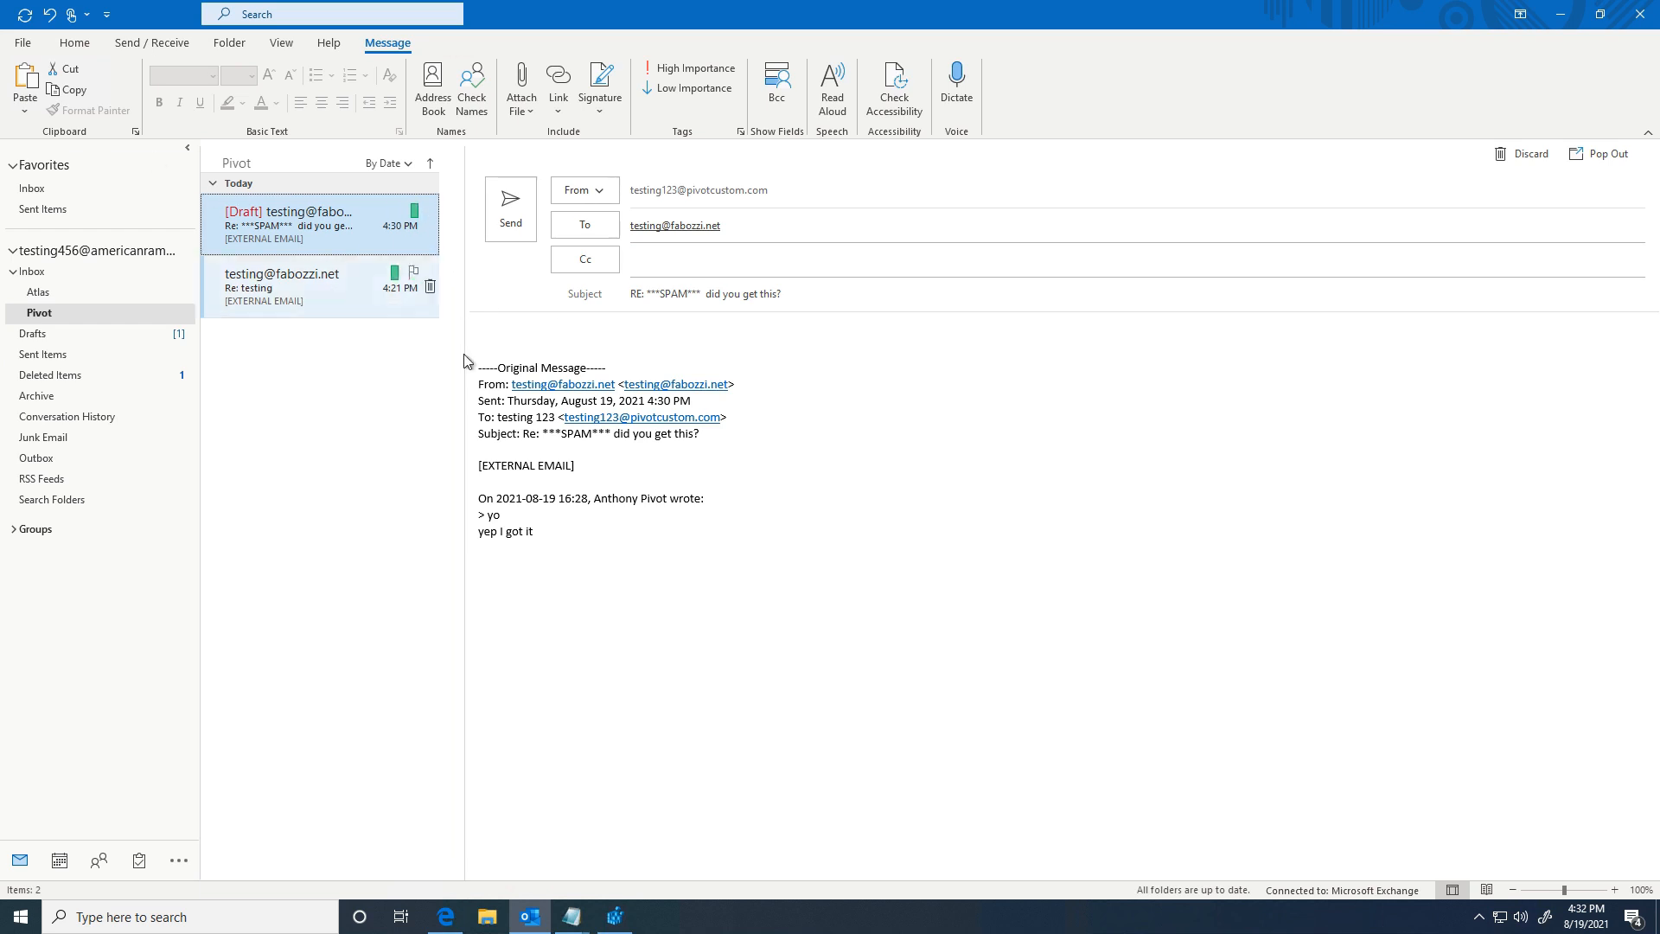
# Step: Discard the draft reply and set ARC_Local_2019 as the other account's new and reply signature
pyautogui.click(1500, 155)
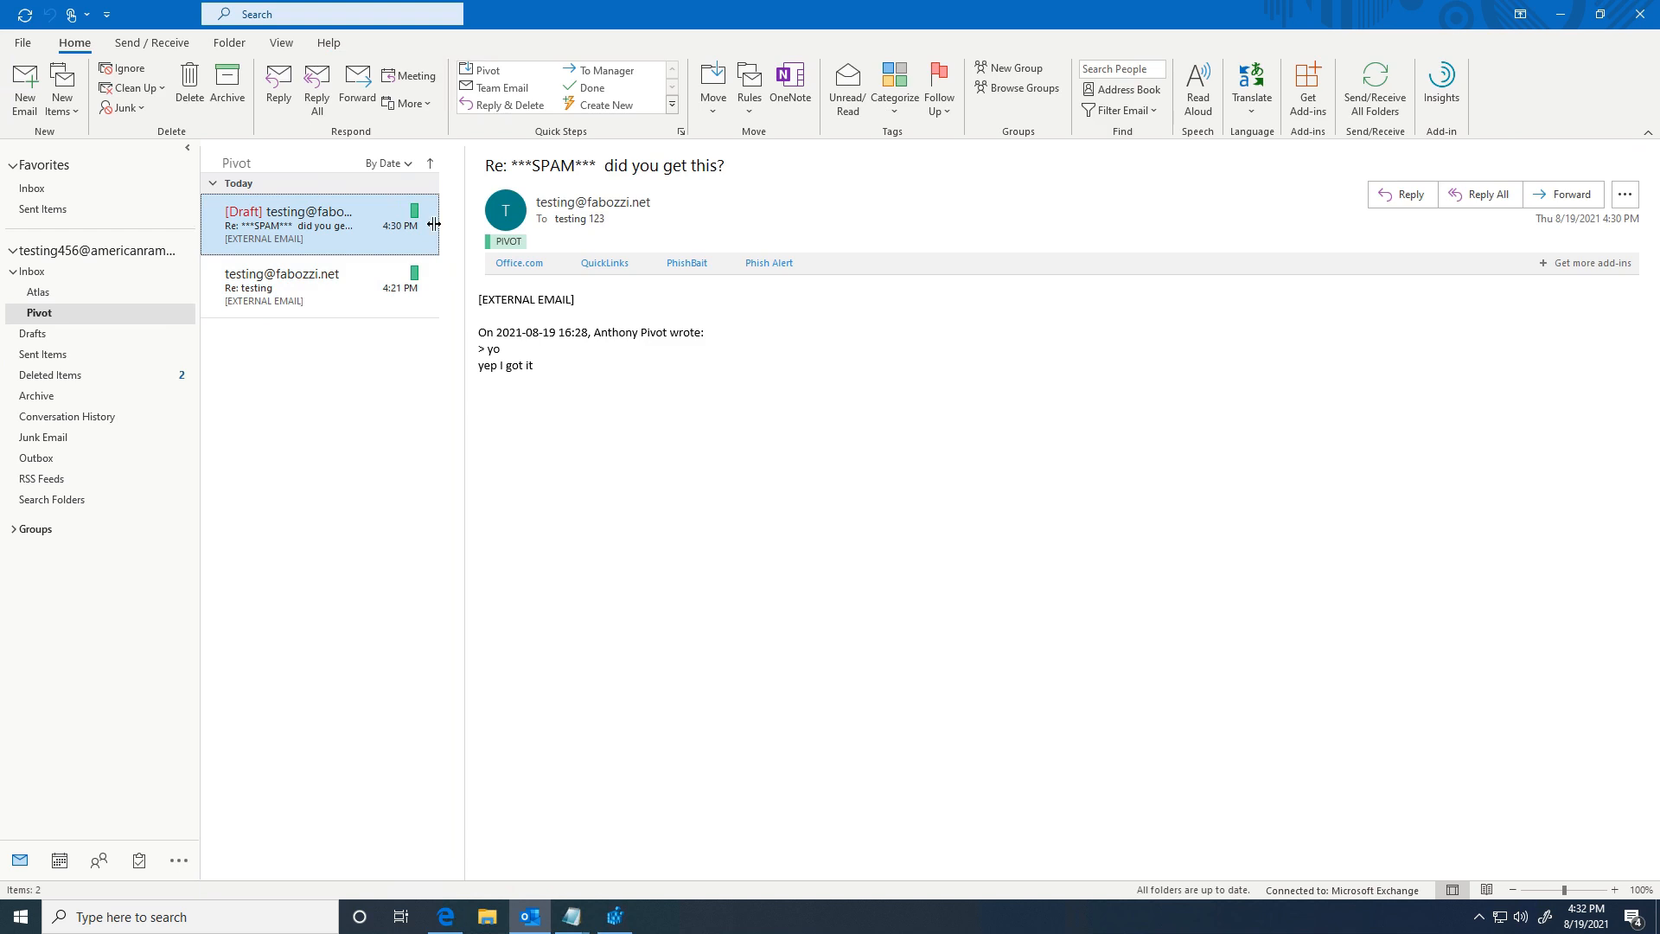
pyautogui.click(25, 97)
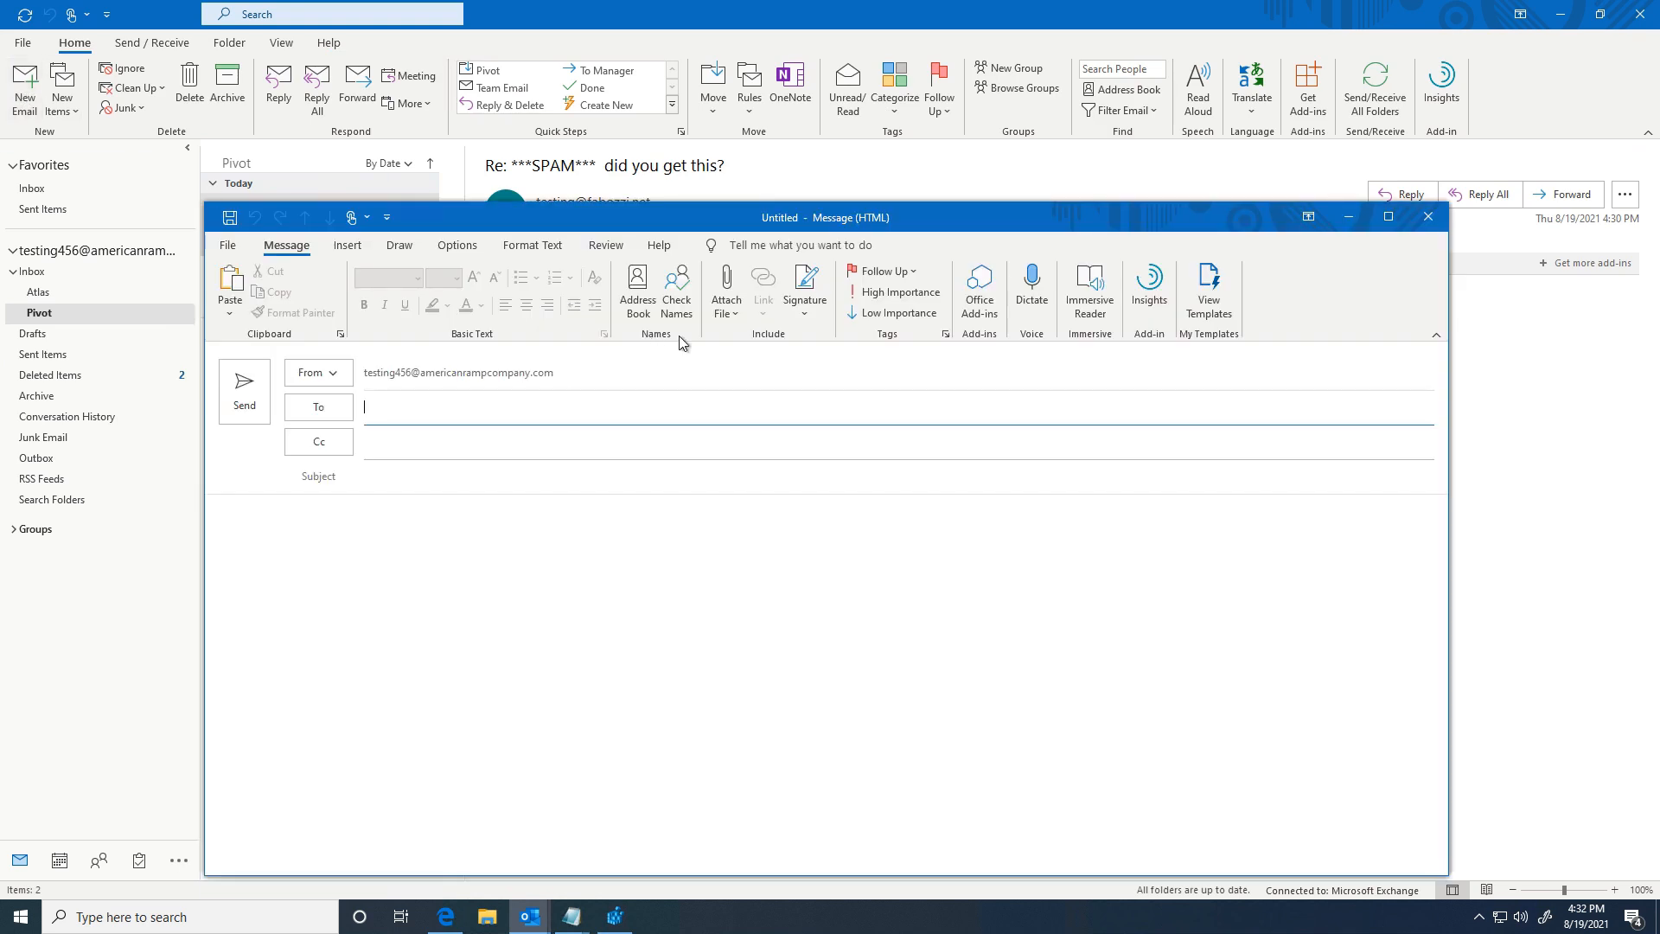
pyautogui.click(806, 298)
pyautogui.click(834, 461)
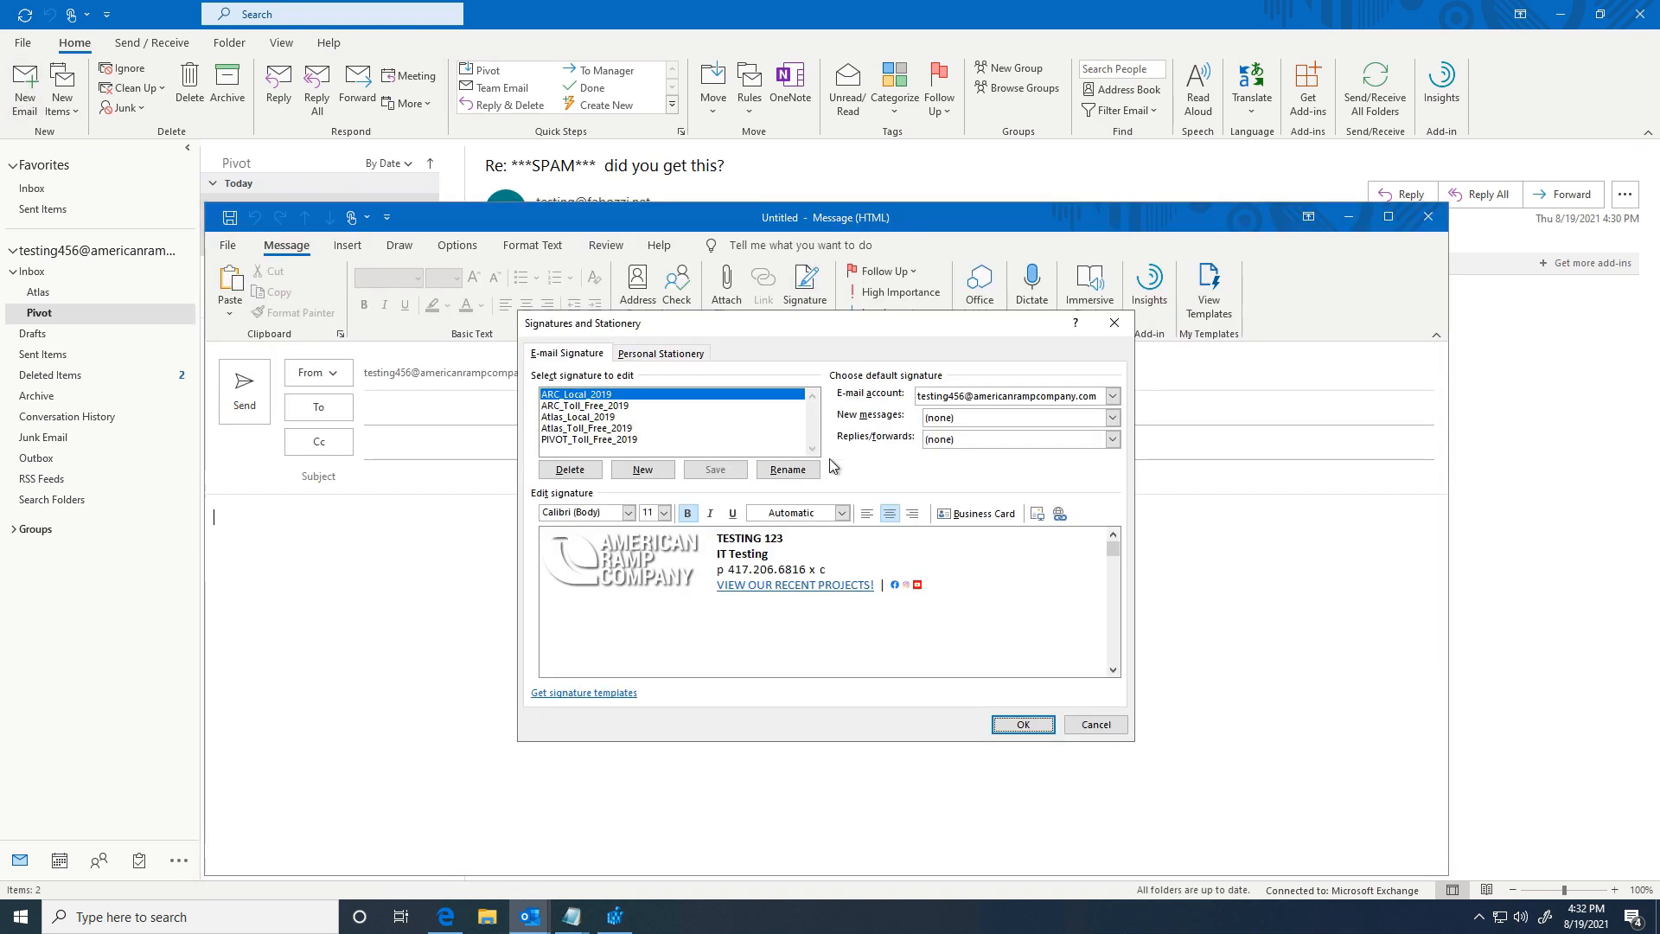
pyautogui.click(1075, 422)
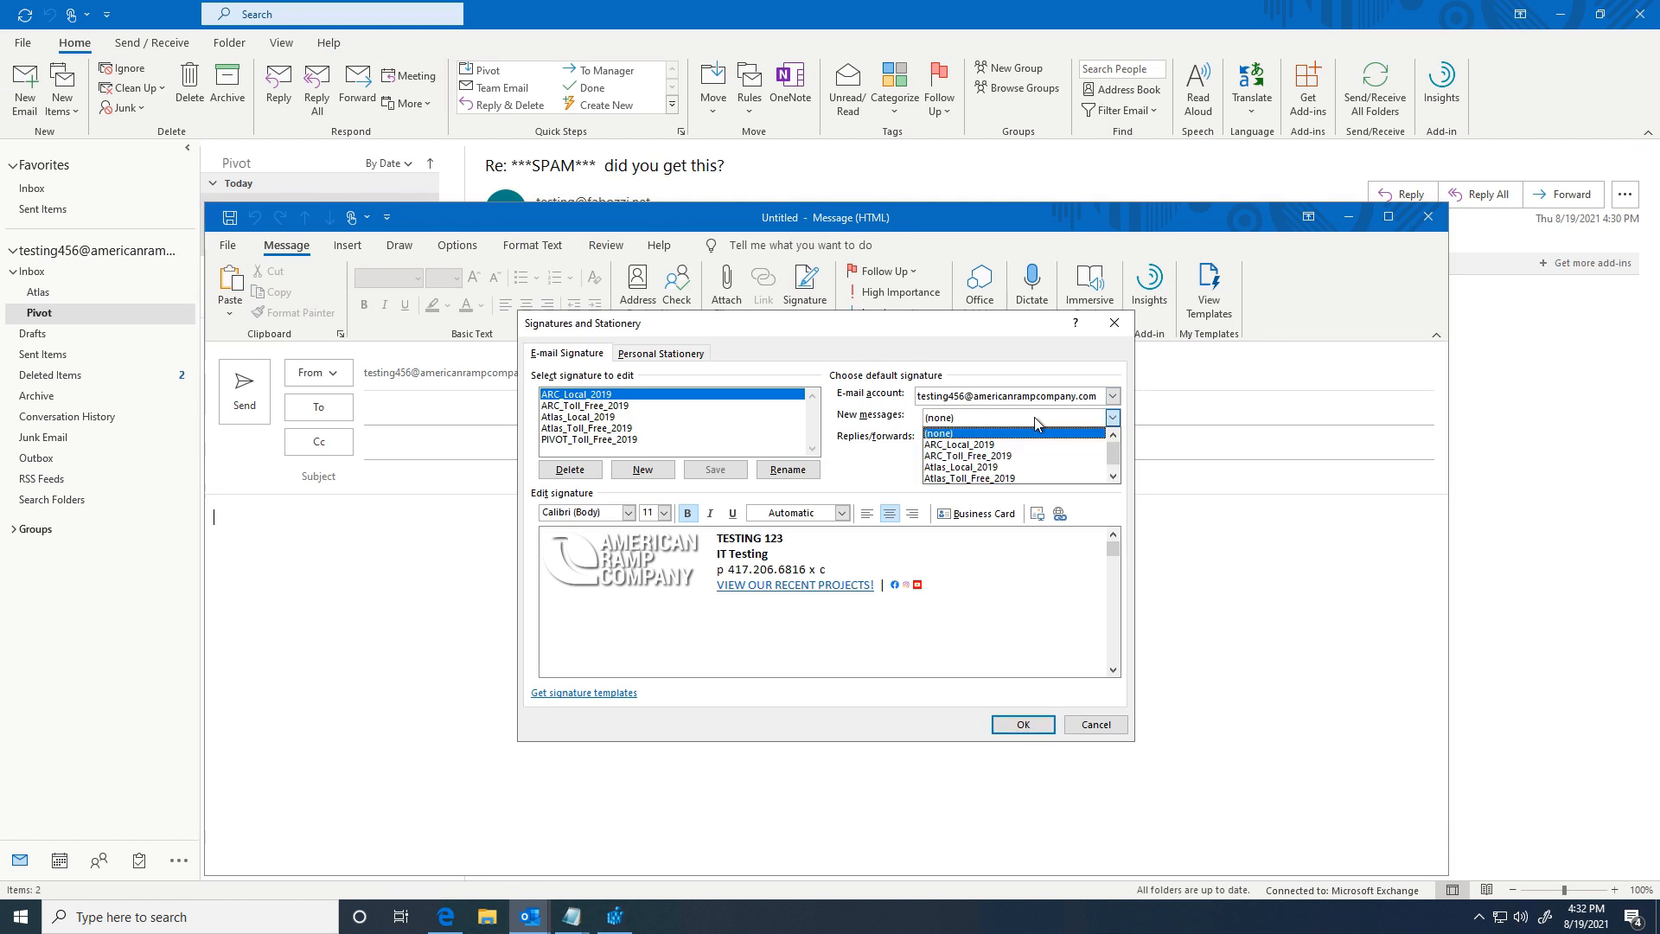
pyautogui.click(979, 445)
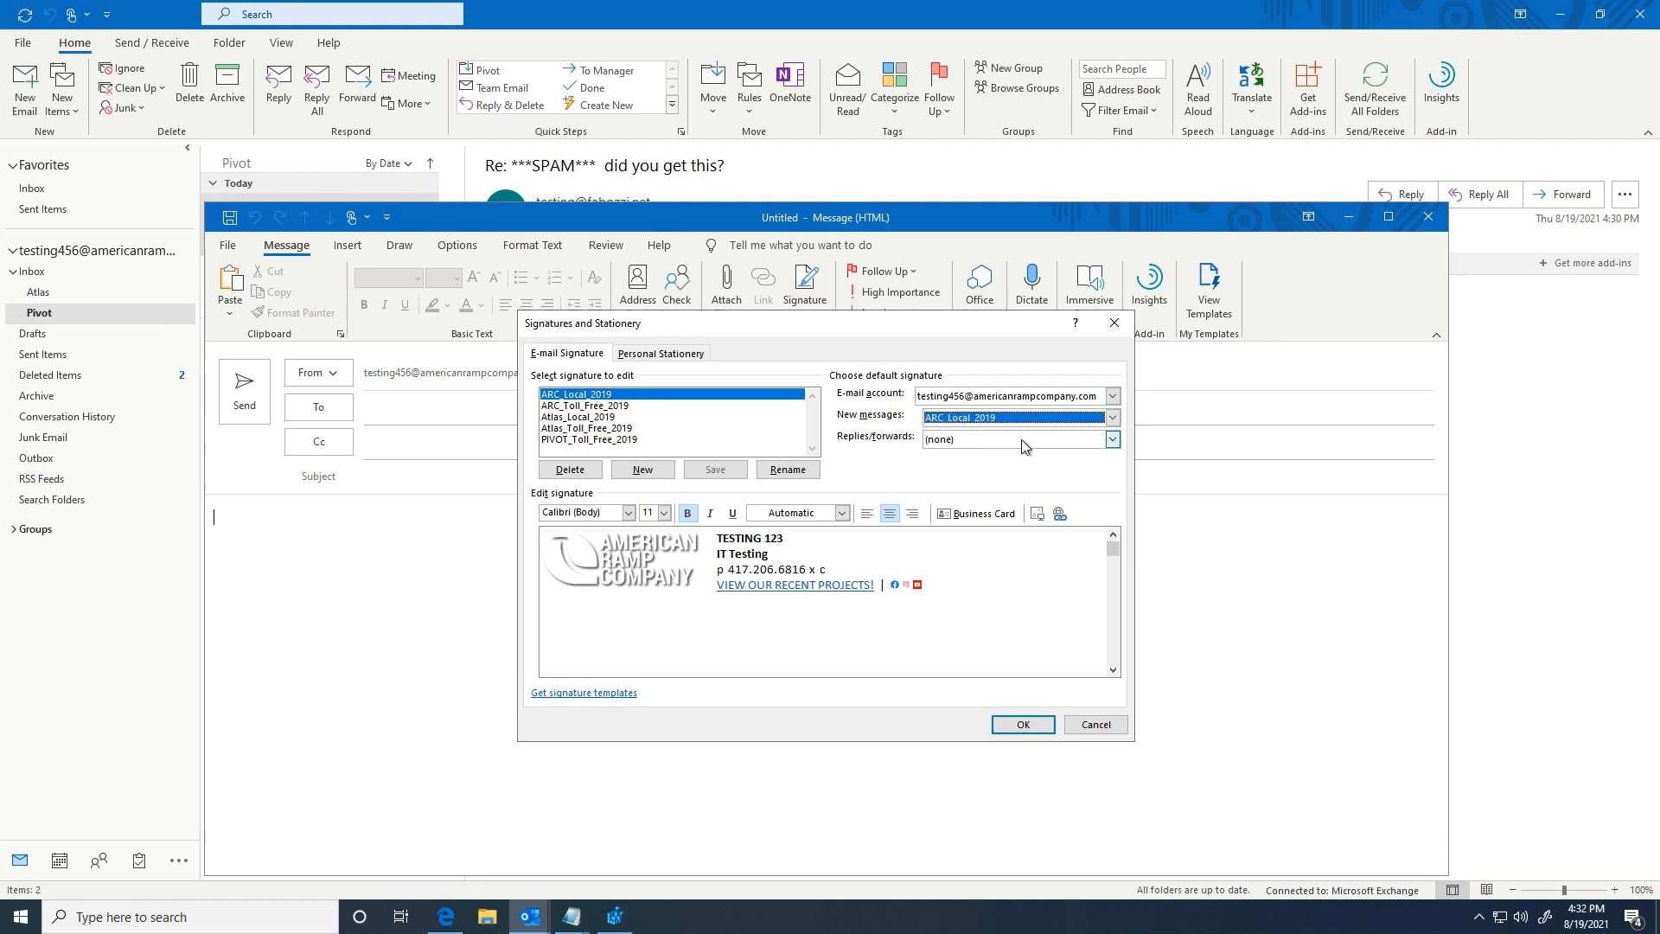
pyautogui.click(984, 439)
pyautogui.click(986, 467)
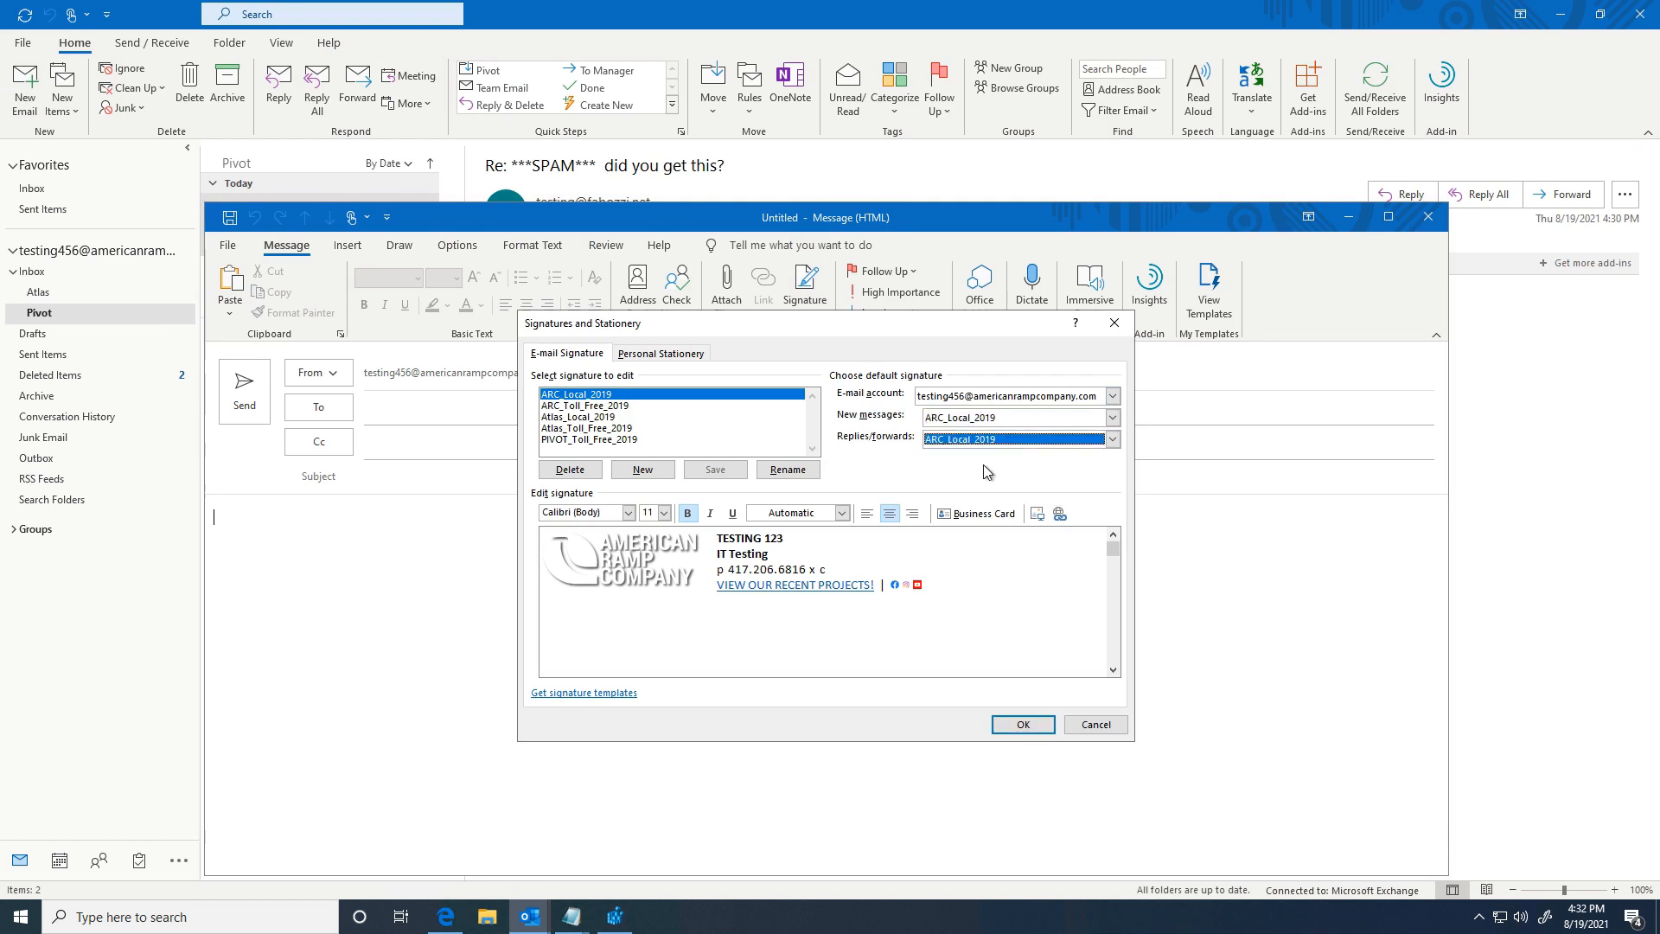
pyautogui.click(1059, 399)
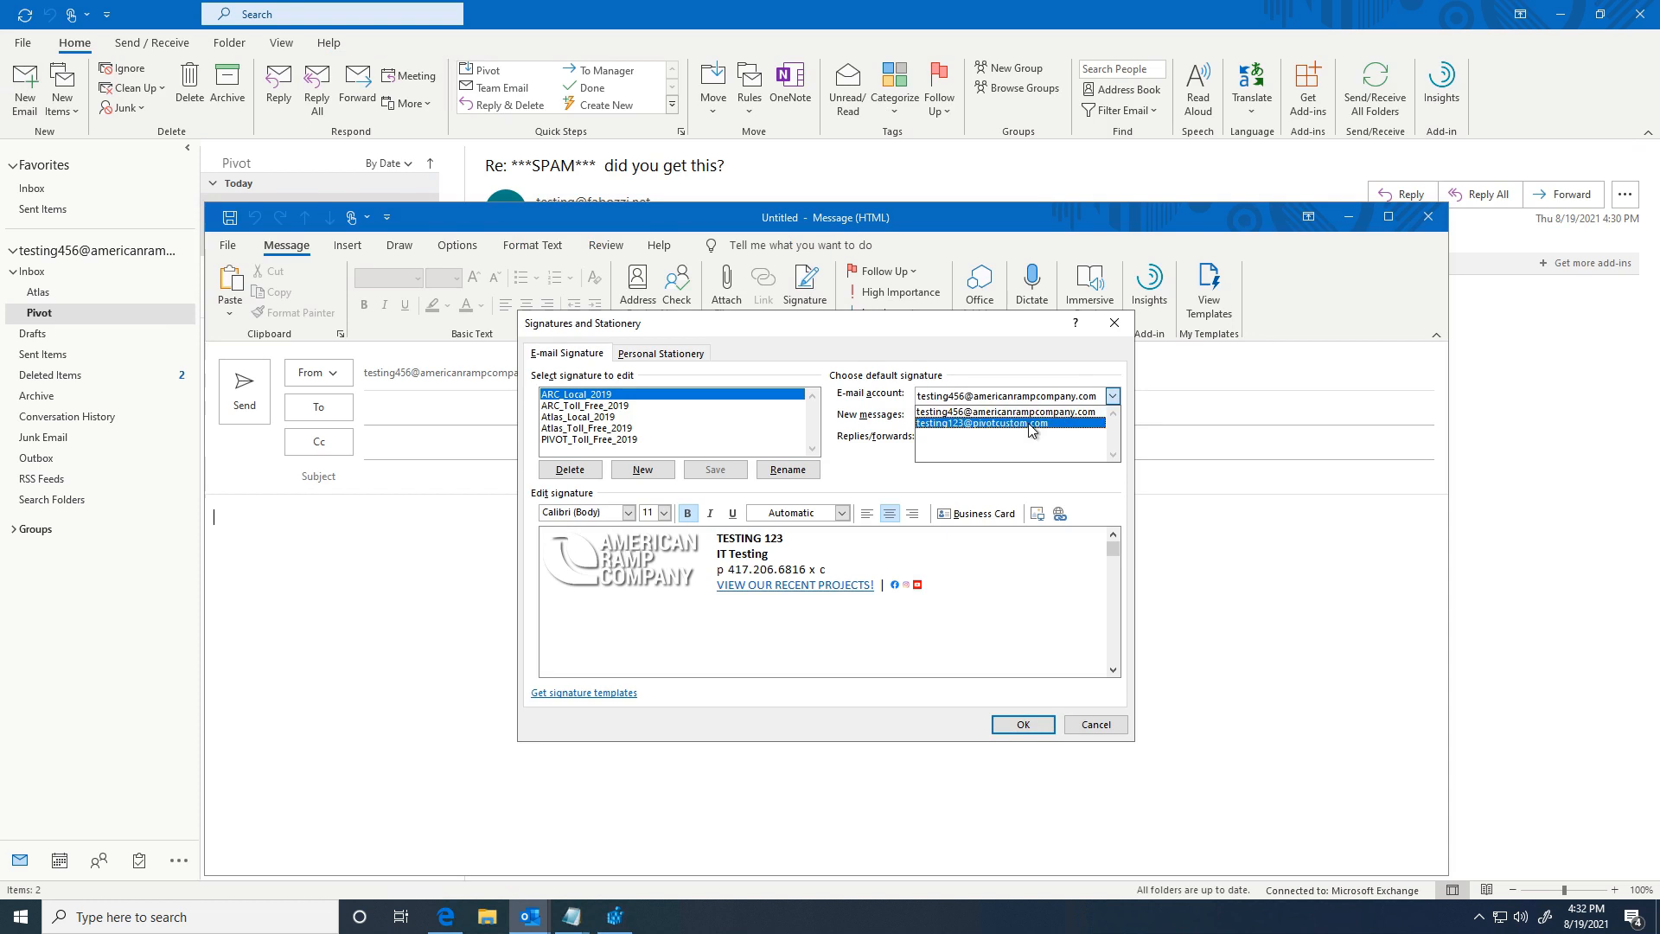
pyautogui.click(1029, 423)
pyautogui.click(989, 420)
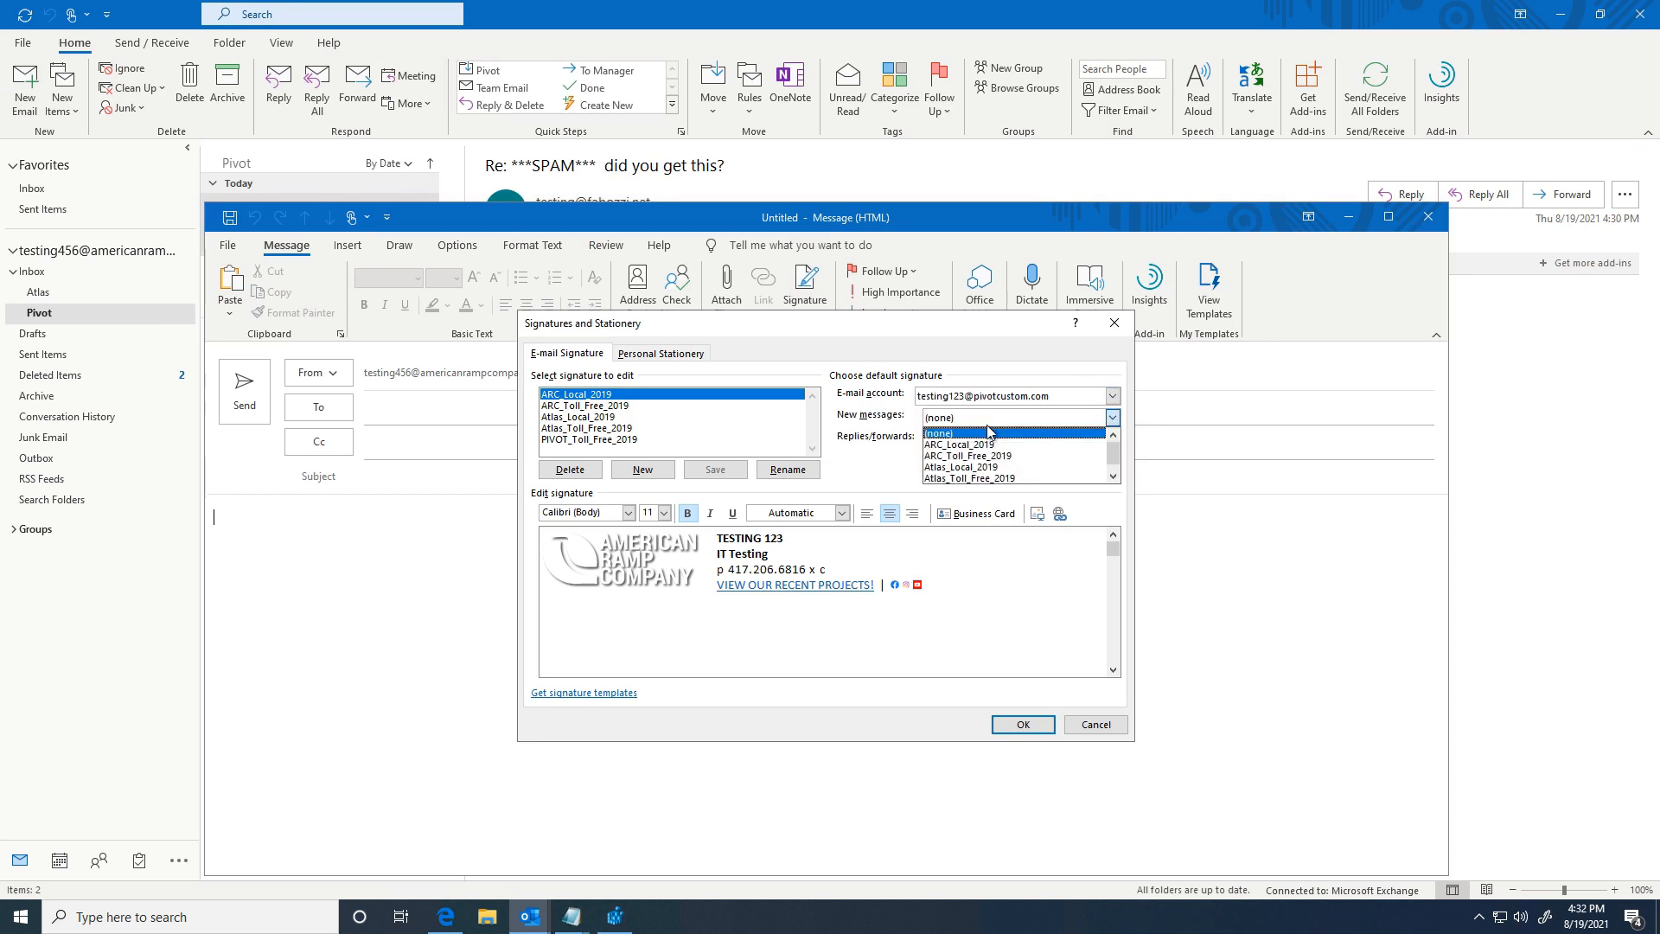
pyautogui.click(973, 478)
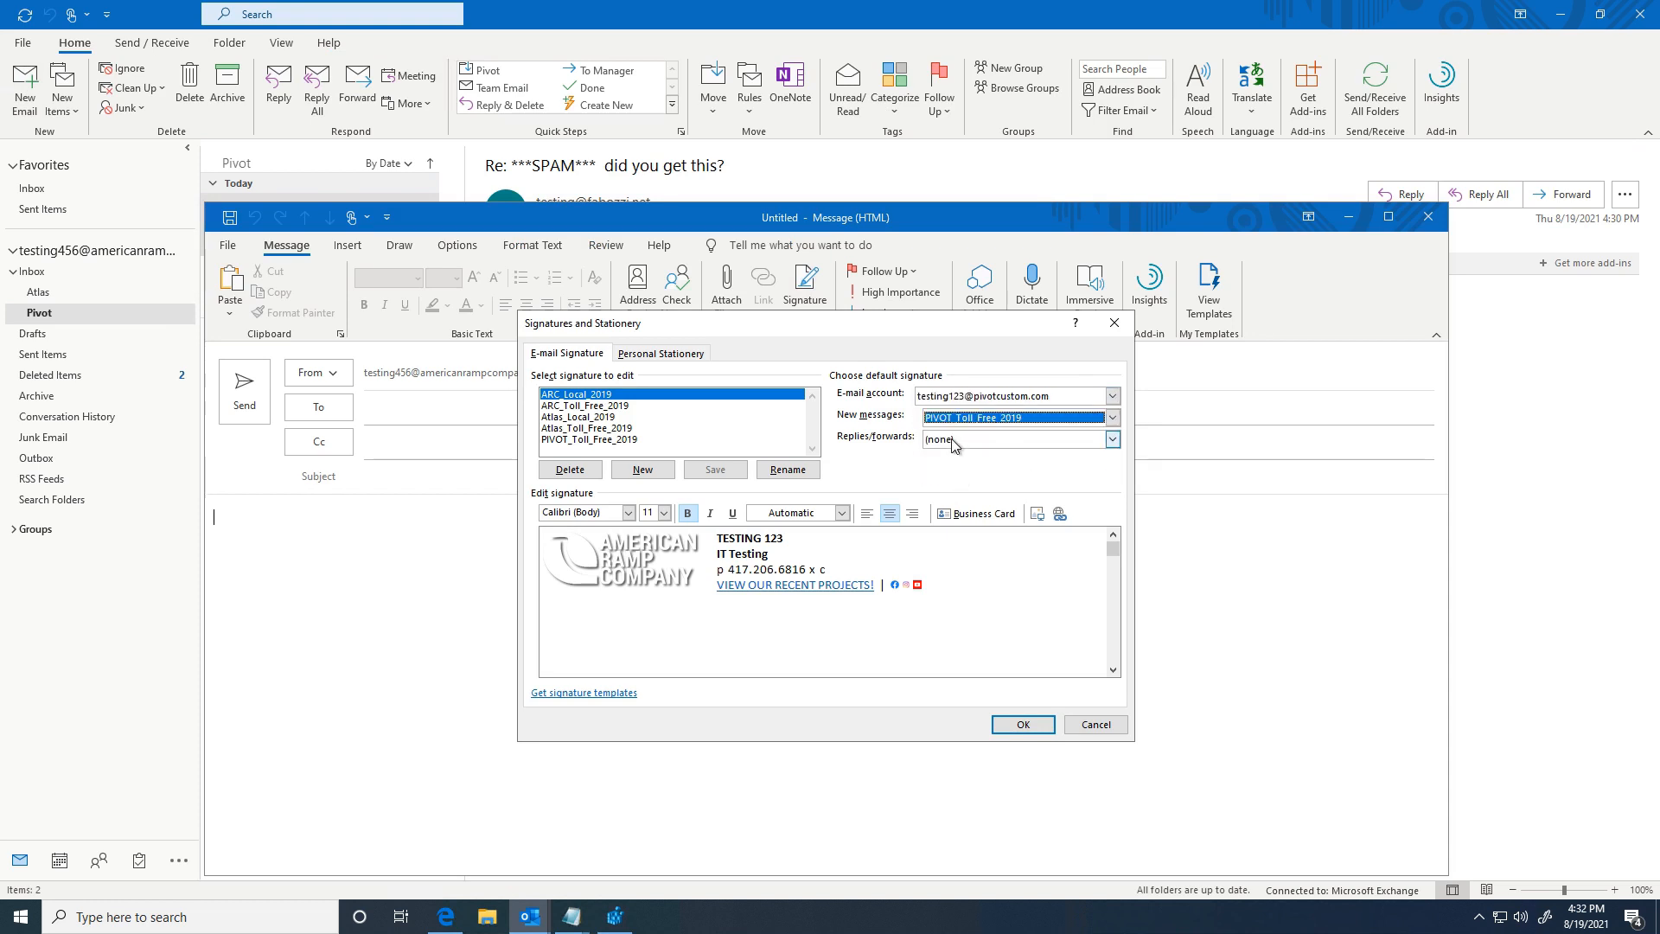
pyautogui.click(958, 441)
pyautogui.click(965, 500)
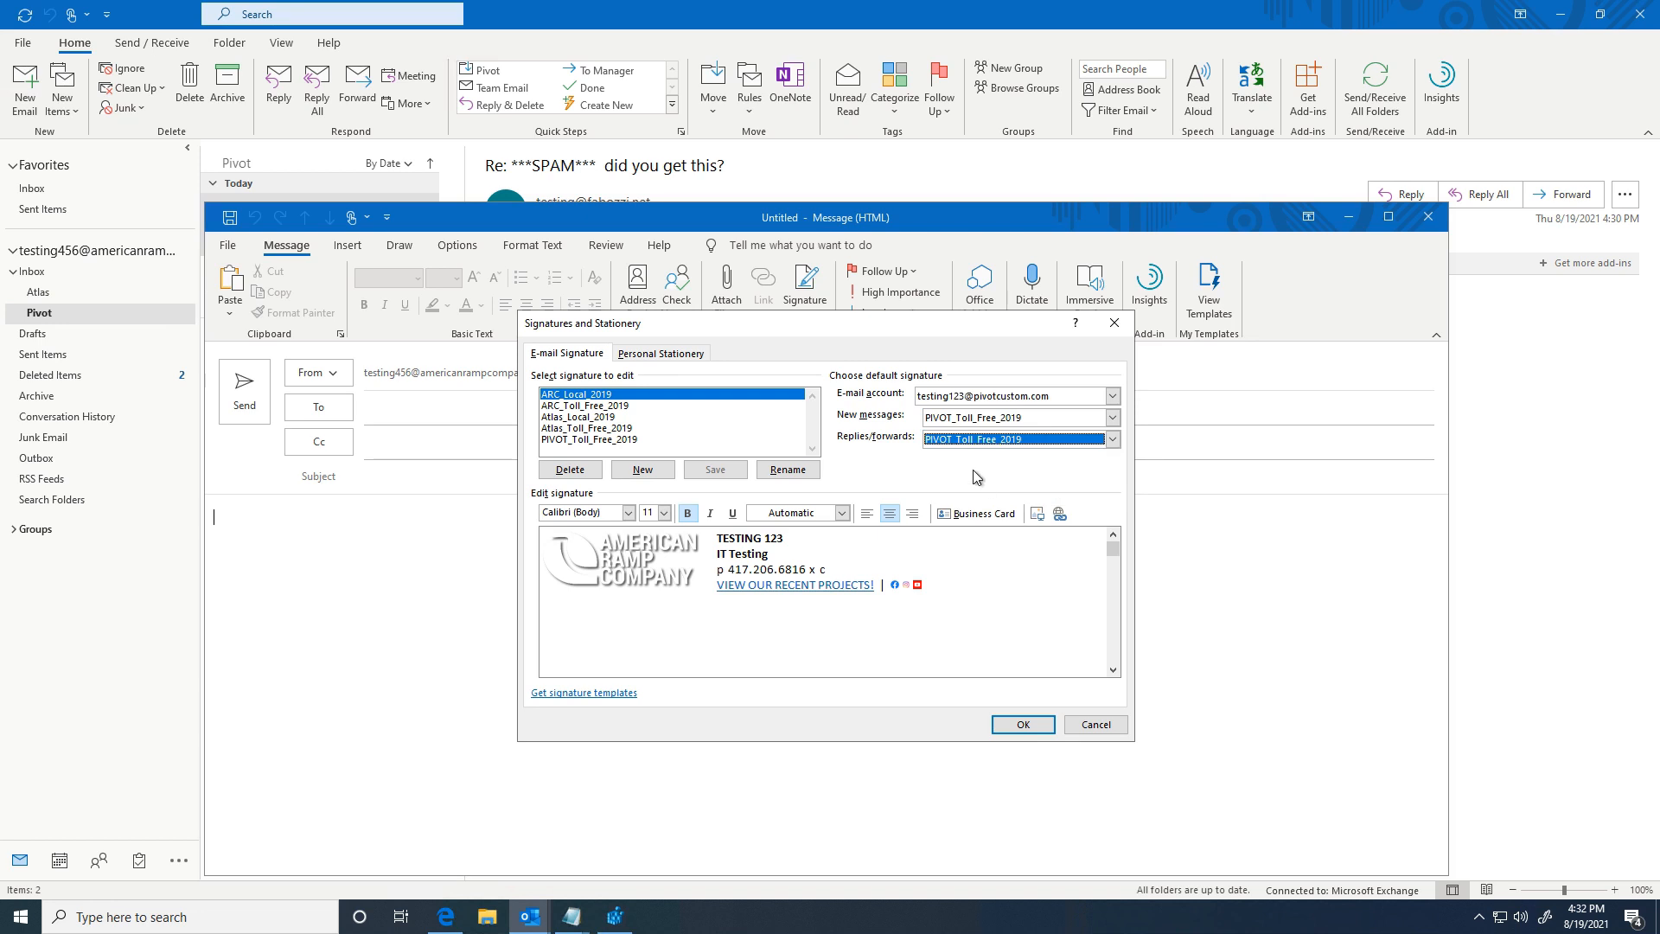
pyautogui.click(1010, 724)
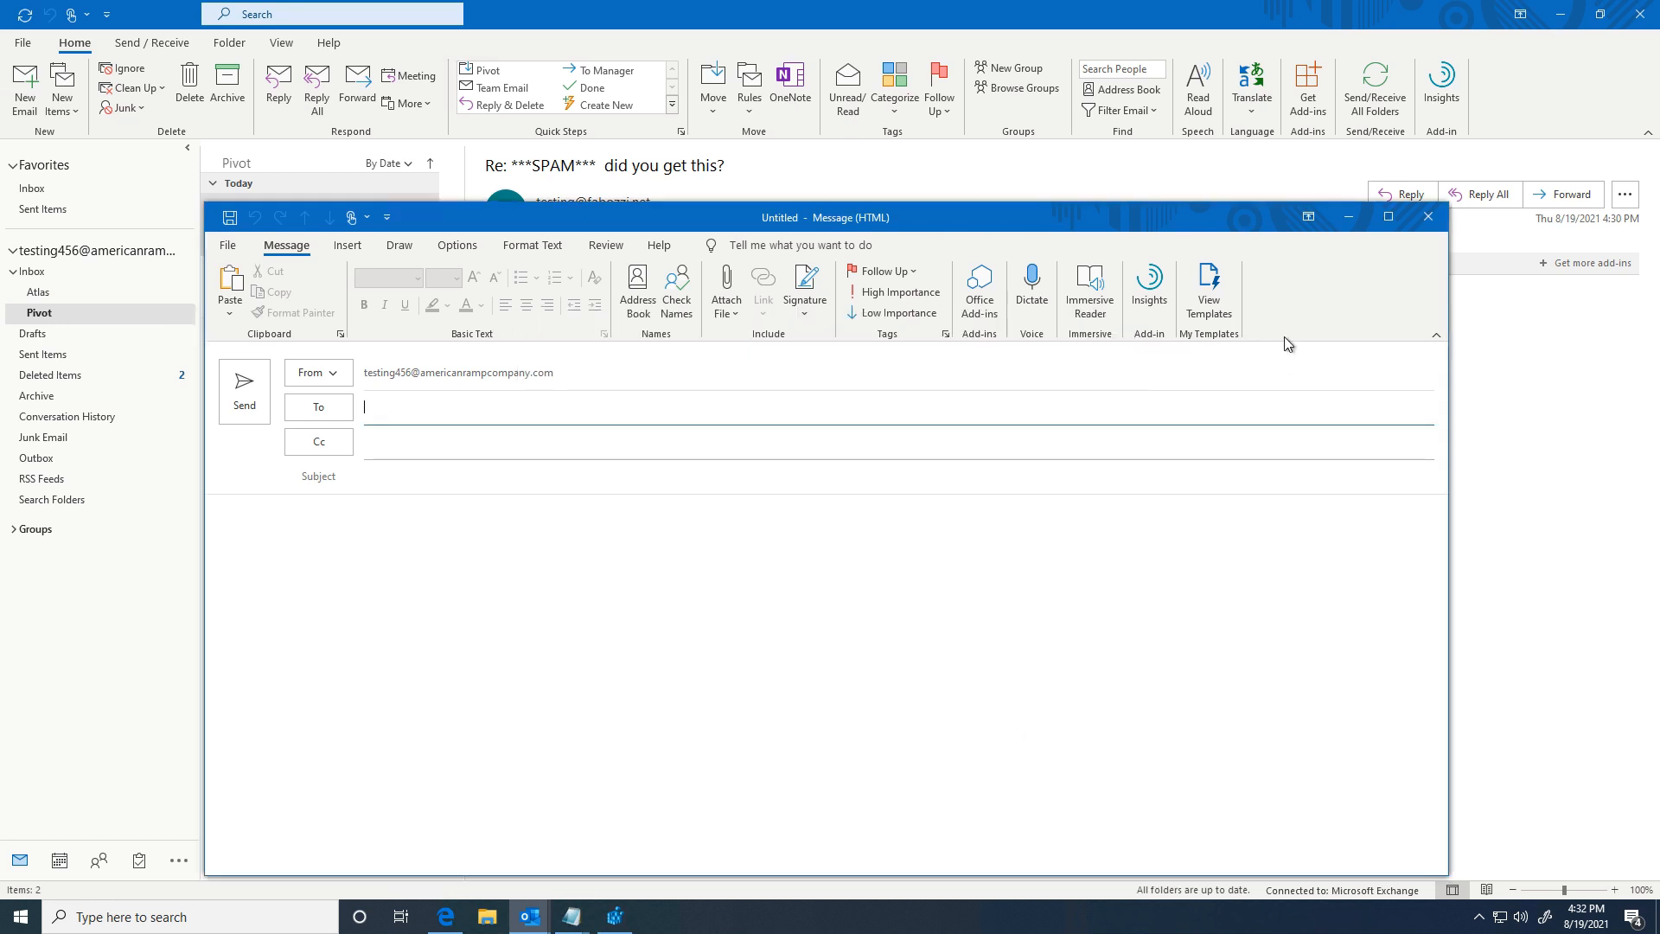
pyautogui.click(1427, 217)
pyautogui.click(25, 86)
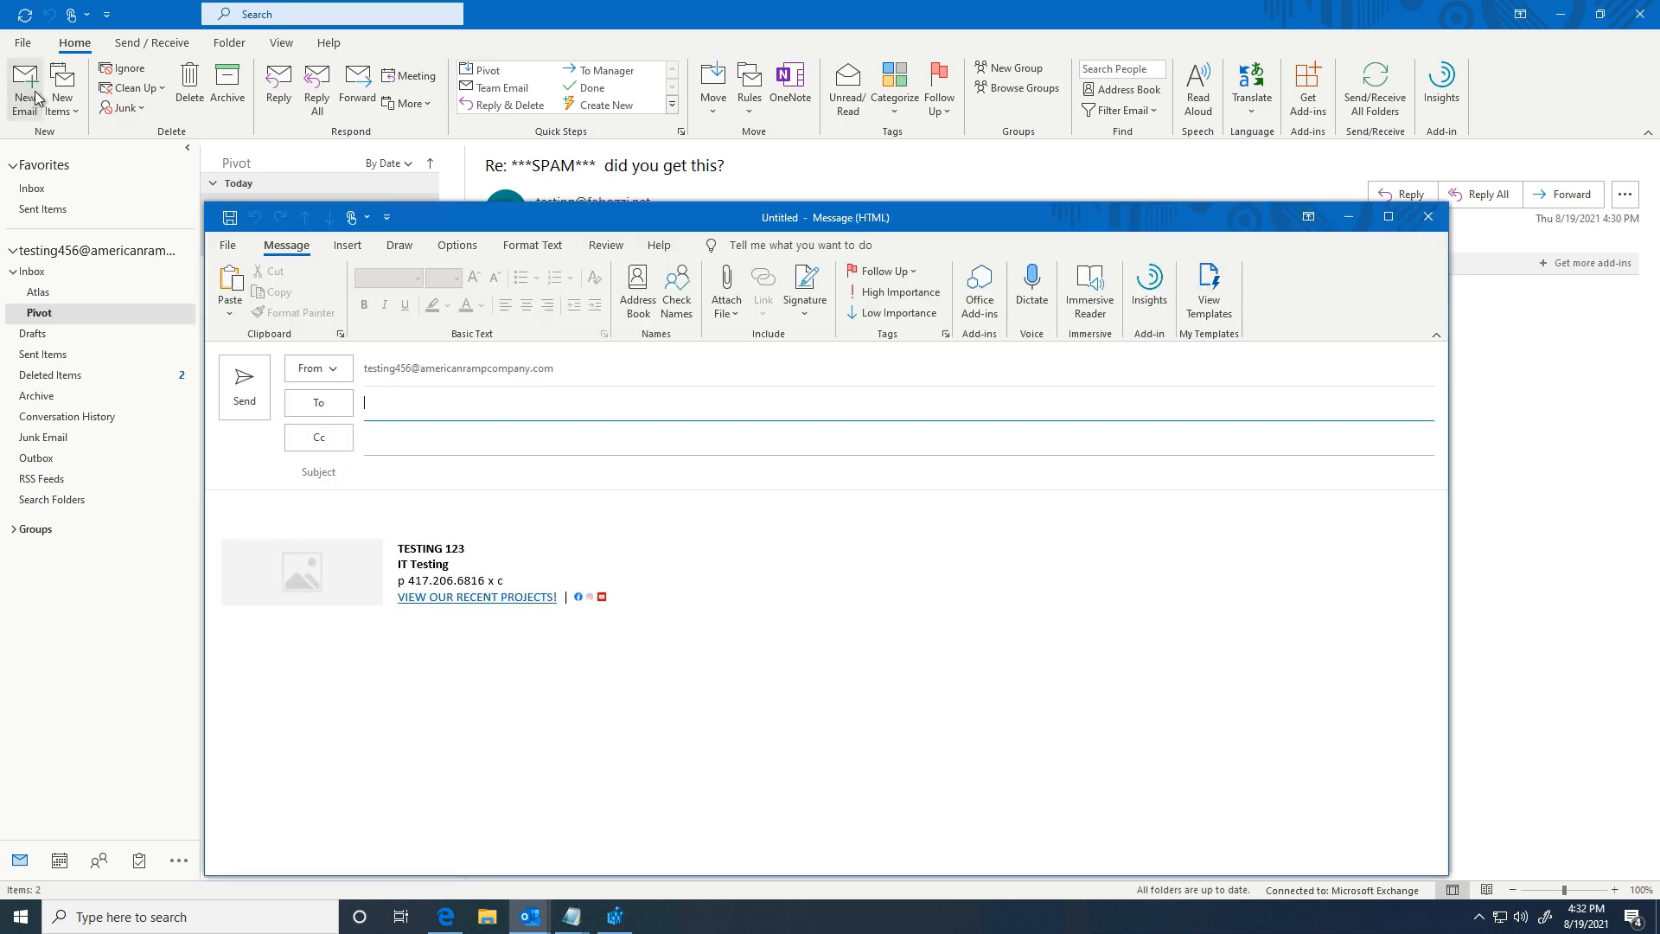
pyautogui.click(328, 372)
pyautogui.click(359, 413)
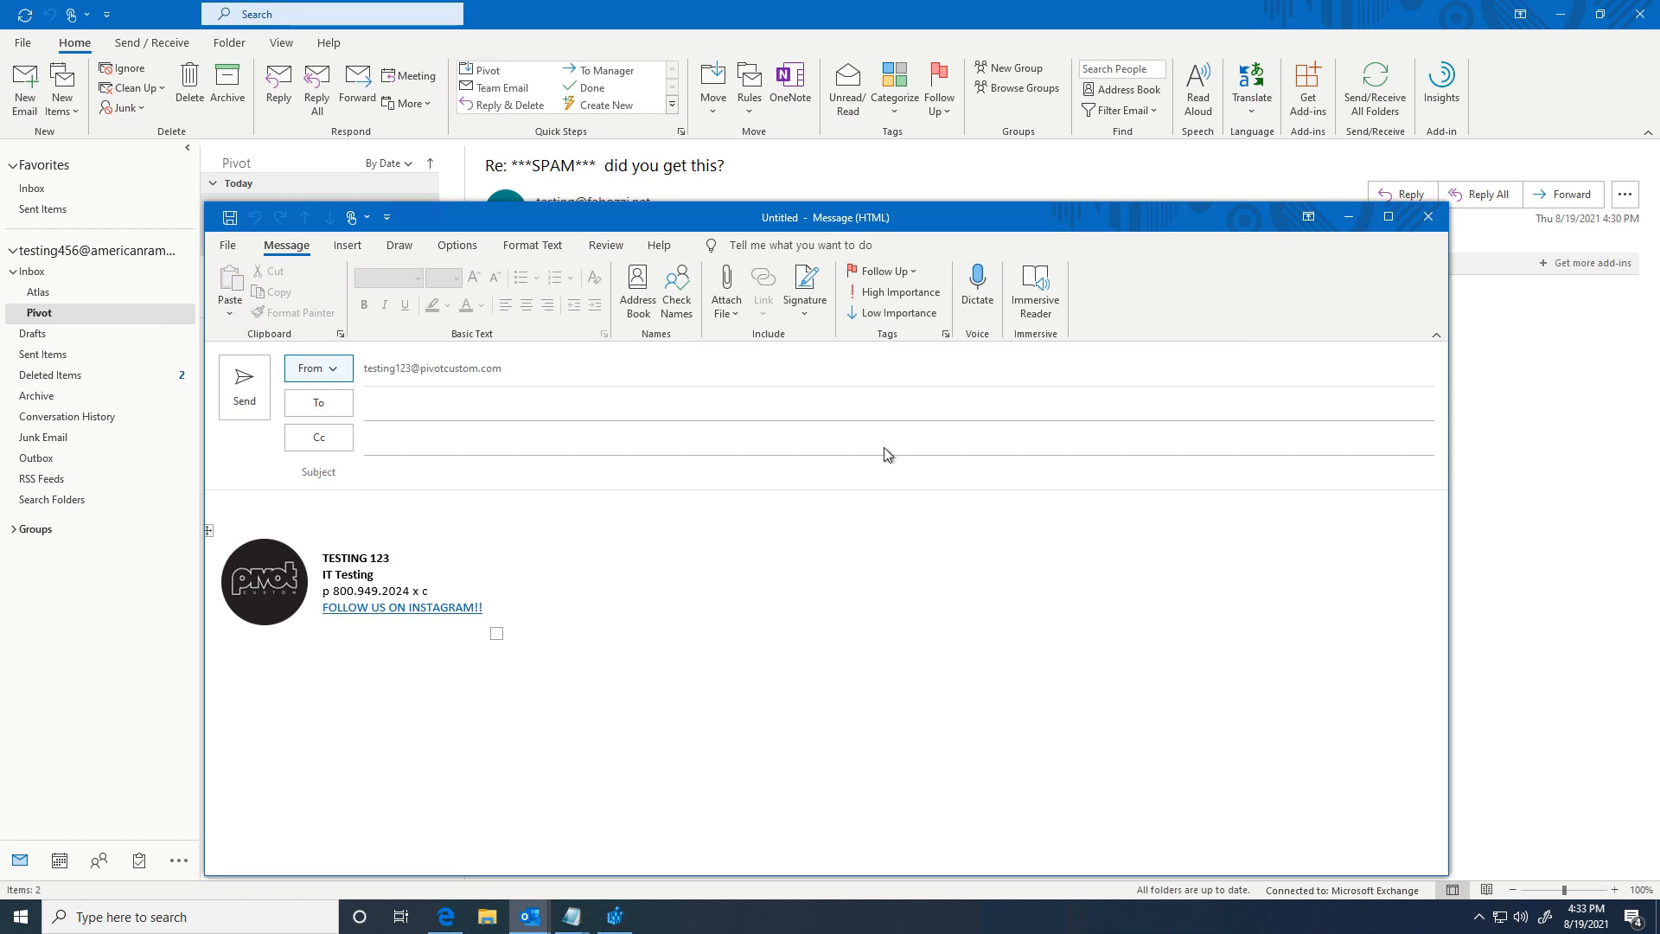
pyautogui.click(1429, 218)
pyautogui.click(838, 507)
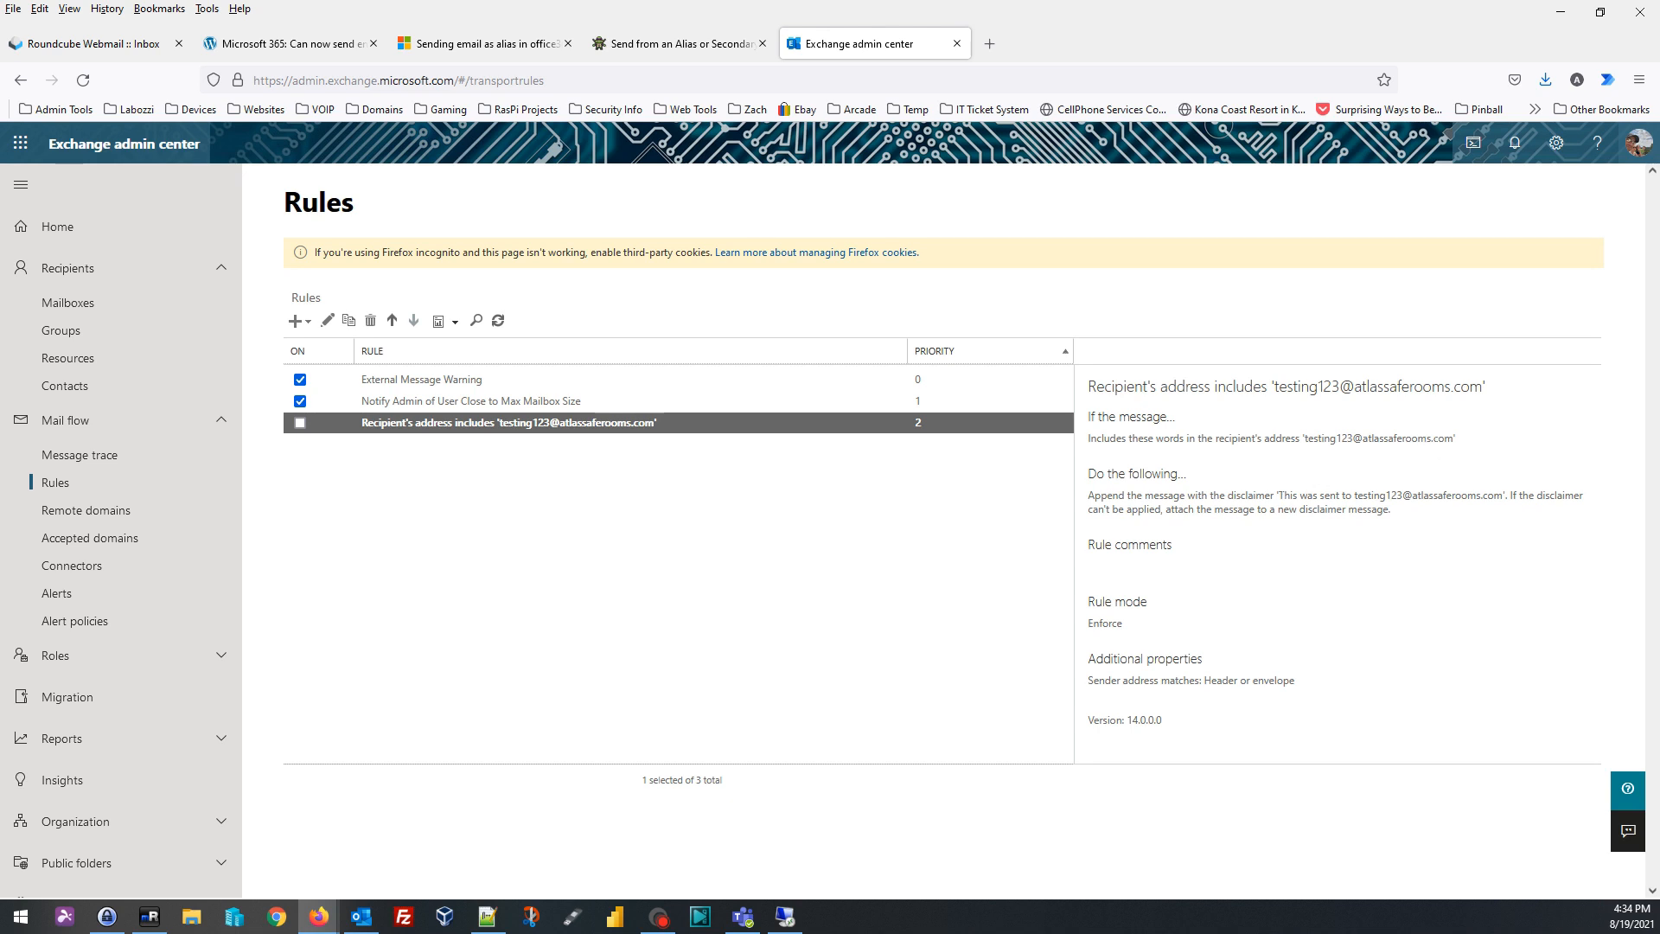
pyautogui.moveTo(1278, 495); pyautogui.dragTo(1504, 496)
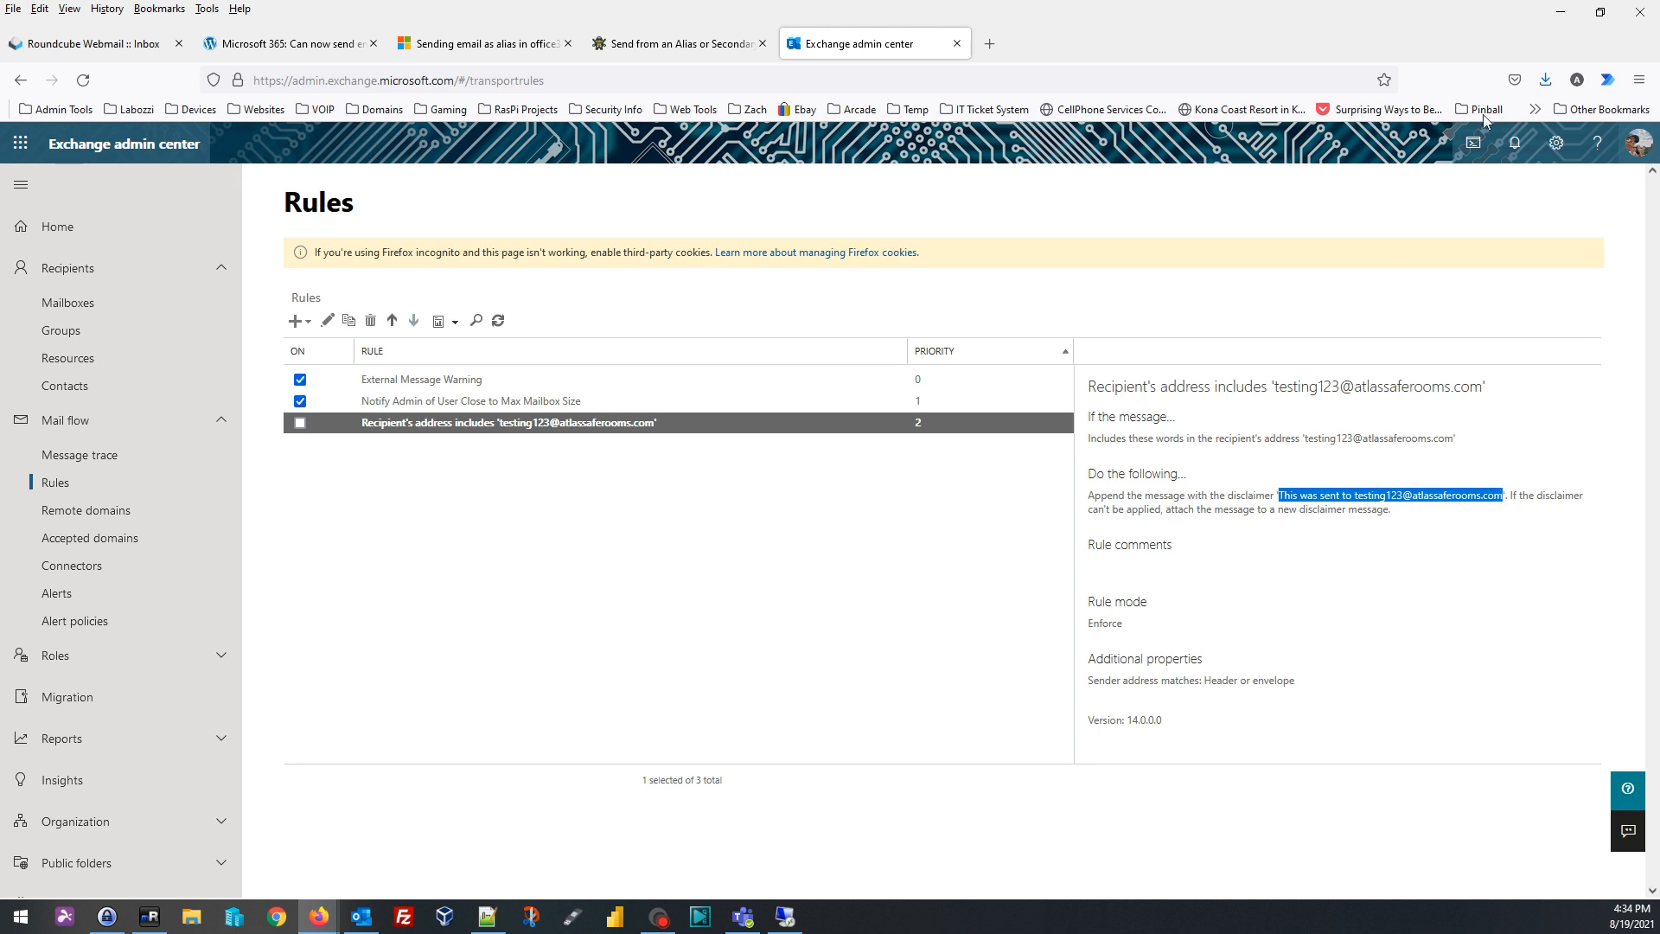
# Step: Minimize Firefox to bring Outlook's Pivot folder back to the front
pyautogui.click(1559, 15)
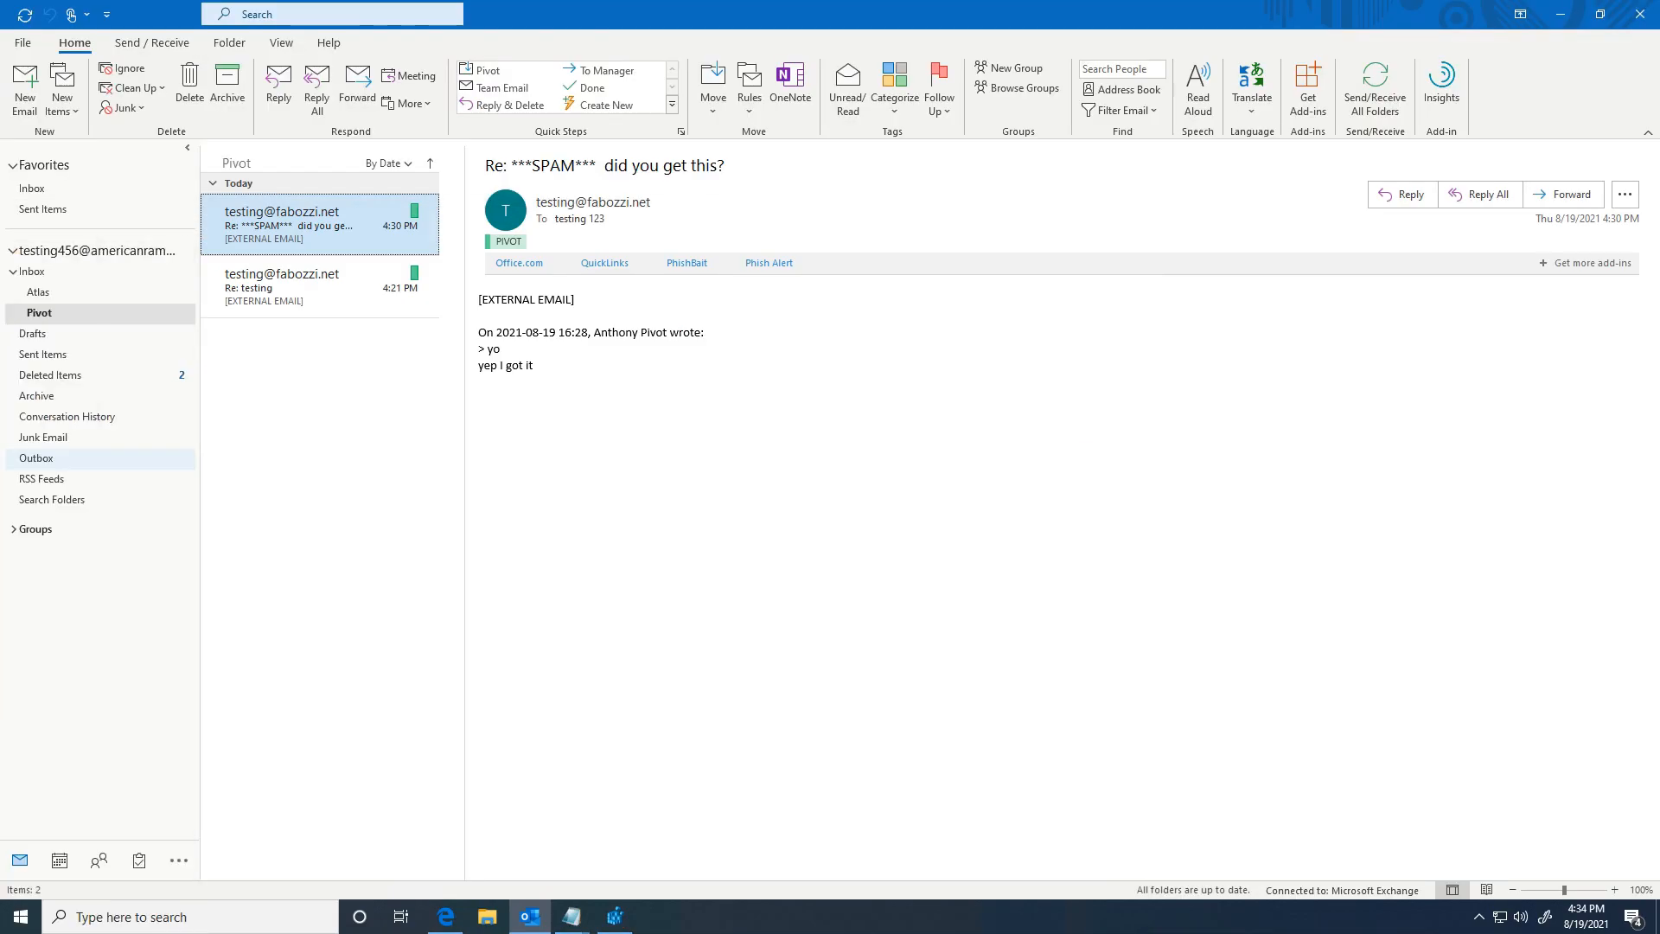